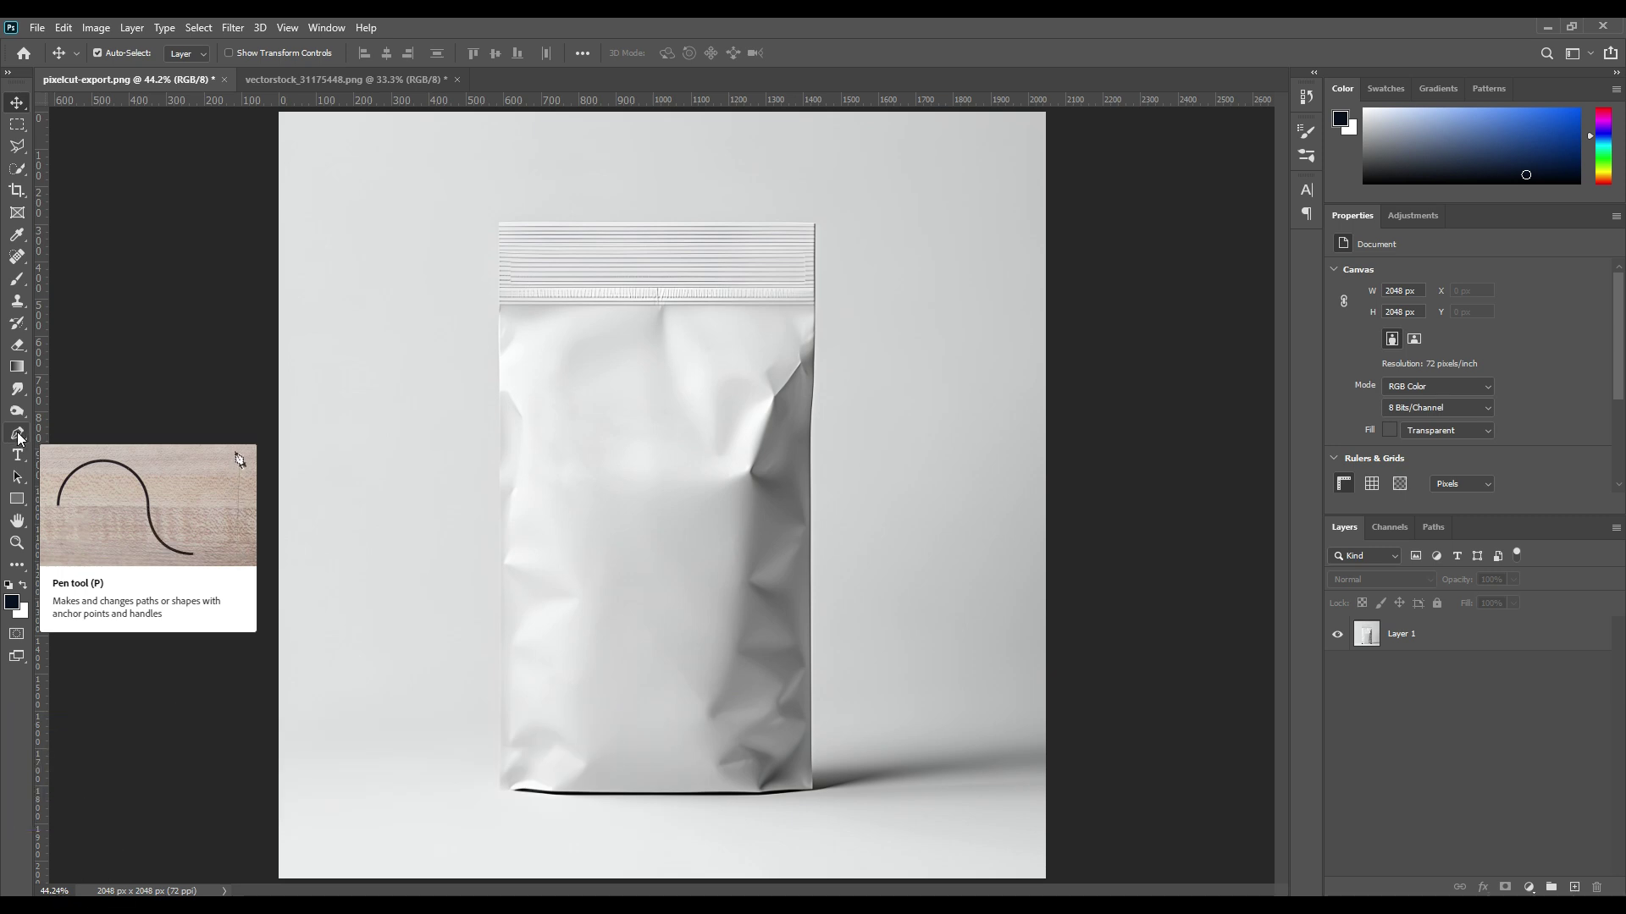
Draw a closed four-point path around the white pouch with the Pen tool, one anchor at each corner.
left_click(17, 434)
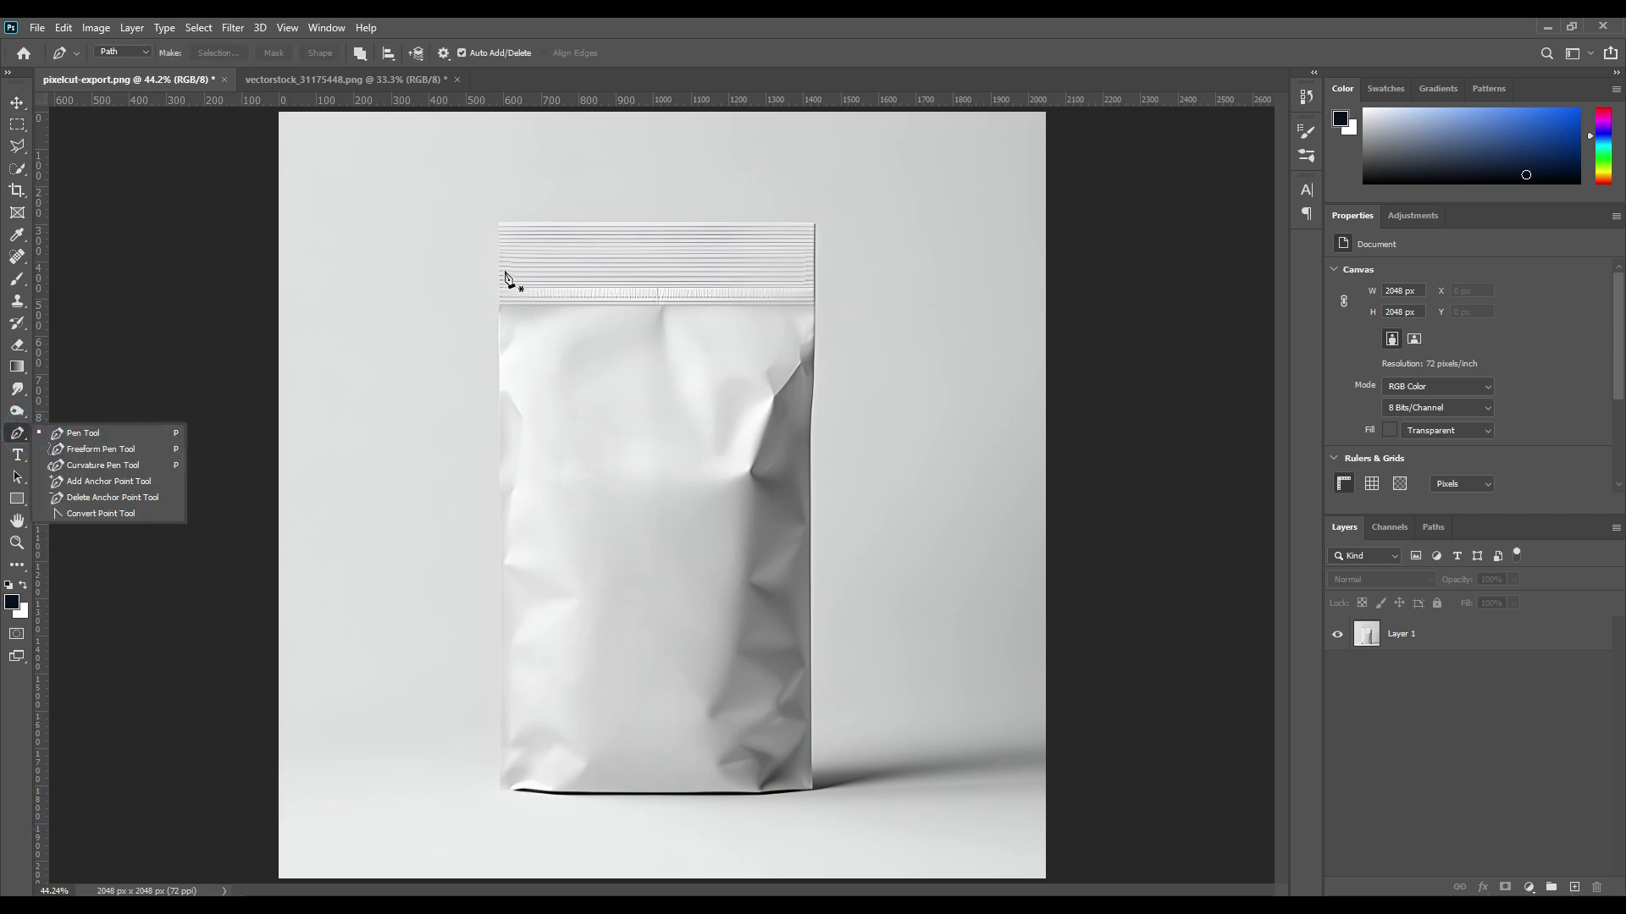
left_click(498, 224)
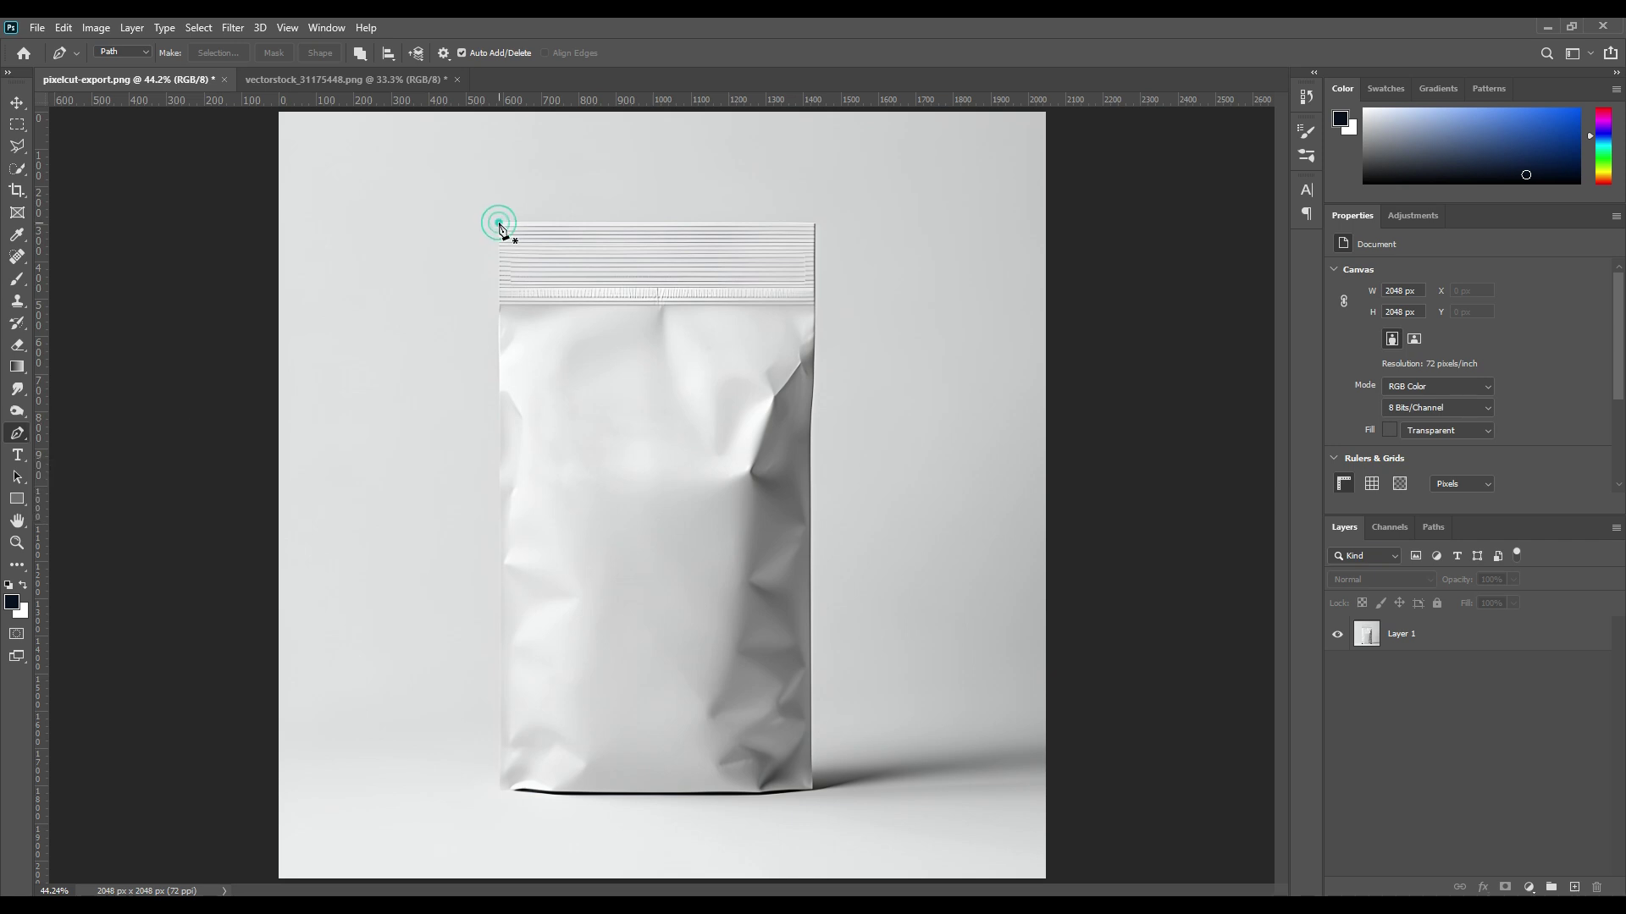
left_click(500, 789)
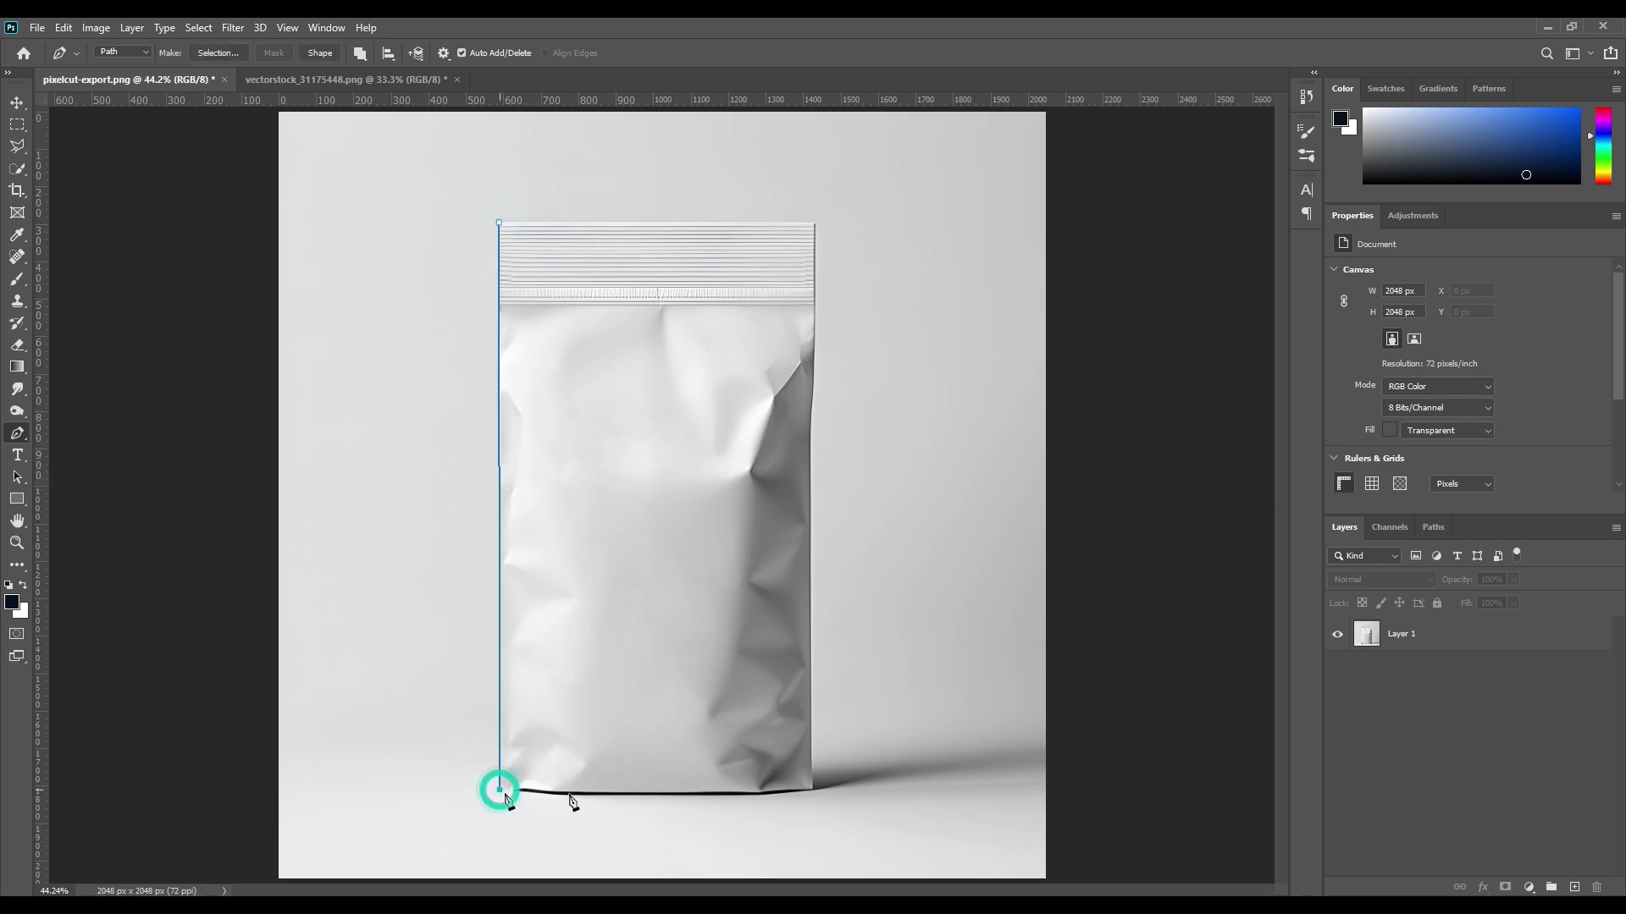
left_click(813, 791)
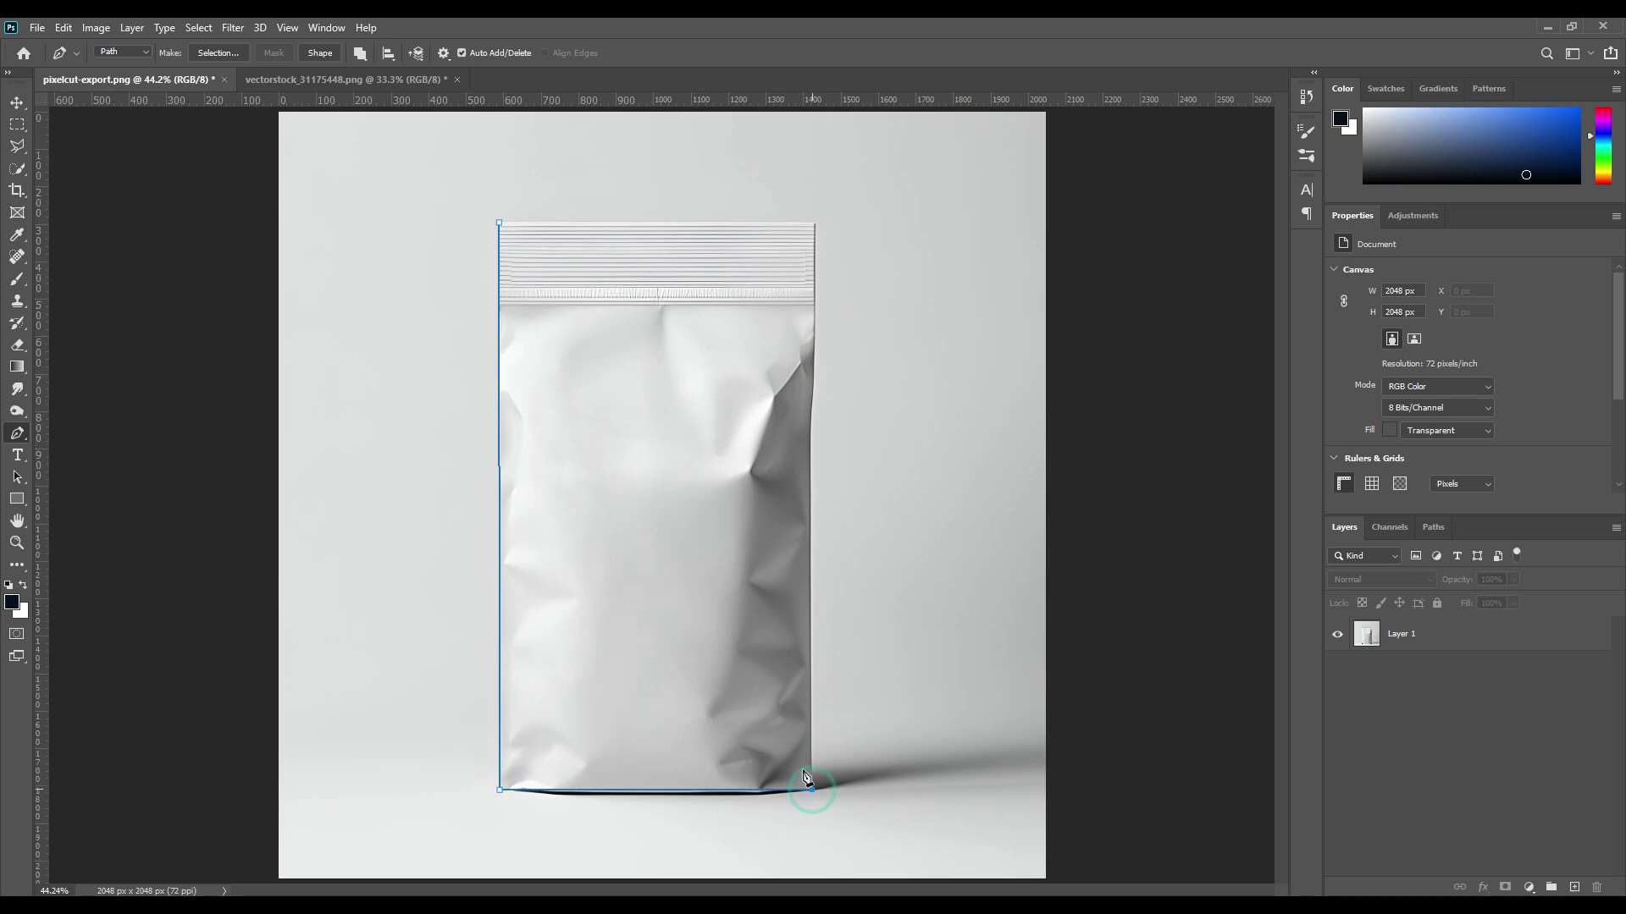
left_click(815, 223)
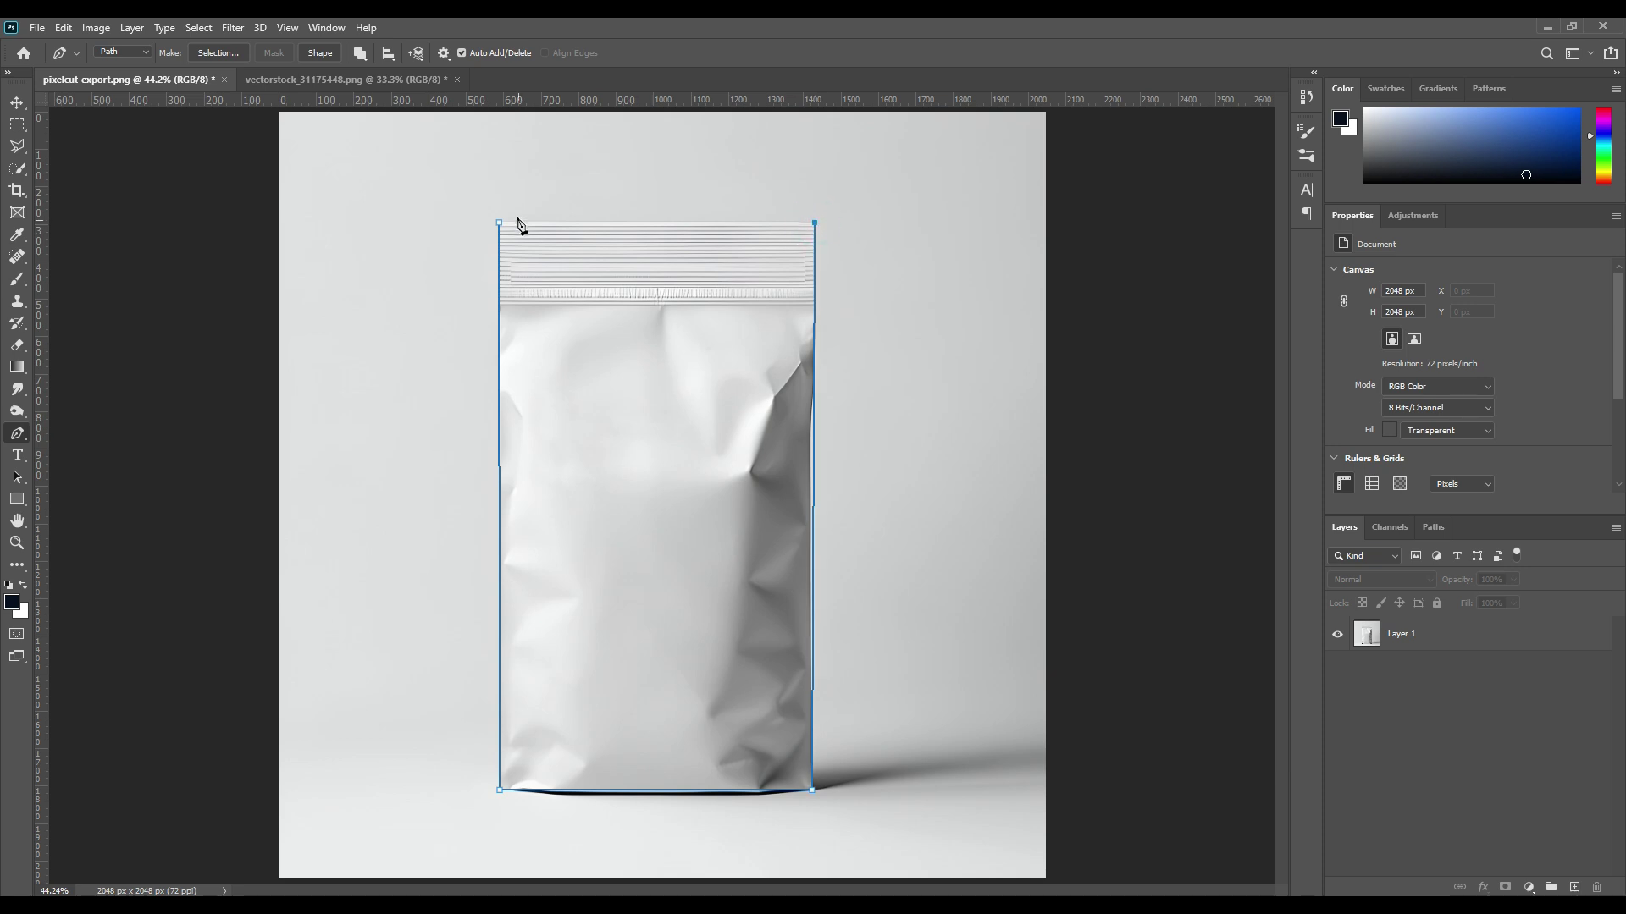
left_click(500, 223)
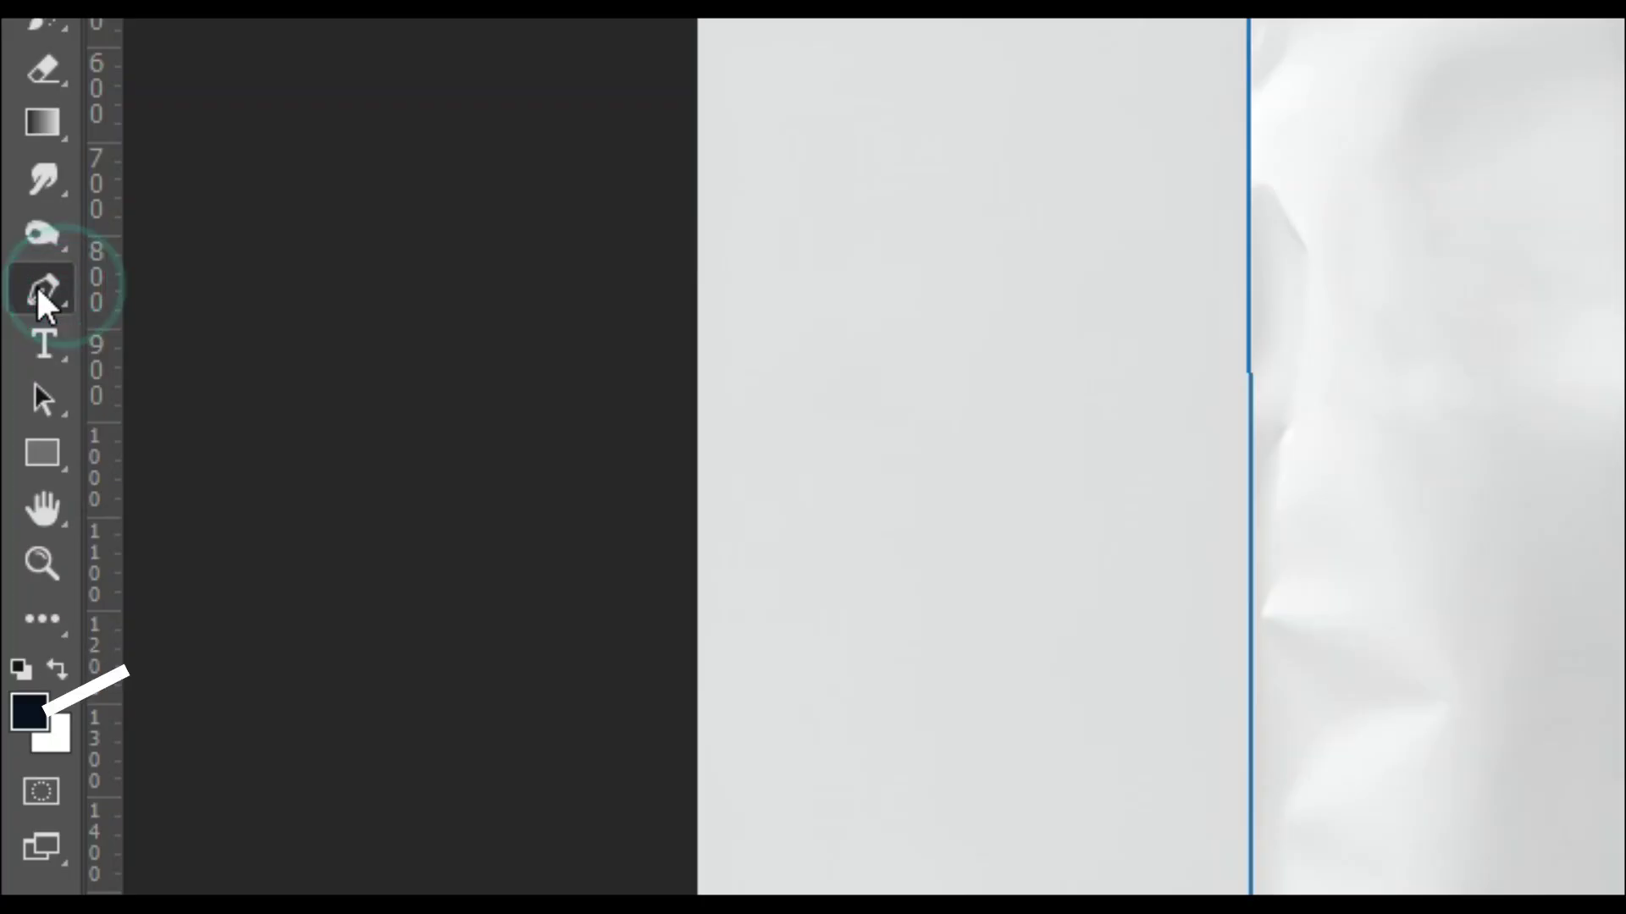
Add an anchor point to the path's bottom edge near the pouch's left fold and nudge it down onto the outline.
right_click(15, 439)
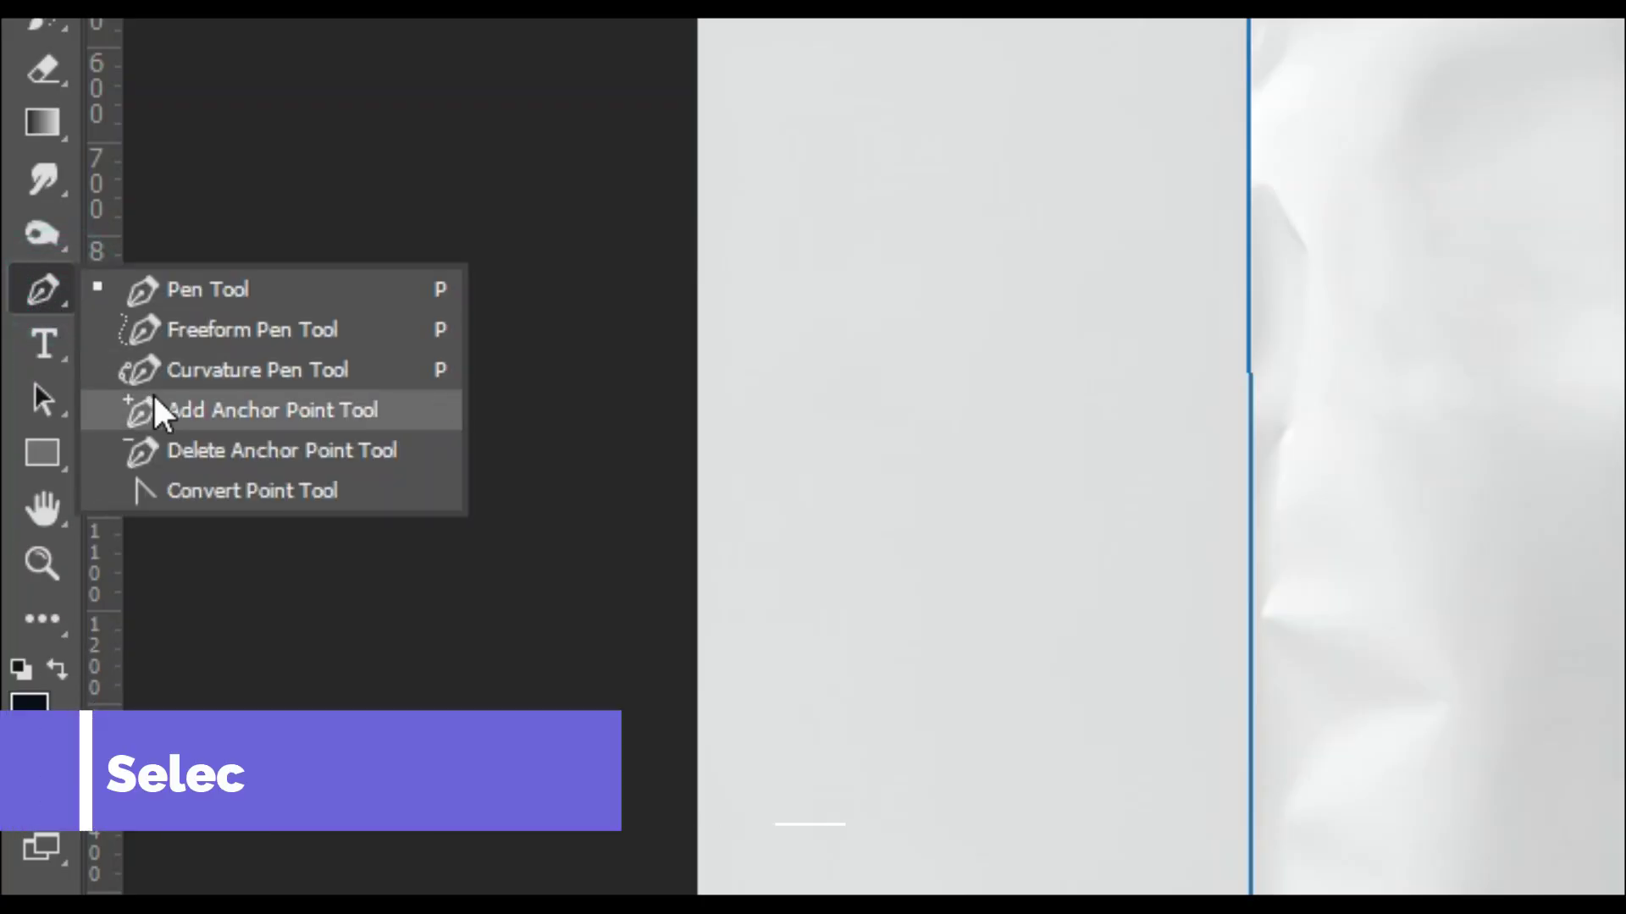
left_click(233, 409)
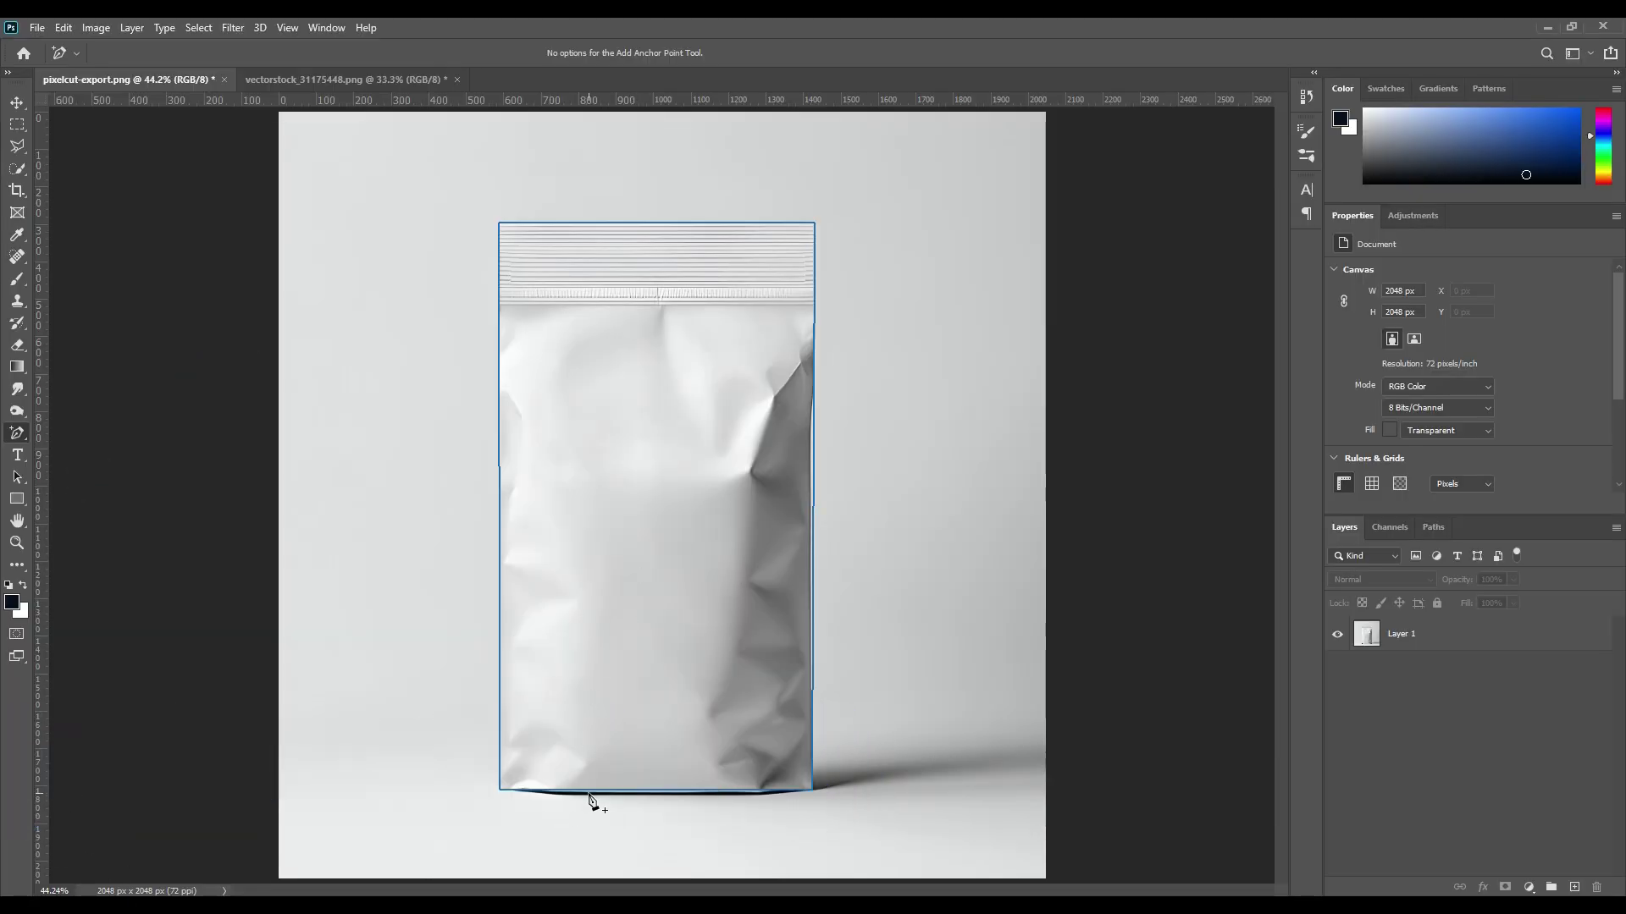
key("ctrl+plus")
key("ctrl+plus")
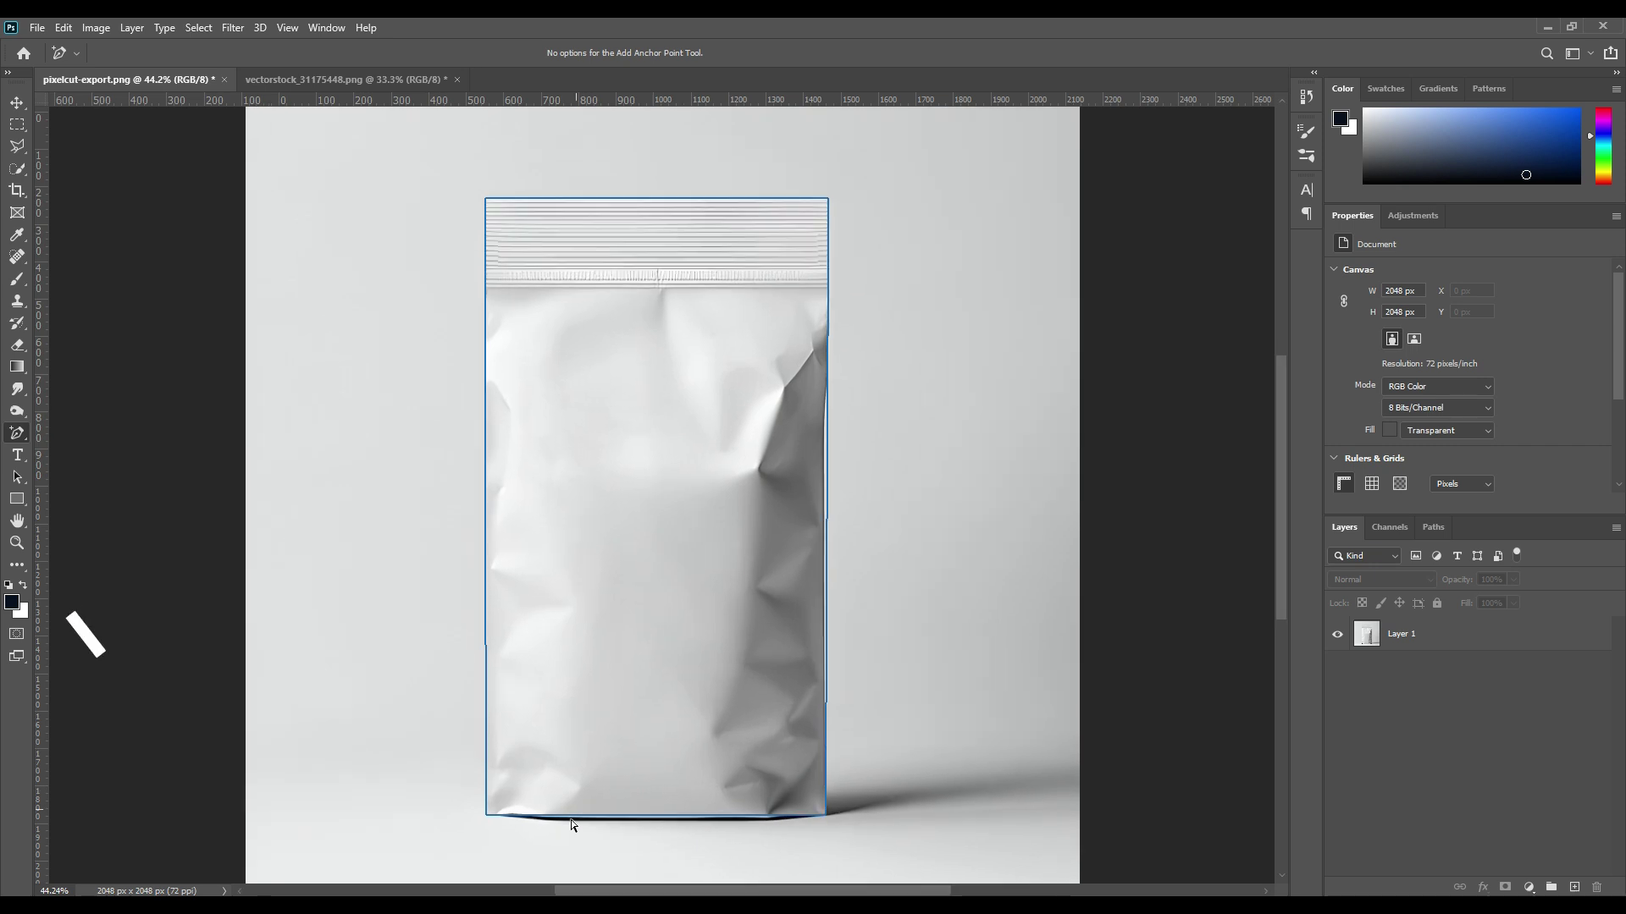
key("ctrl+plus")
scroll(599, 461, "down", 5)
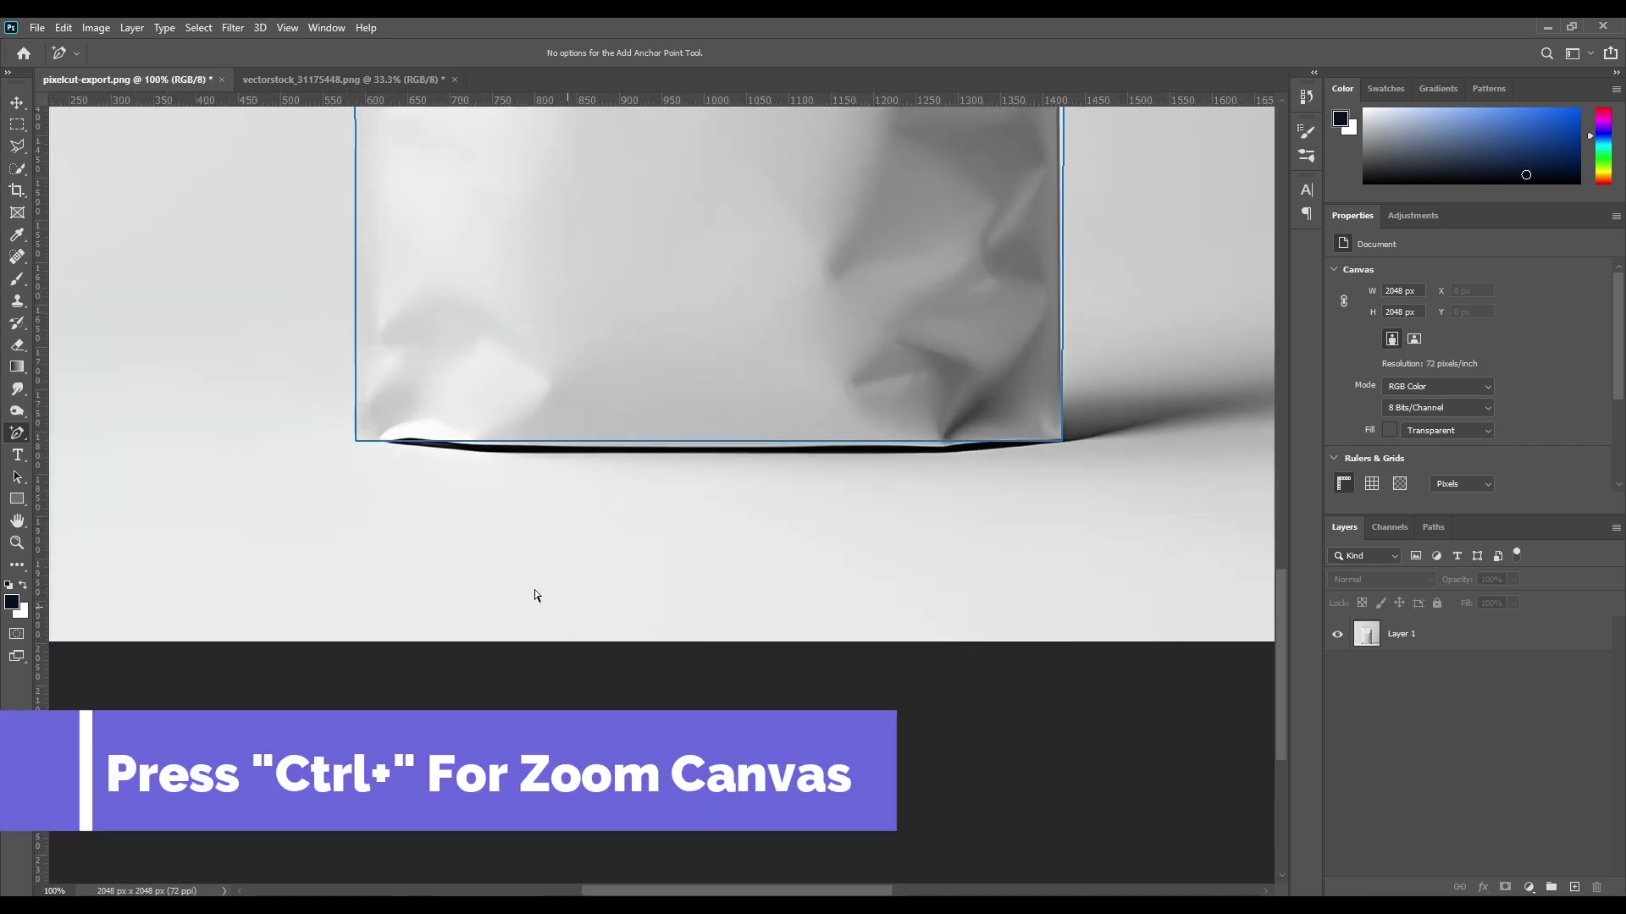
left_click(507, 441)
key("Down")
key("Down")
key("Down")
key("Down")
key("Down")
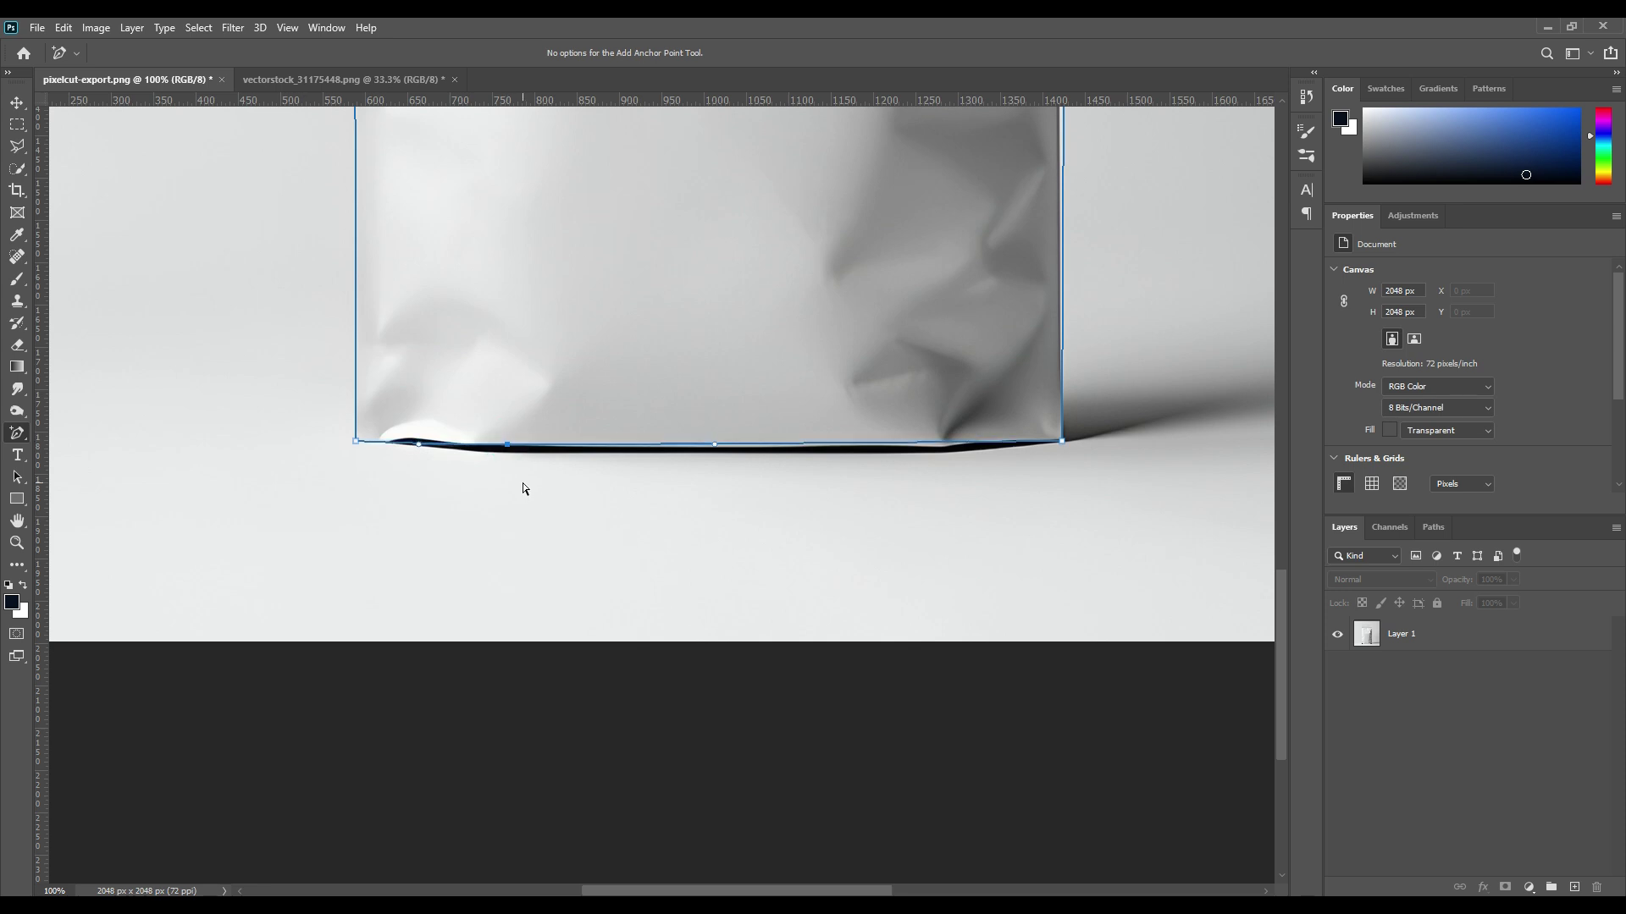
Add more anchor points along the path's bottom edge and adjust them to follow the pouch's base.
left_click(409, 444)
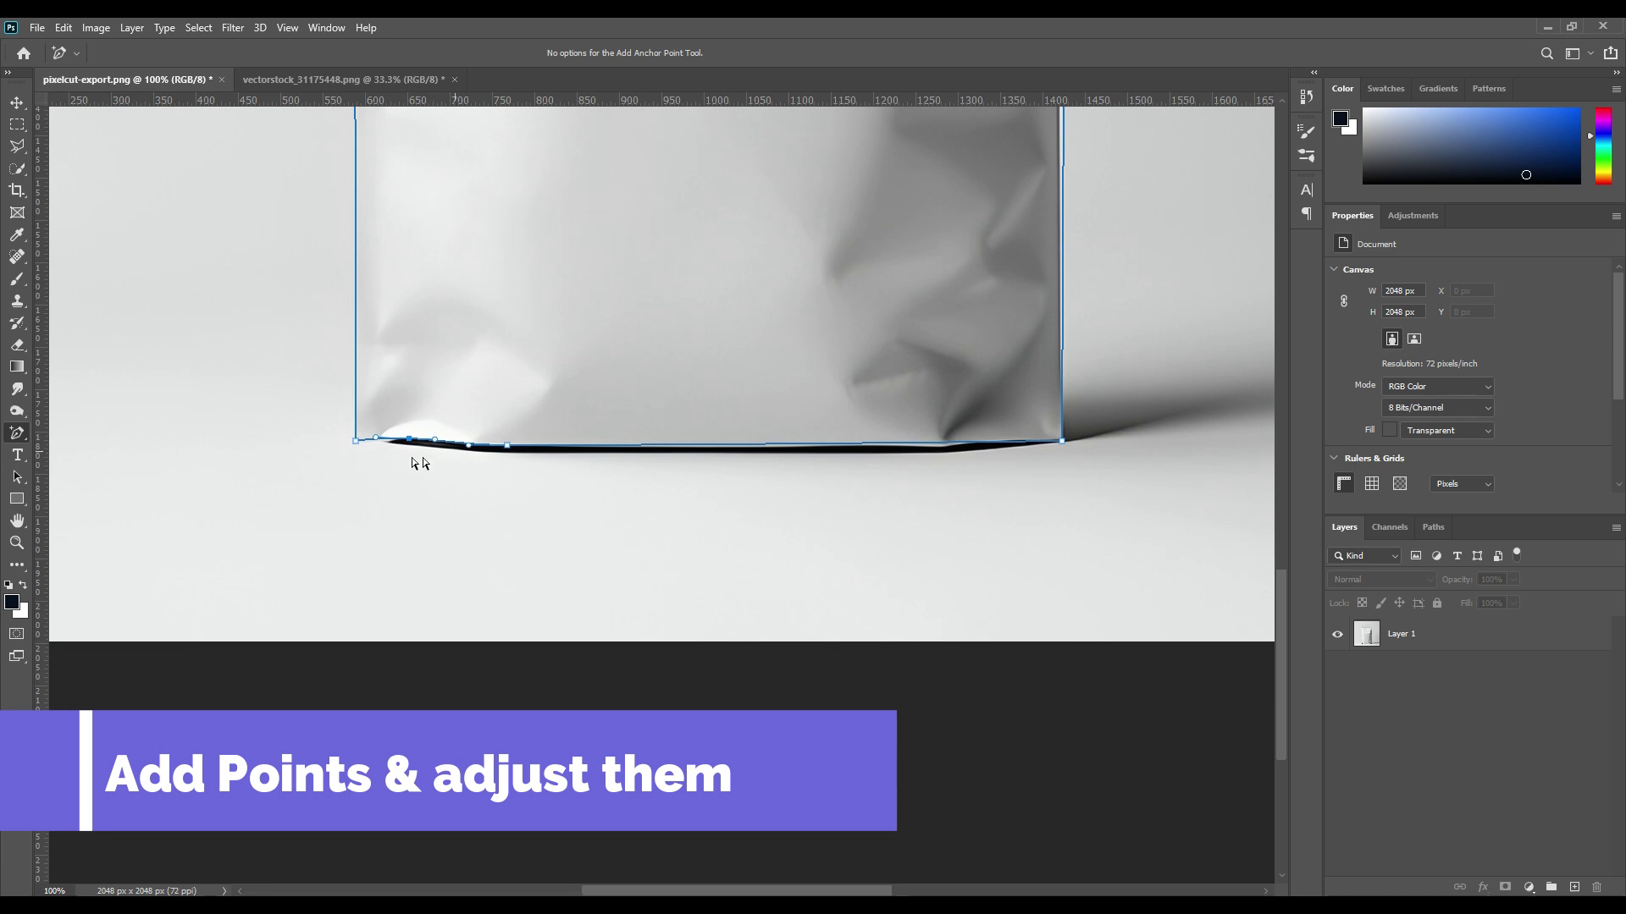
left_click(385, 439)
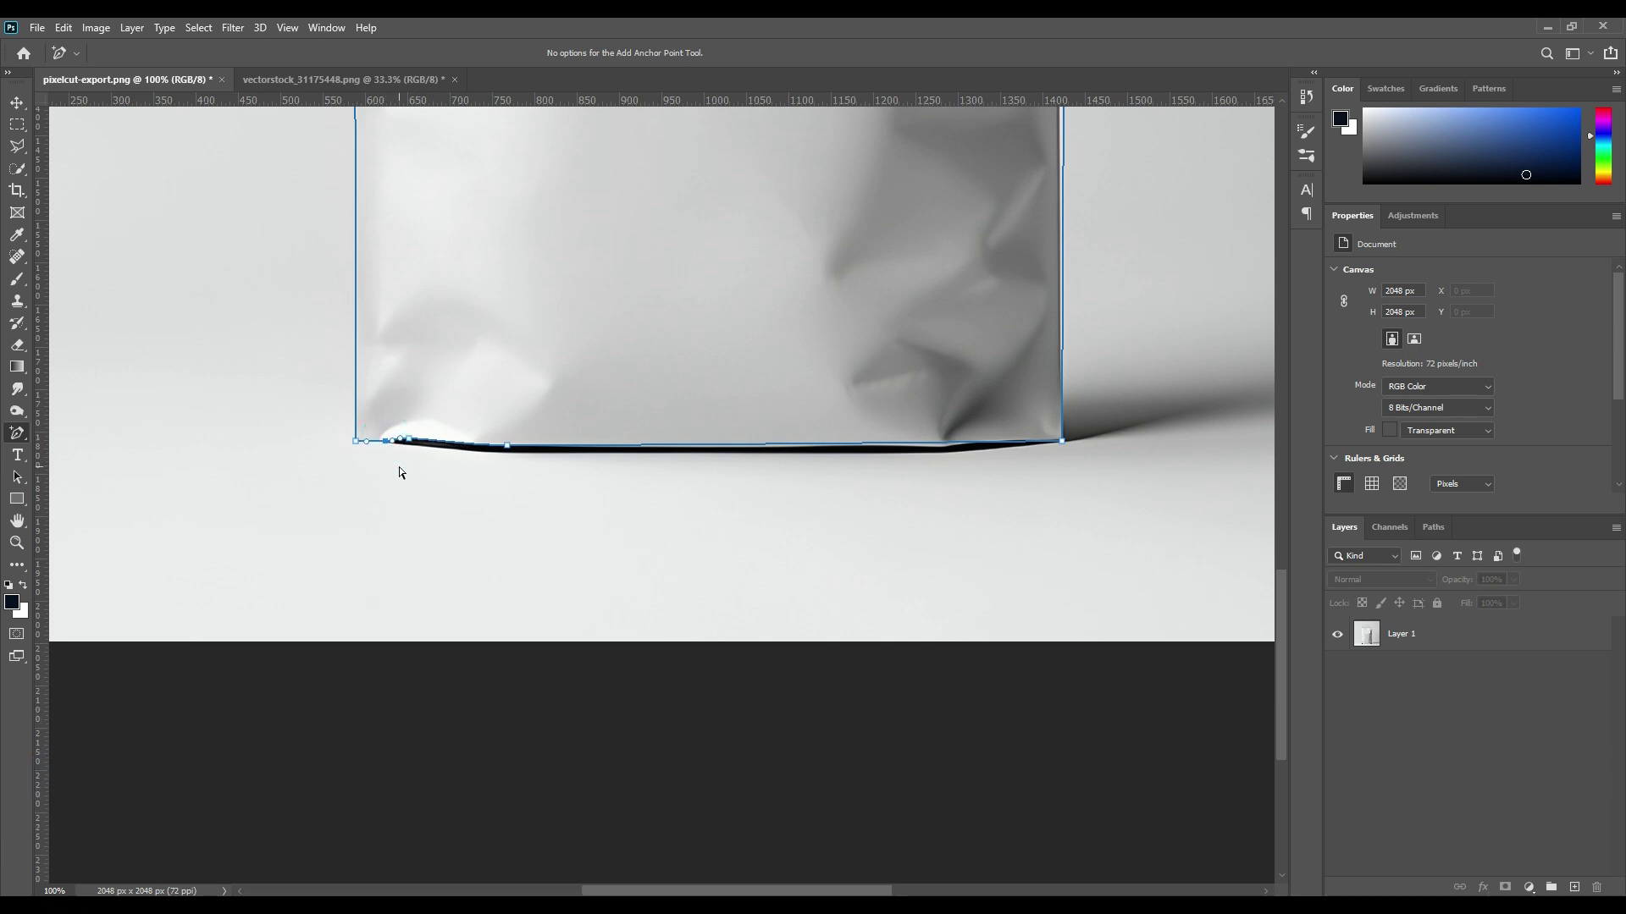
left_click(746, 447)
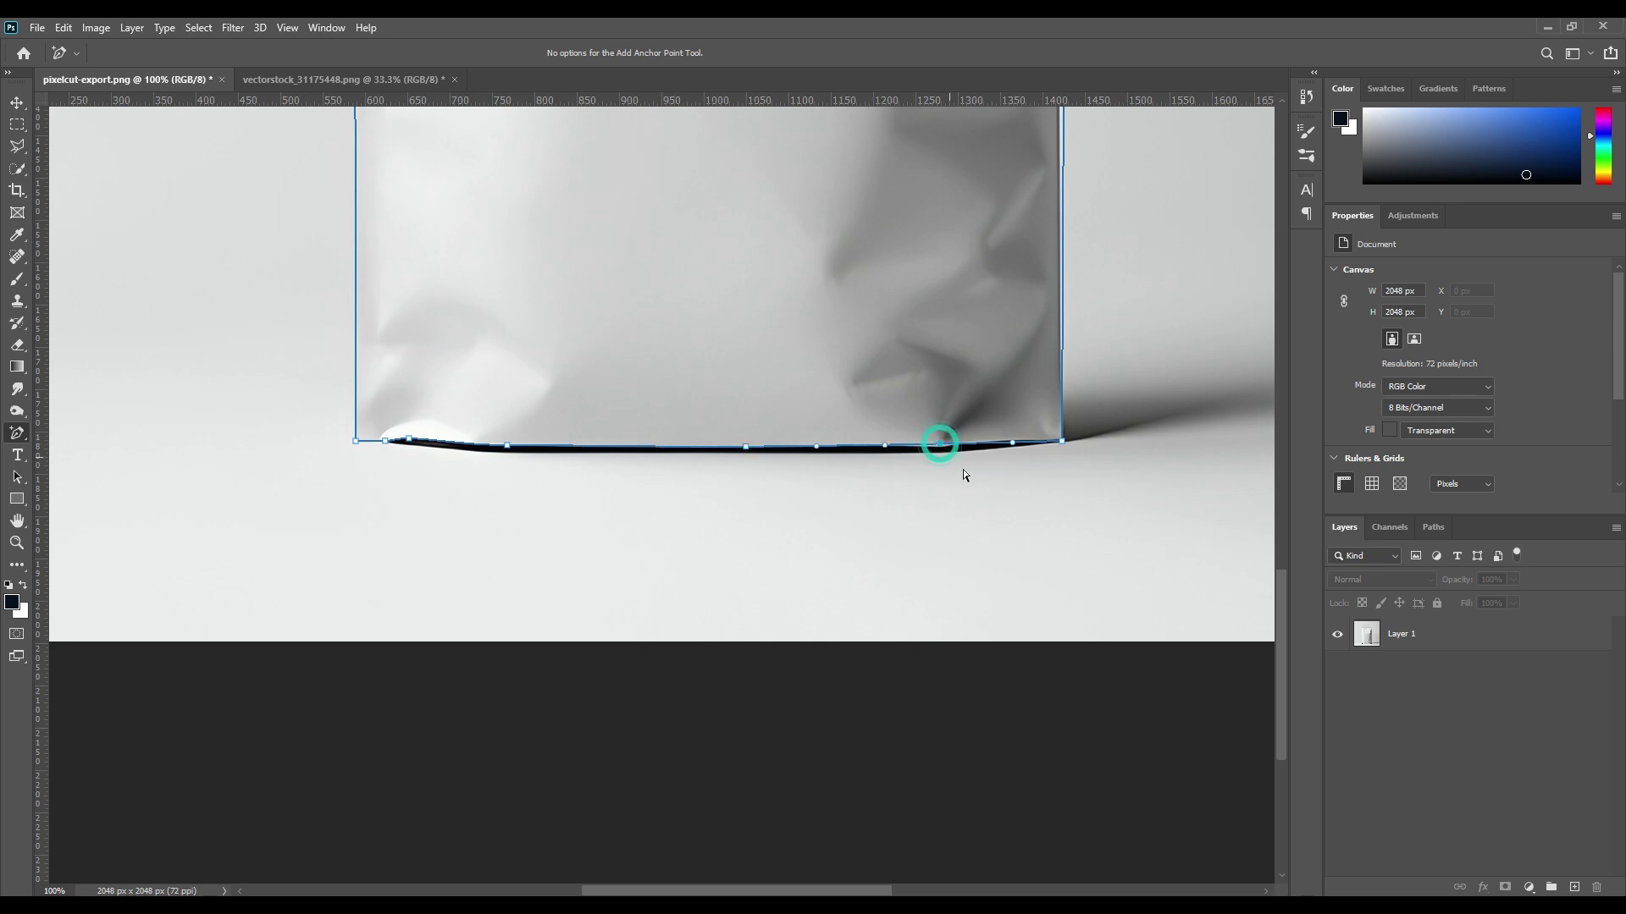
left_click(878, 446)
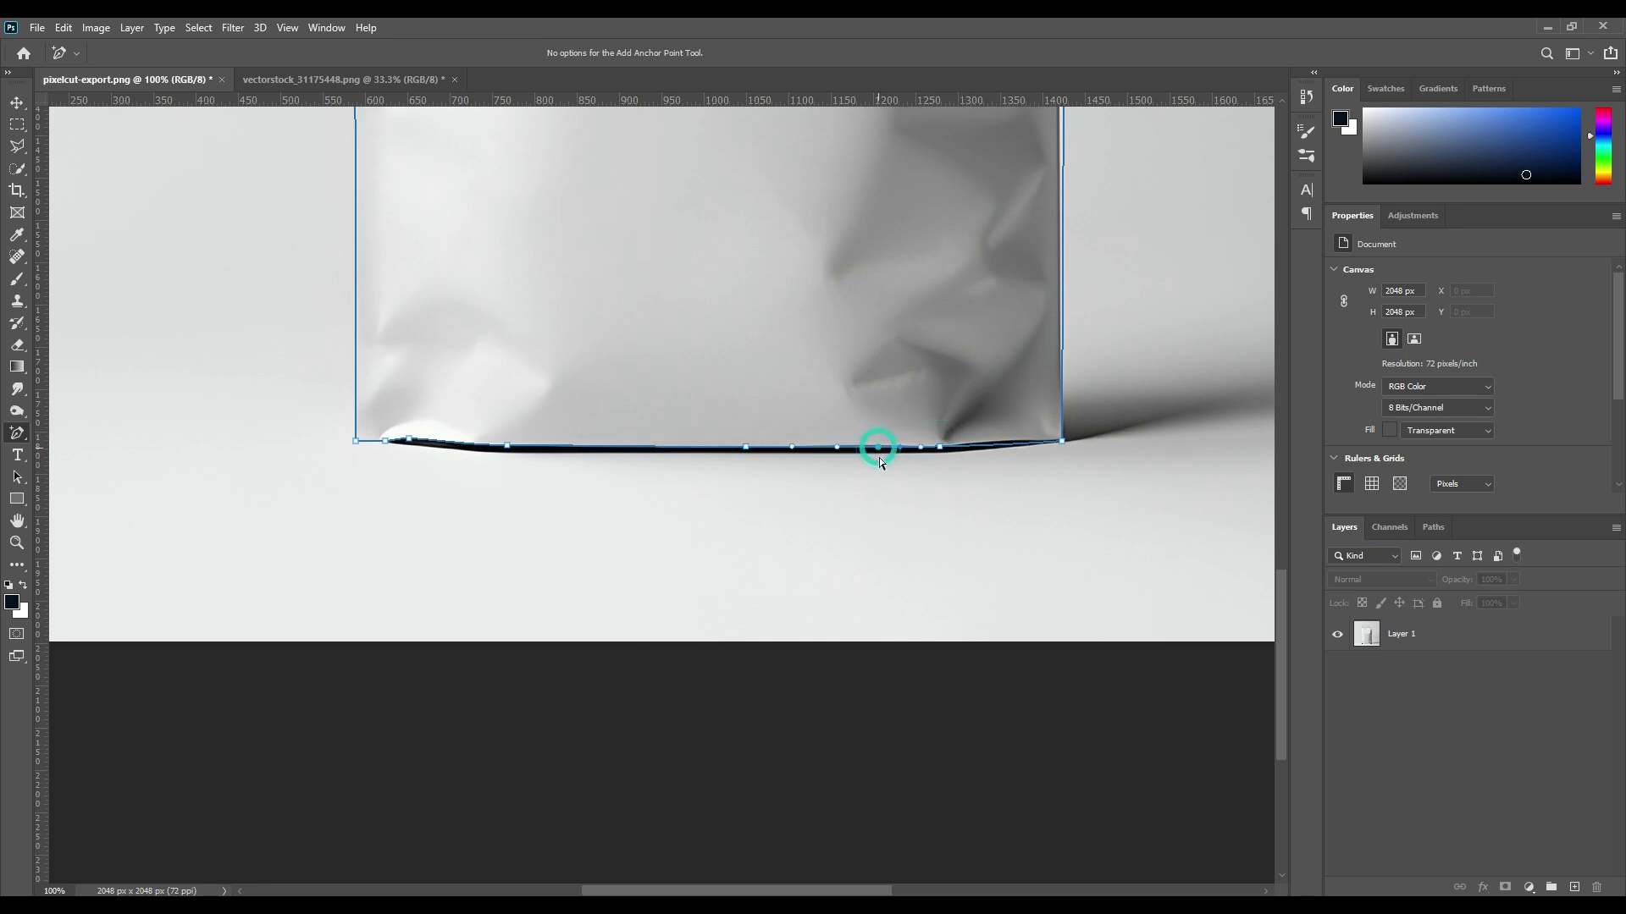
left_click(989, 443)
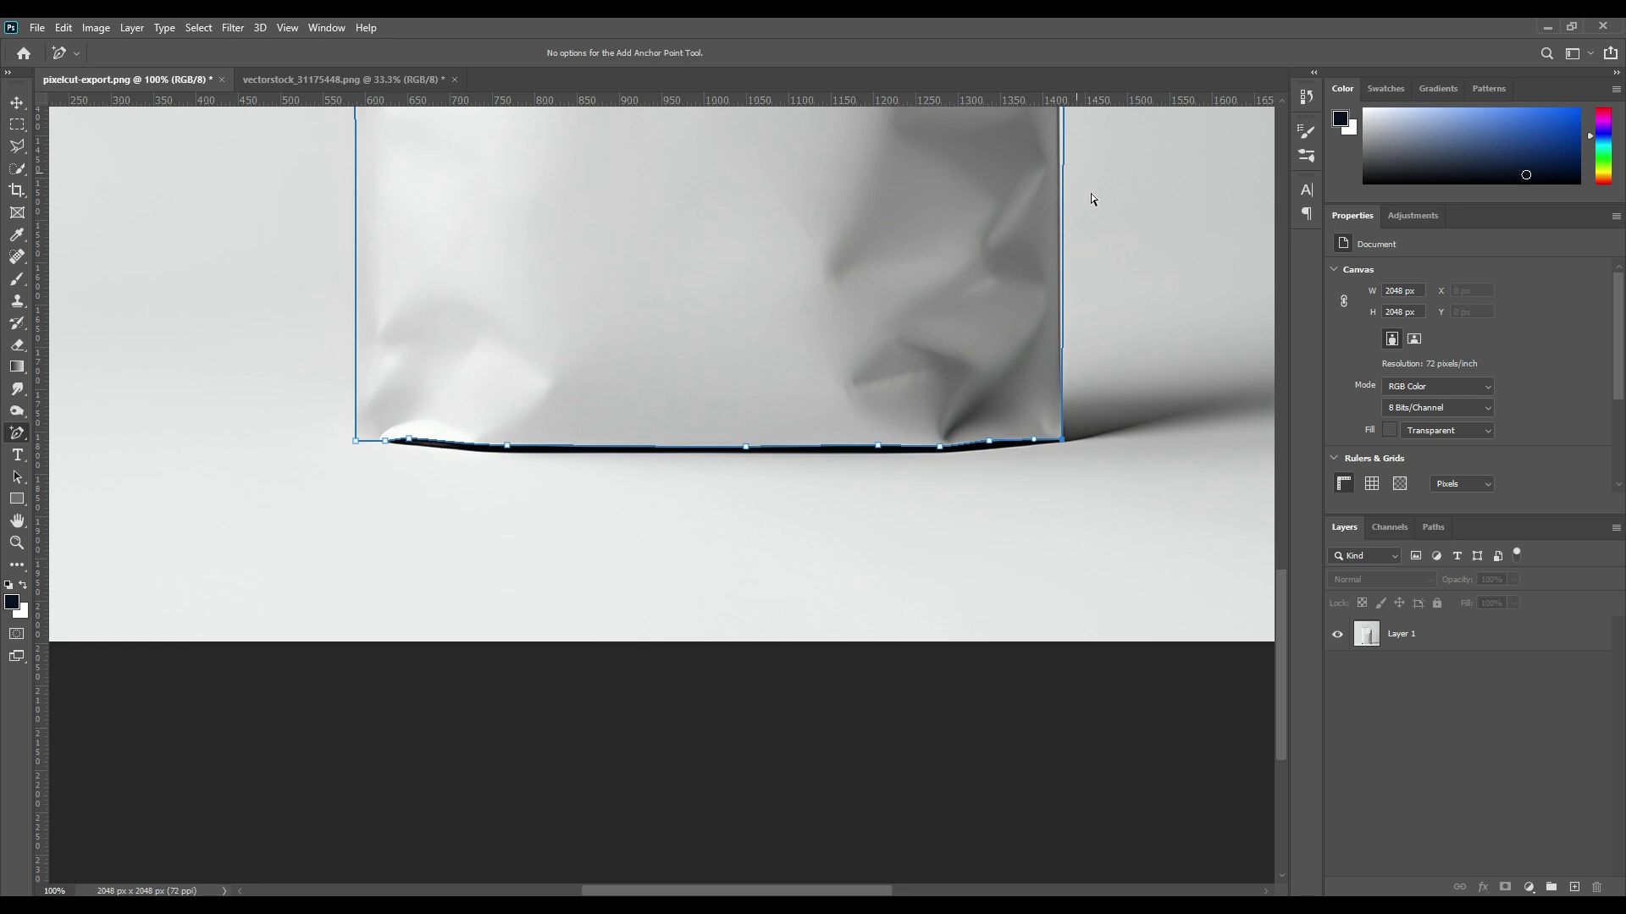
Add anchor points up the path's right edge and adjust them to fit the pouch's side, from base to seal.
left_click_drag(1137, 222, 878, 580)
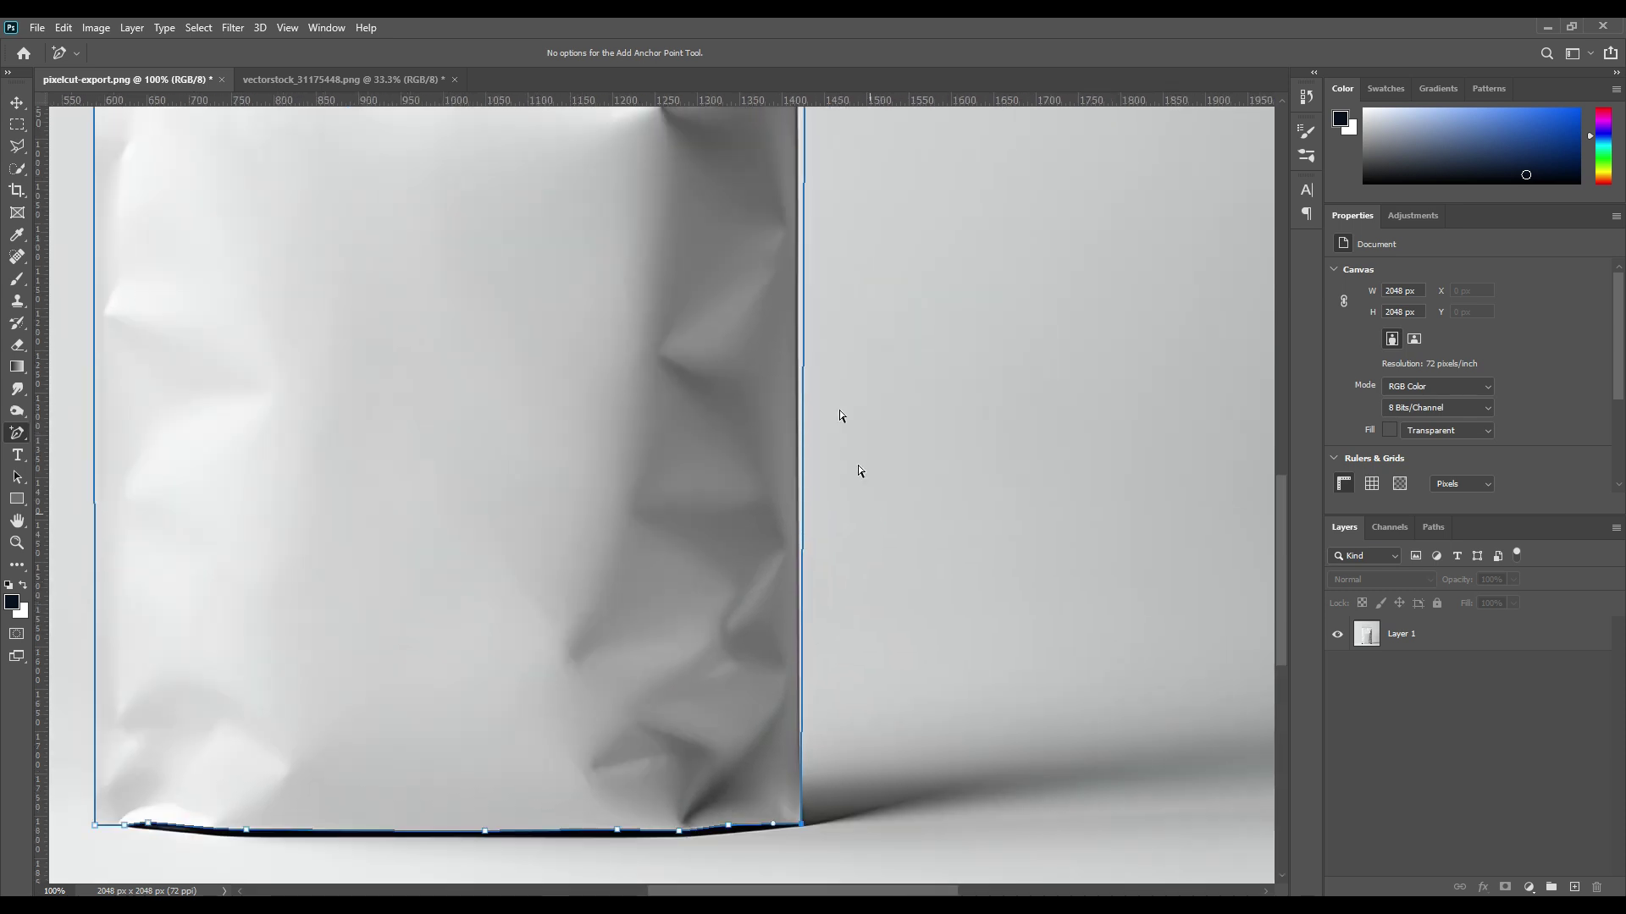
left_click(805, 307)
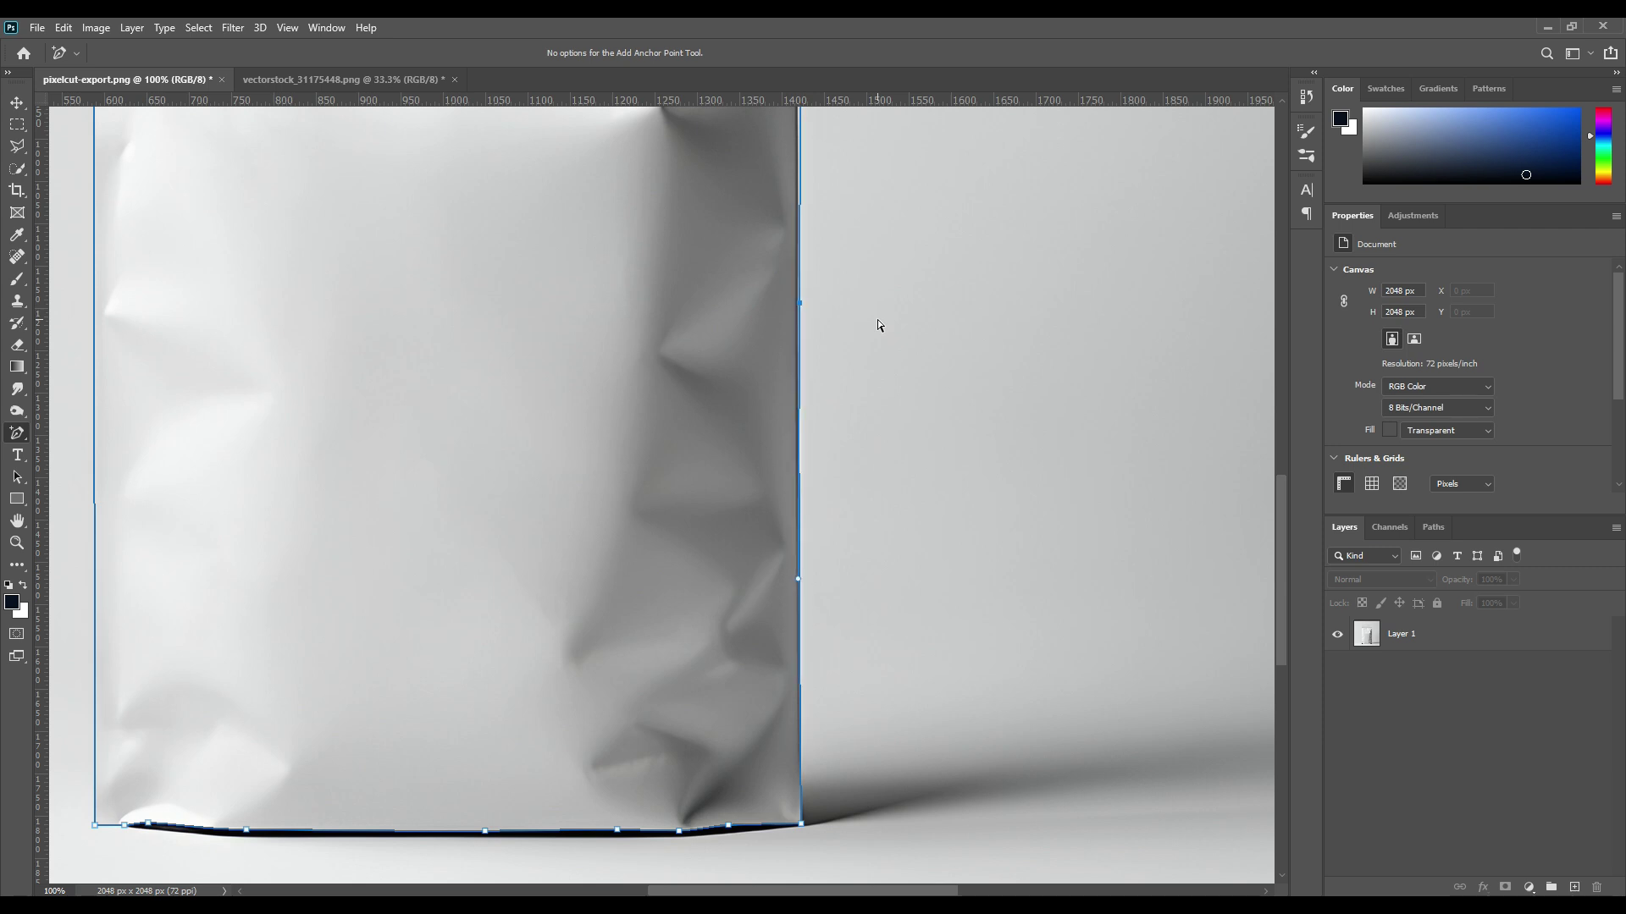
left_click(798, 565)
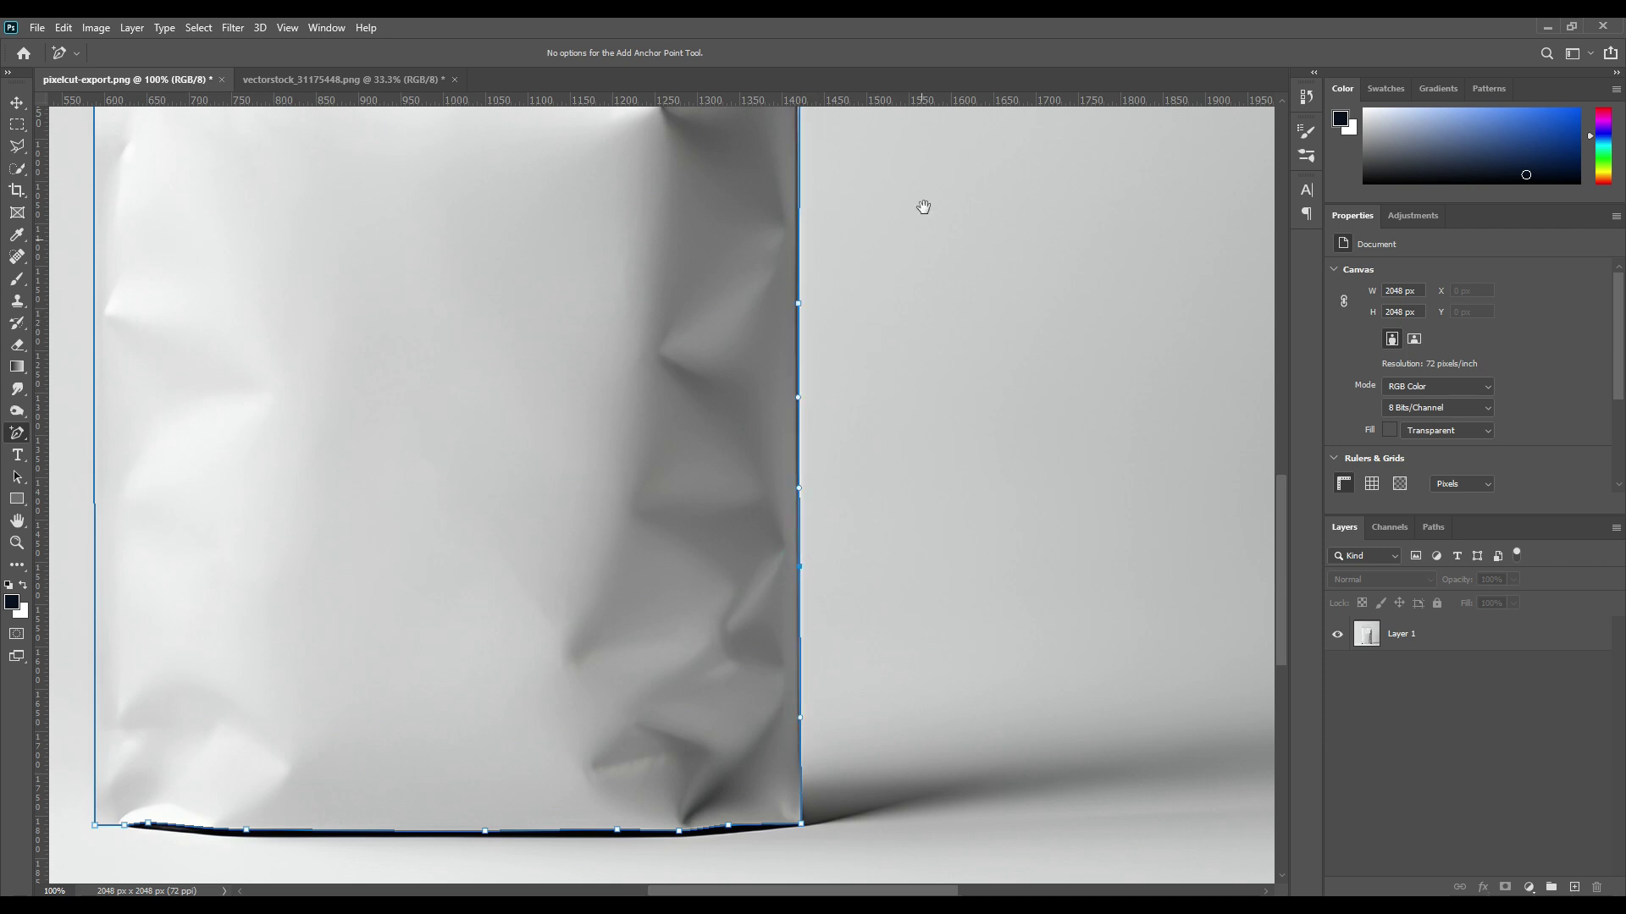
left_click_drag(923, 207, 947, 605)
left_click(826, 414)
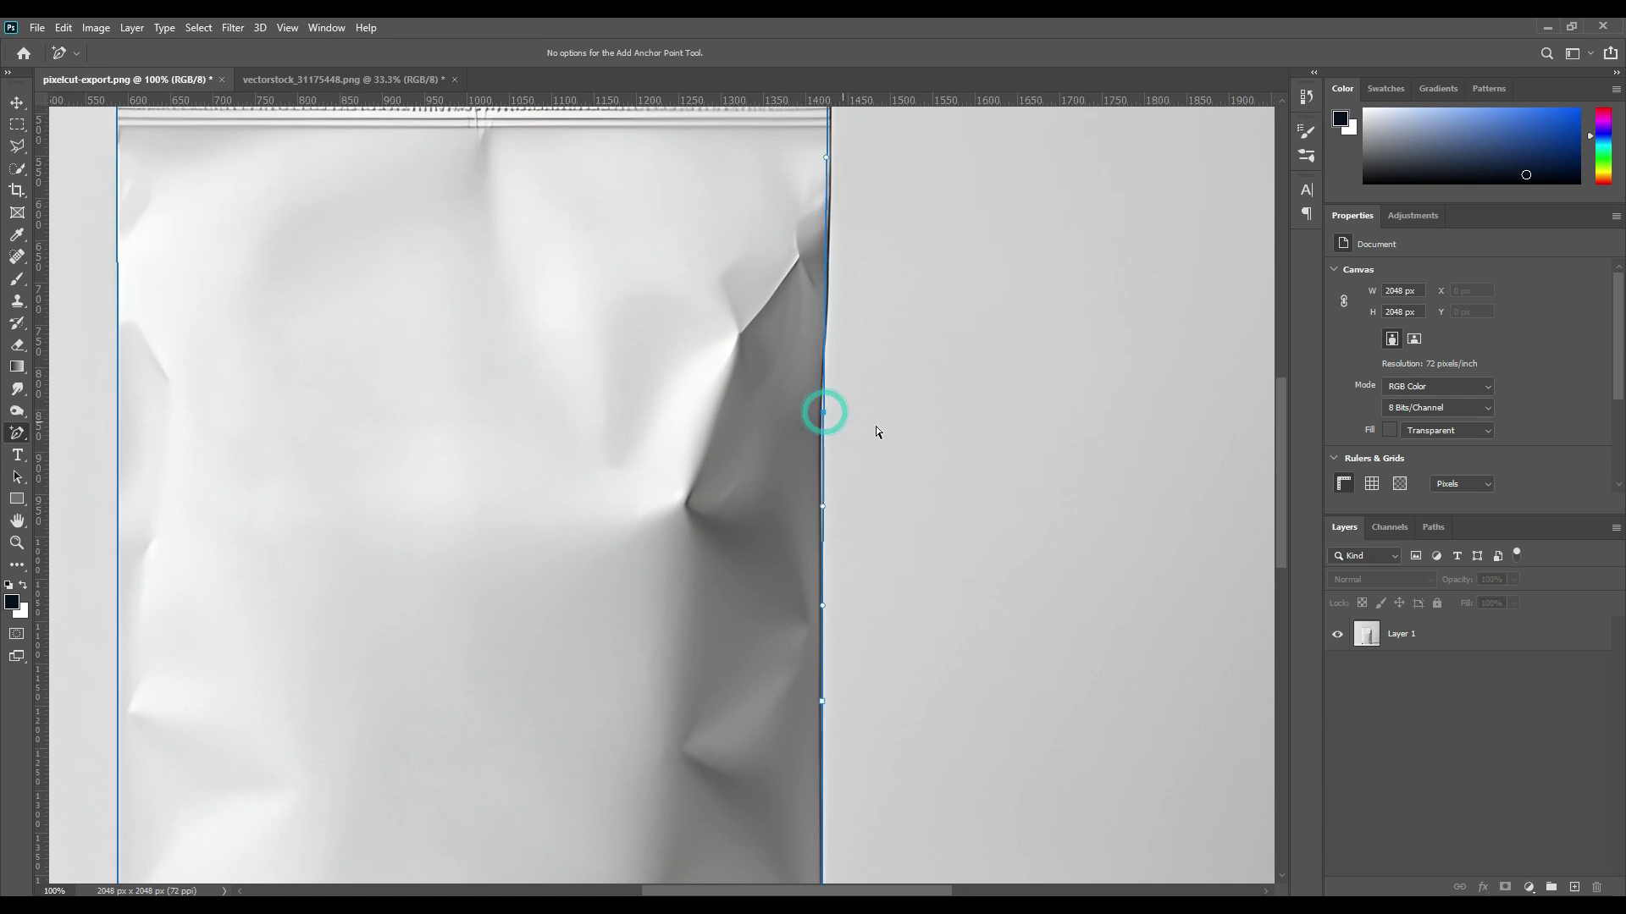
left_click(819, 279)
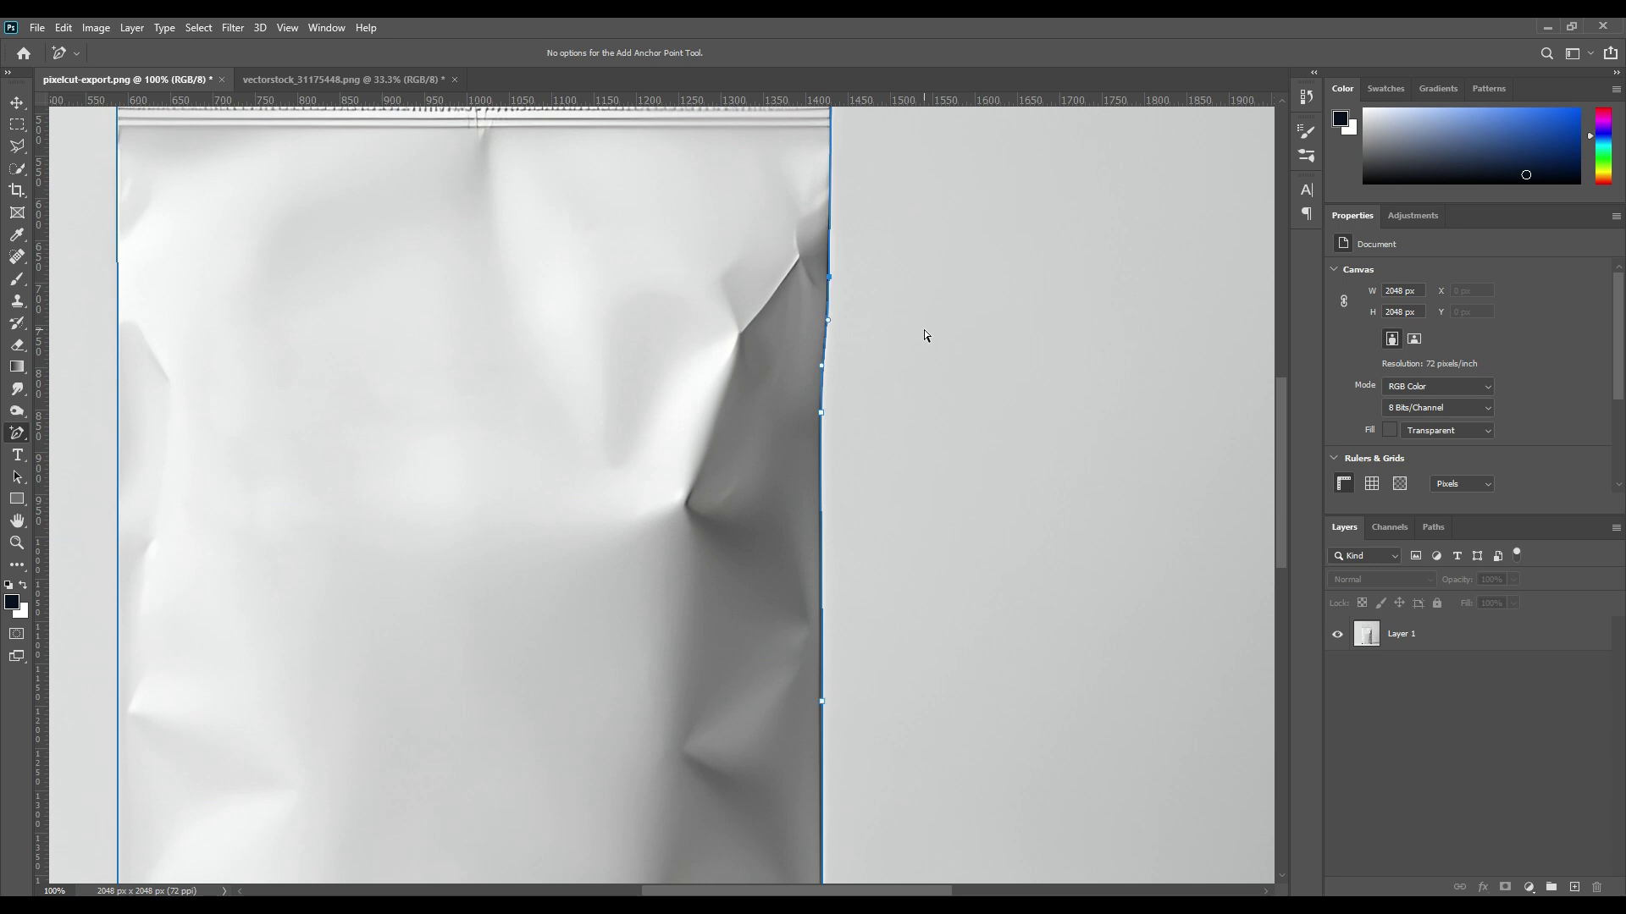
left_click(831, 182)
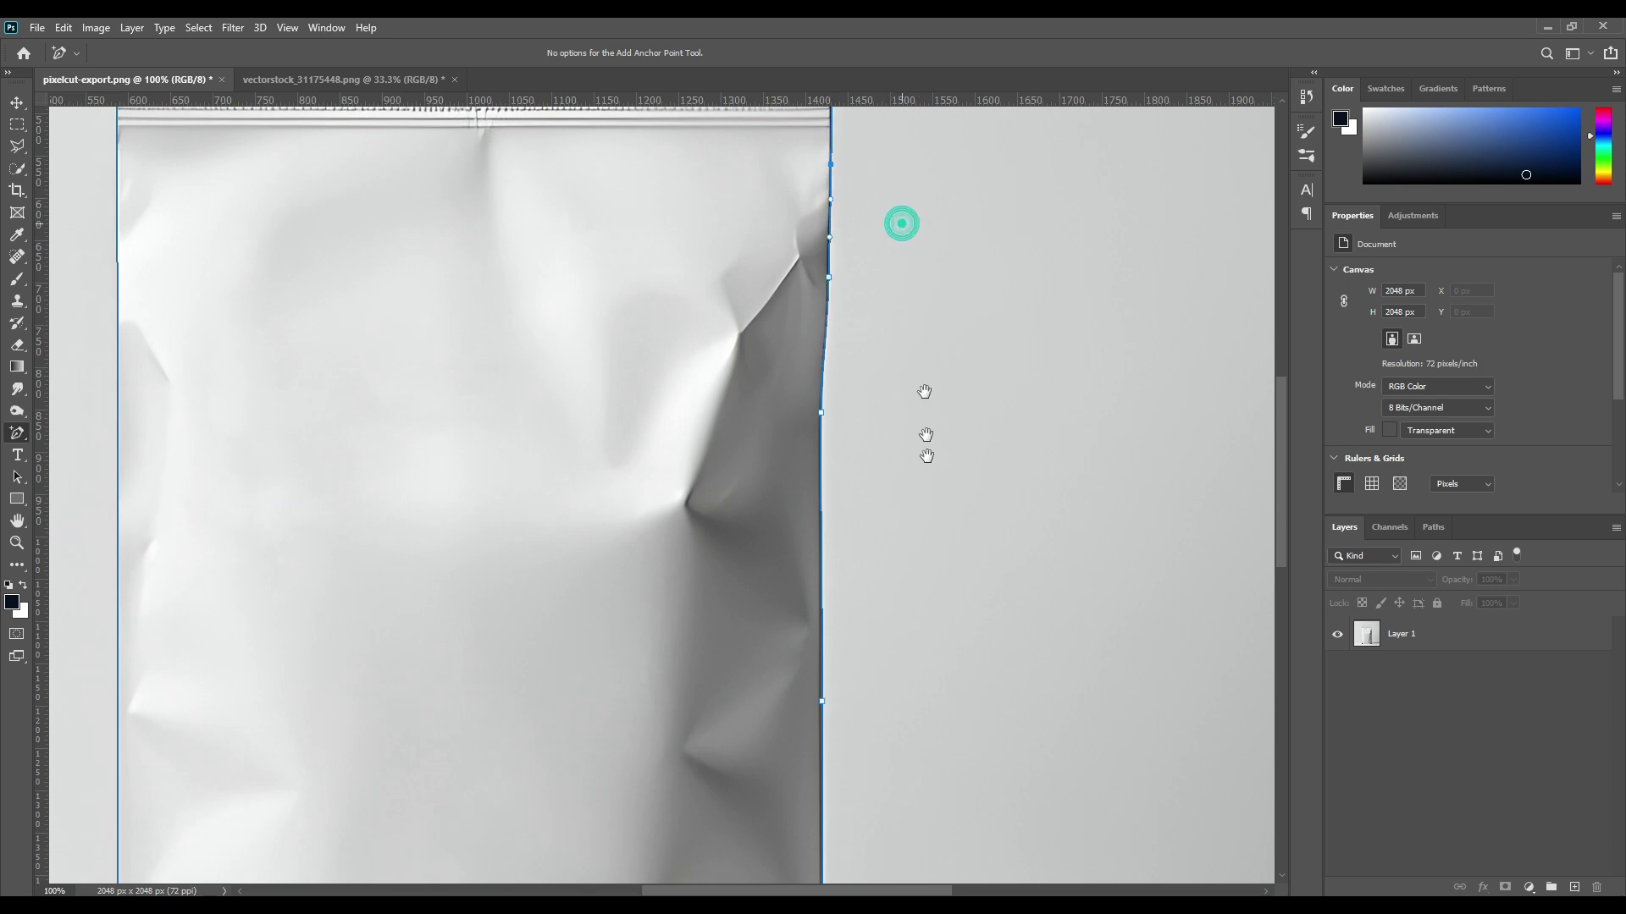
left_click_drag(900, 225, 928, 483)
left_click(857, 329)
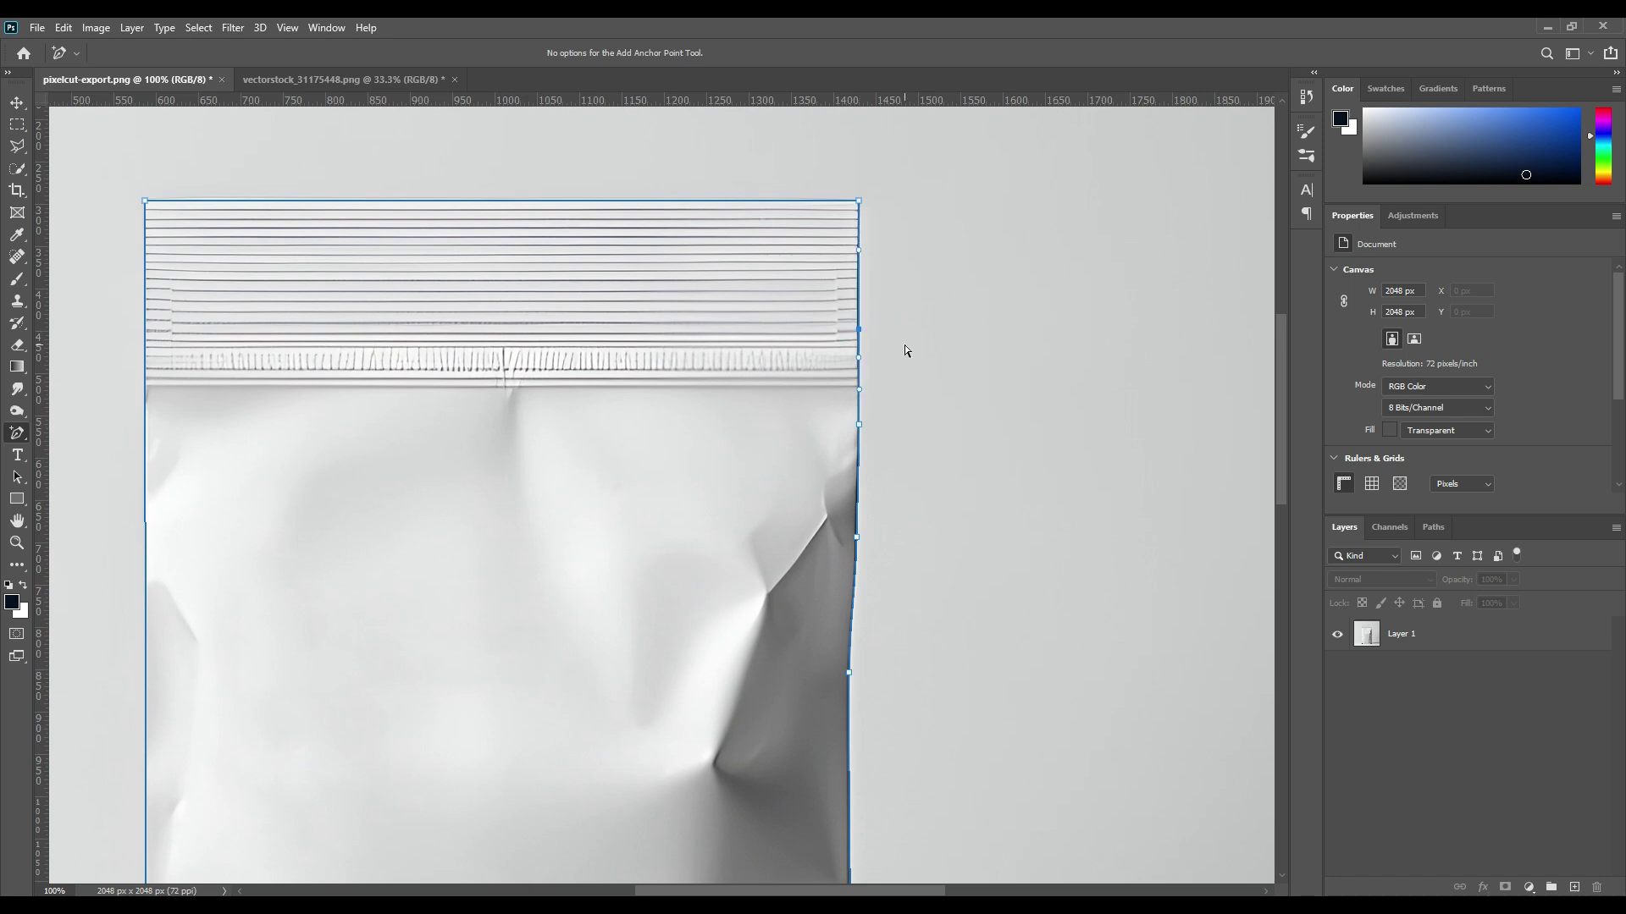
Add anchor points along the path's top edge and upper left edge, fitting them to the pouch's sealed top.
left_click(593, 200)
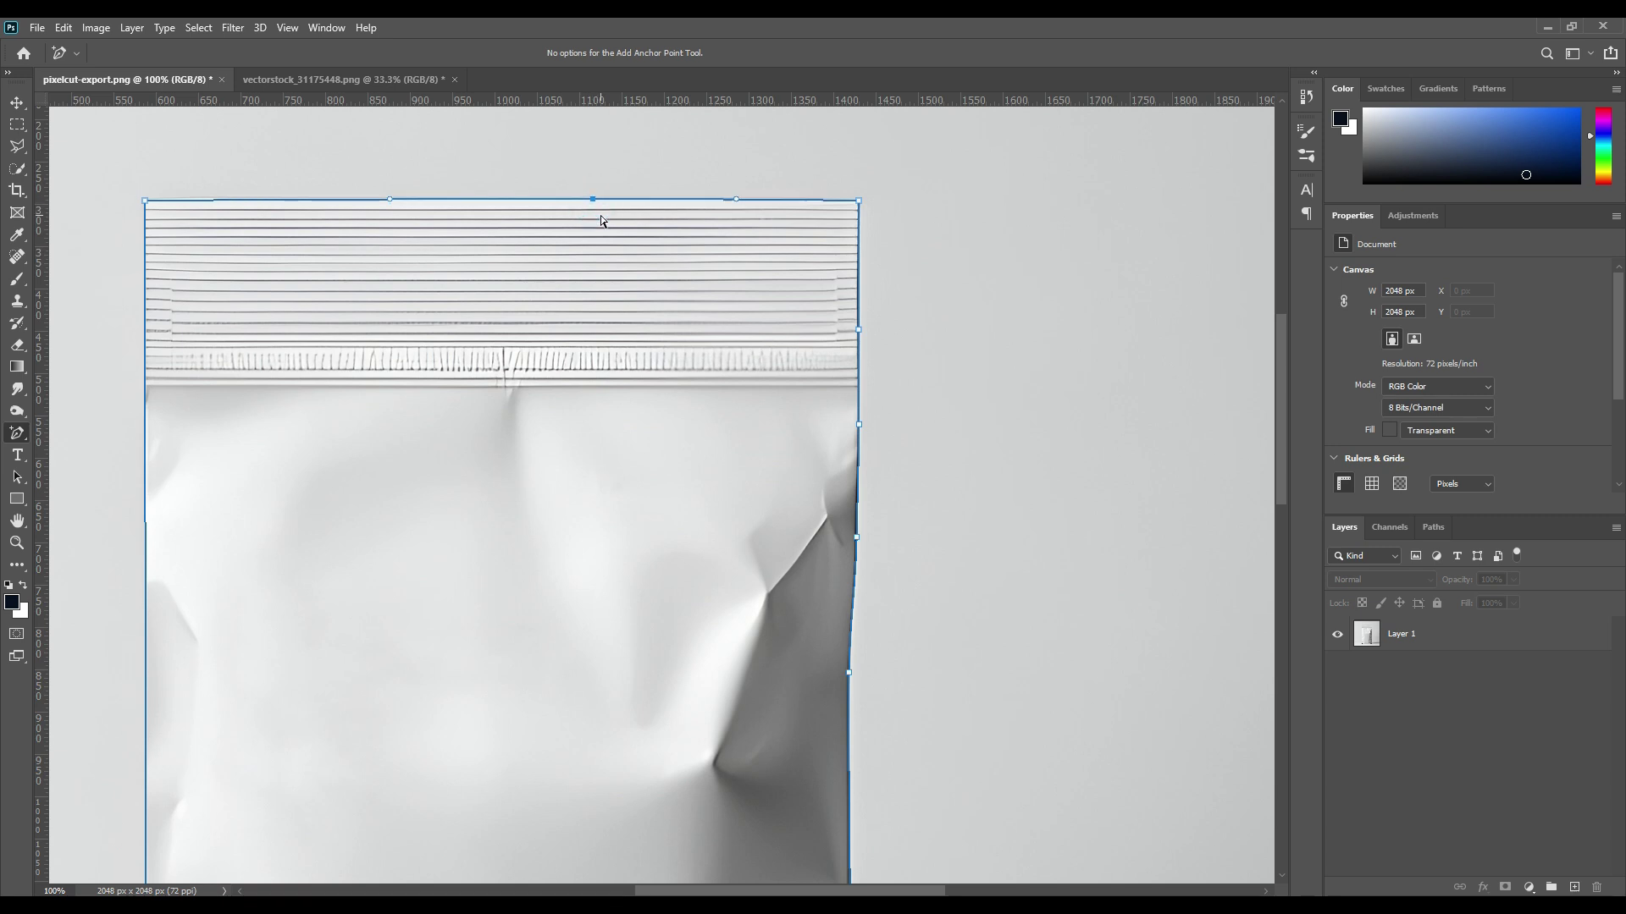
left_click(830, 201)
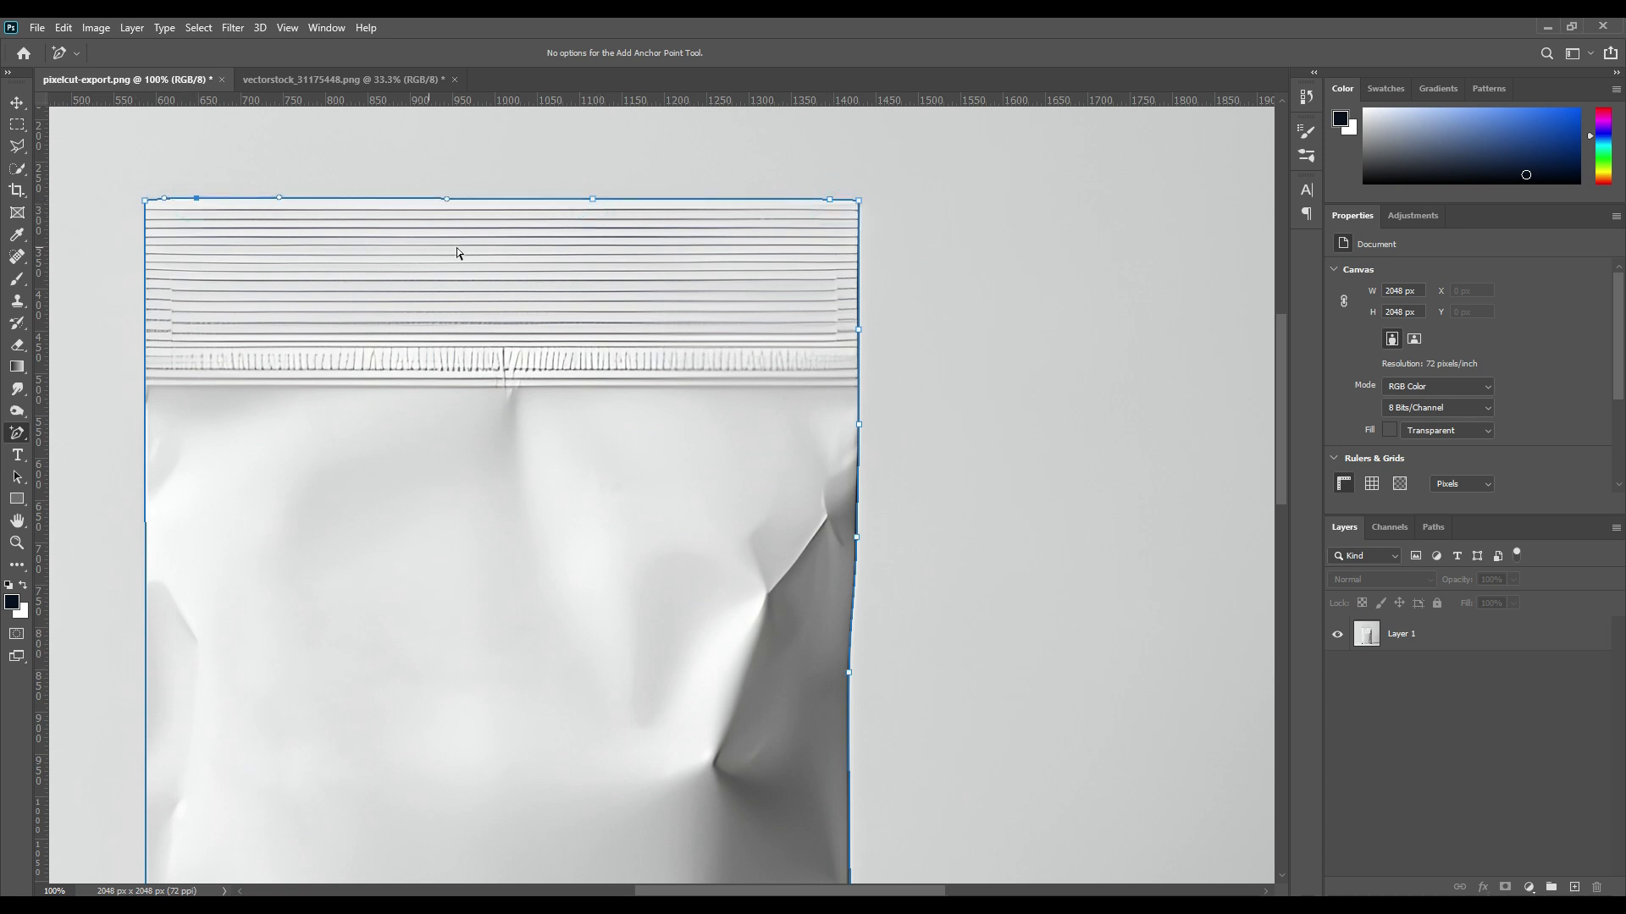
left_click(144, 436)
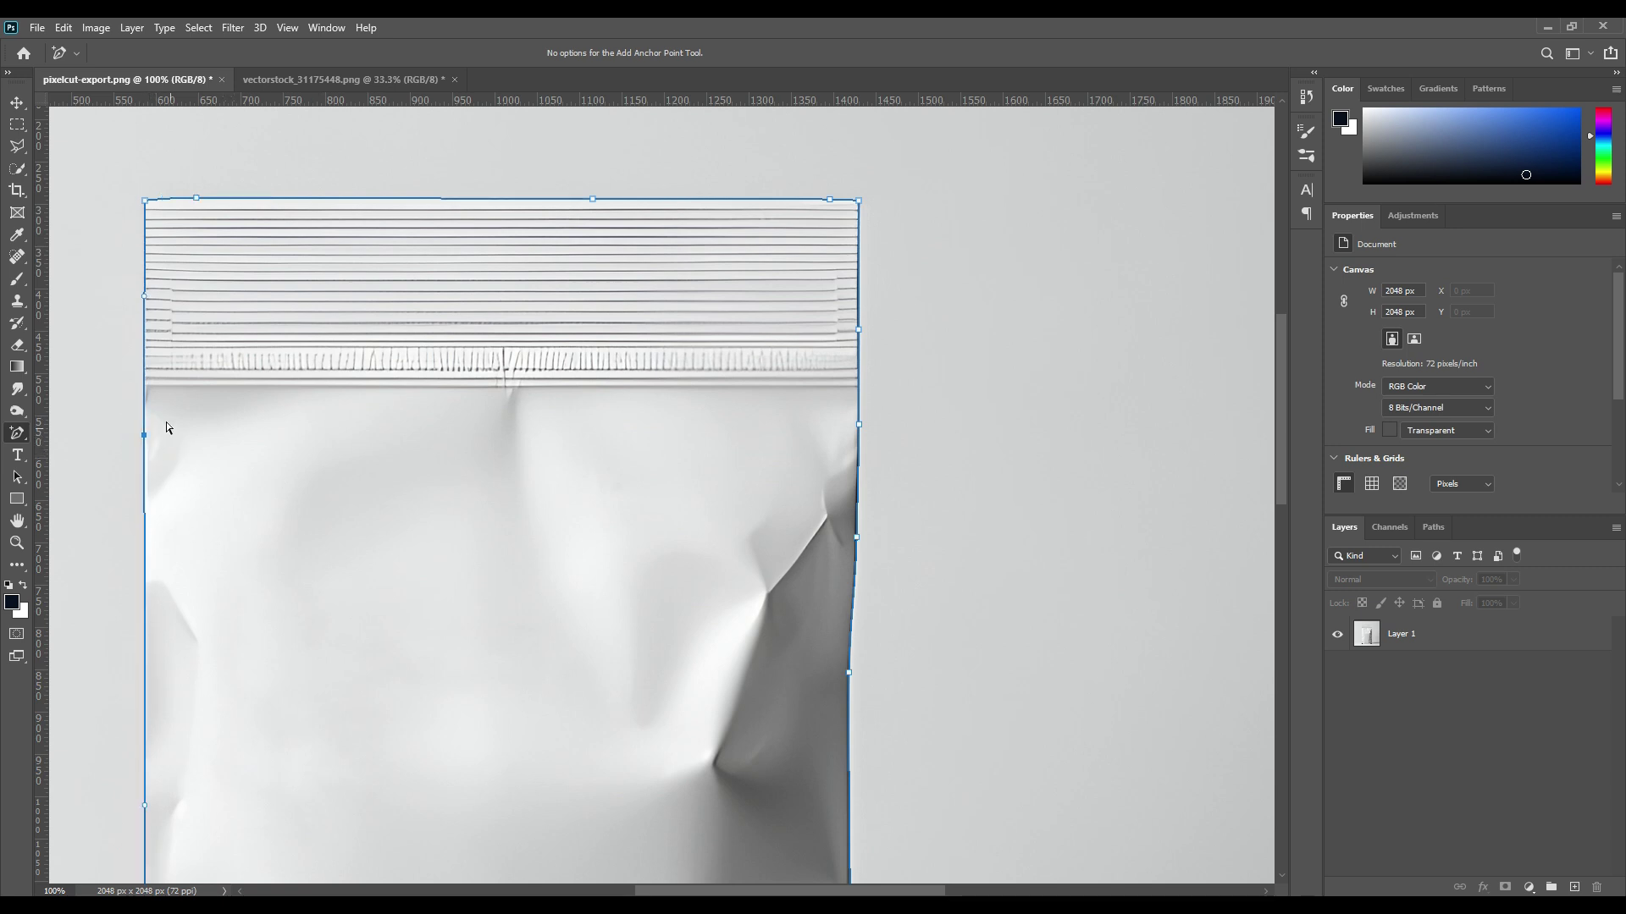
left_click(145, 326)
Add an anchor point midway down the path's left edge and nudge it sideways onto the pouch's outline.
left_click_drag(297, 700, 443, 369)
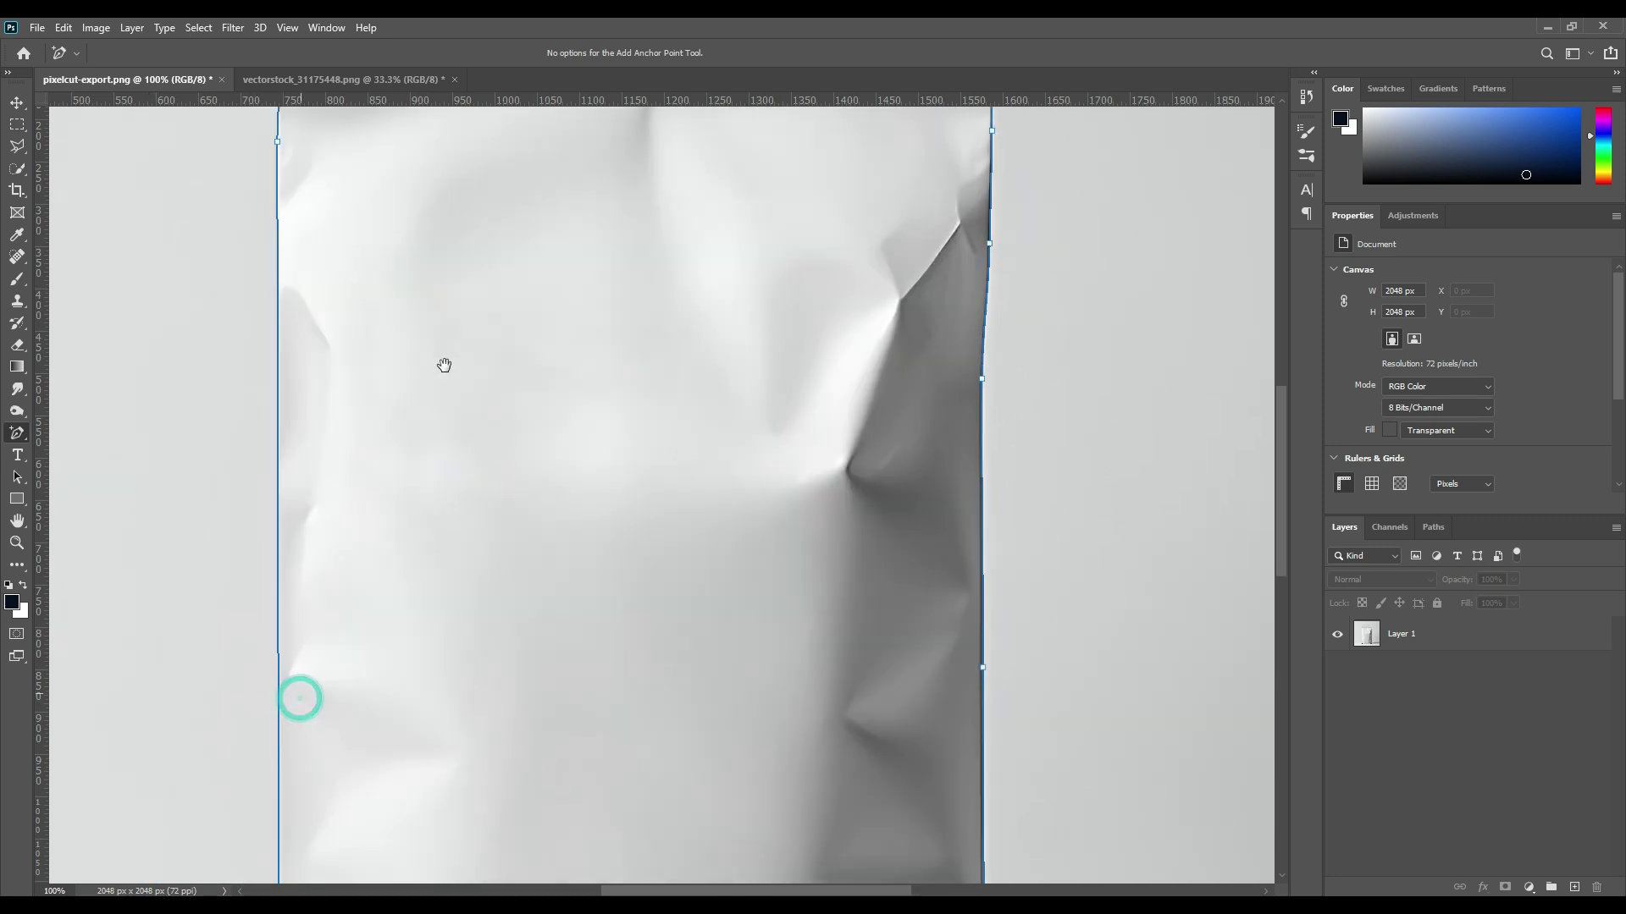
left_click(291, 400)
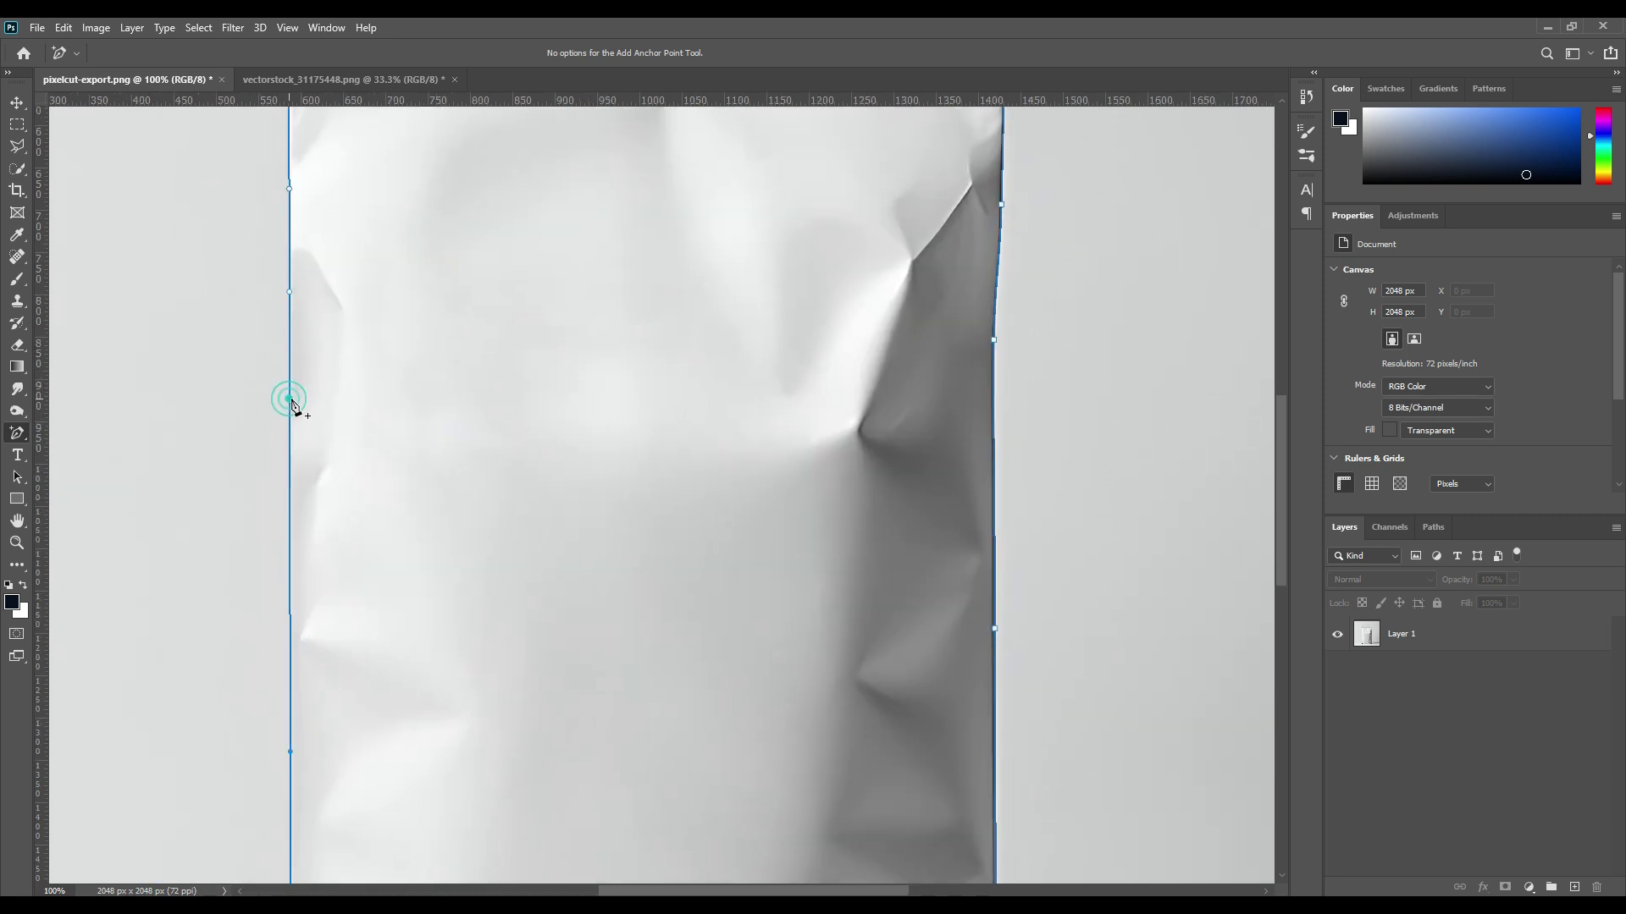
key("Right")
key("Right")
key("Right")
key("Right")
key("Left")
key("Left")
key("Left")
key("Left")
key("Left")
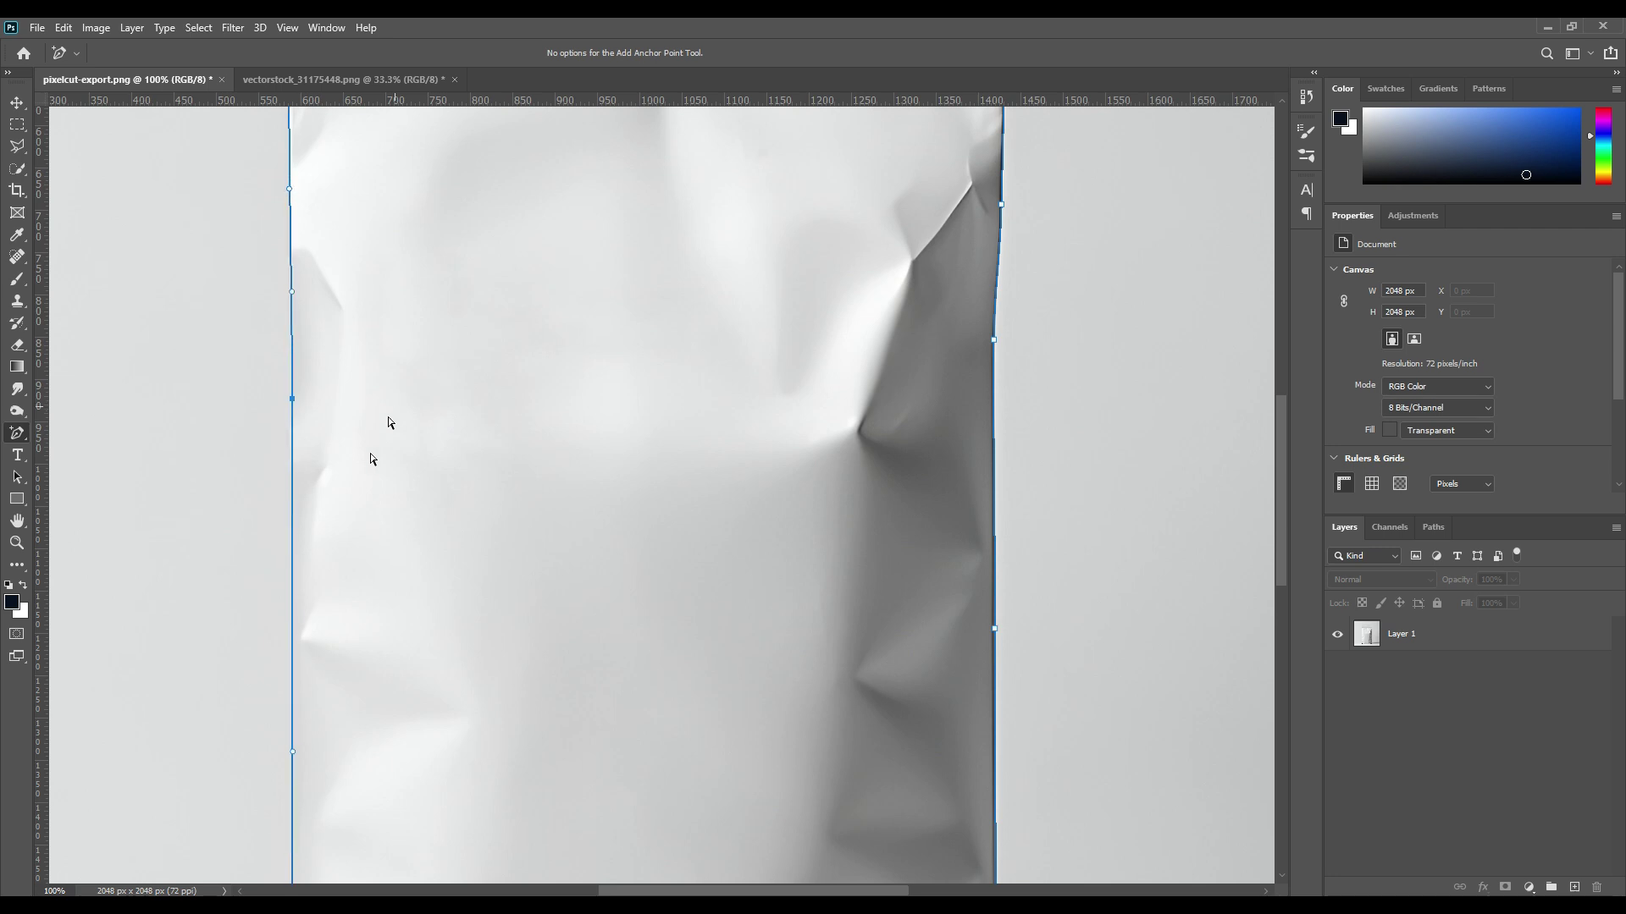
Add and adjust anchor points down the lower left edge to the pouch's bottom-left corner.
left_click(292, 536)
left_click(293, 646)
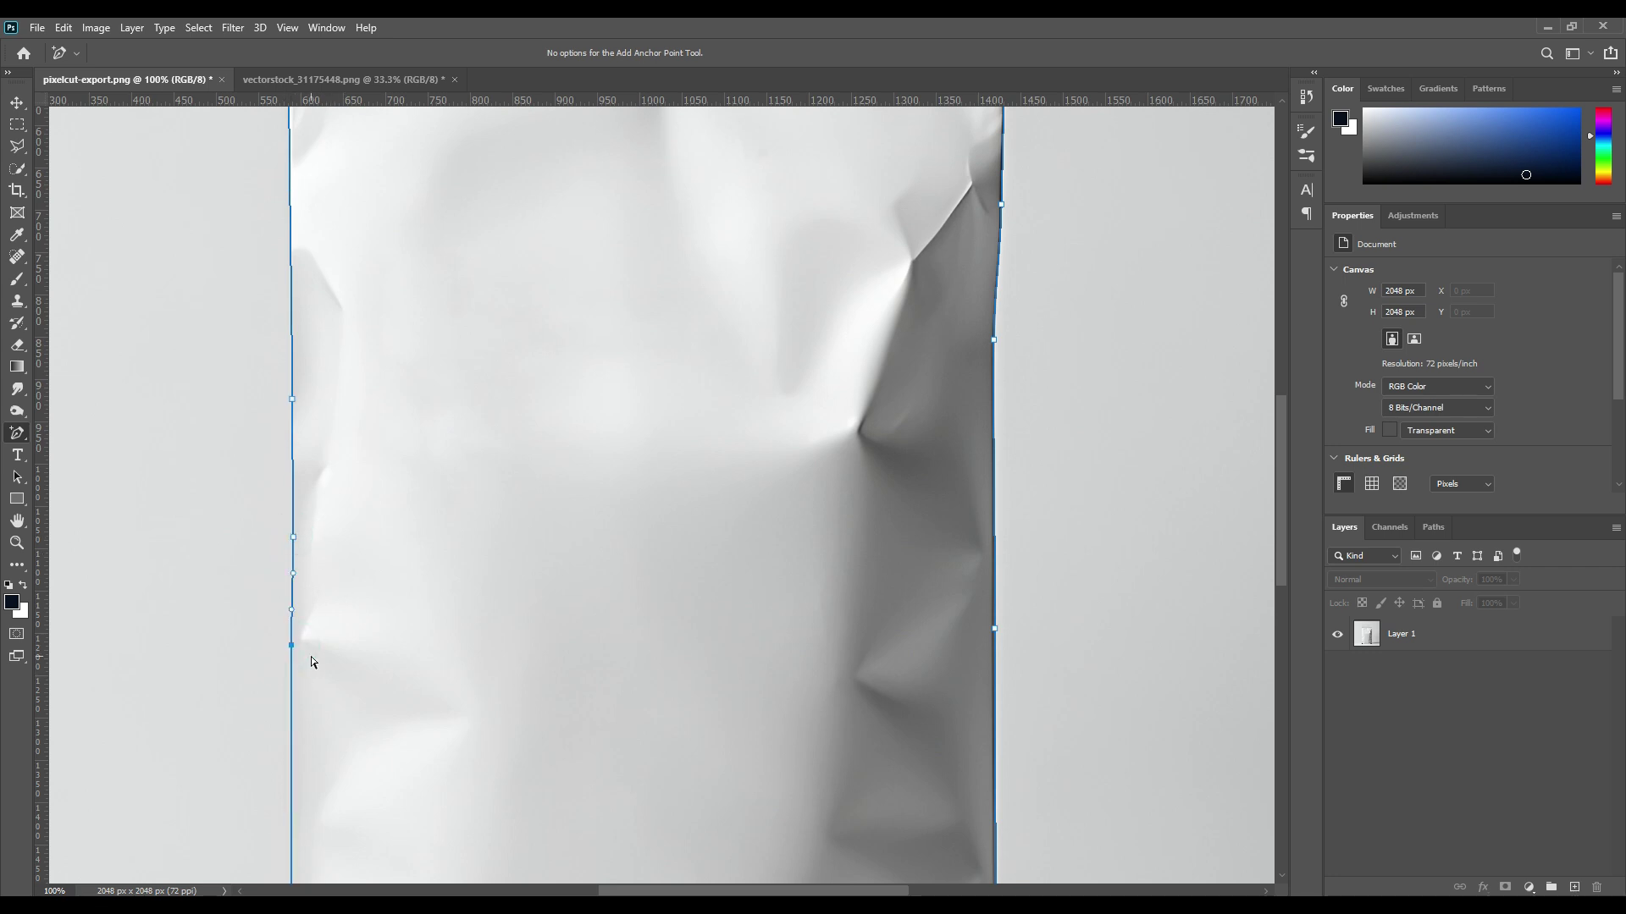
left_click_drag(448, 797, 477, 468)
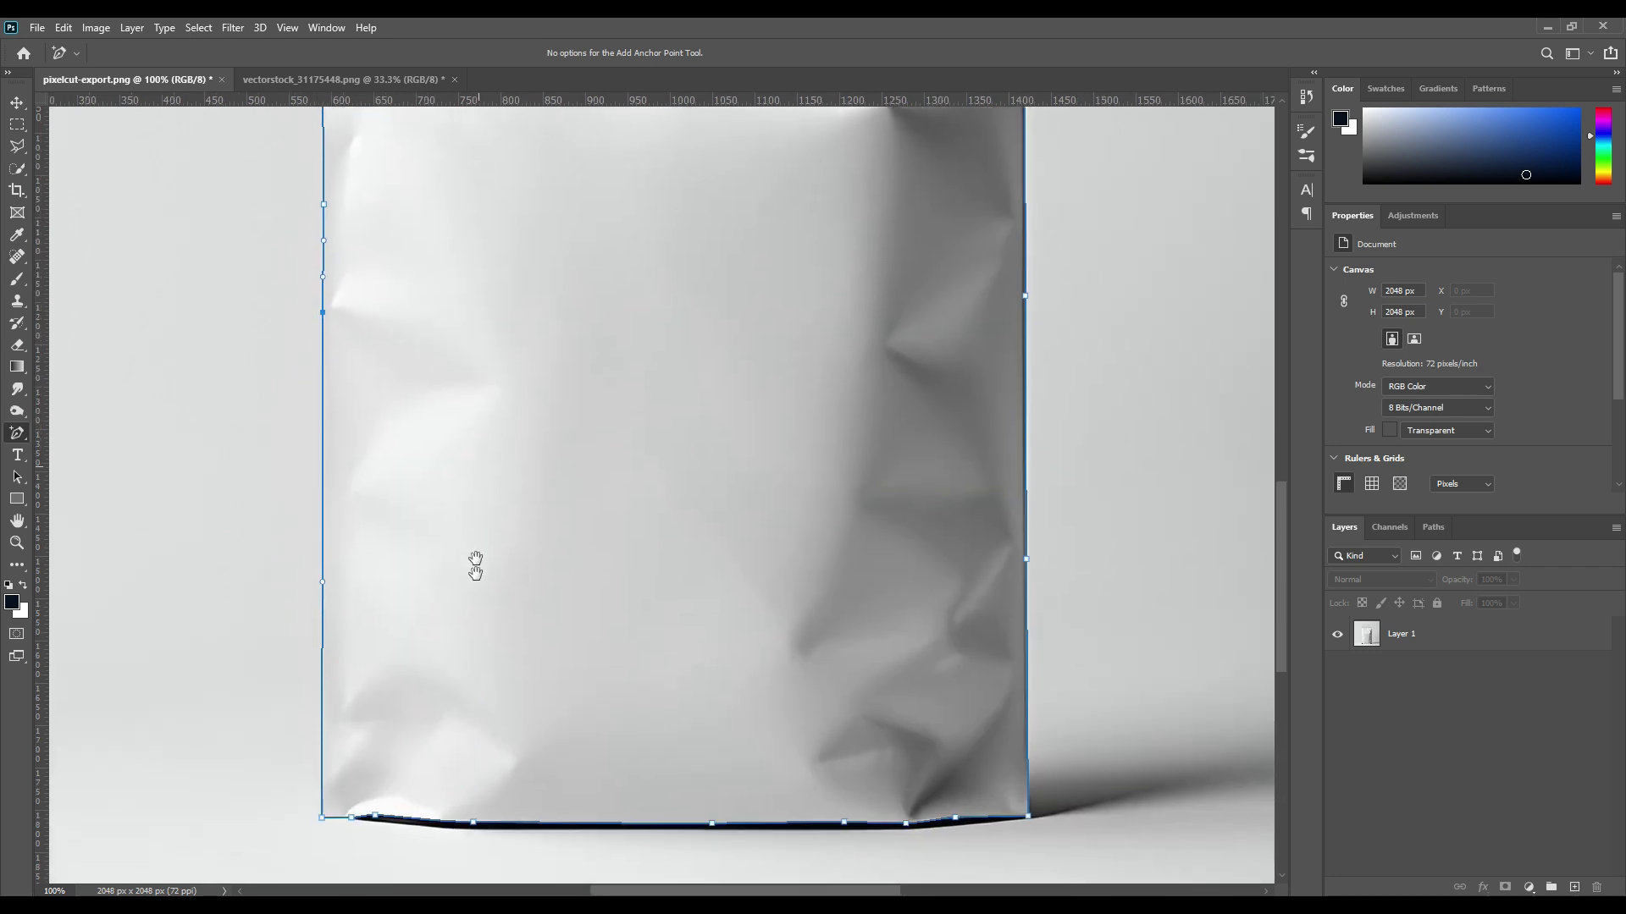
left_click_drag(474, 618, 475, 579)
left_click(324, 782)
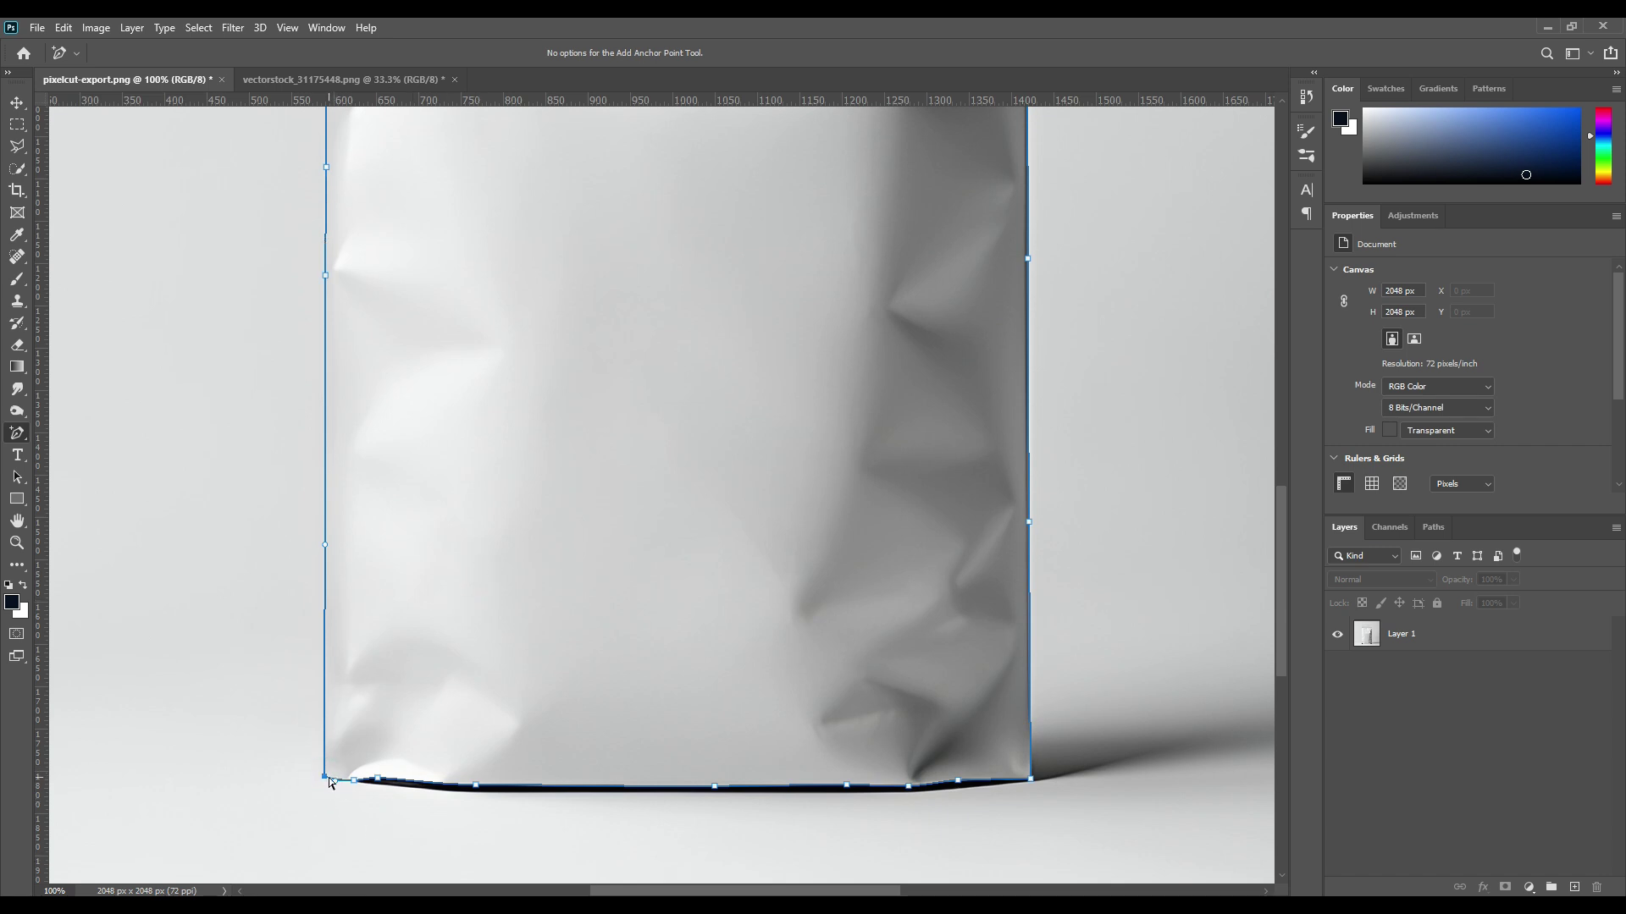
left_click(331, 782)
Refine the lower right edge of the path with additional anchor points along the pouch's side.
left_click(1030, 679)
left_click(1030, 627)
left_click(1030, 602)
Convert the completed pouch path into a filled shape layer with the Pen tool's Shape option.
key("ctrl+minus")
key("ctrl+minus")
key("ctrl+0")
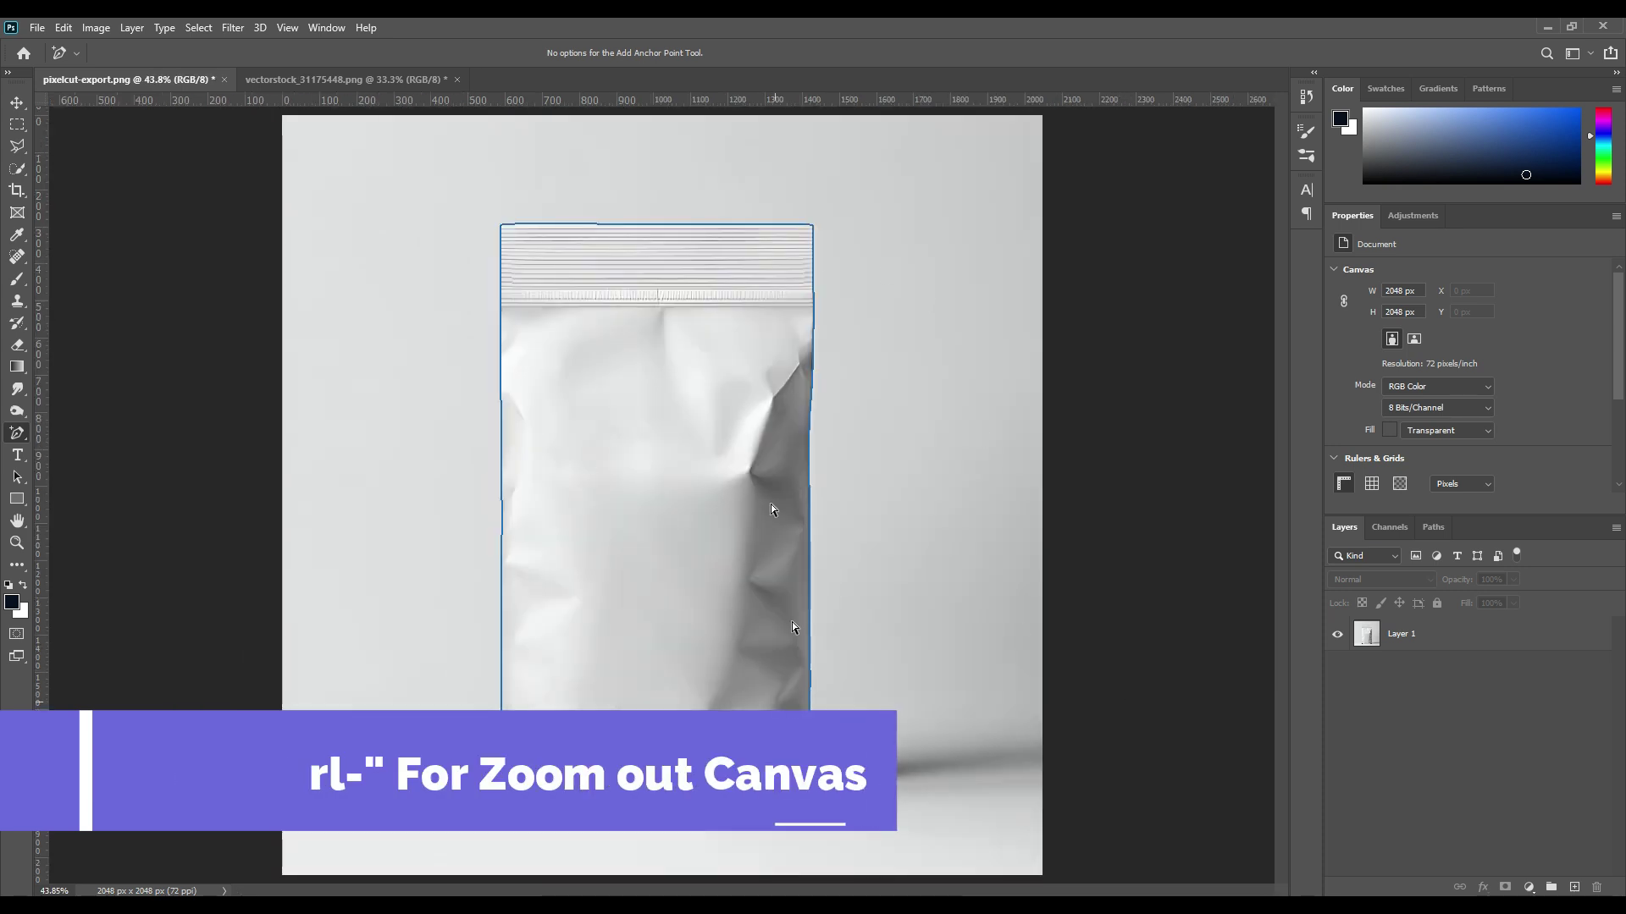
left_click(19, 435)
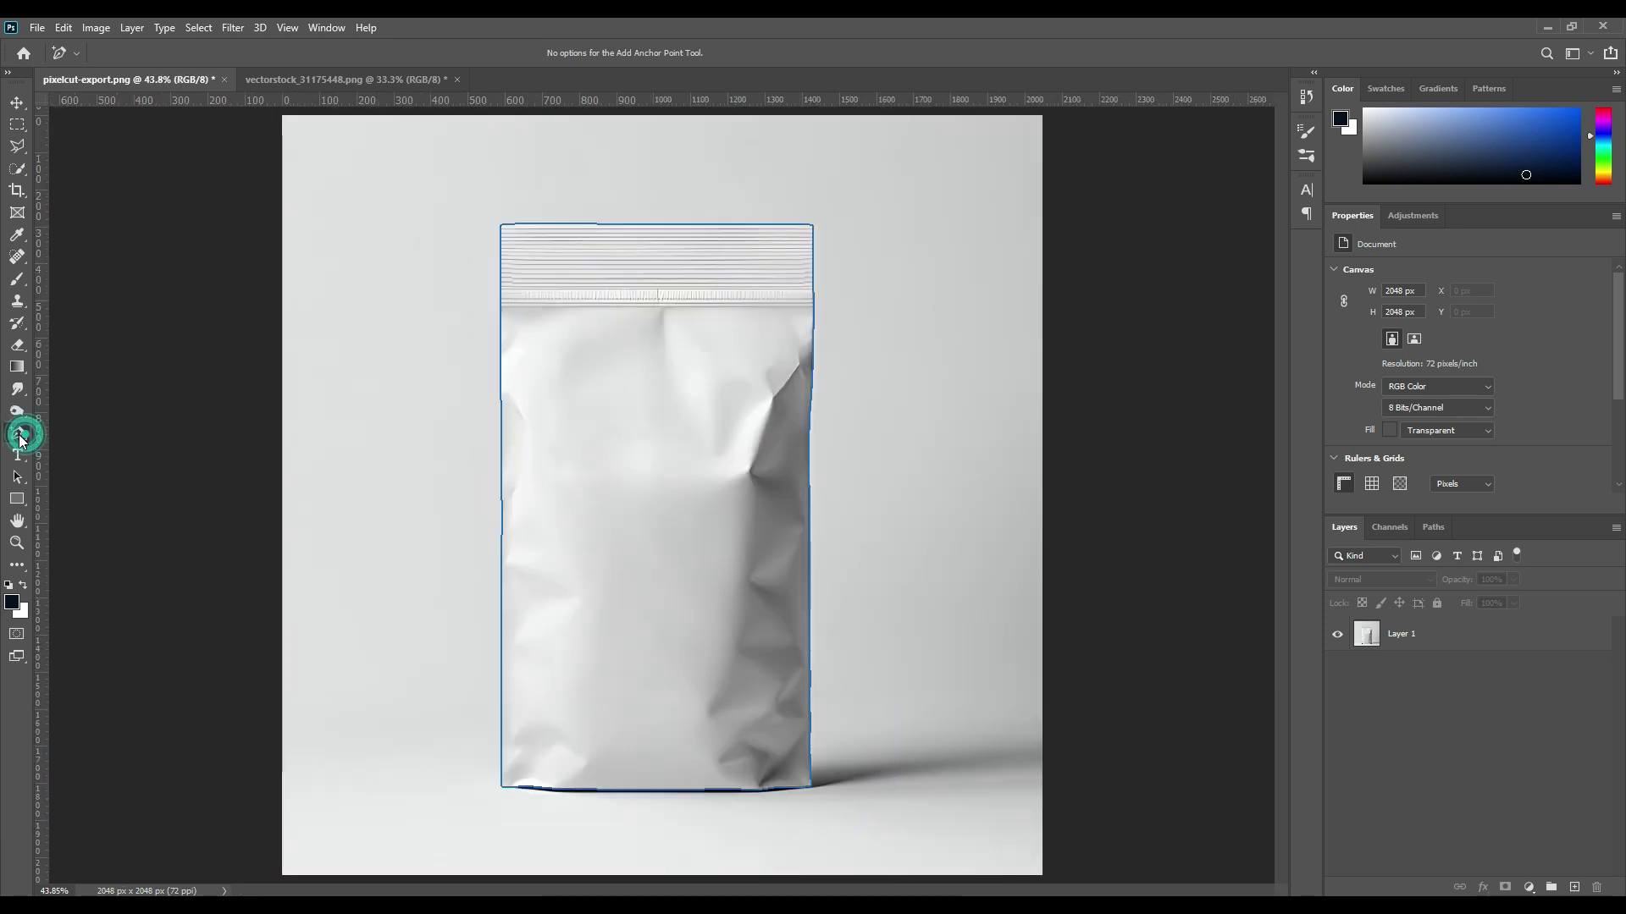
left_click(88, 433)
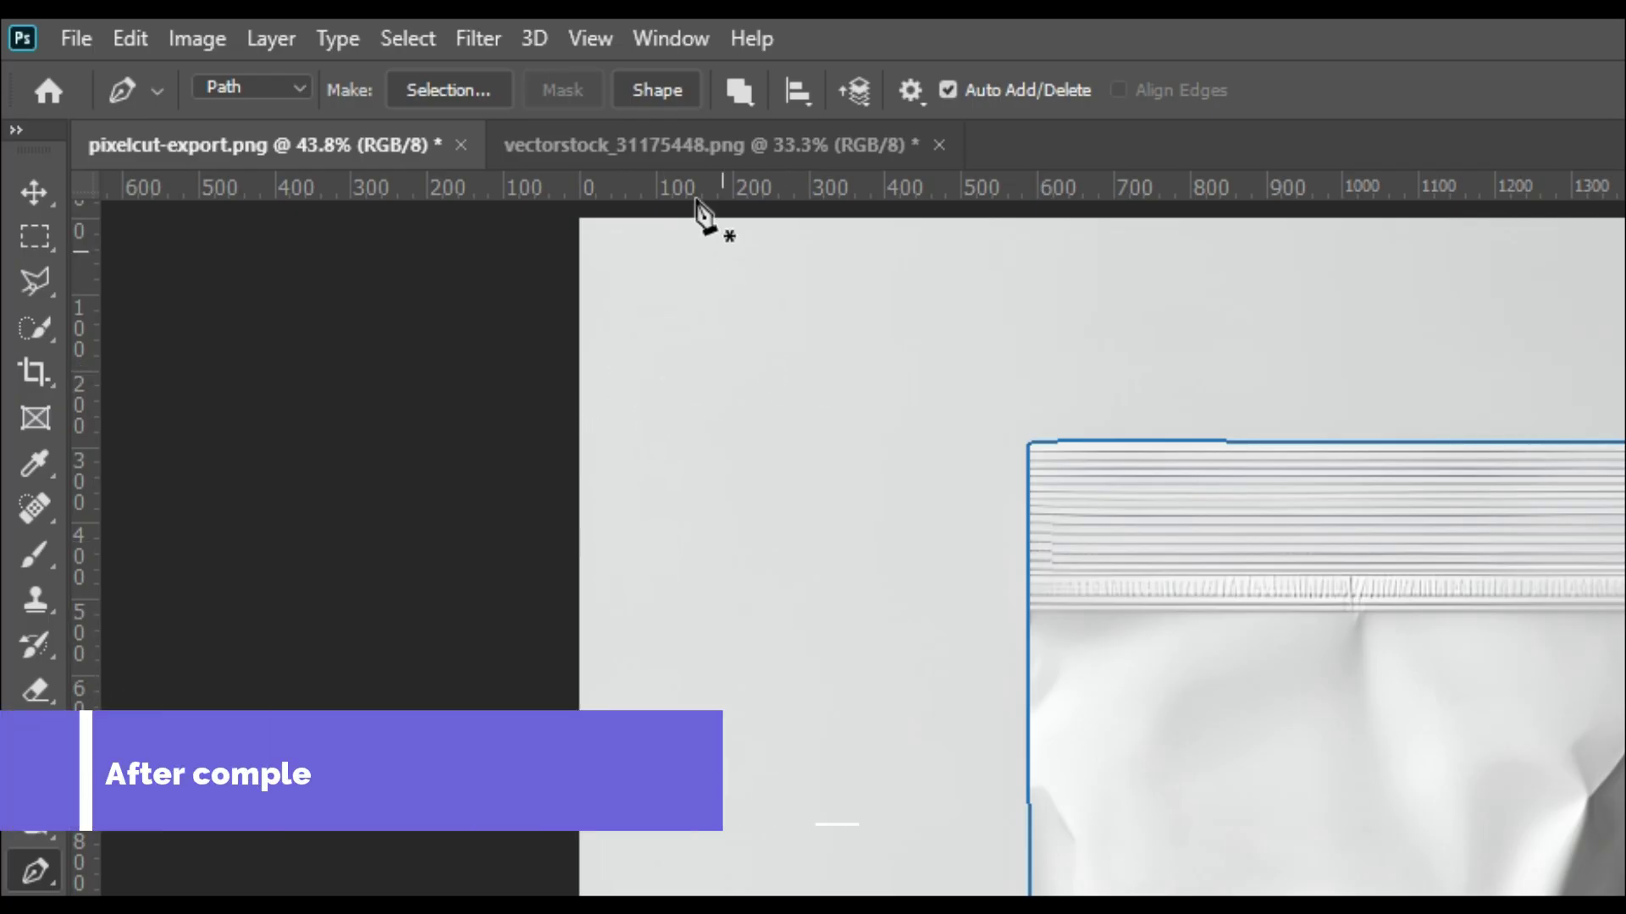
left_click(649, 82)
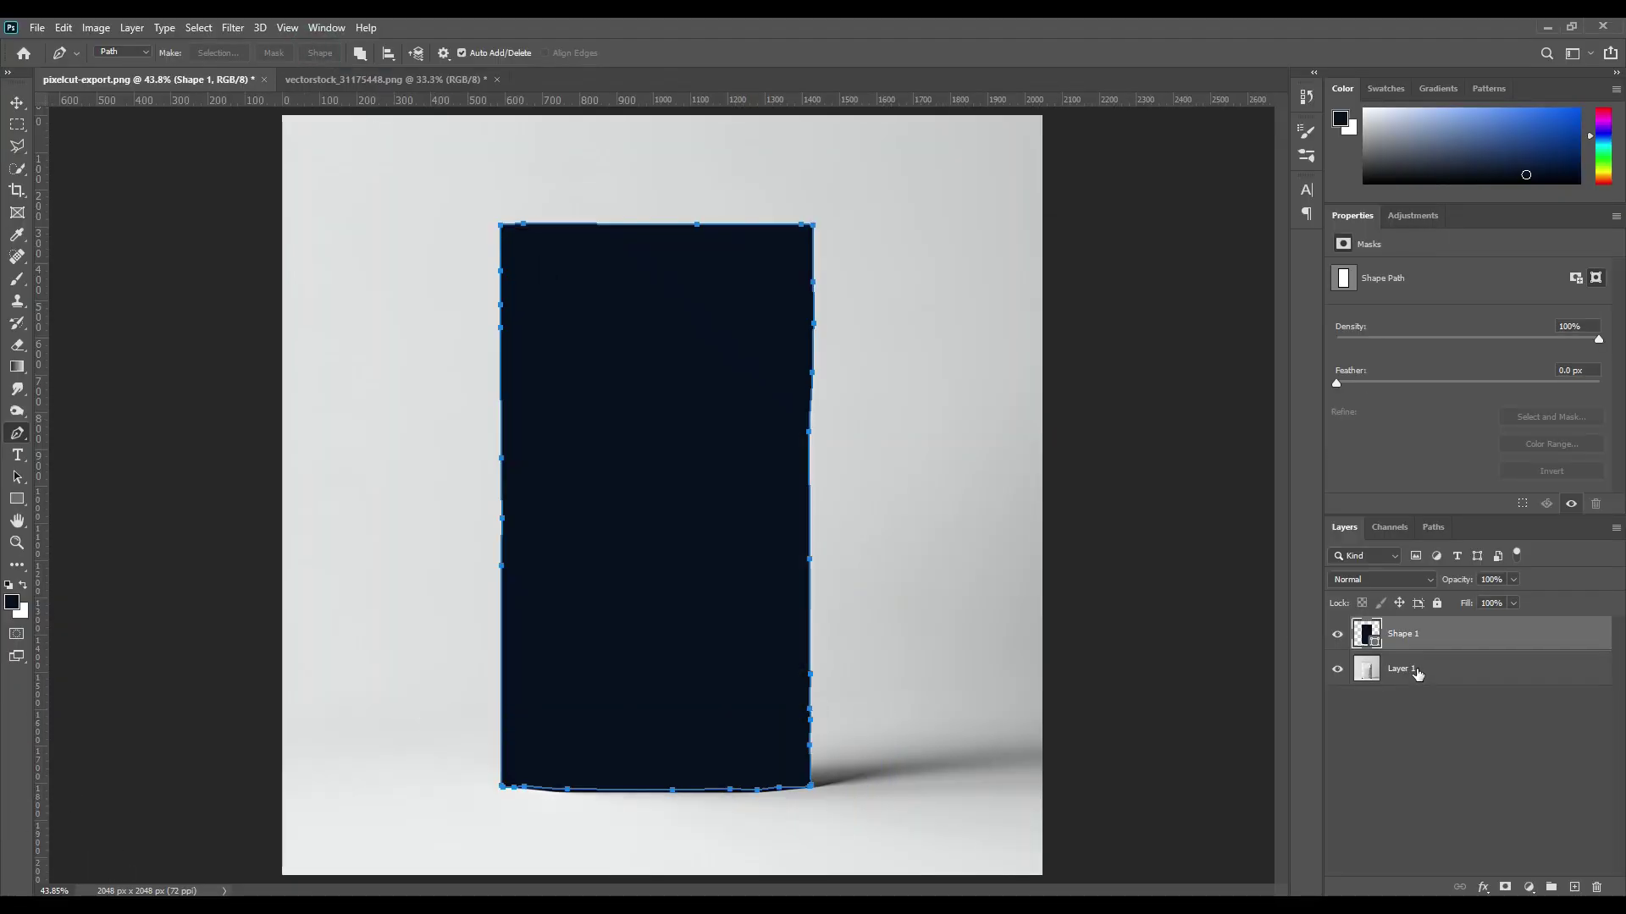
Hide the Shape 1 layer so the blank pouch photo underneath is uncovered.
left_click(1418, 673)
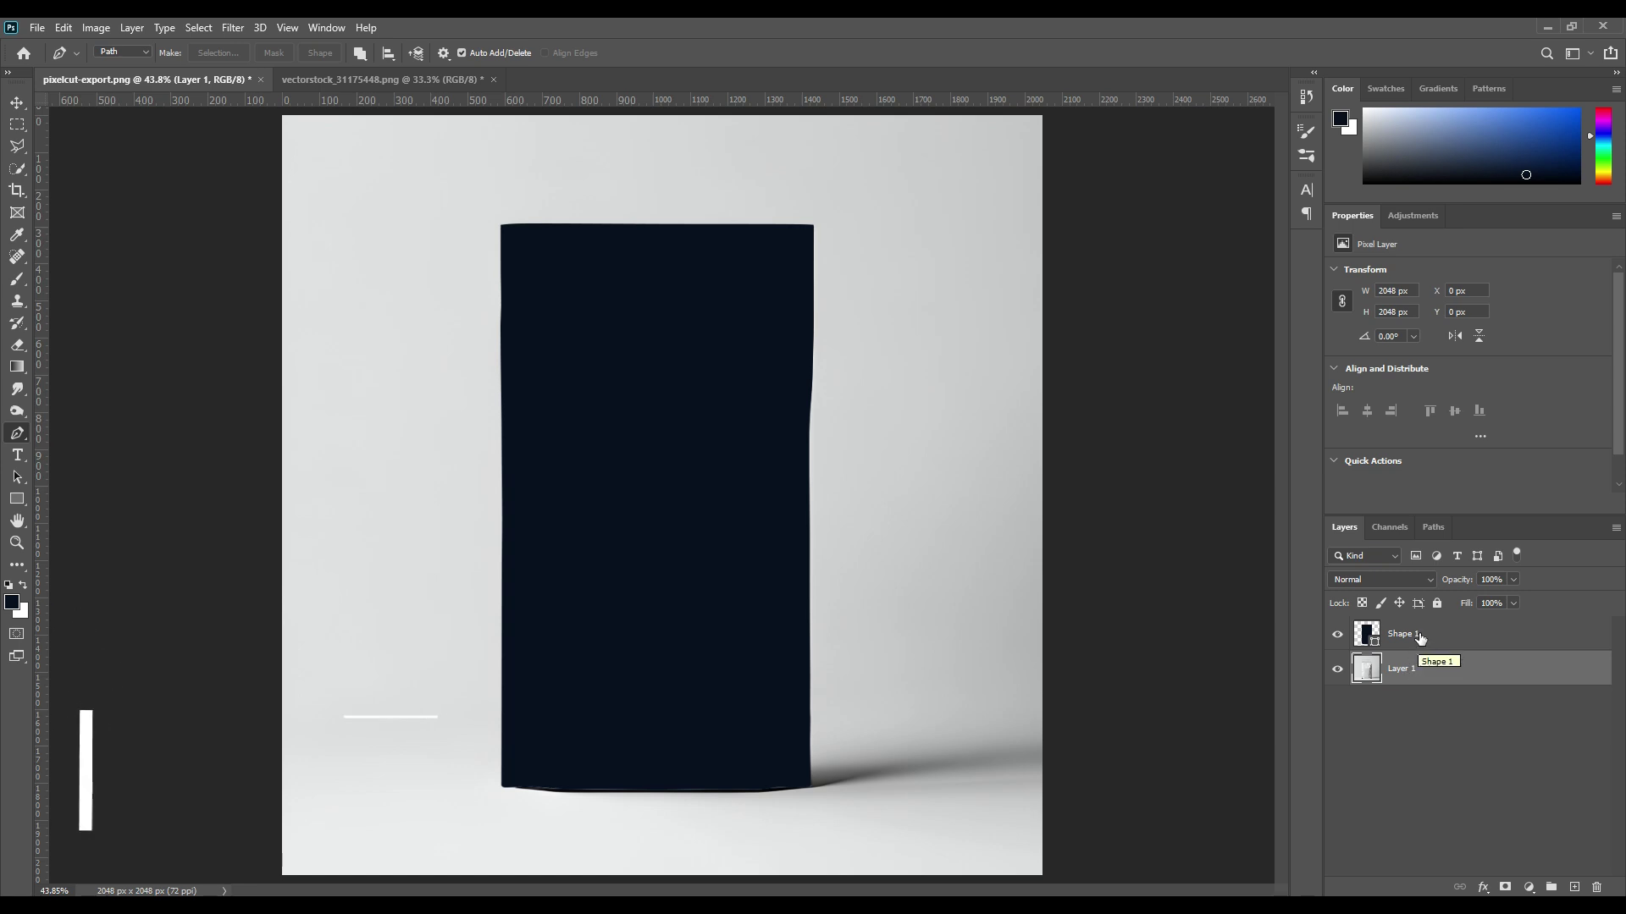
left_click(1420, 637)
left_click(1338, 634)
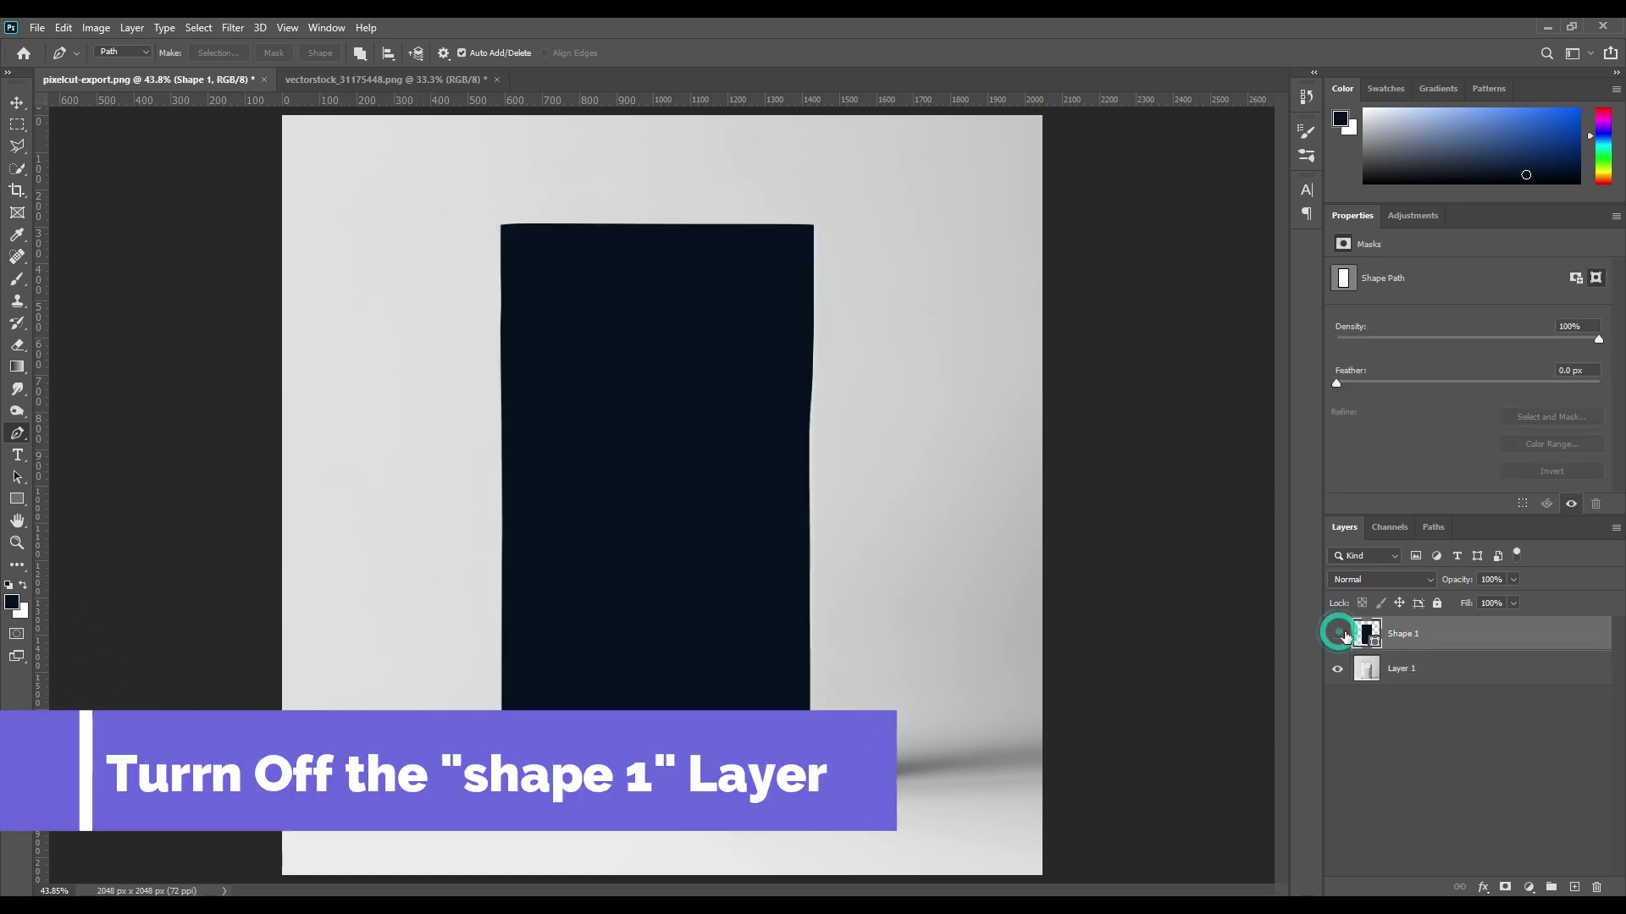
Draw a filled rectangle about 856 by 1542 px that covers the whole pouch from corner to corner.
left_click(17, 499)
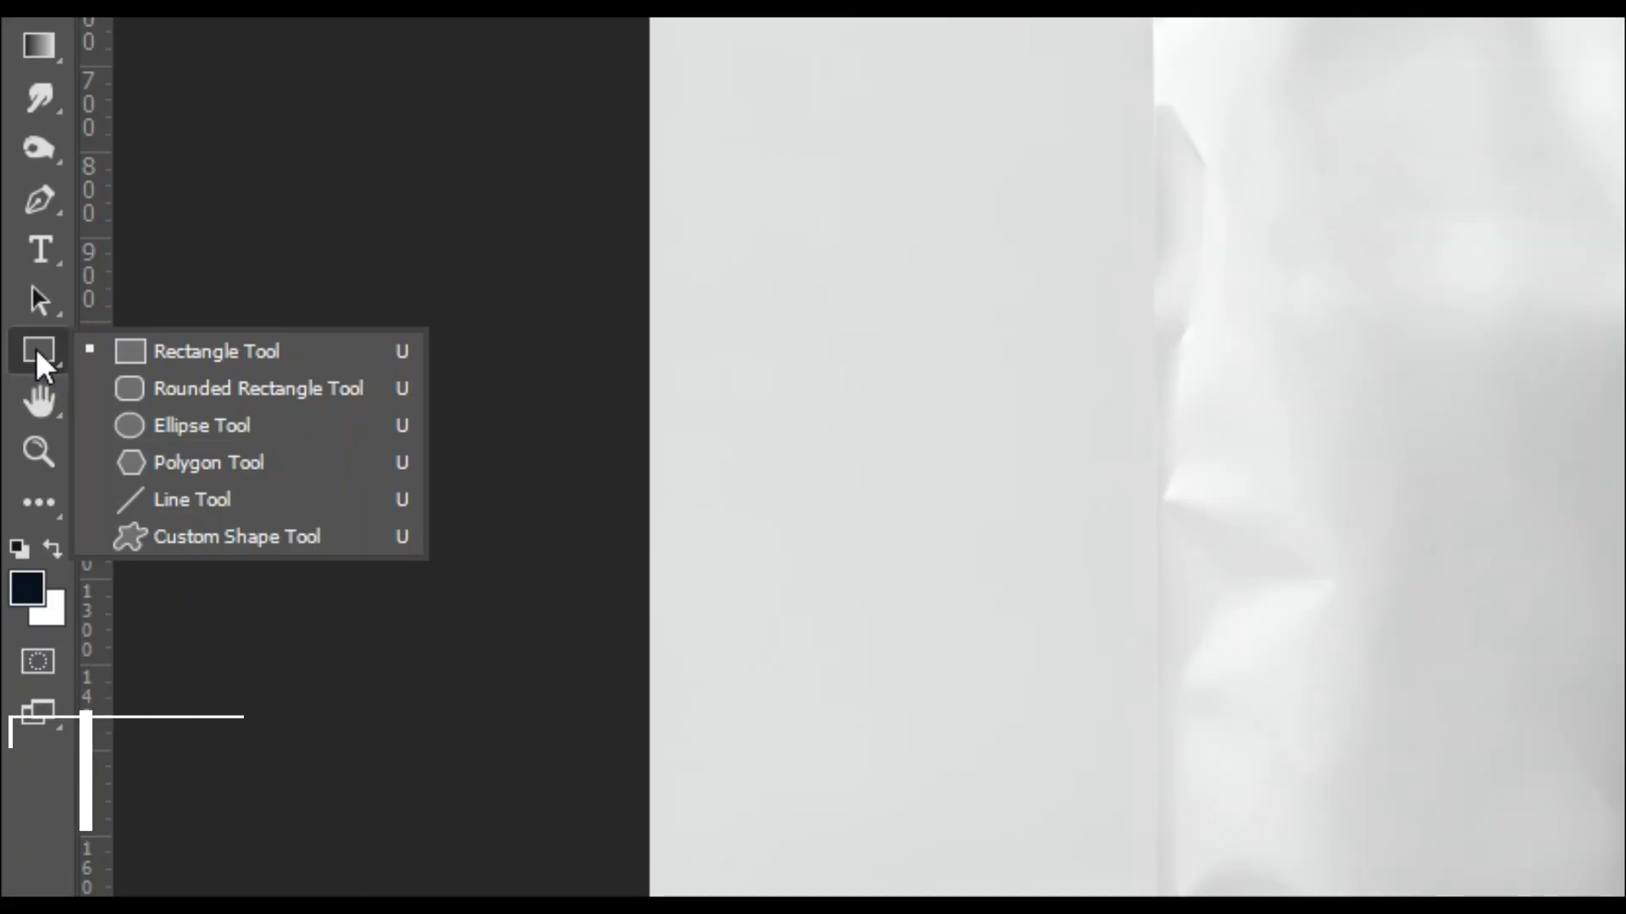
left_click(34, 349)
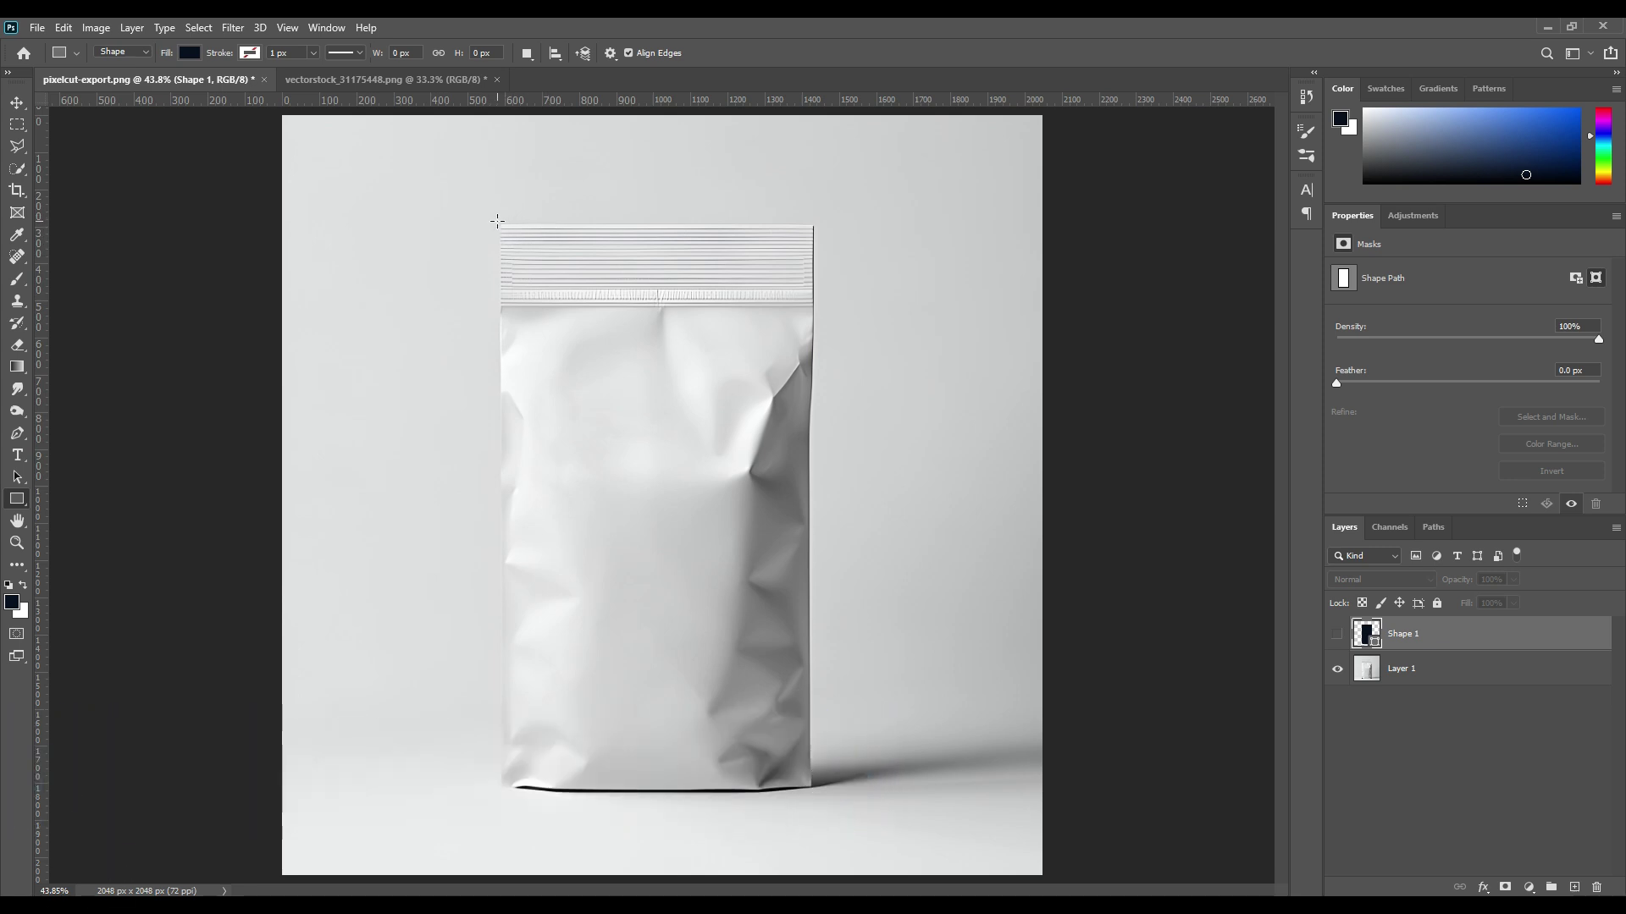
left_click_drag(497, 221, 814, 792)
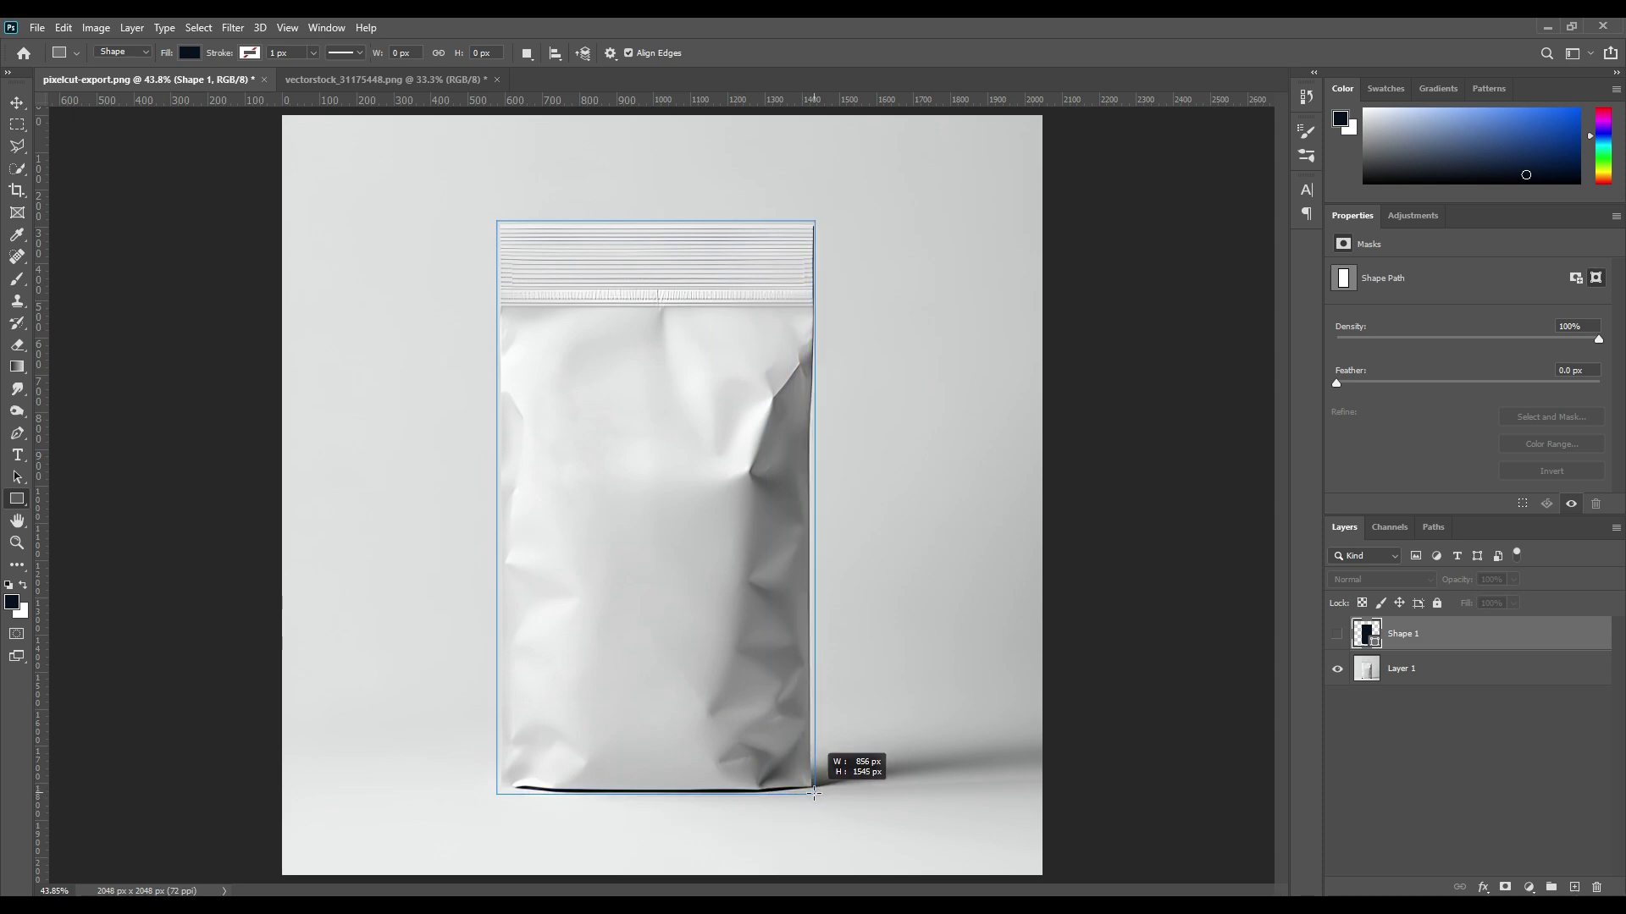
left_click_drag(813, 793, 814, 792)
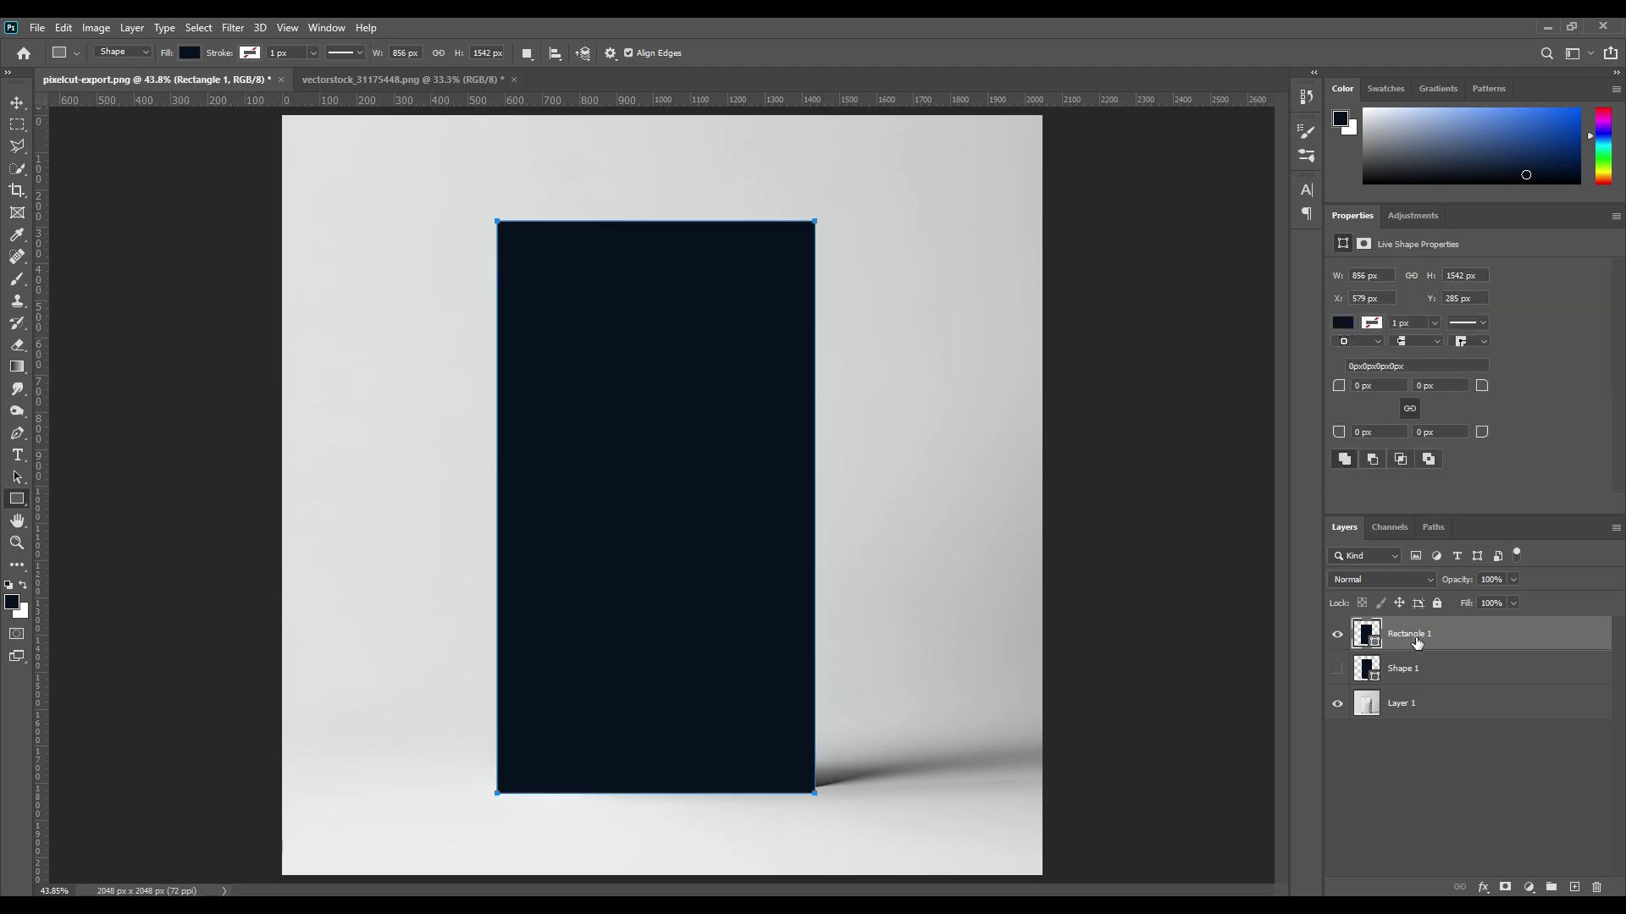
Convert the rectangle layer covering the pouch into a smart object.
right_click(1417, 633)
left_click(1442, 633)
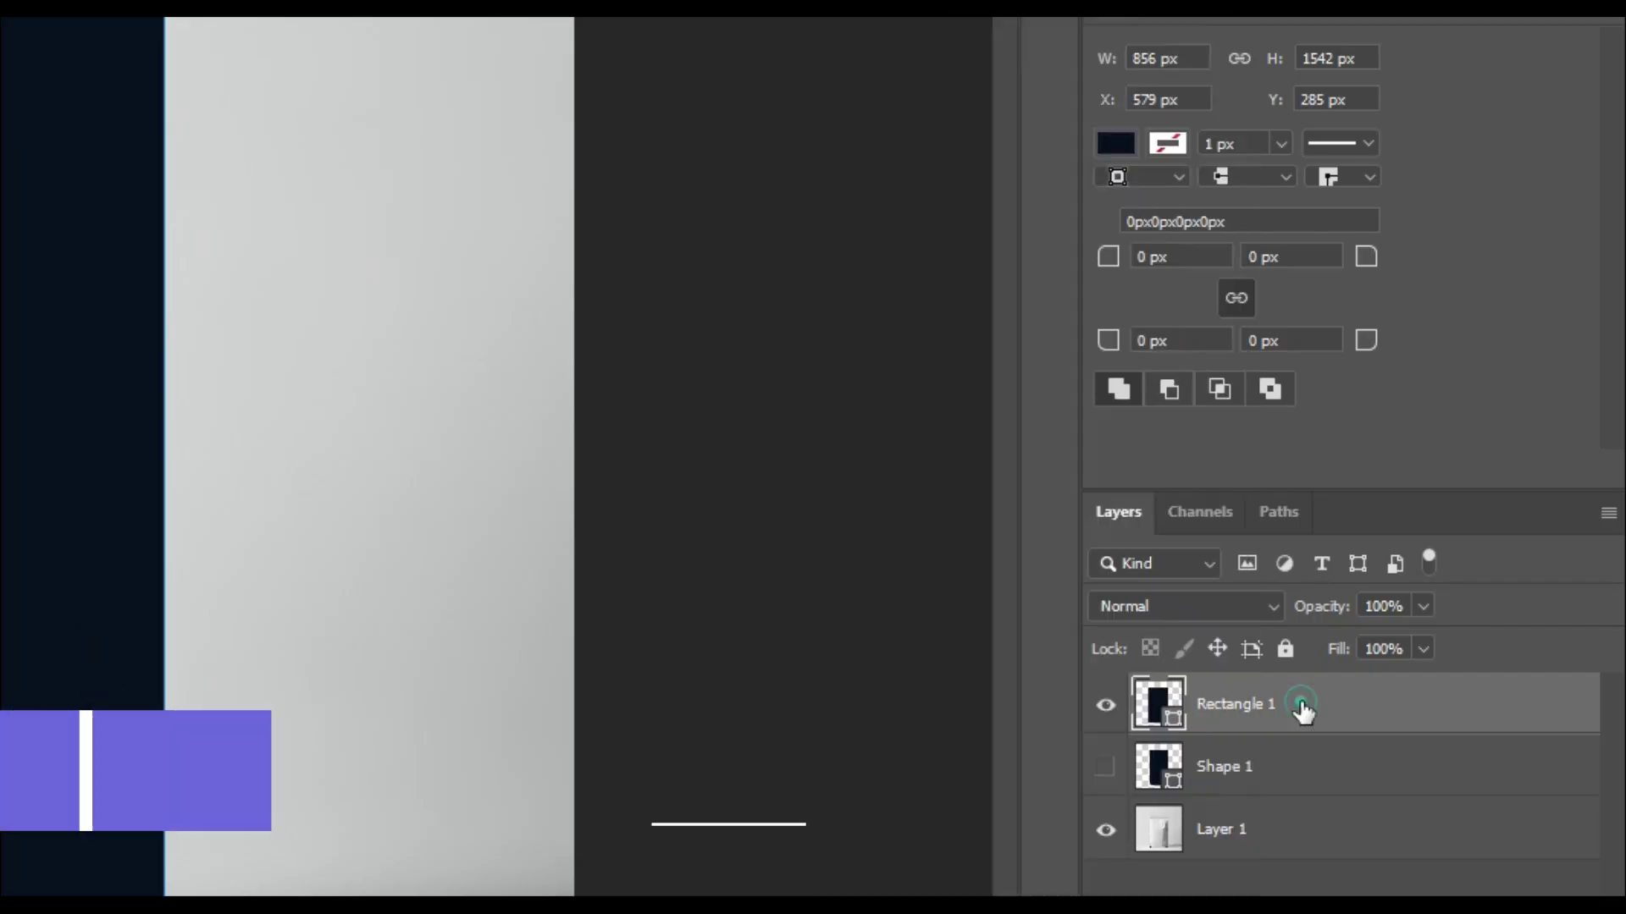
right_click(1241, 705)
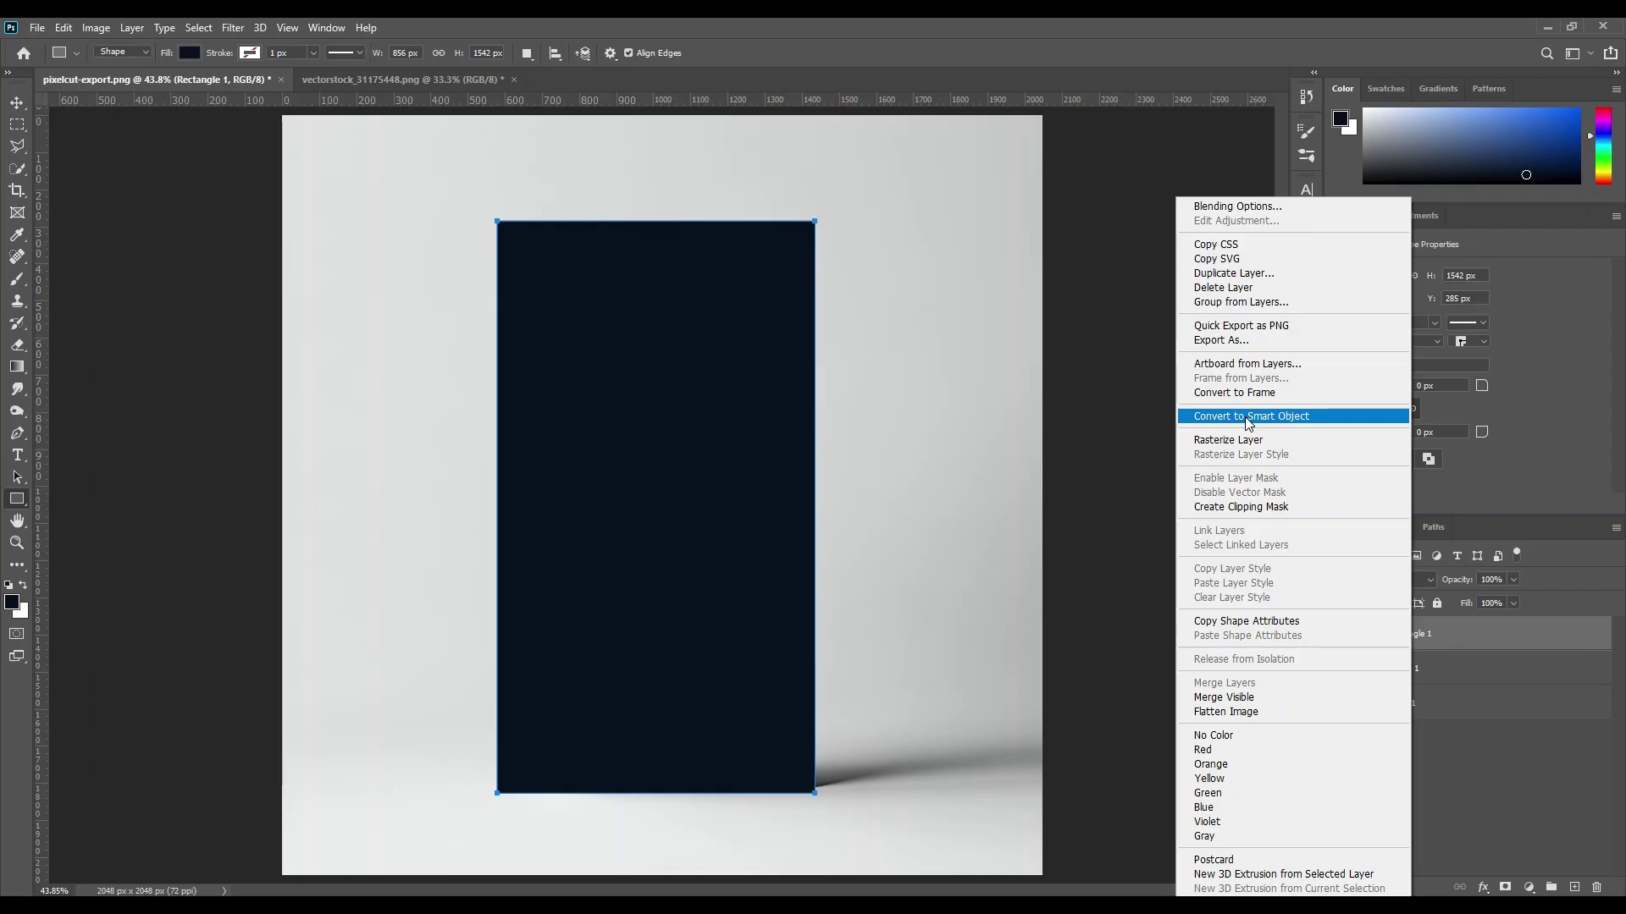
left_click(938, 312)
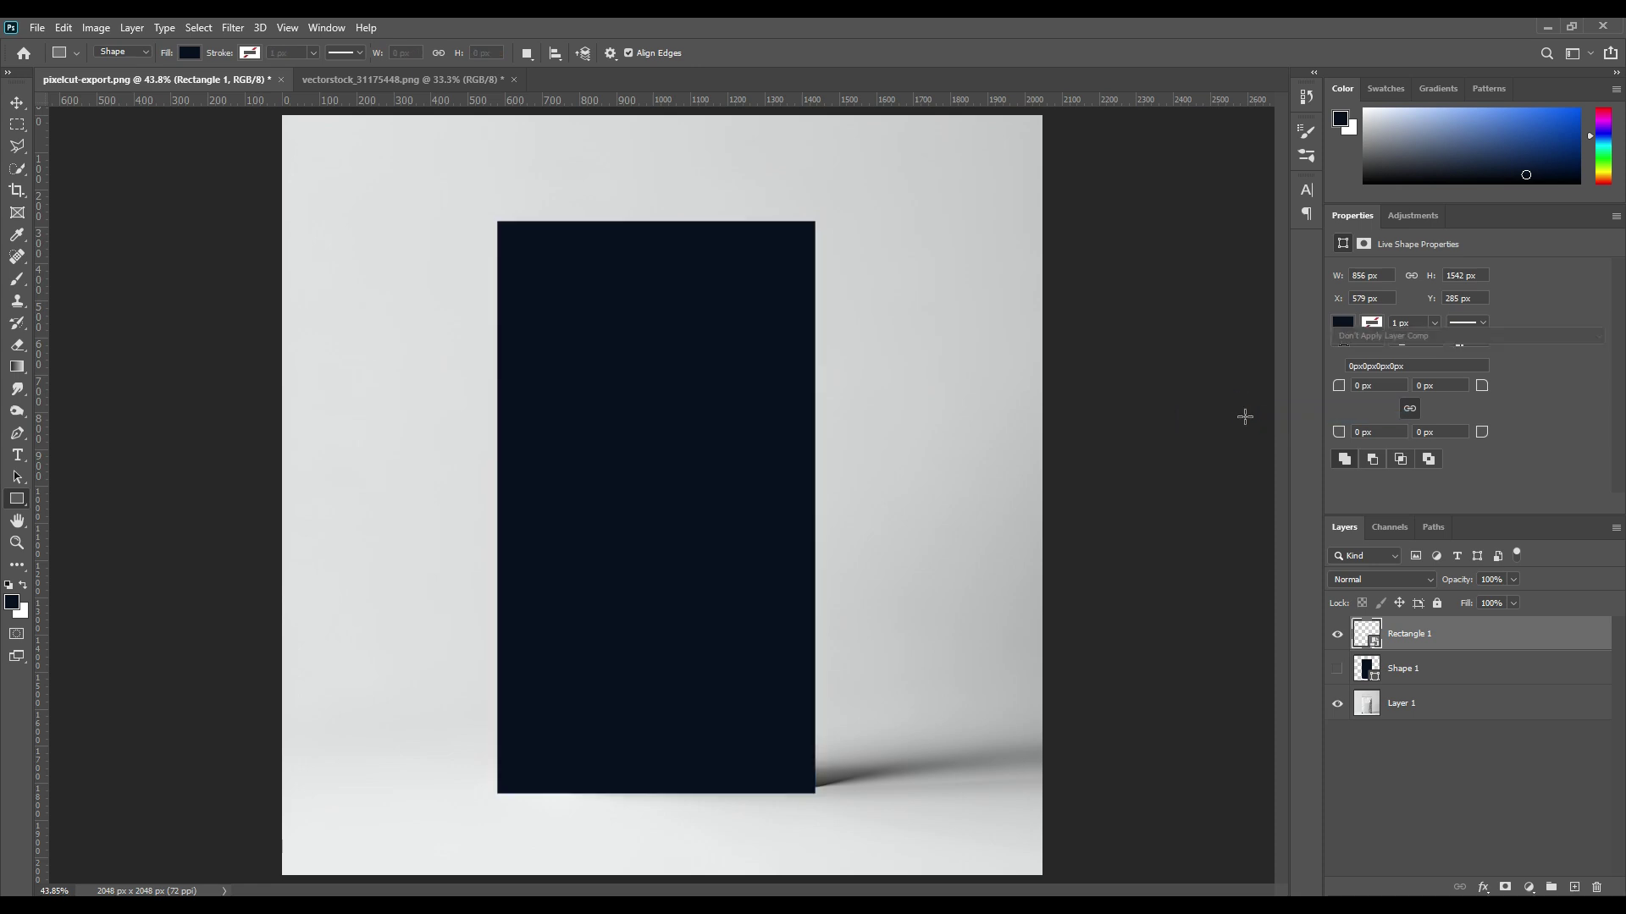
Open the smart object's contents and bring the coffee design from vectorstock_31175448.png into it.
left_click(17, 102)
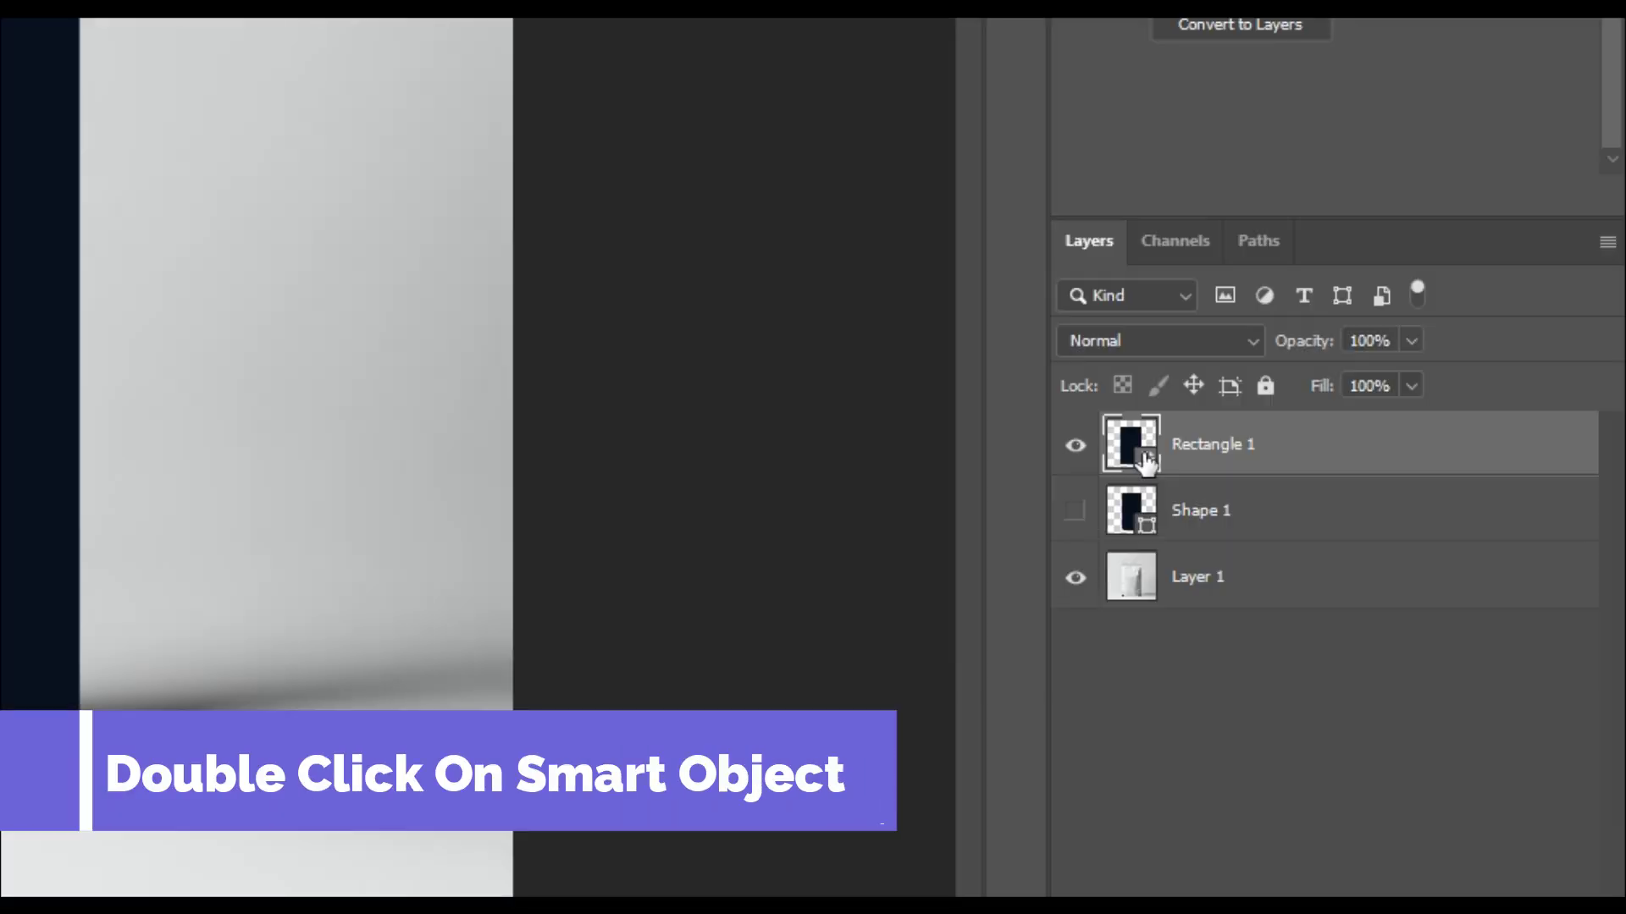
double_click(1141, 451)
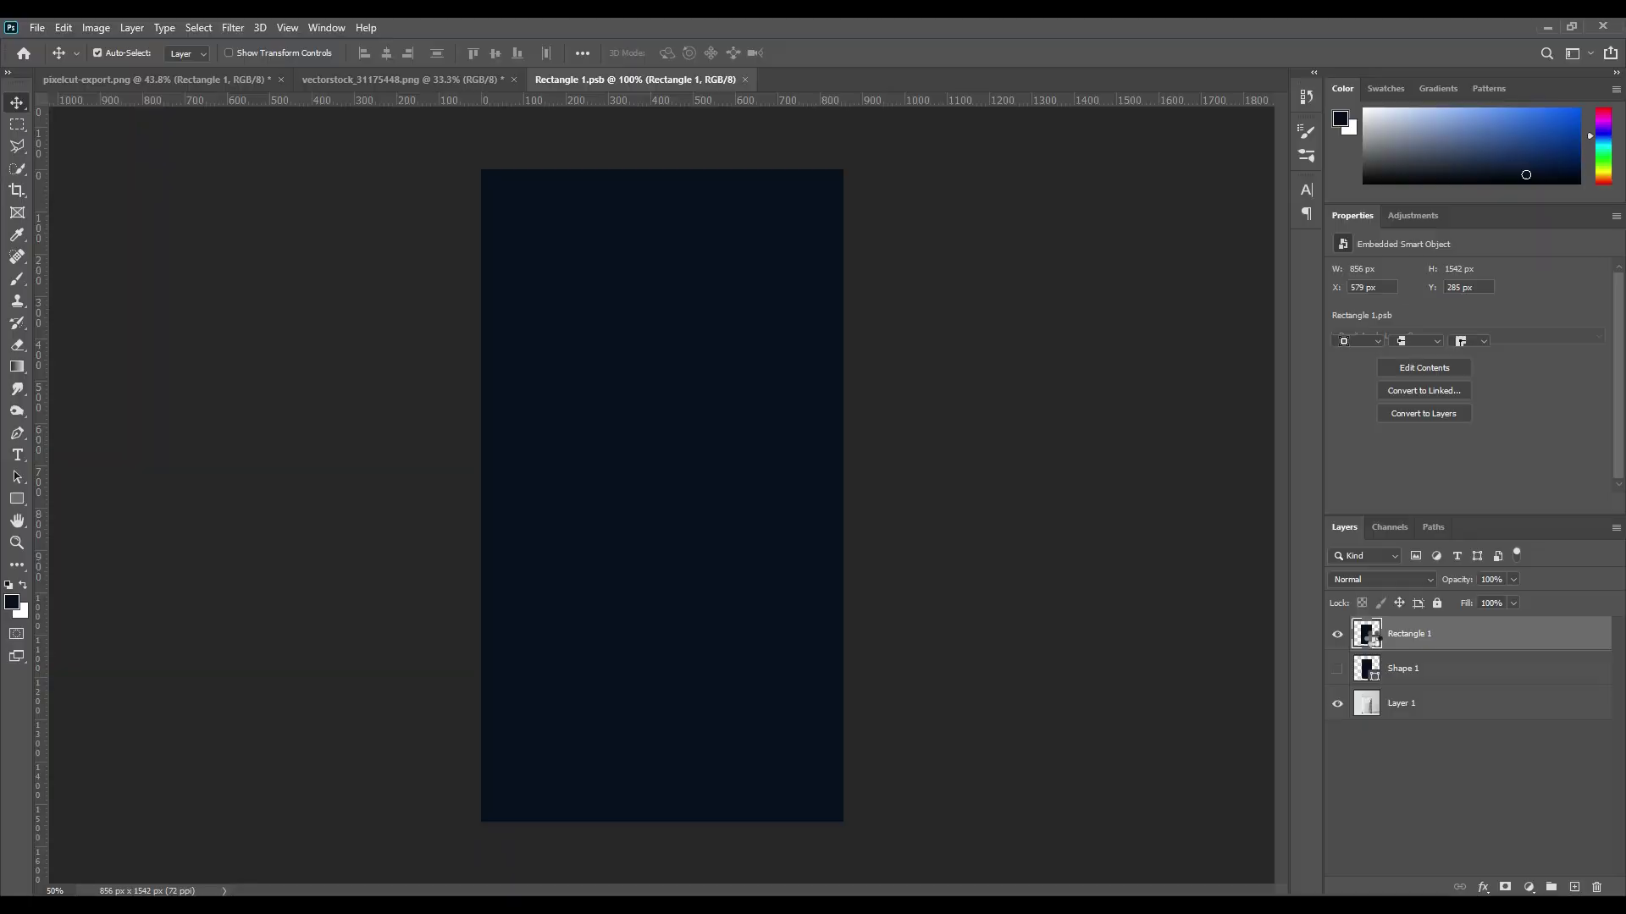
left_click(374, 79)
left_click(544, 383)
left_click_drag(545, 383, 653, 352)
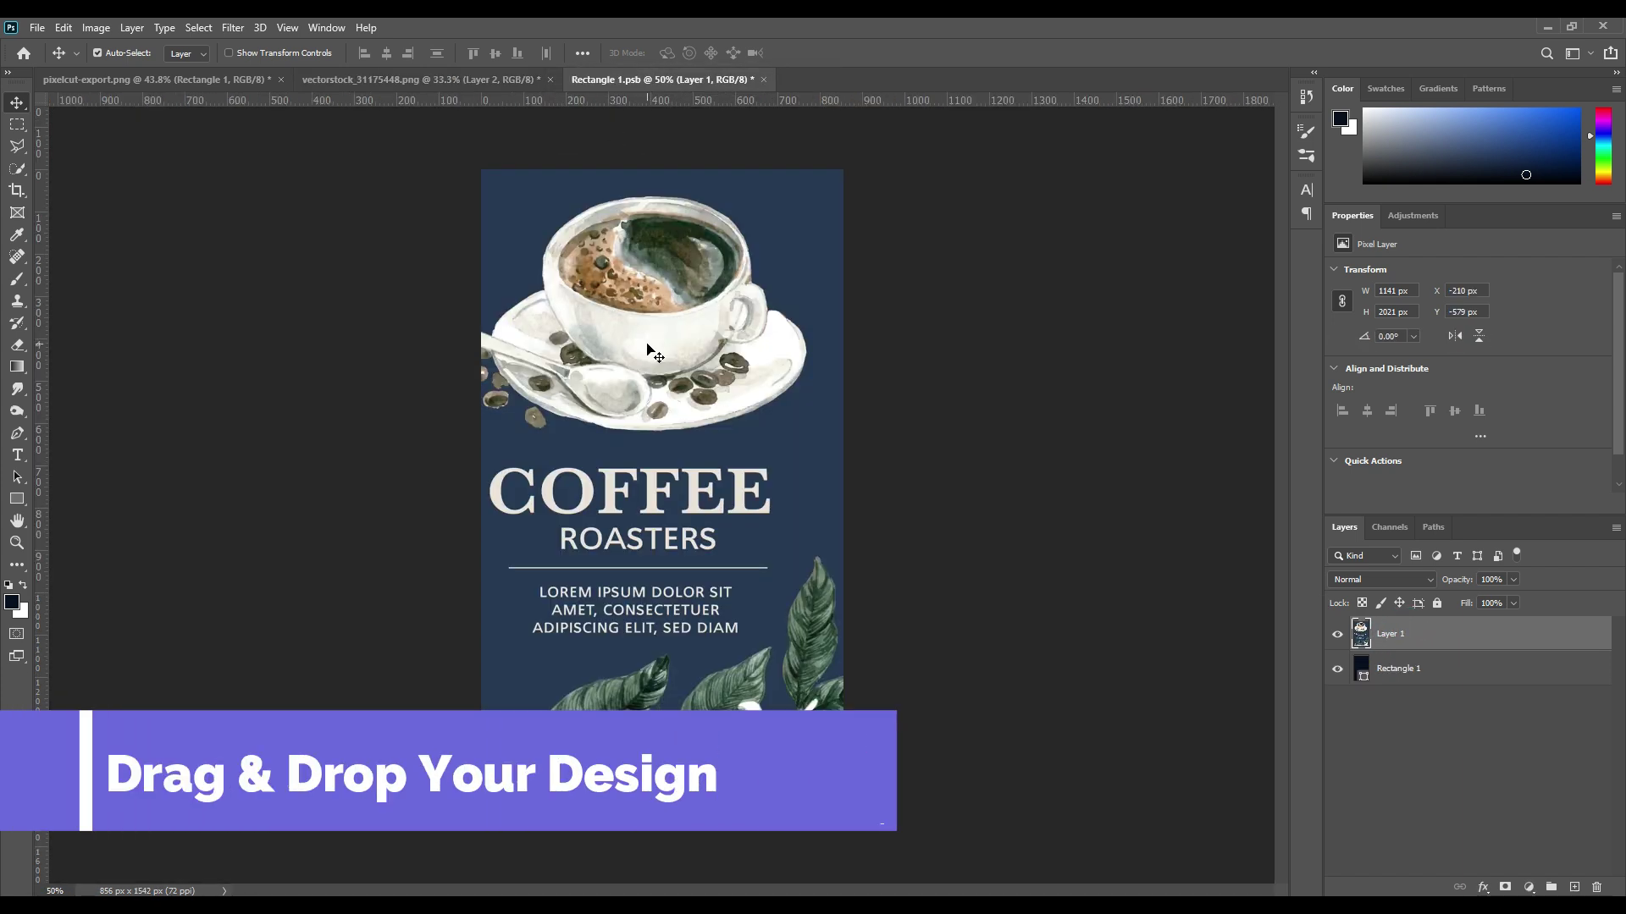
Scale and reposition the coffee design with Free Transform so it fills the entire 856 by 1542 px canvas.
key("ctrl+t")
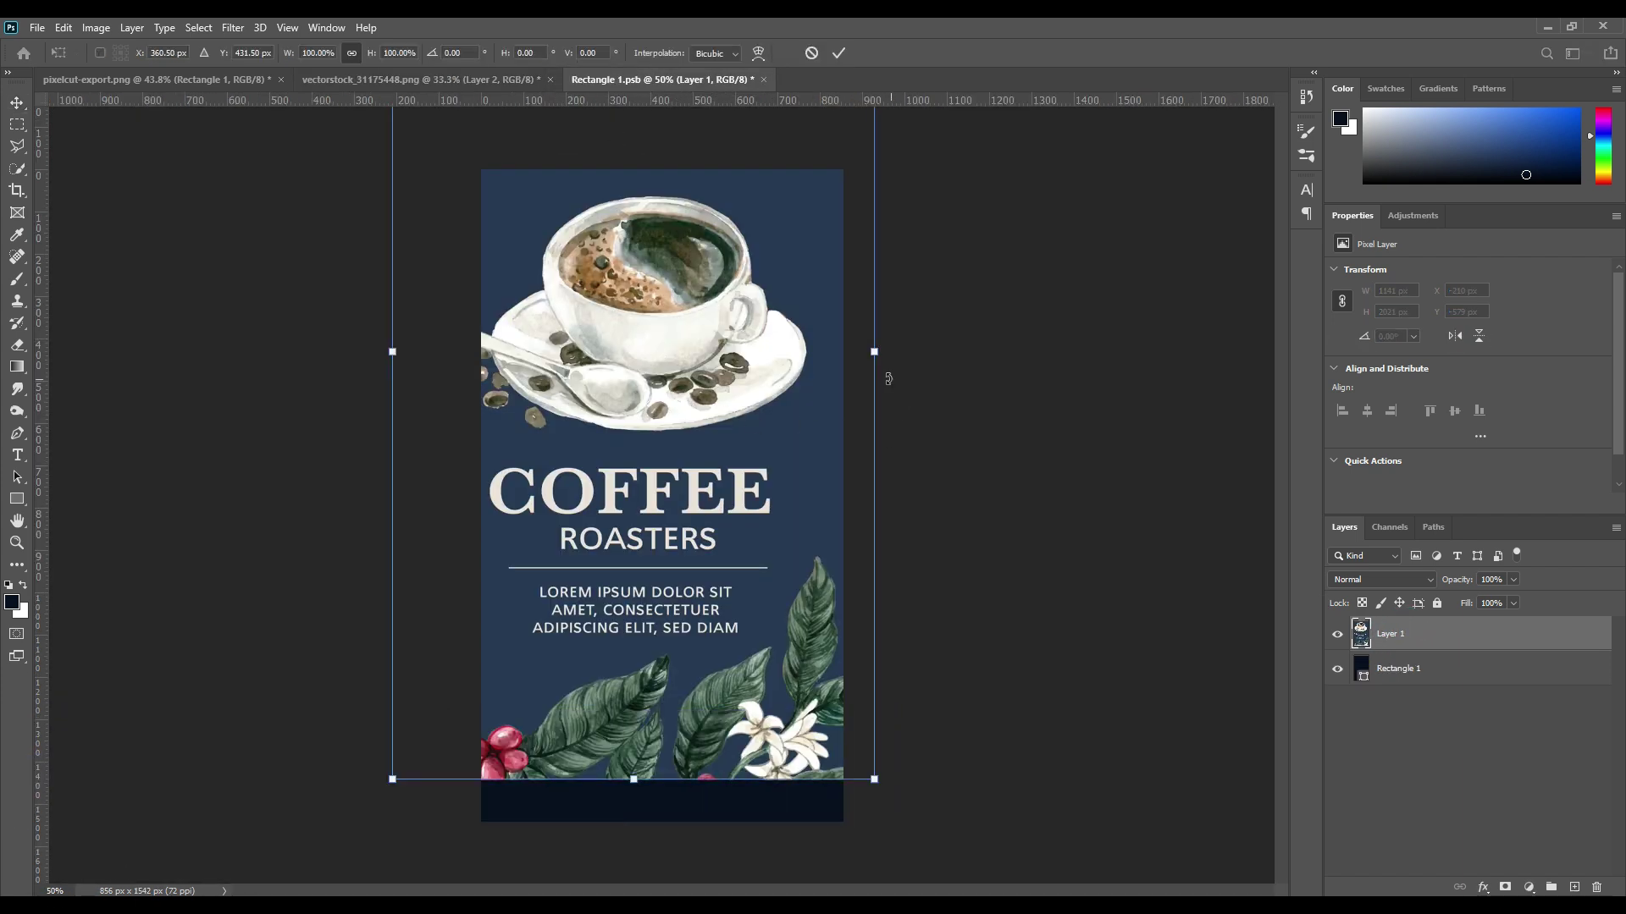
left_click_drag(871, 357, 841, 352)
left_click_drag(388, 352, 490, 367)
left_click_drag(702, 267, 701, 383)
left_click_drag(701, 395, 701, 400)
left_click_drag(664, 180, 664, 169)
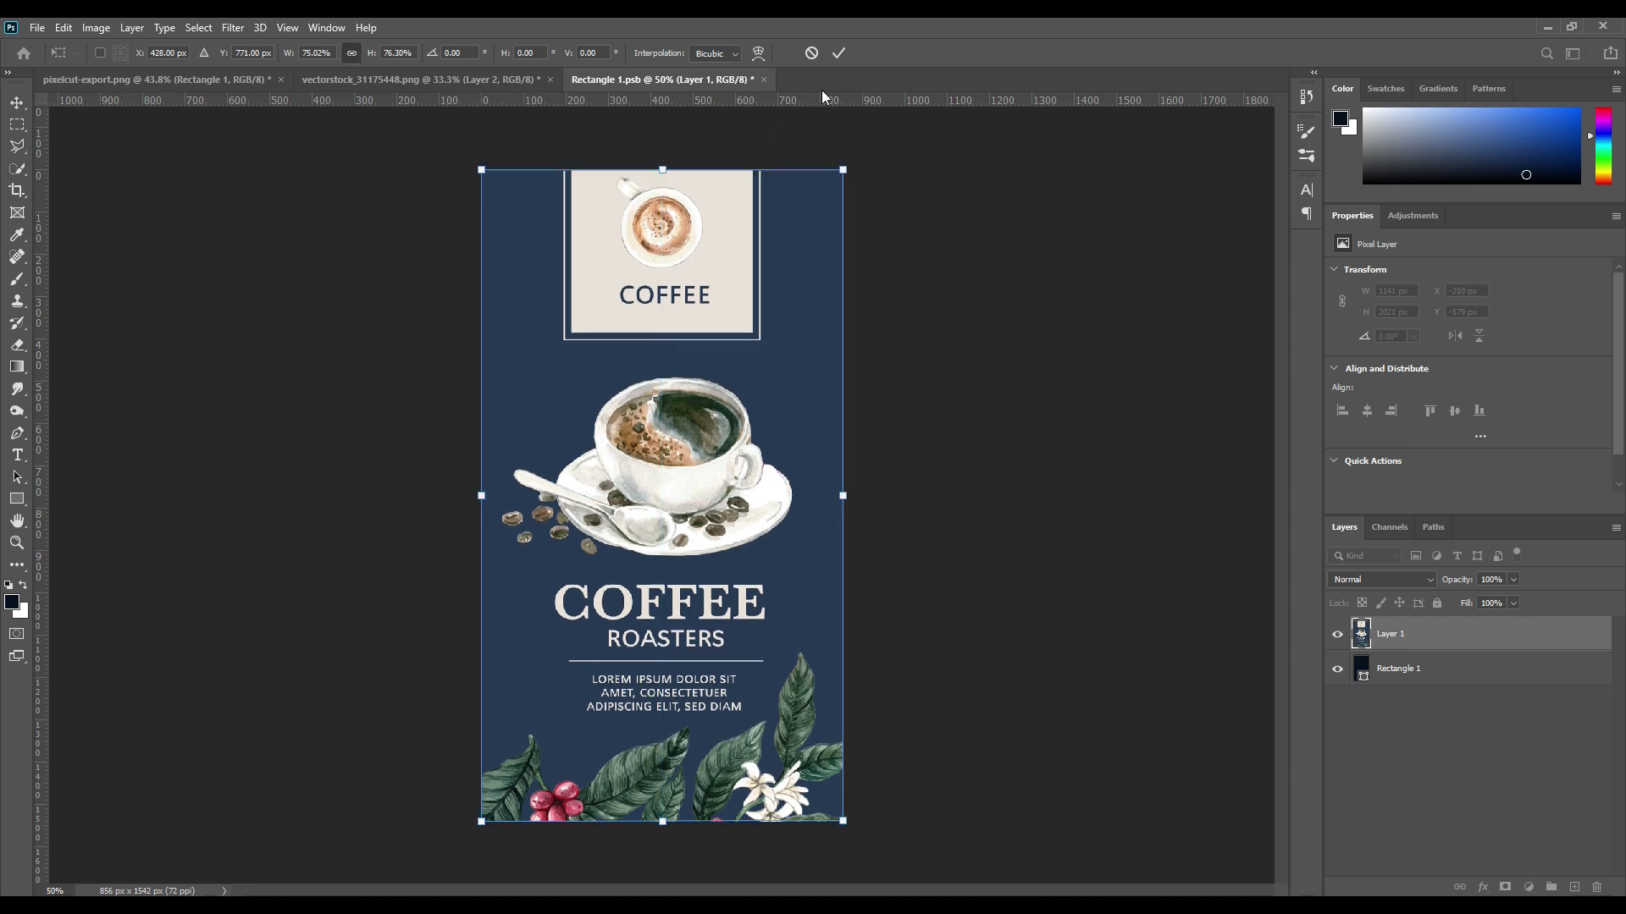
left_click(838, 53)
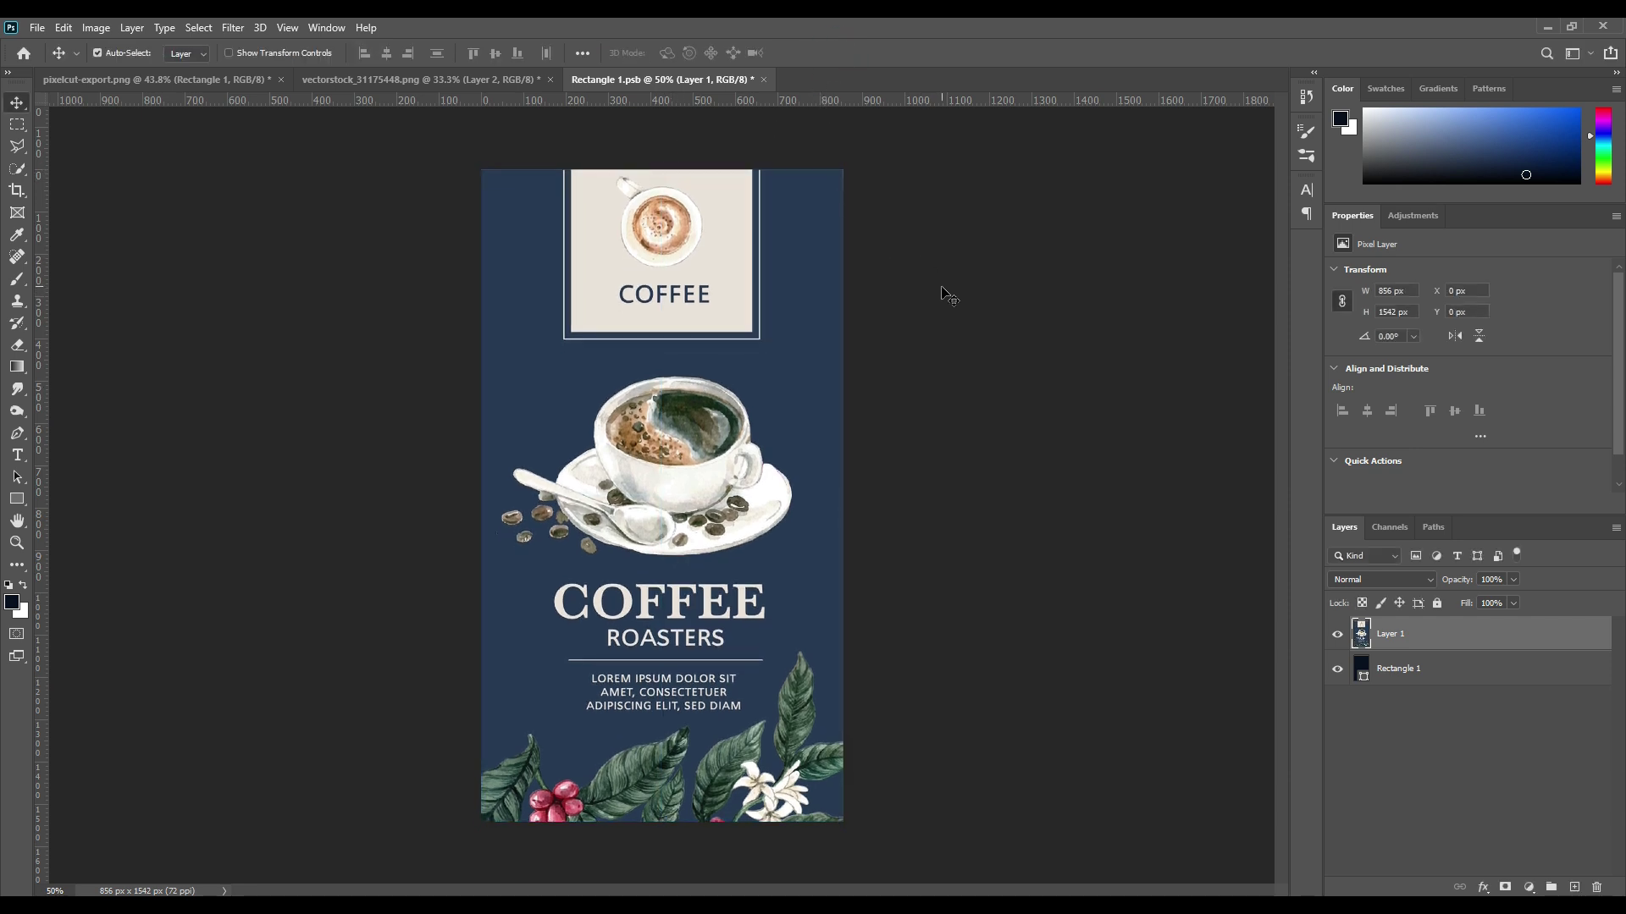
Save the smart object's contents and check the updated design over the pouch in pixelcut-export.png.
left_click(37, 28)
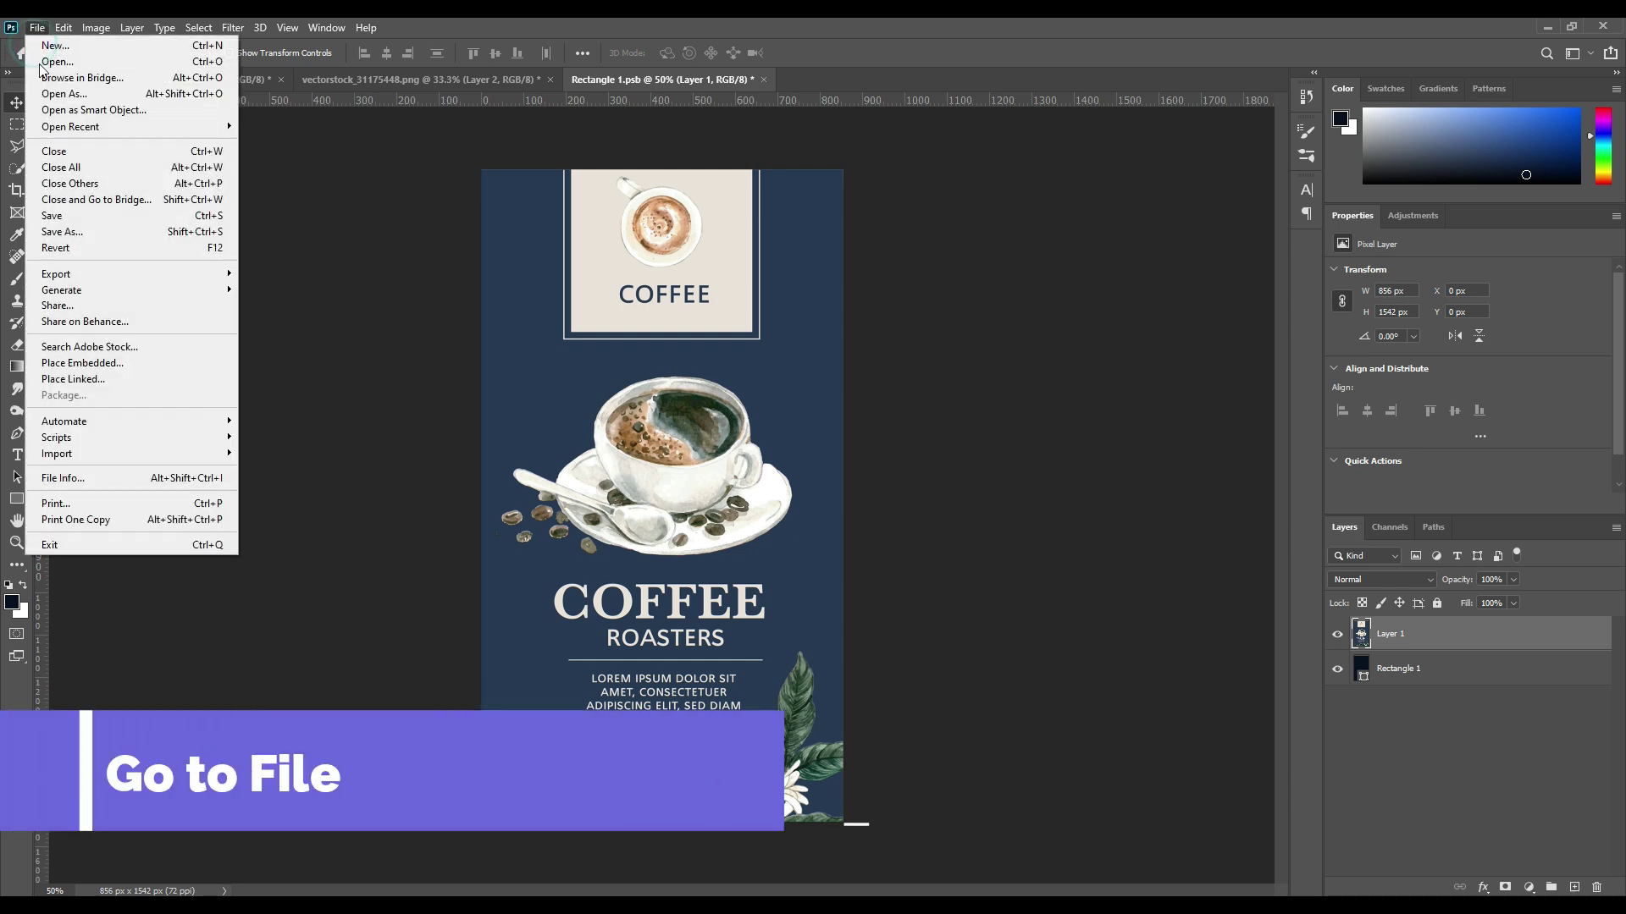
left_click(65, 221)
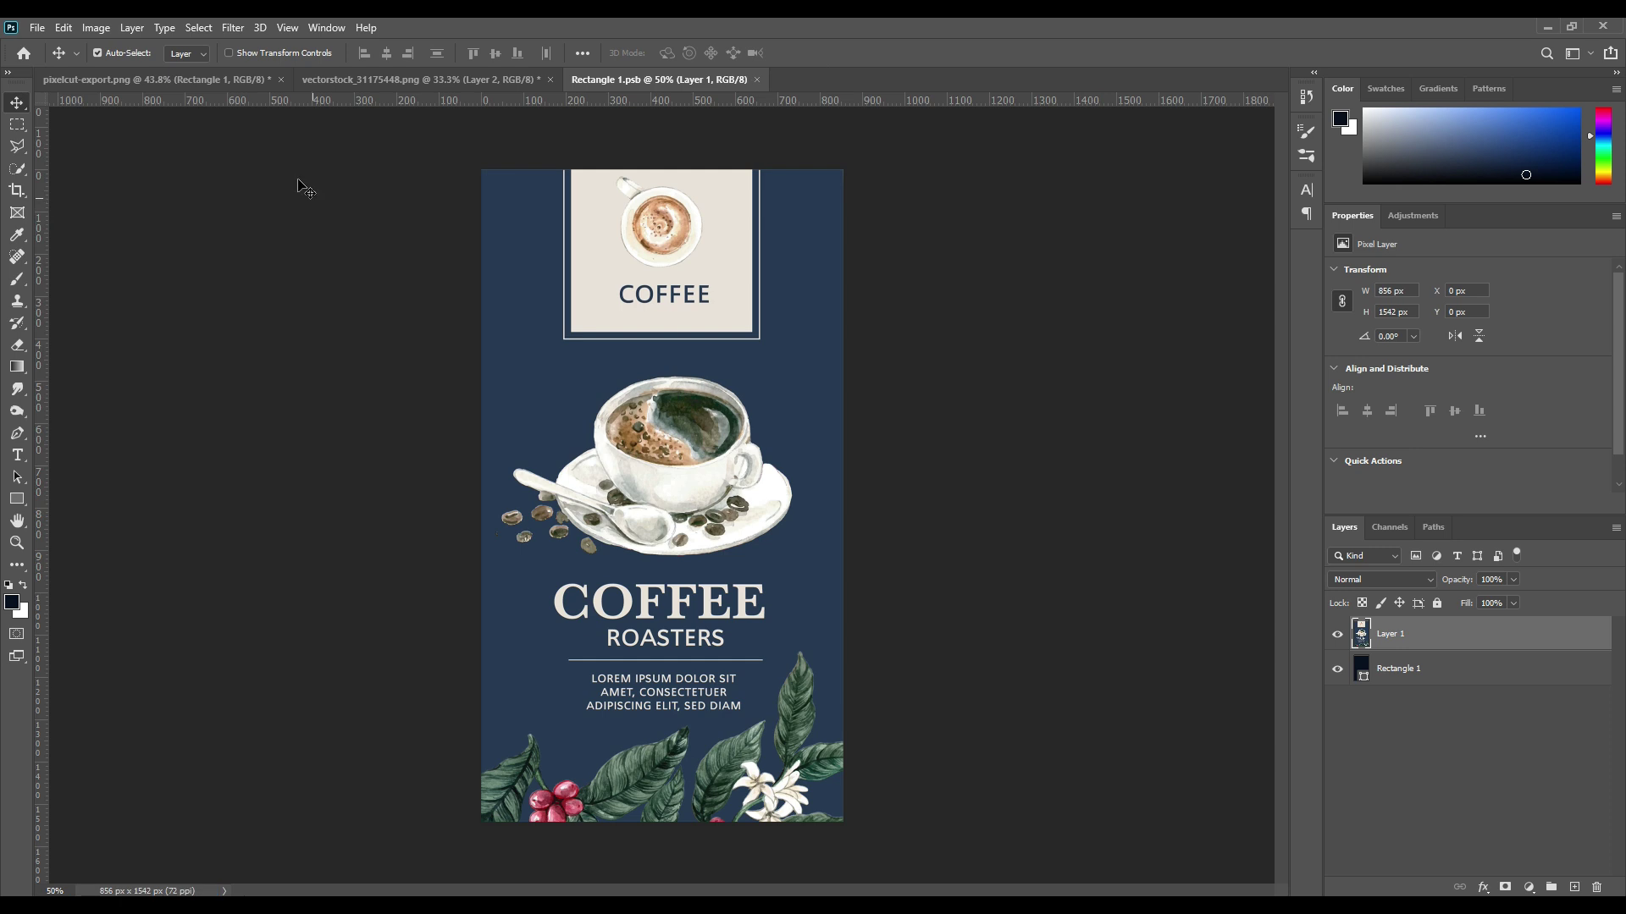
left_click(209, 85)
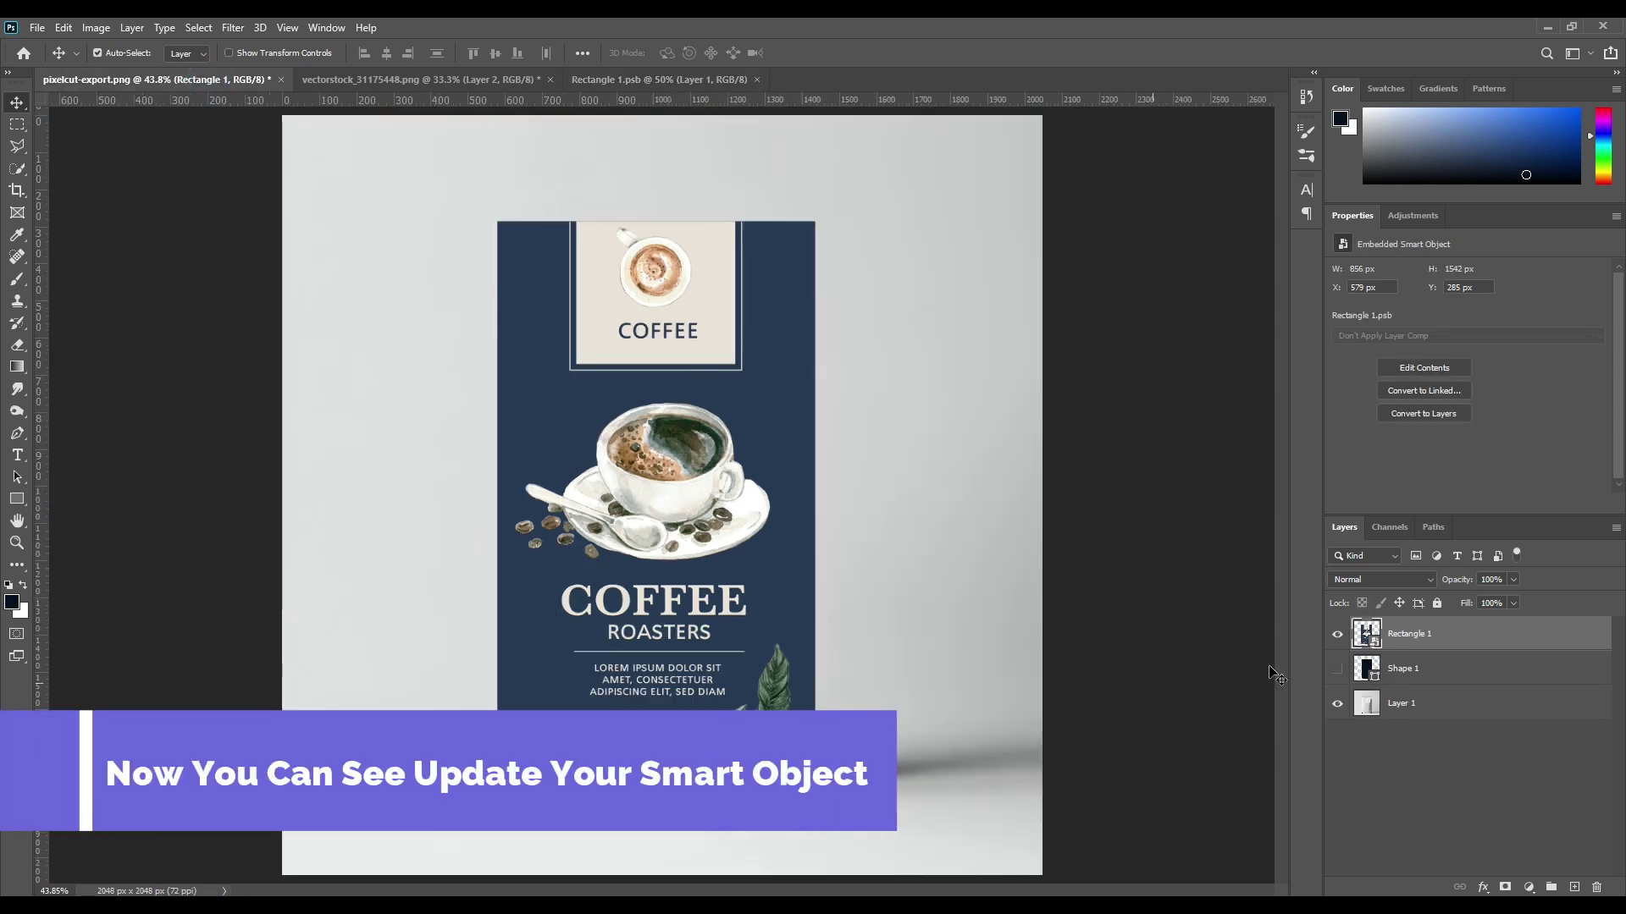
left_click(1338, 635)
left_click(1338, 635)
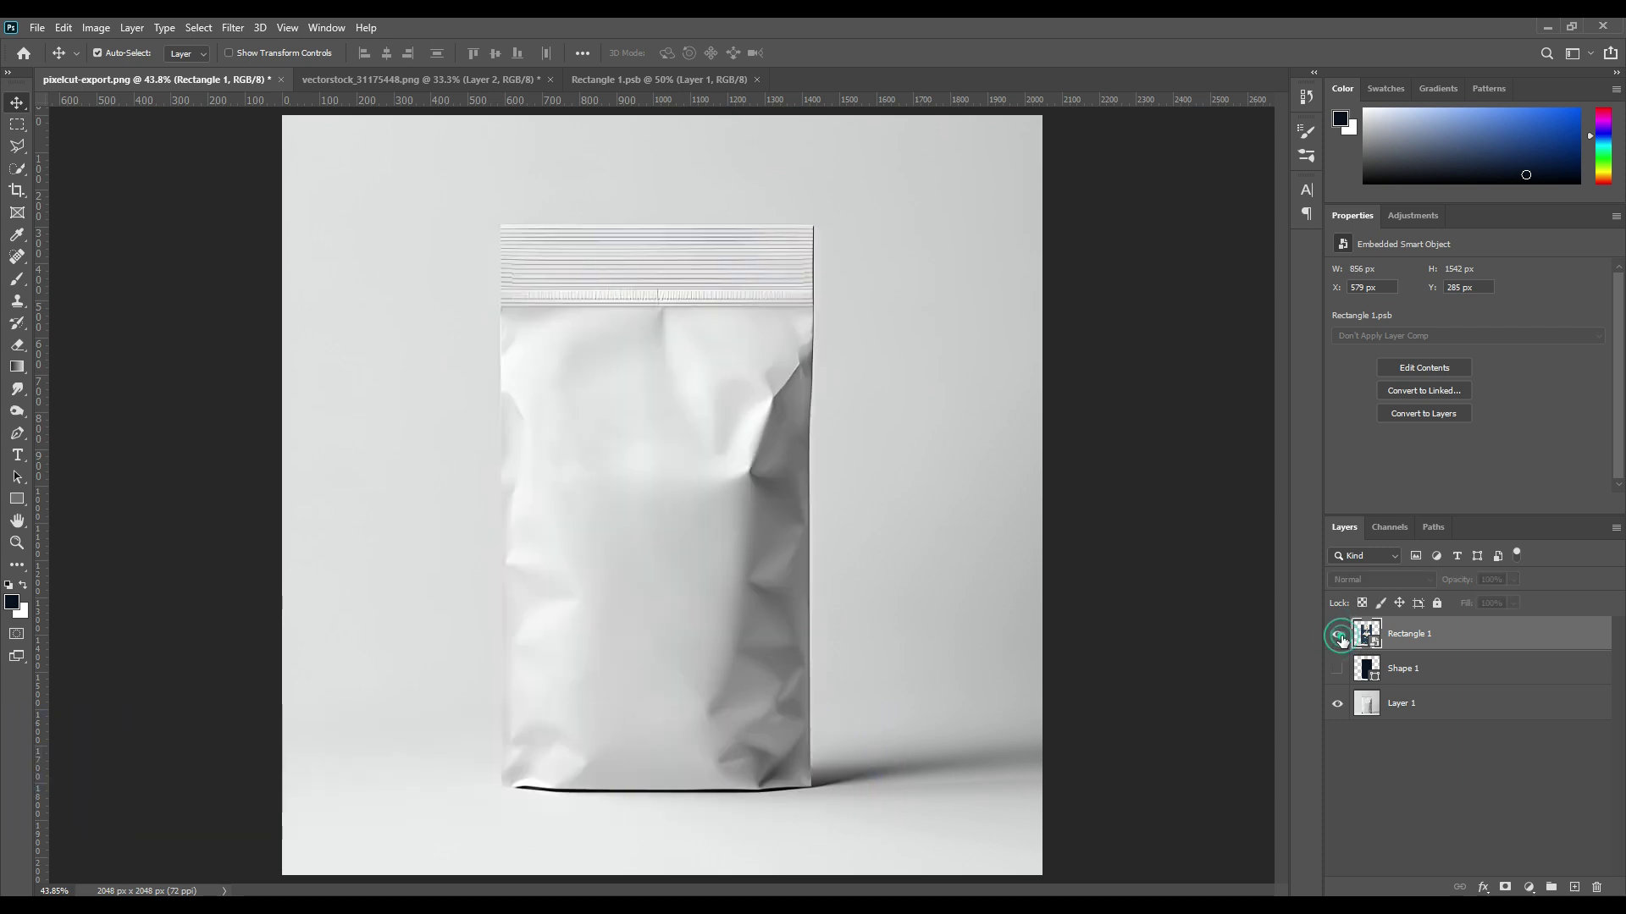
Rename the Rectangle 1 layer "Smart Object" and move it below the Shape 1 layer.
double_click(1413, 635)
type("Smart Object")
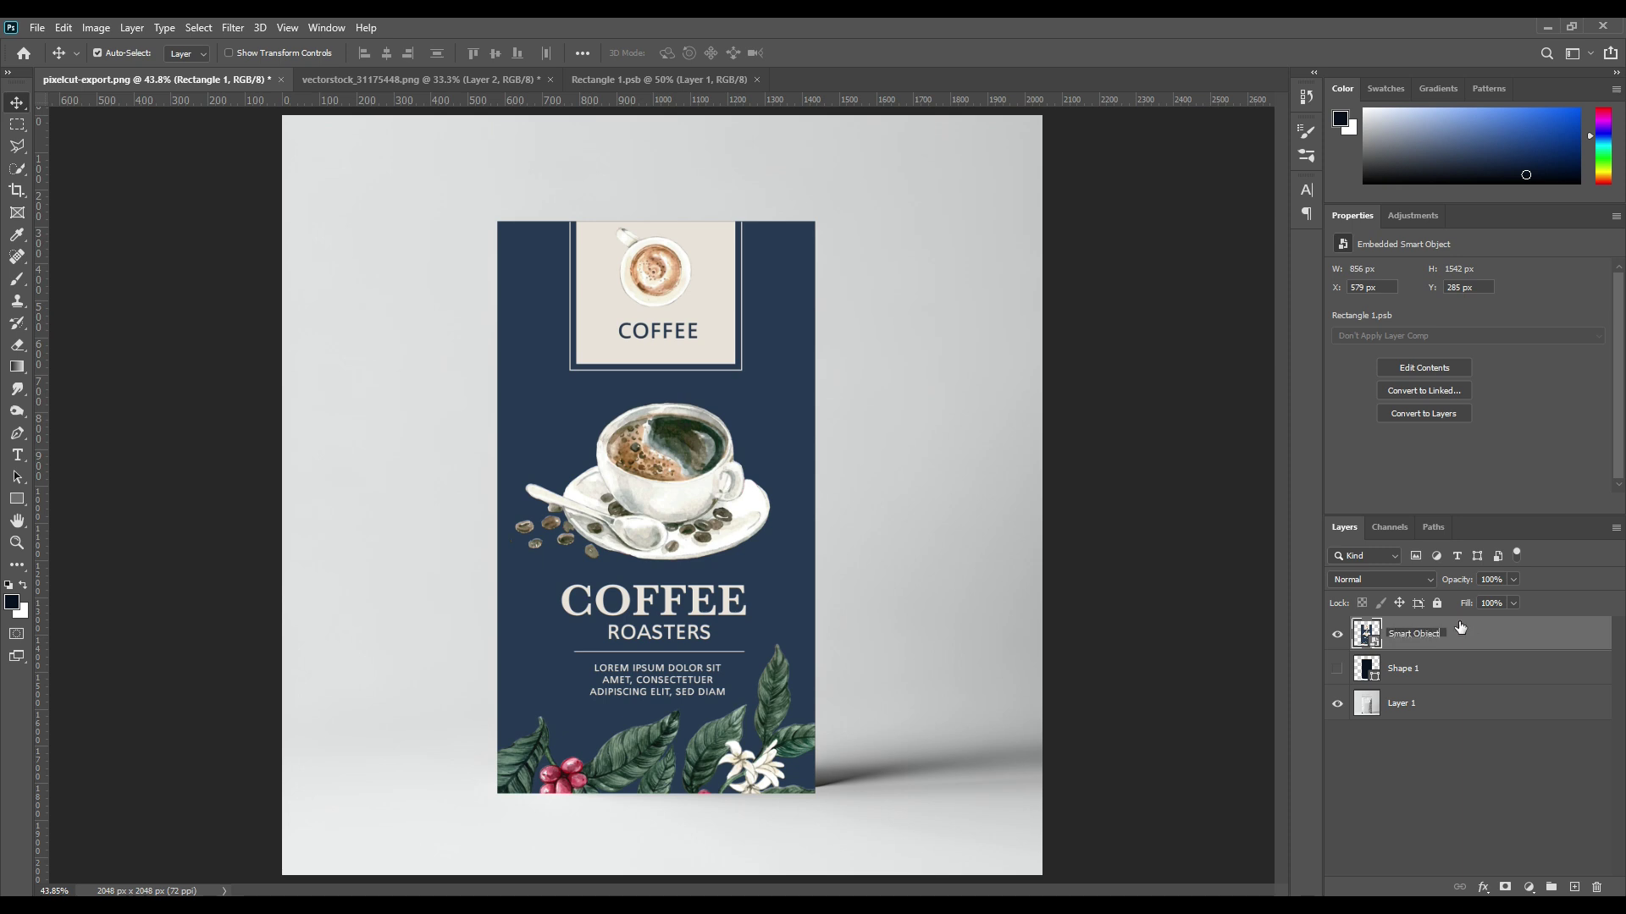
key("Return")
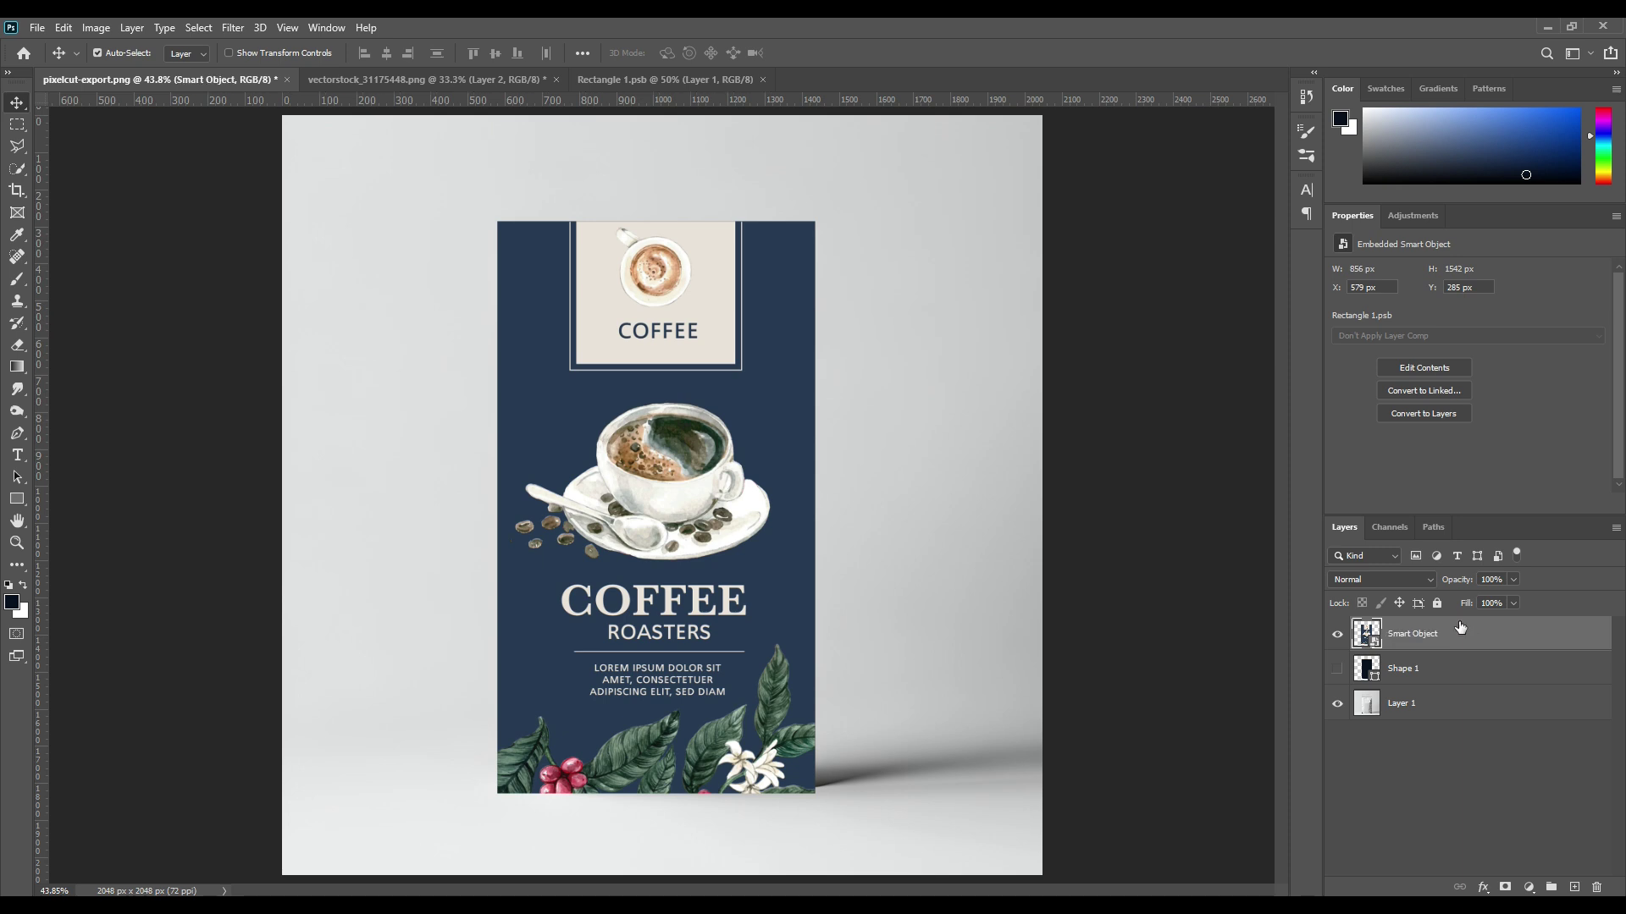
left_click_drag(1442, 637, 1447, 684)
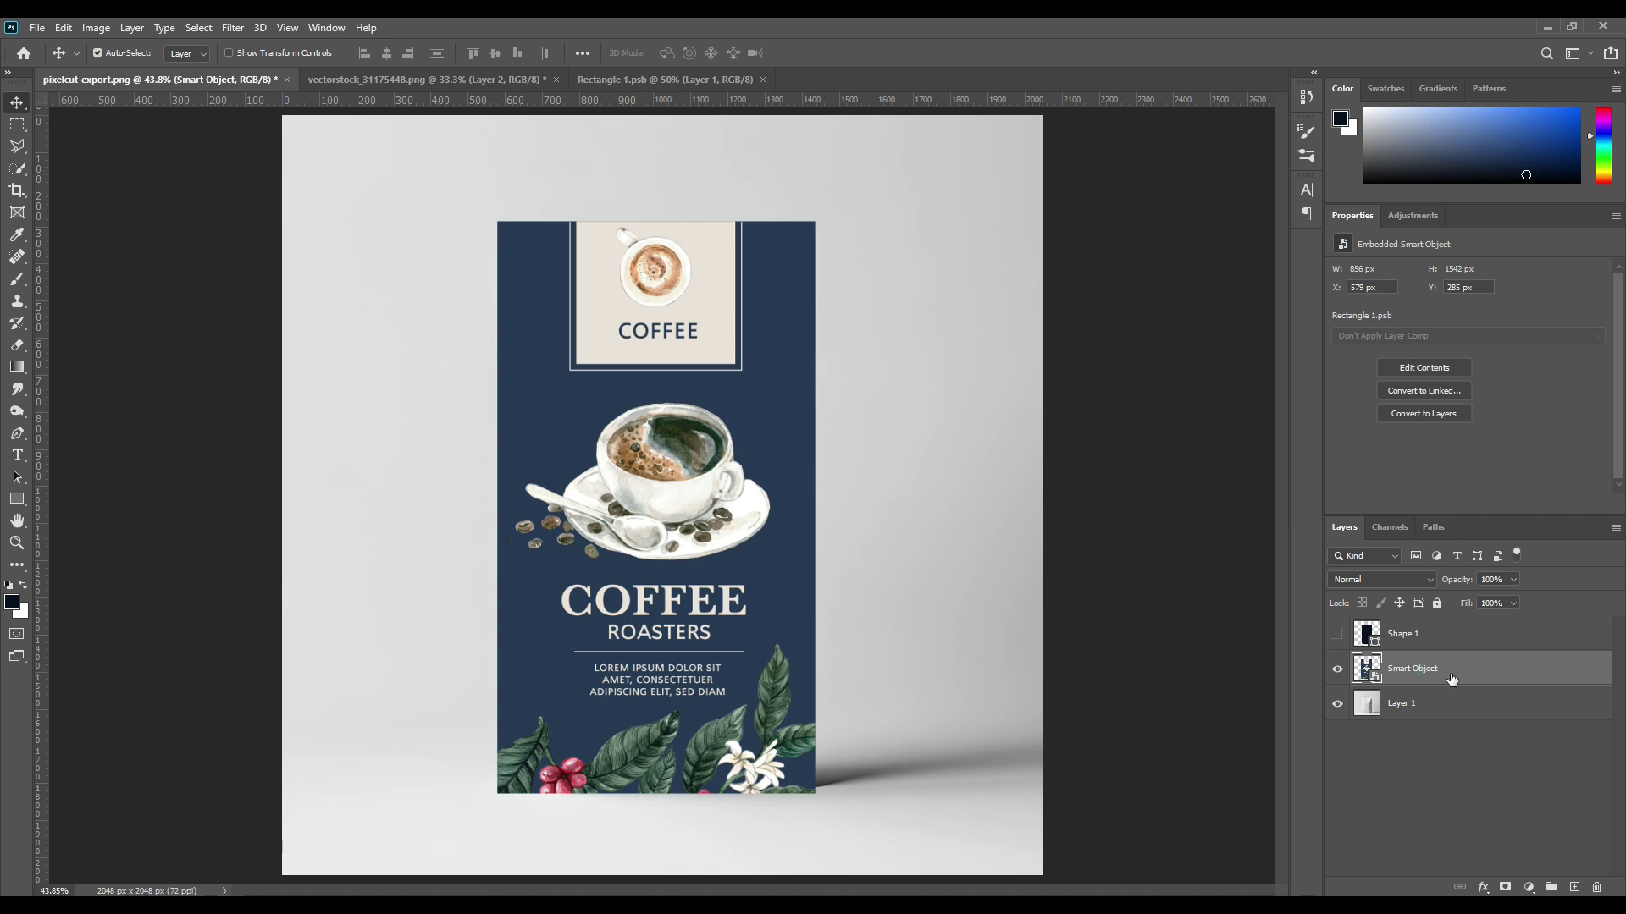
Load the Shape 1 outline as a selection and use it as a layer mask on the Smart Object layer.
left_click(1421, 635)
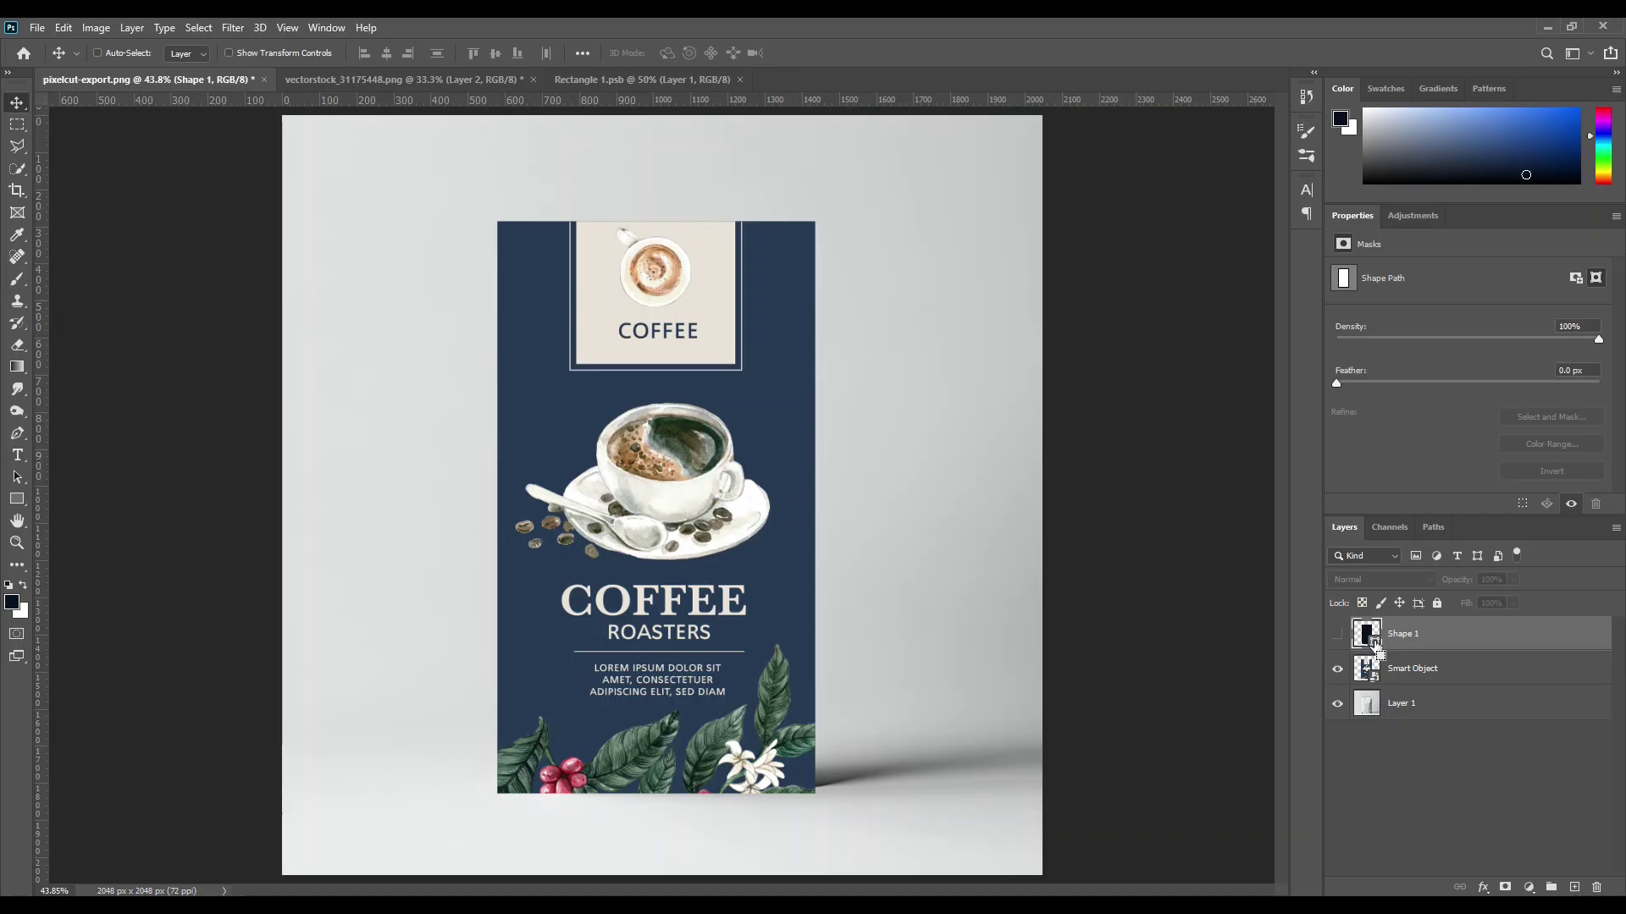
left_click(1367, 635, "ctrl")
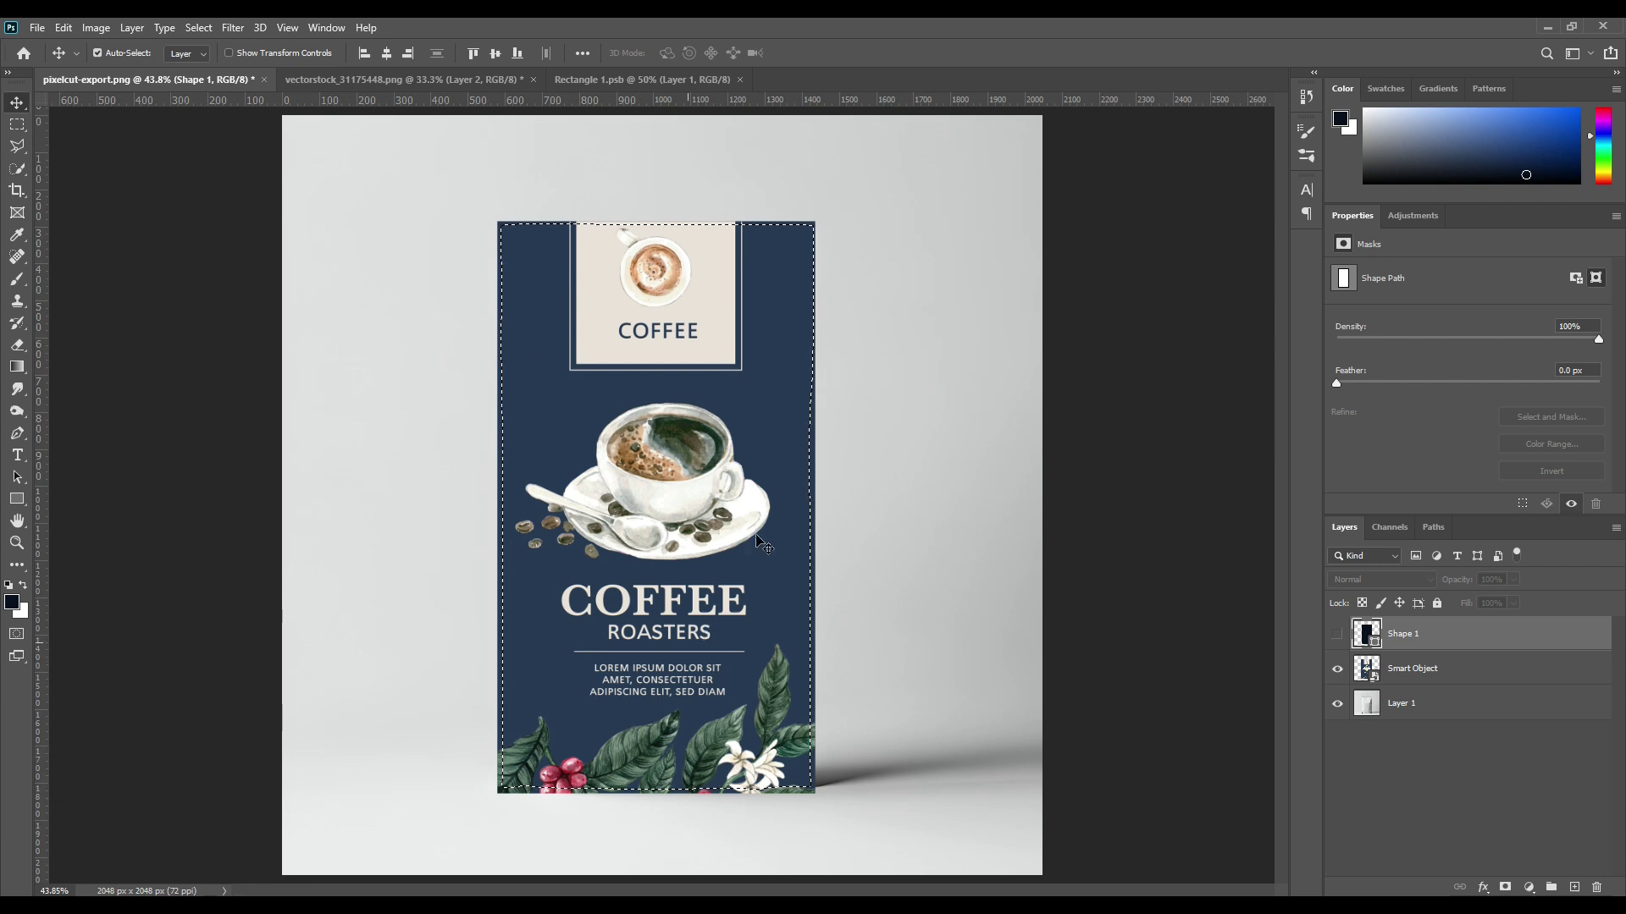
left_click(1393, 670)
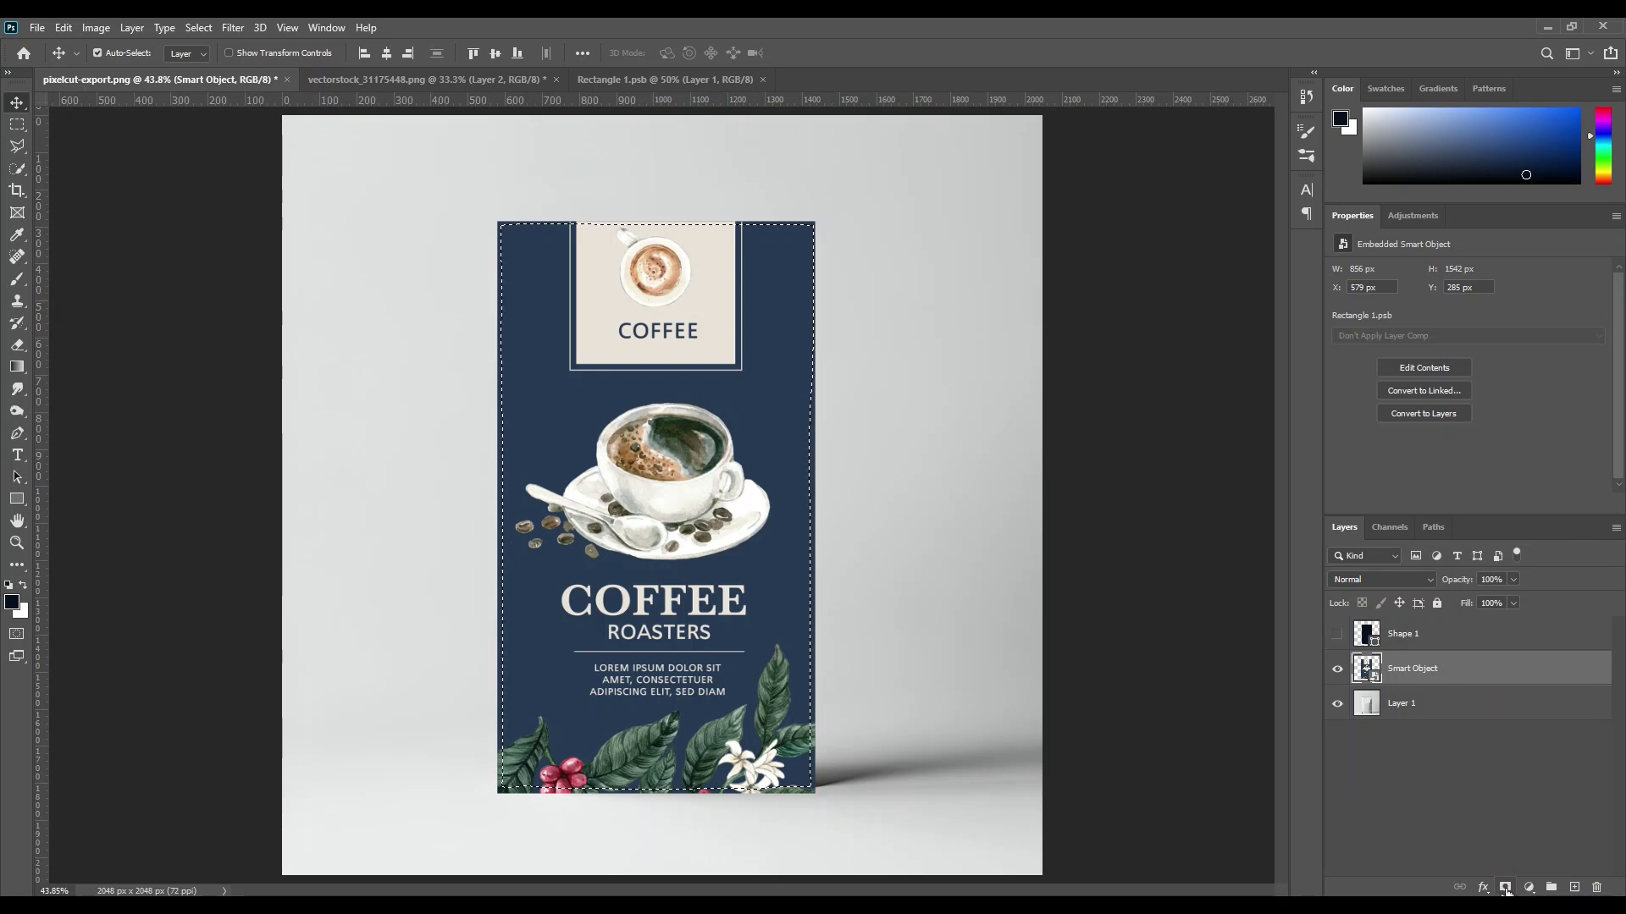
left_click(1506, 887)
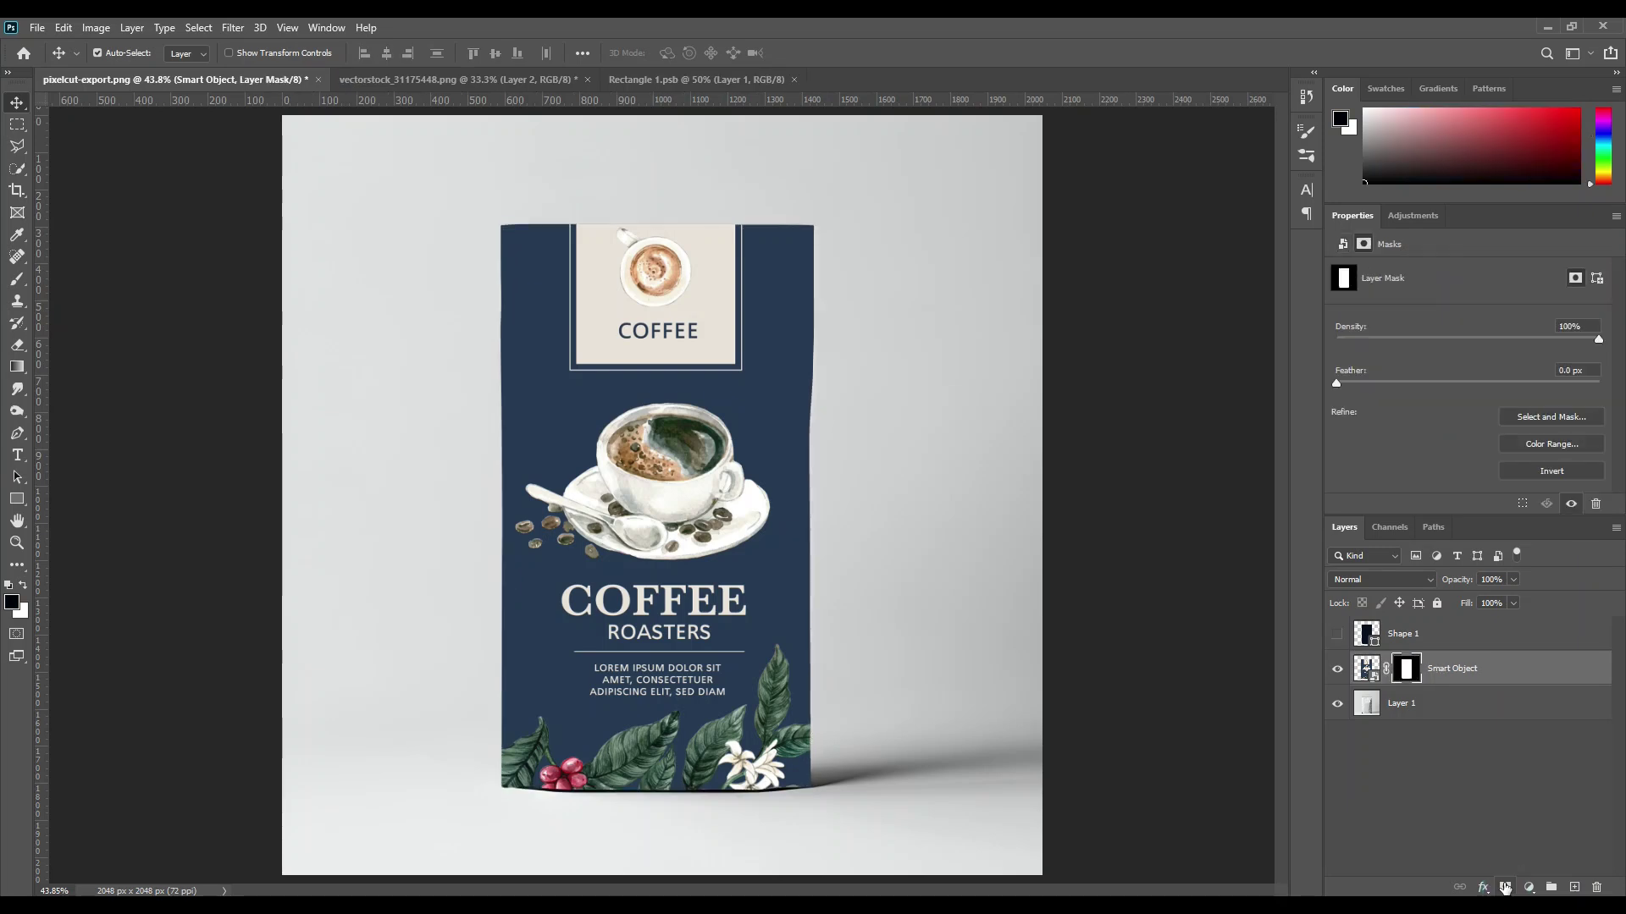
left_click(1386, 790)
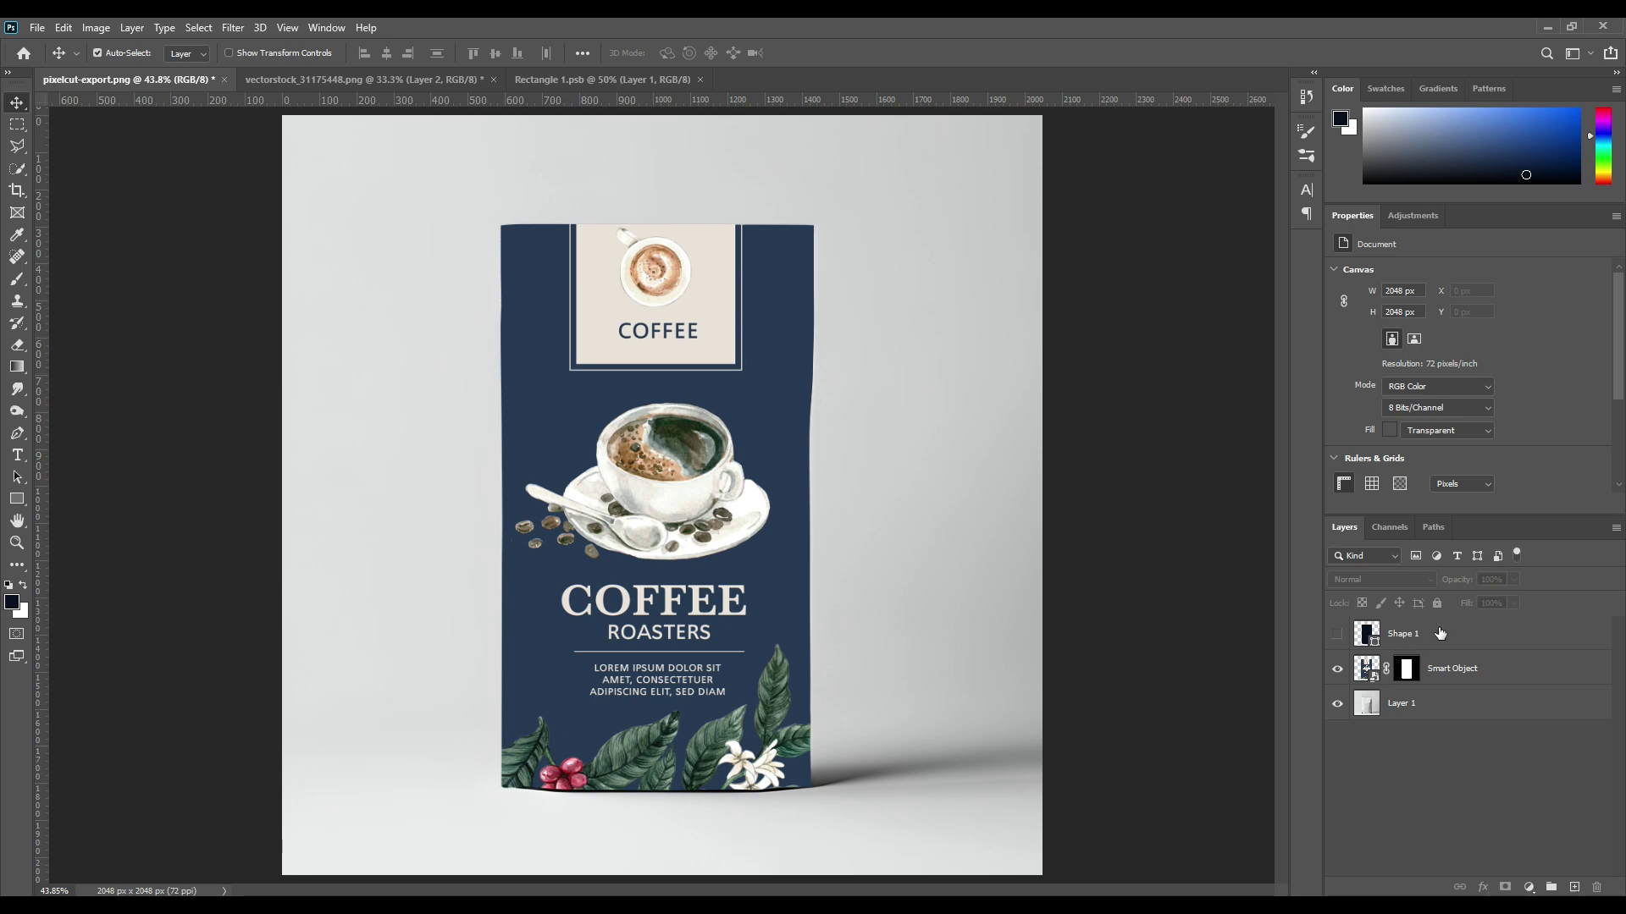
Delete the Shape 1 layer and select the Smart Object layer.
left_click(1404, 641)
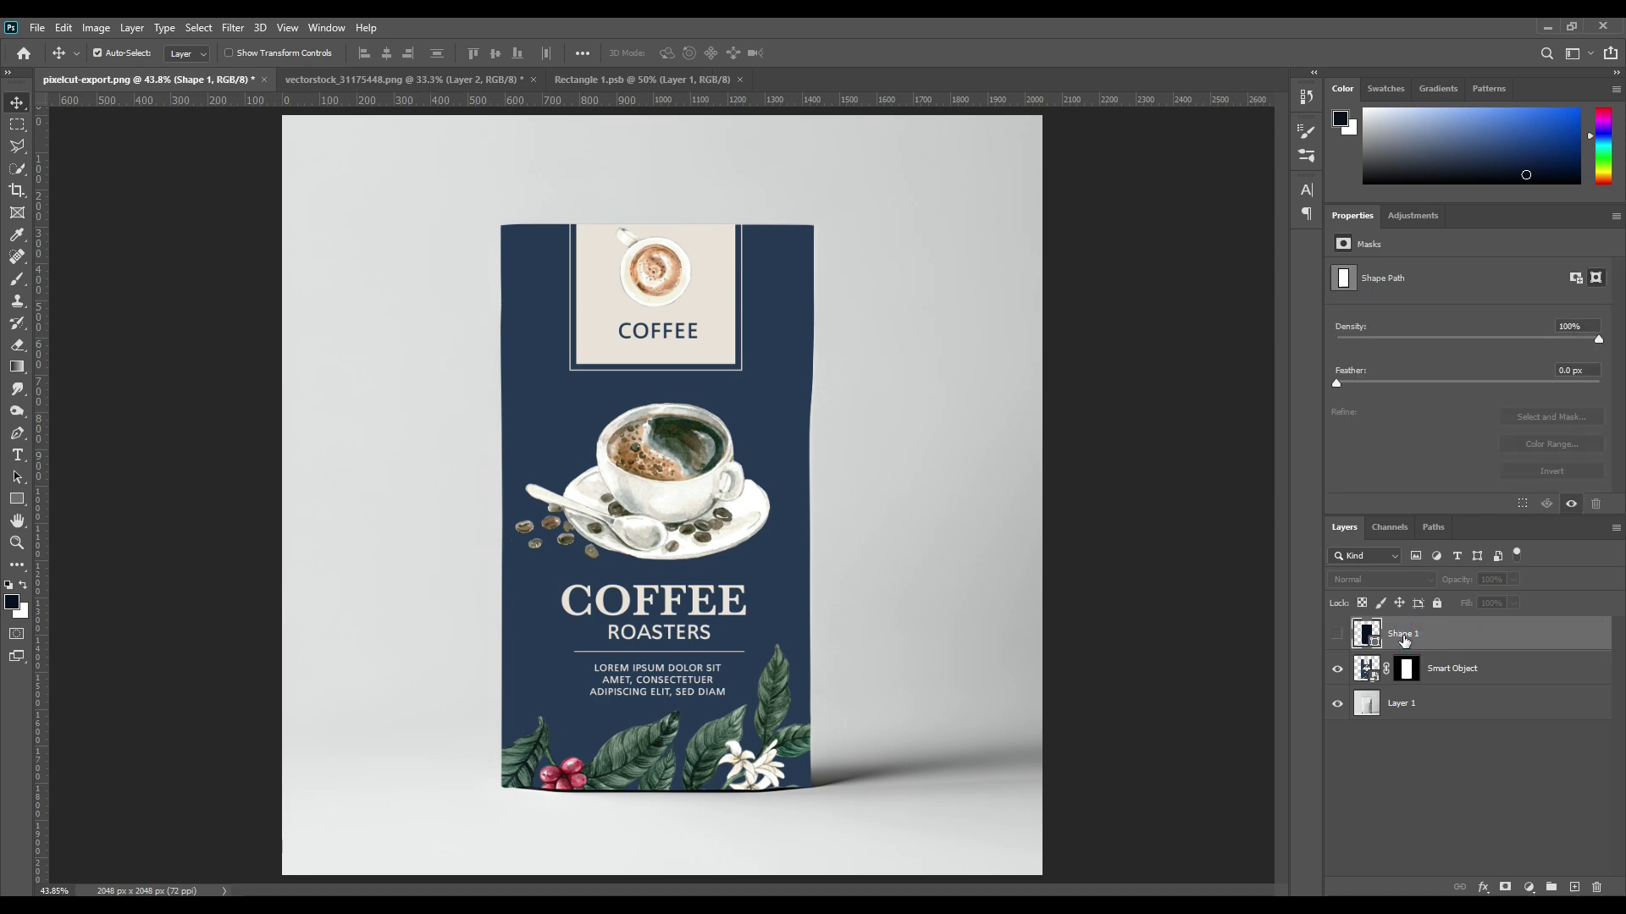
left_click(1595, 889)
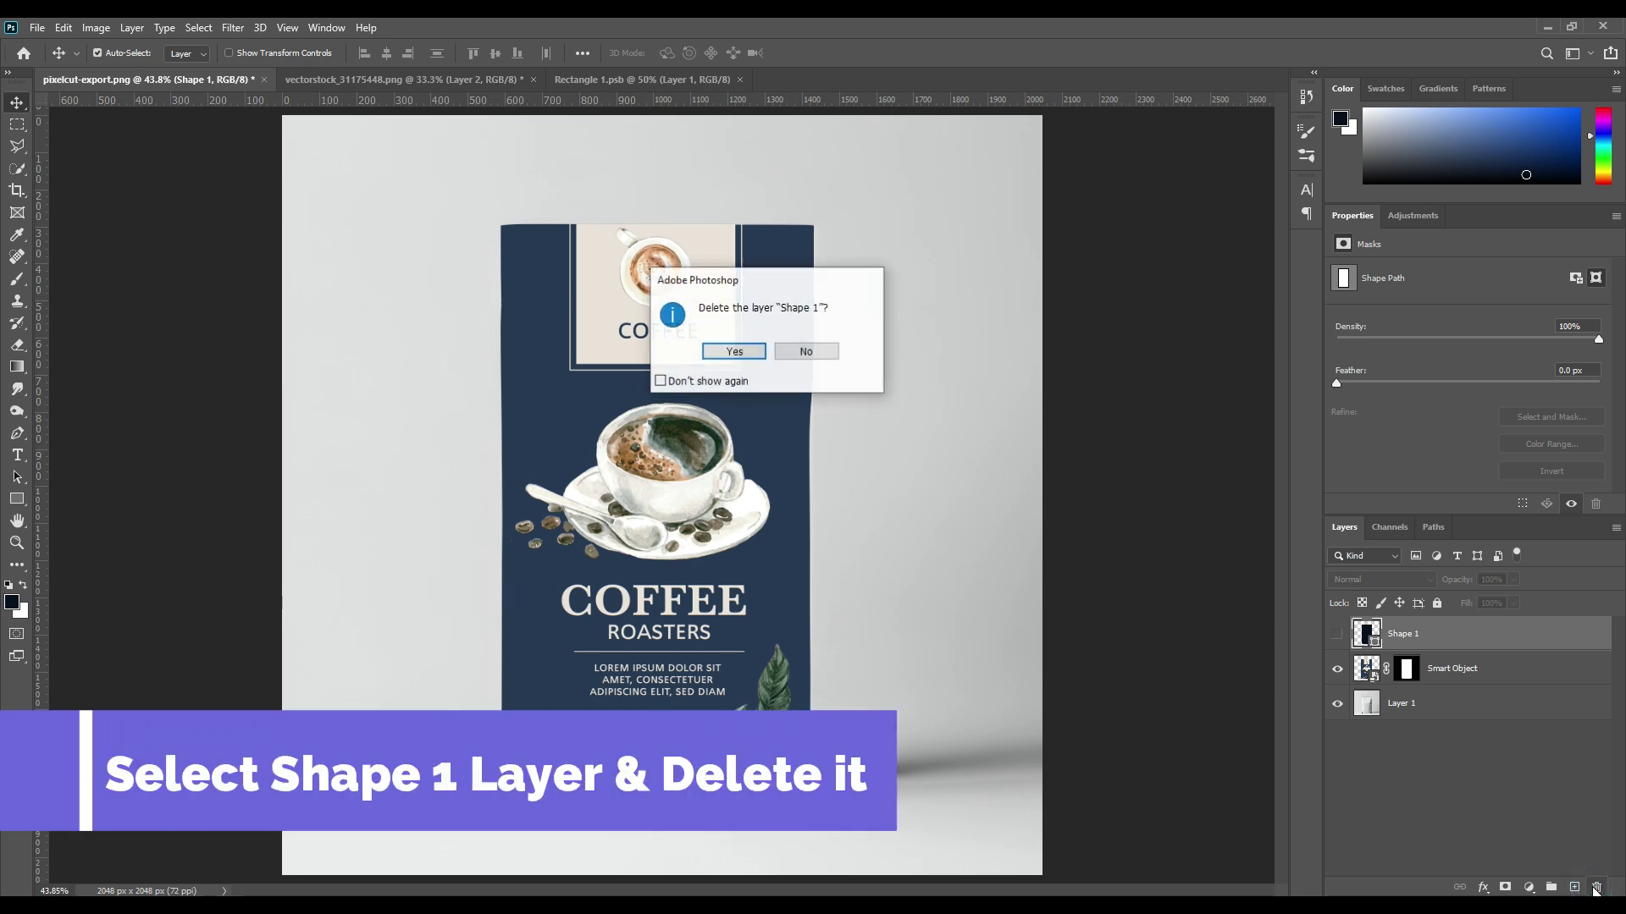
left_click(755, 354)
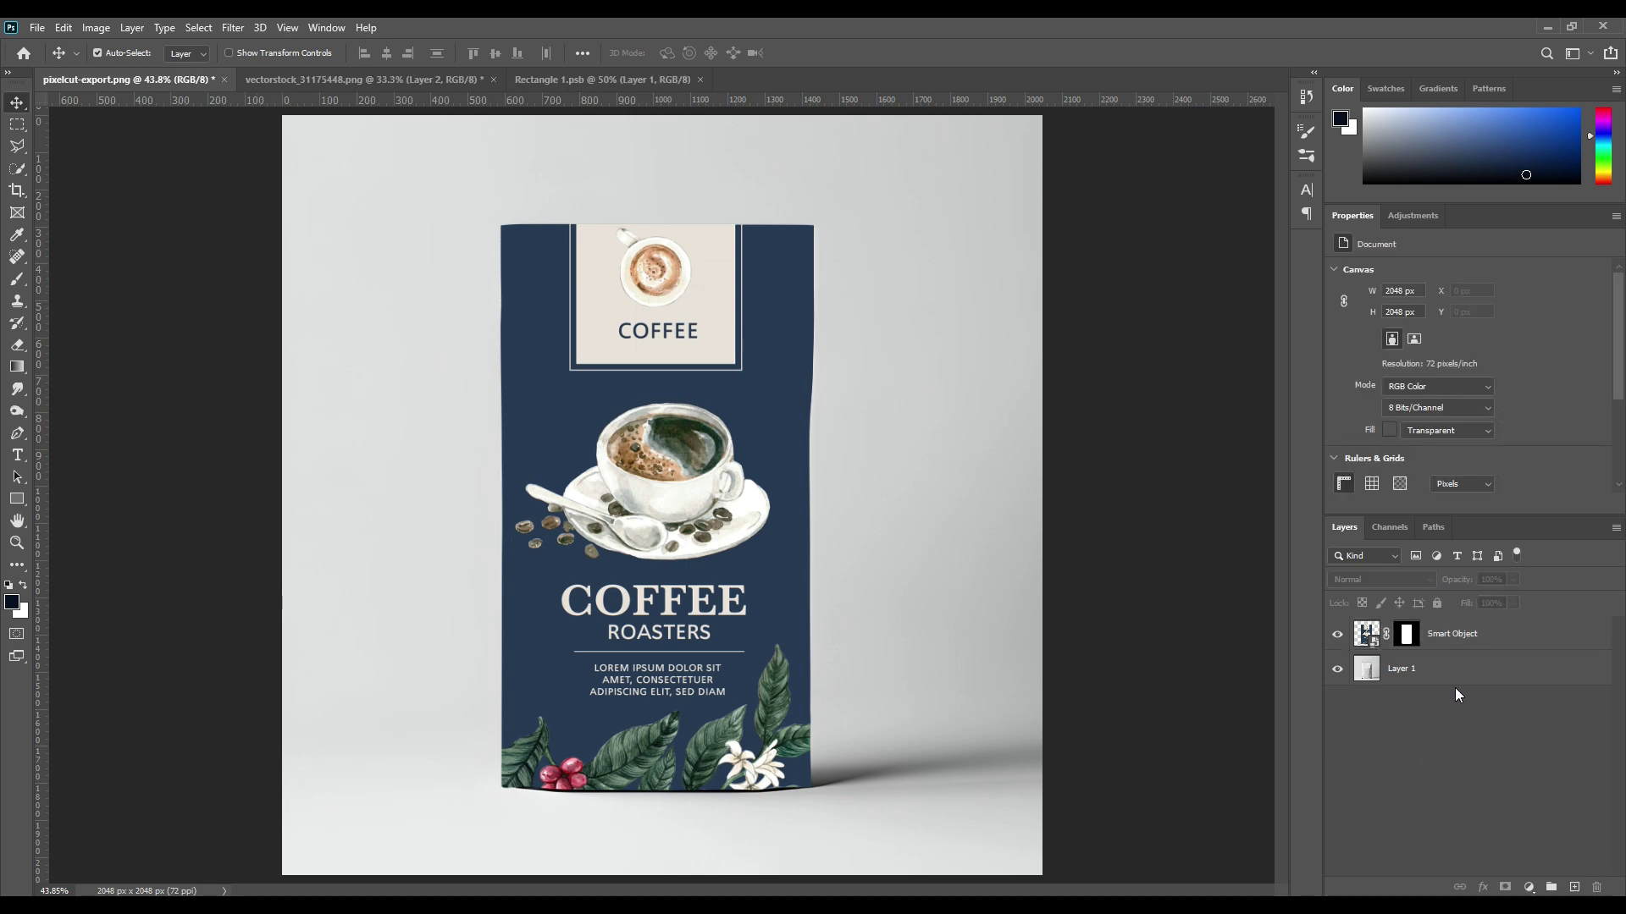
left_click(1469, 637)
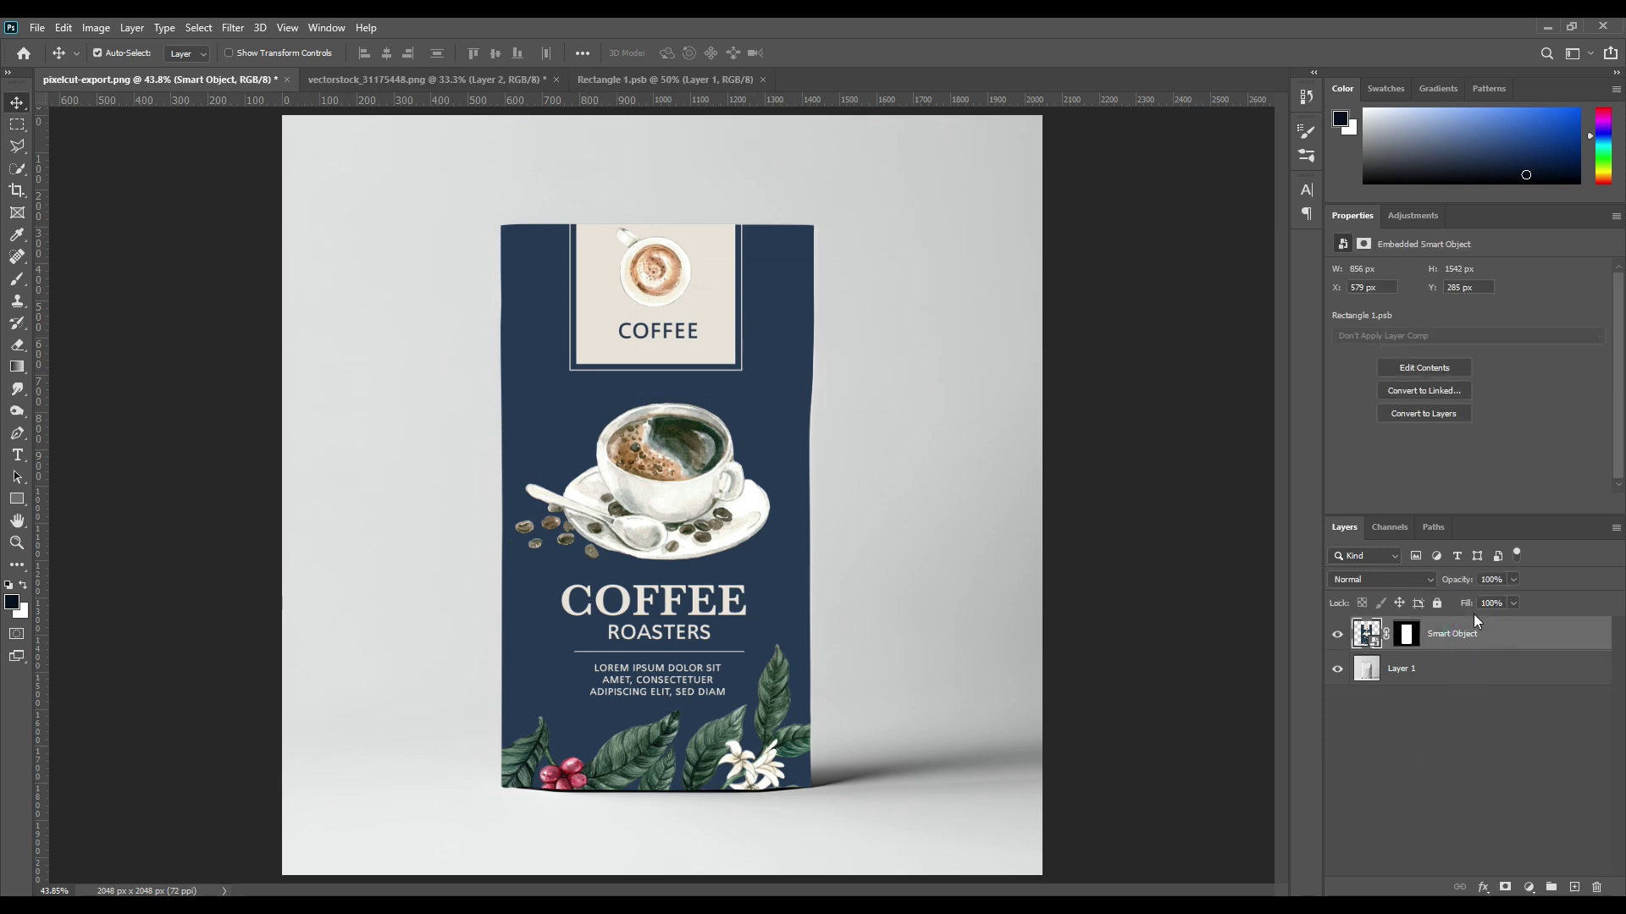
left_click(1451, 582)
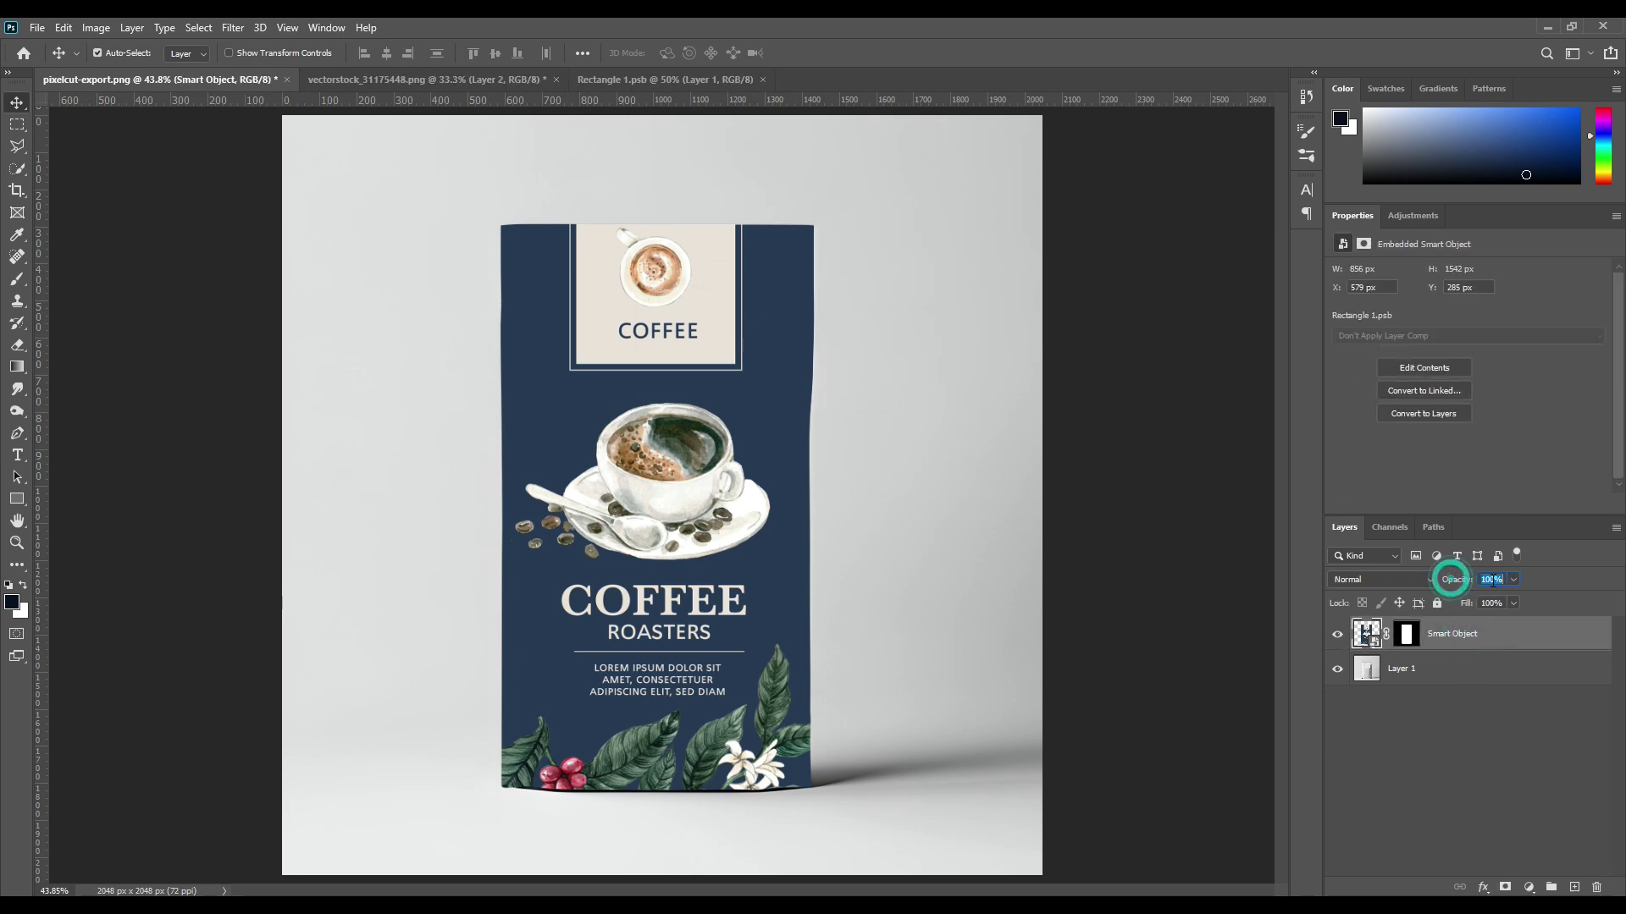
left_click(1536, 716)
left_click(1510, 641)
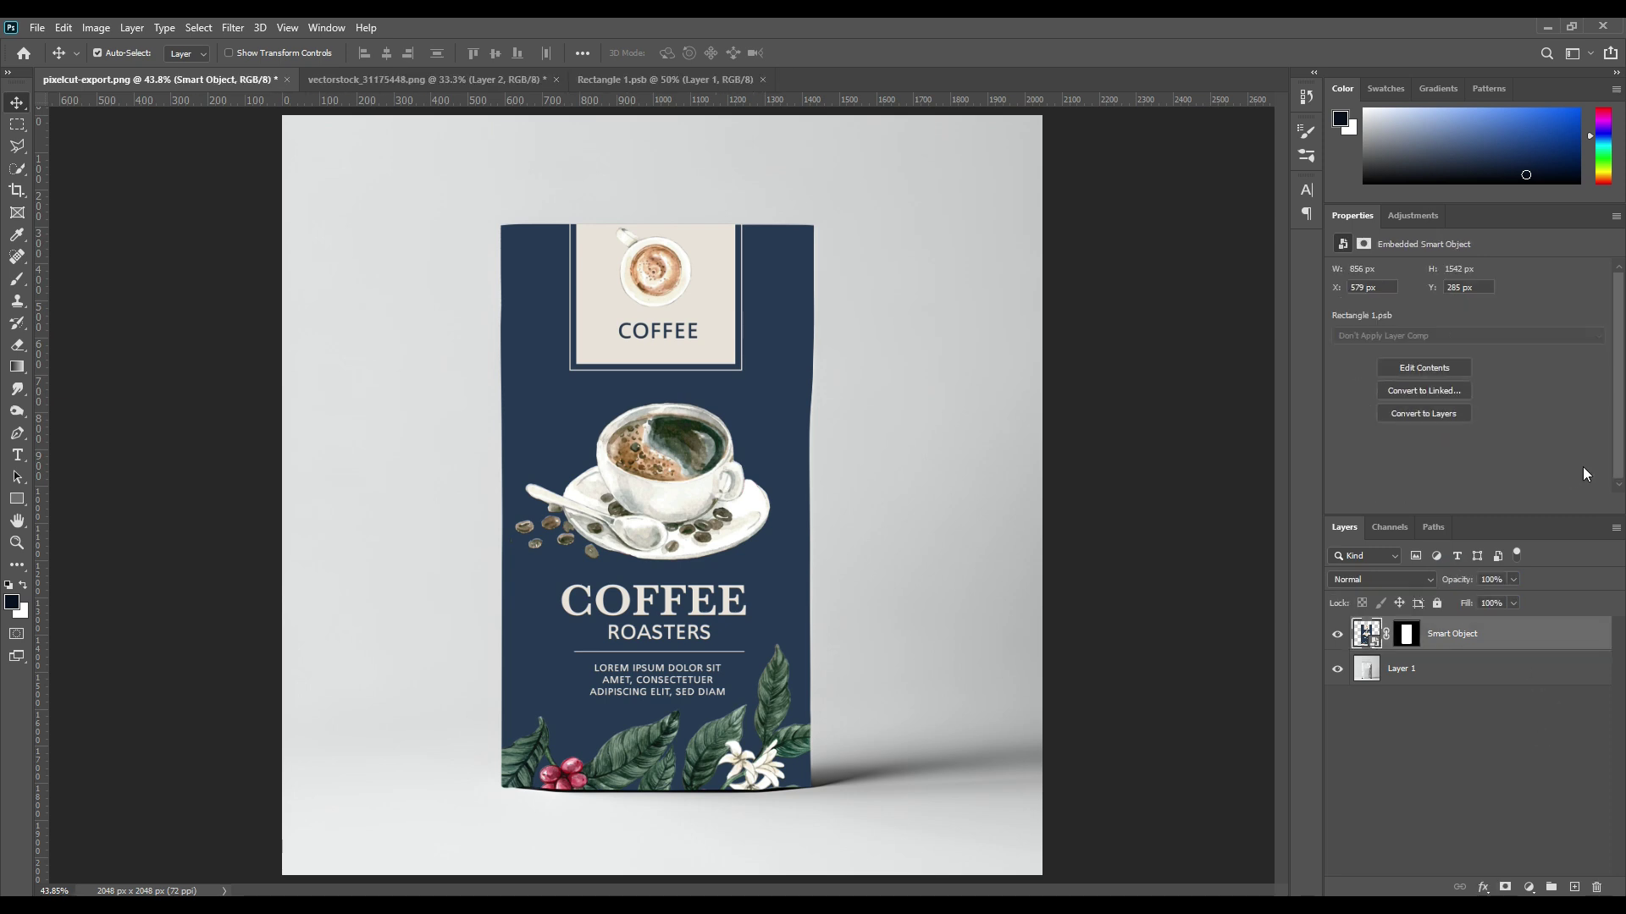
left_click(1414, 764)
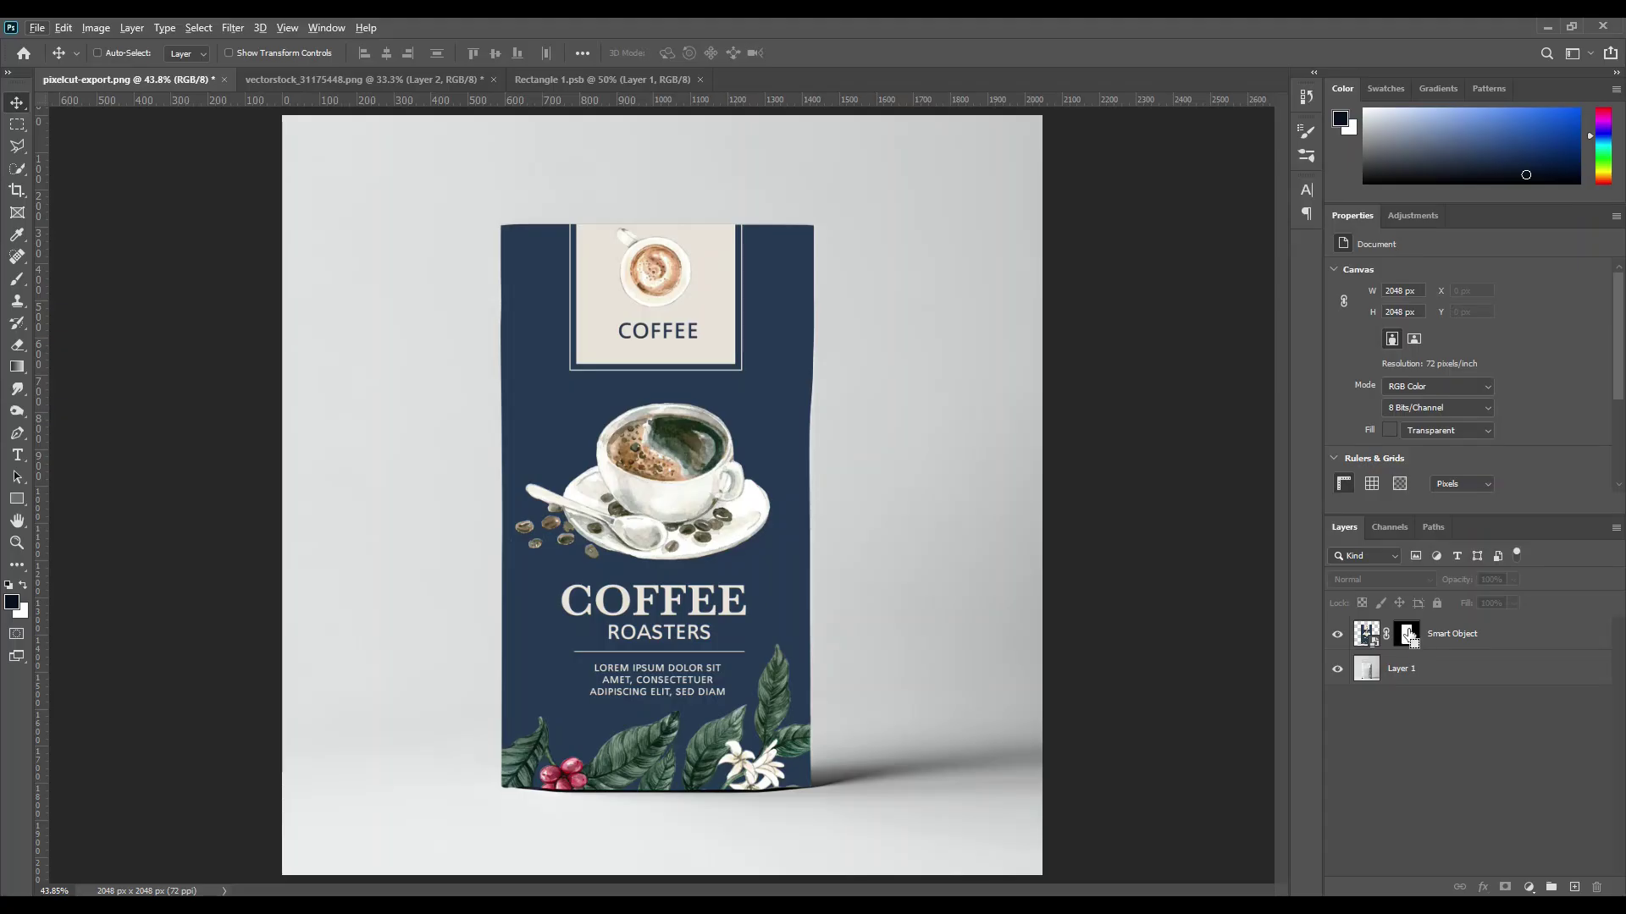
Load the Smart Object layer's mask as a selection and copy that pouch area of Layer 1 to a new layer.
left_click(1407, 637, "ctrl")
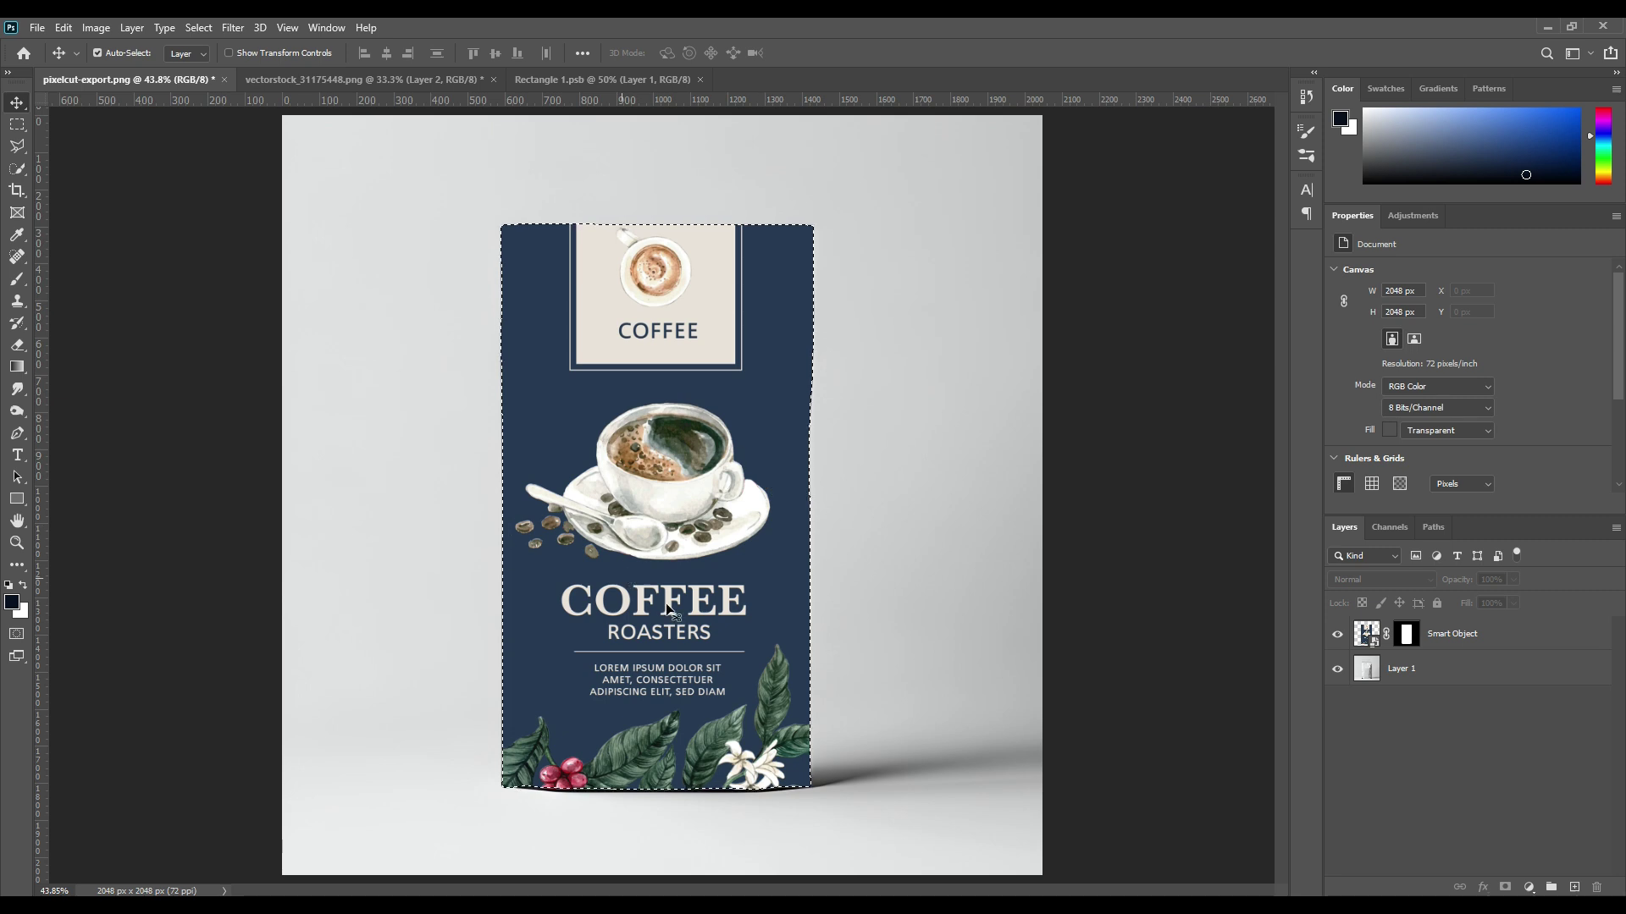
left_click(1401, 669)
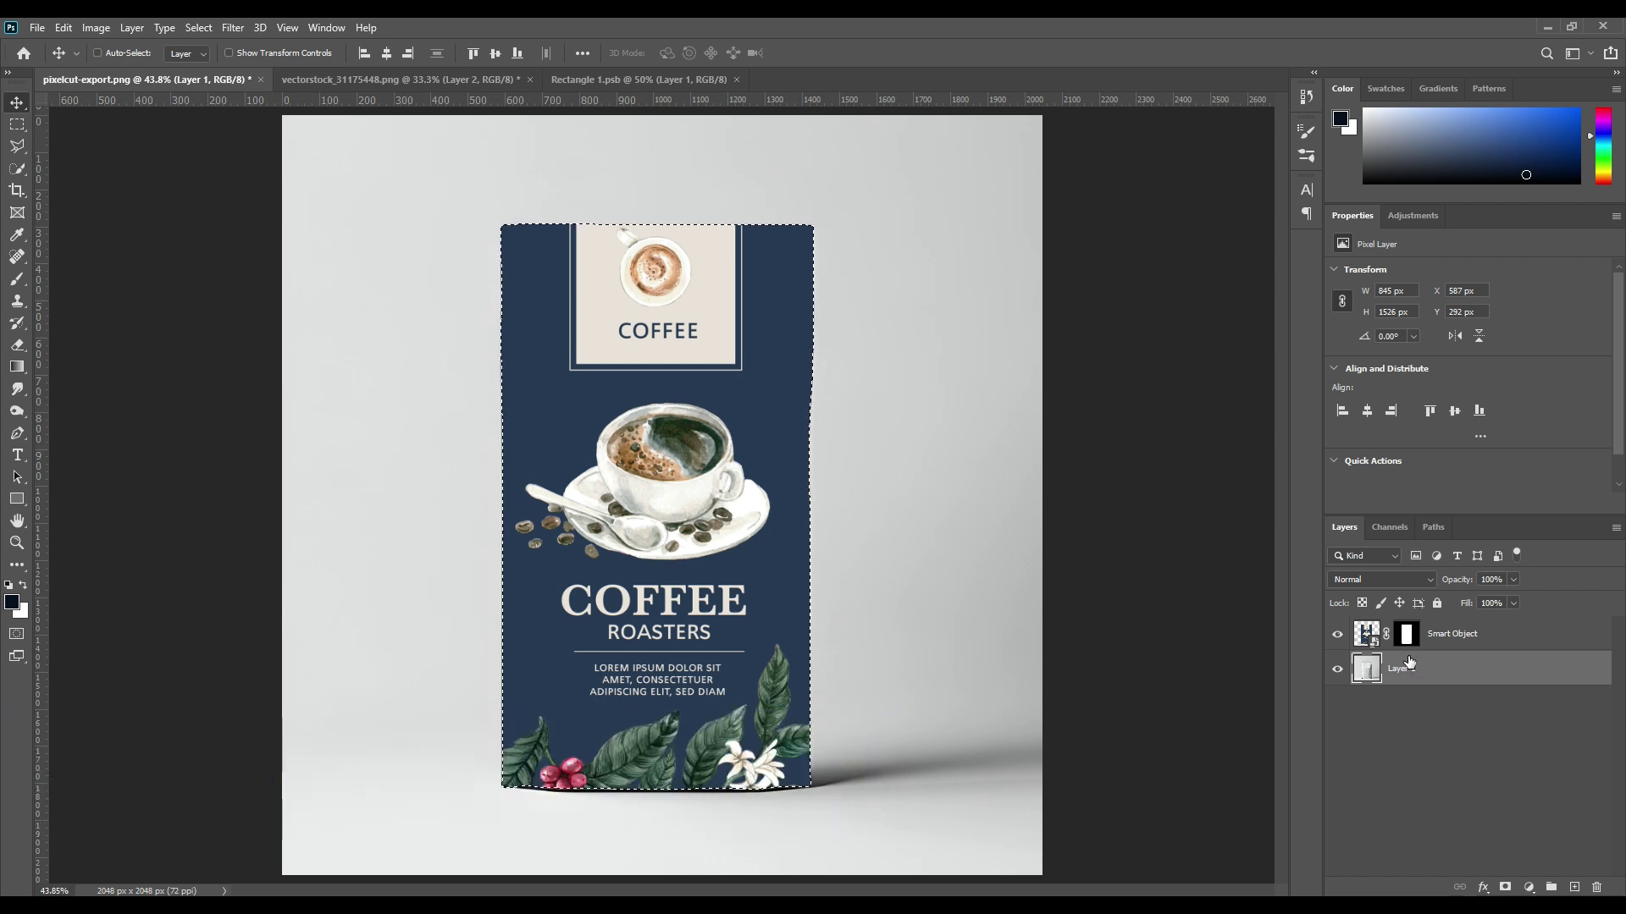
key("ctrl+j")
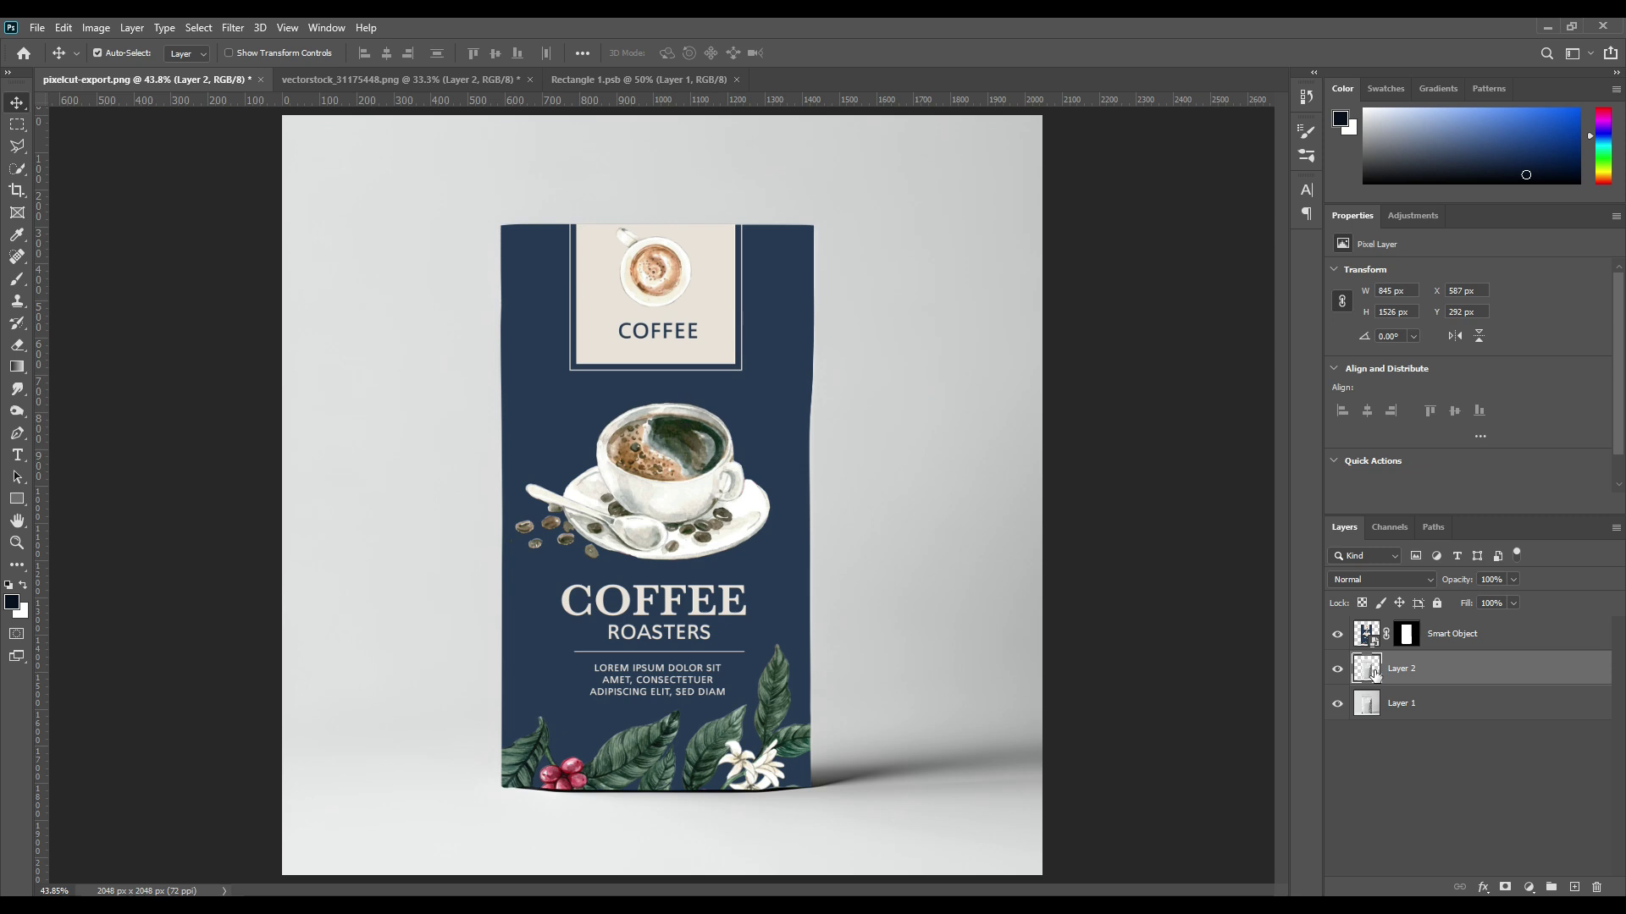
Move the copied pouch layer above the Smart Object layer and duplicate it twice.
left_click_drag(1421, 672, 1404, 634)
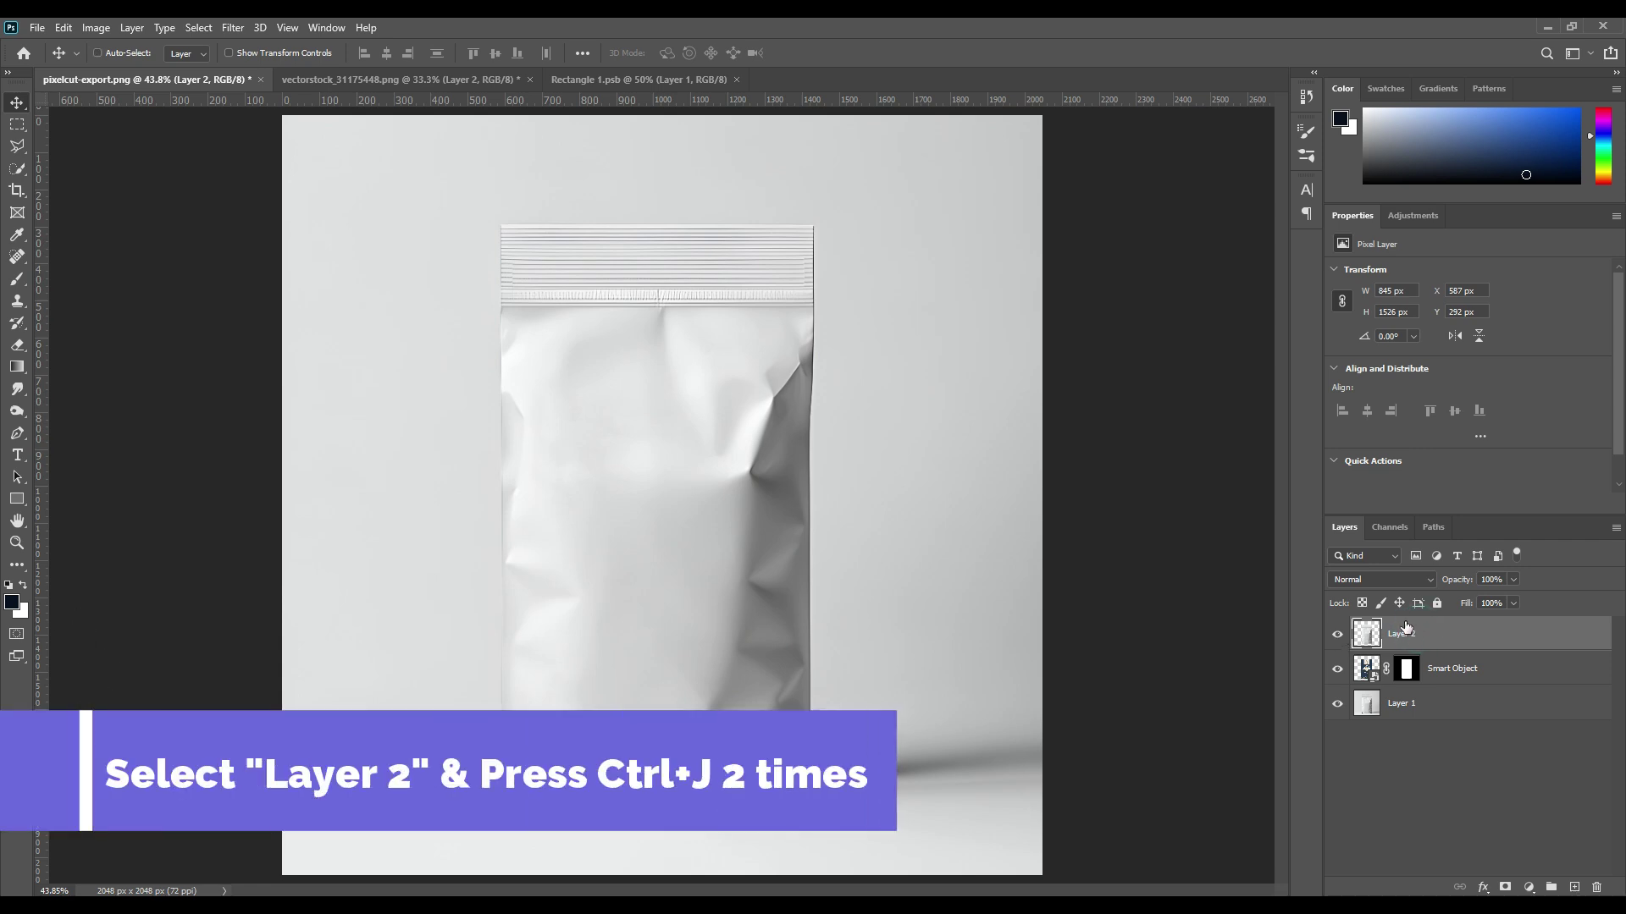
key("ctrl+j")
key("ctrl+j")
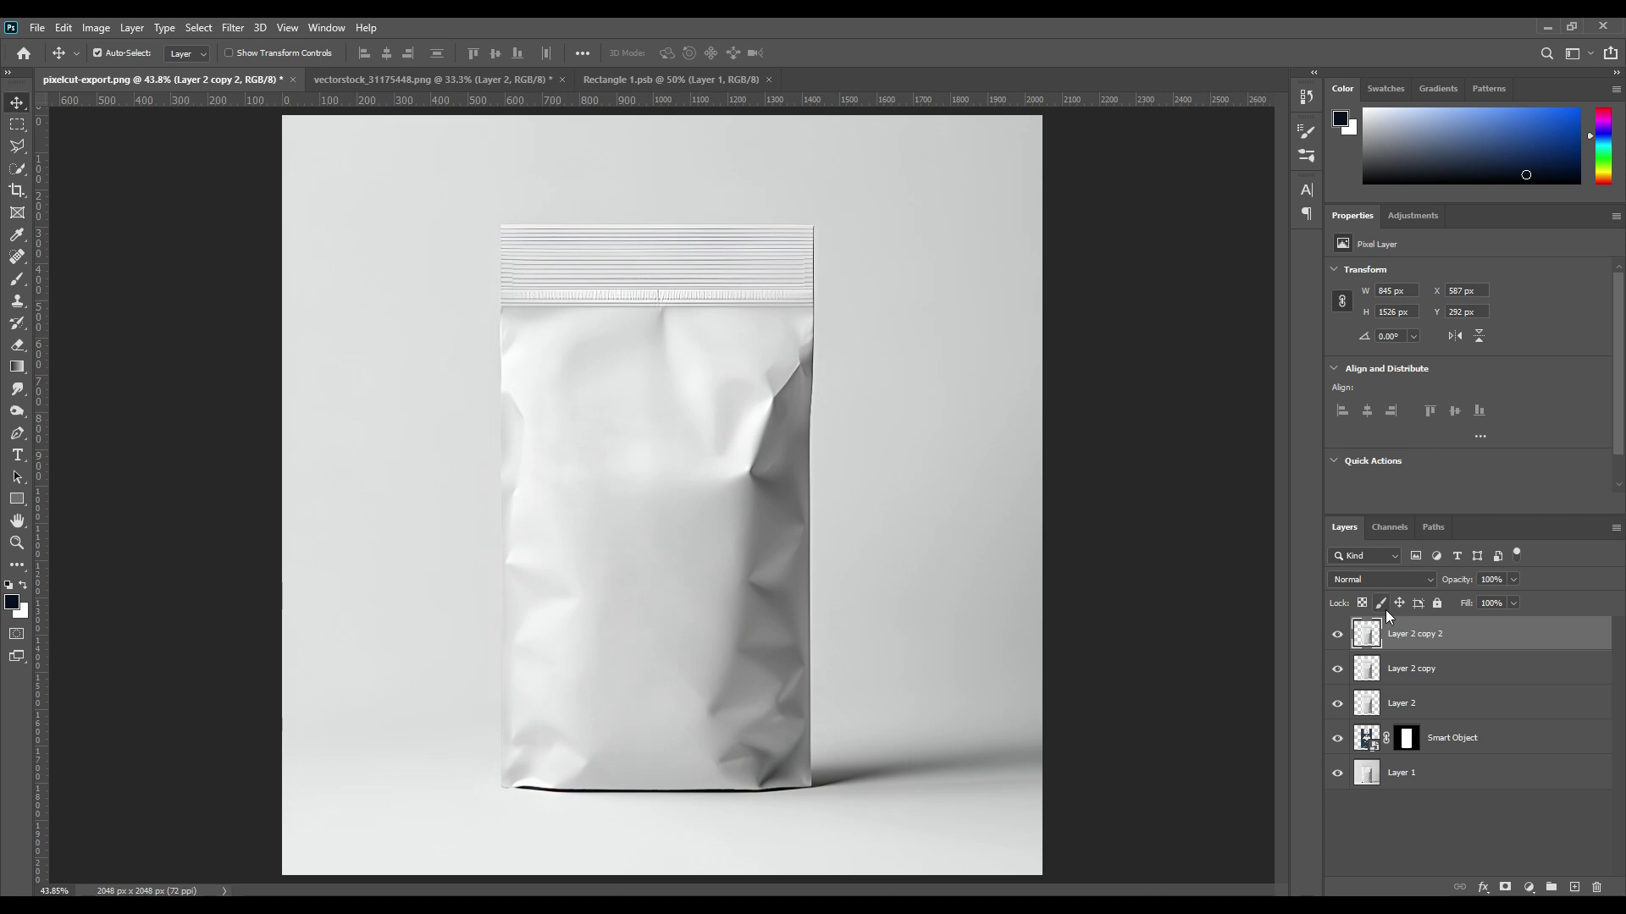
Rename the three pouch copies, from the uppermost down, as Light, Midtone and Shadow.
double_click(1407, 633)
type("Light")
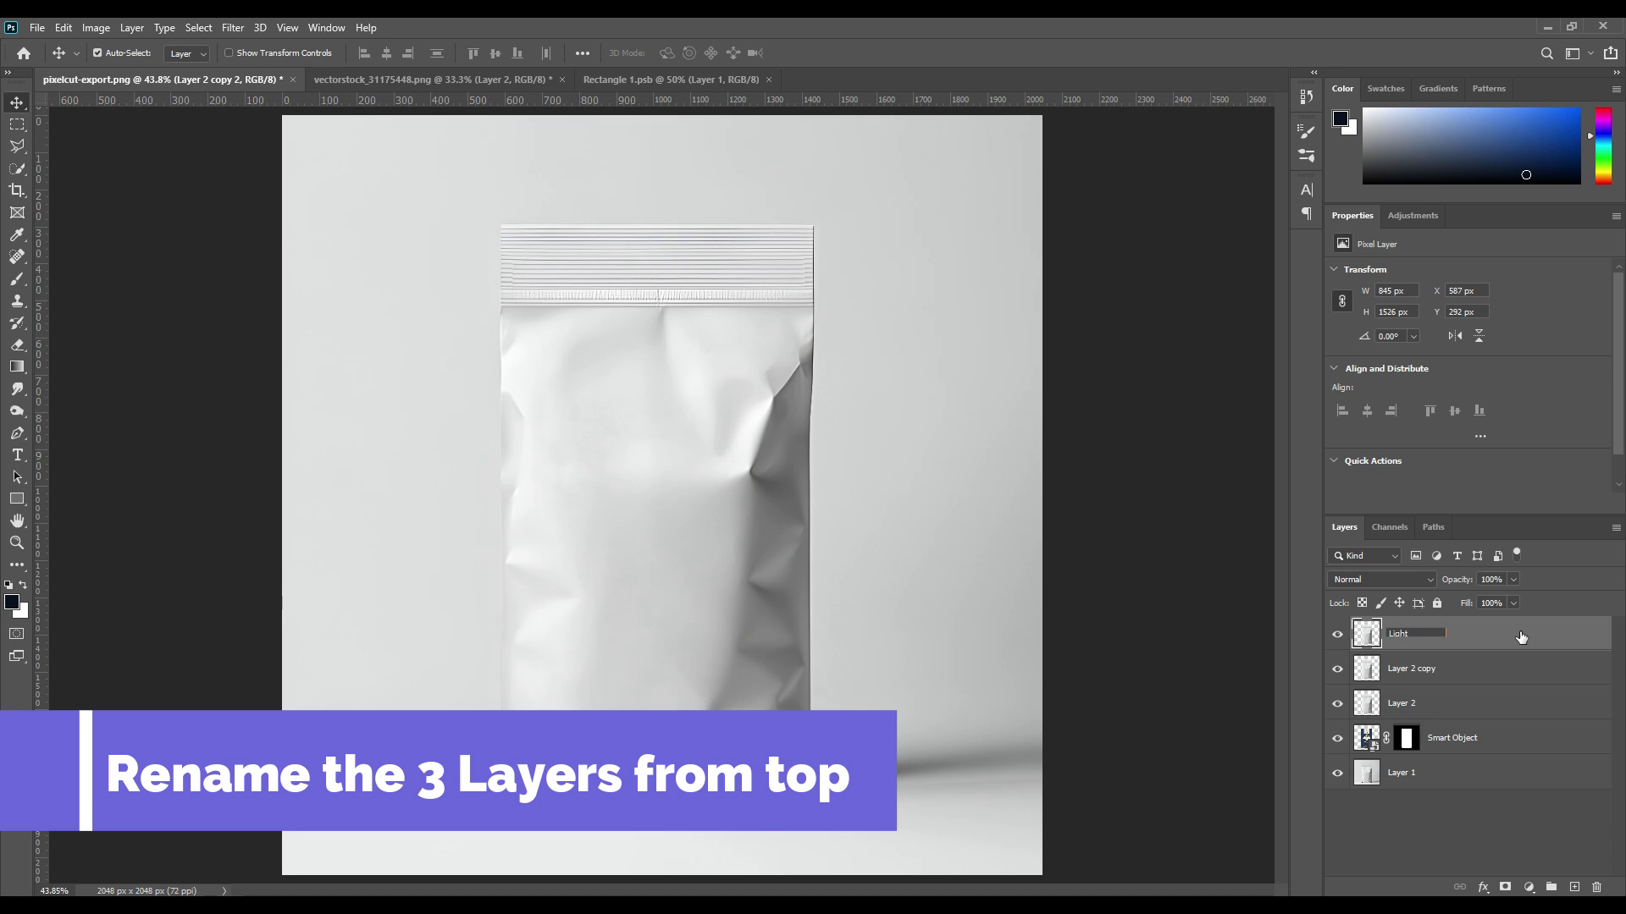
key("Return")
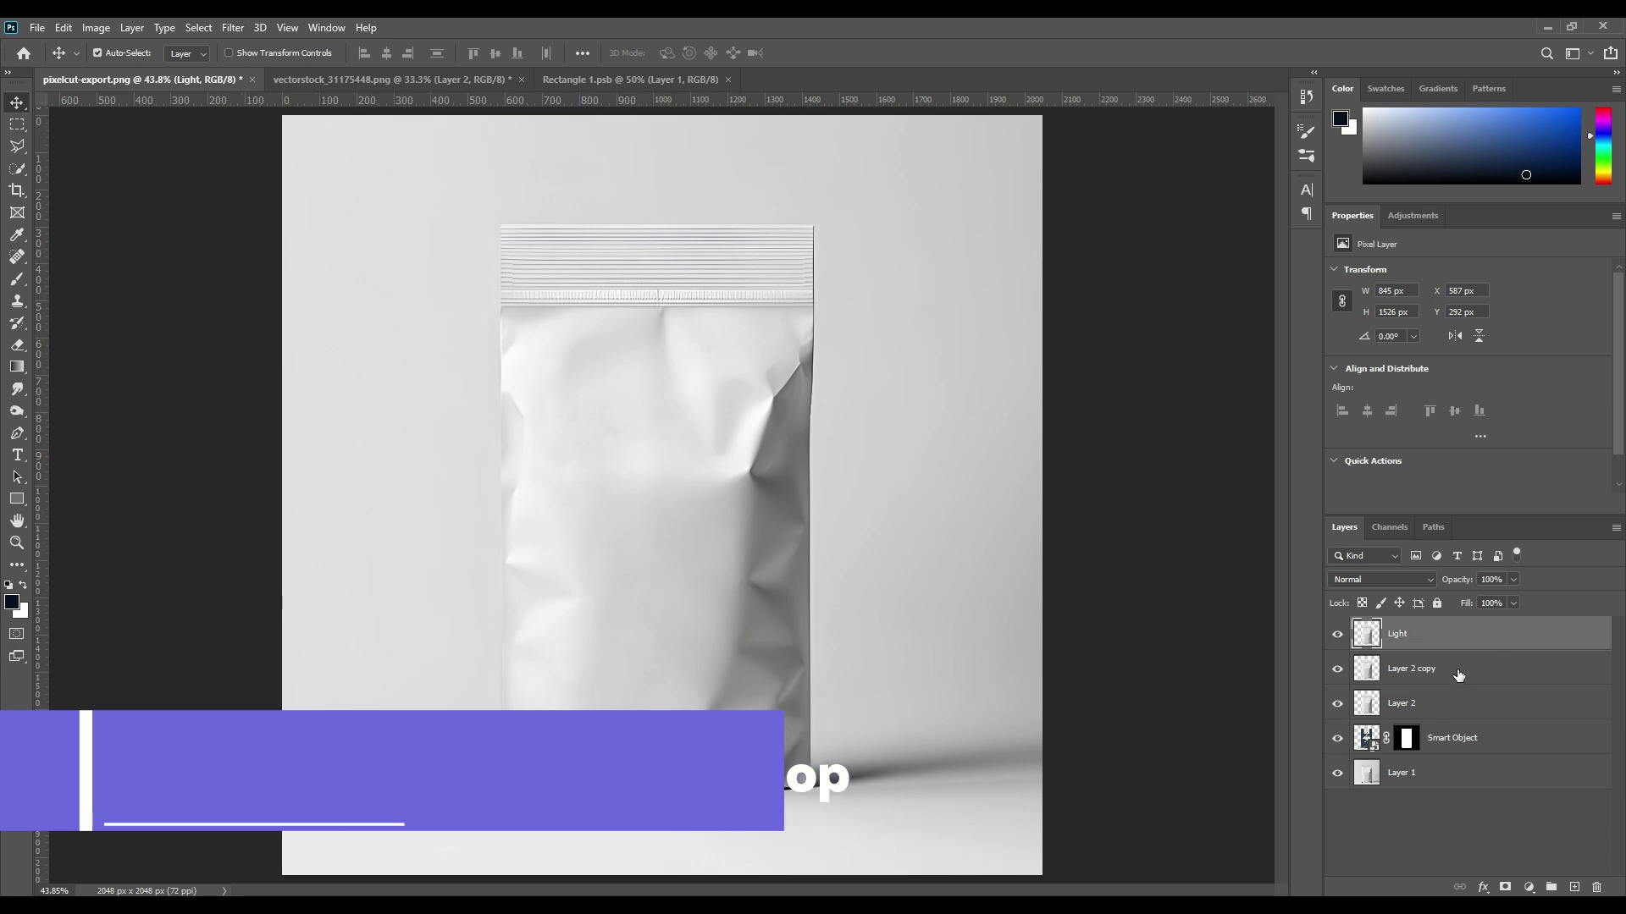
double_click(1422, 668)
type("Midton")
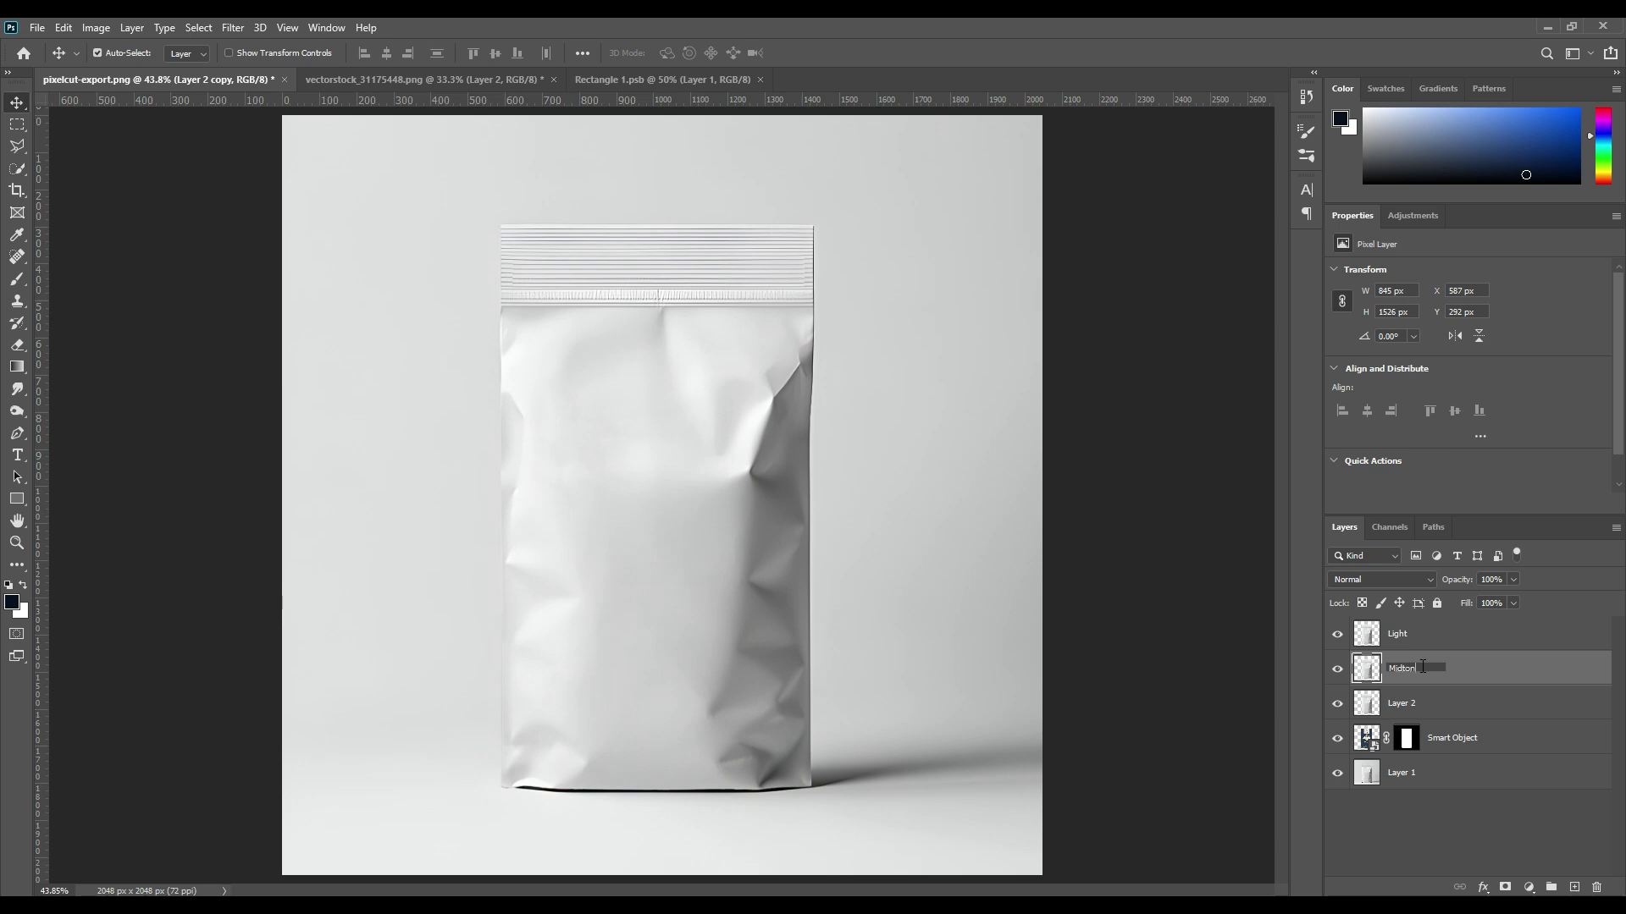
key("Return")
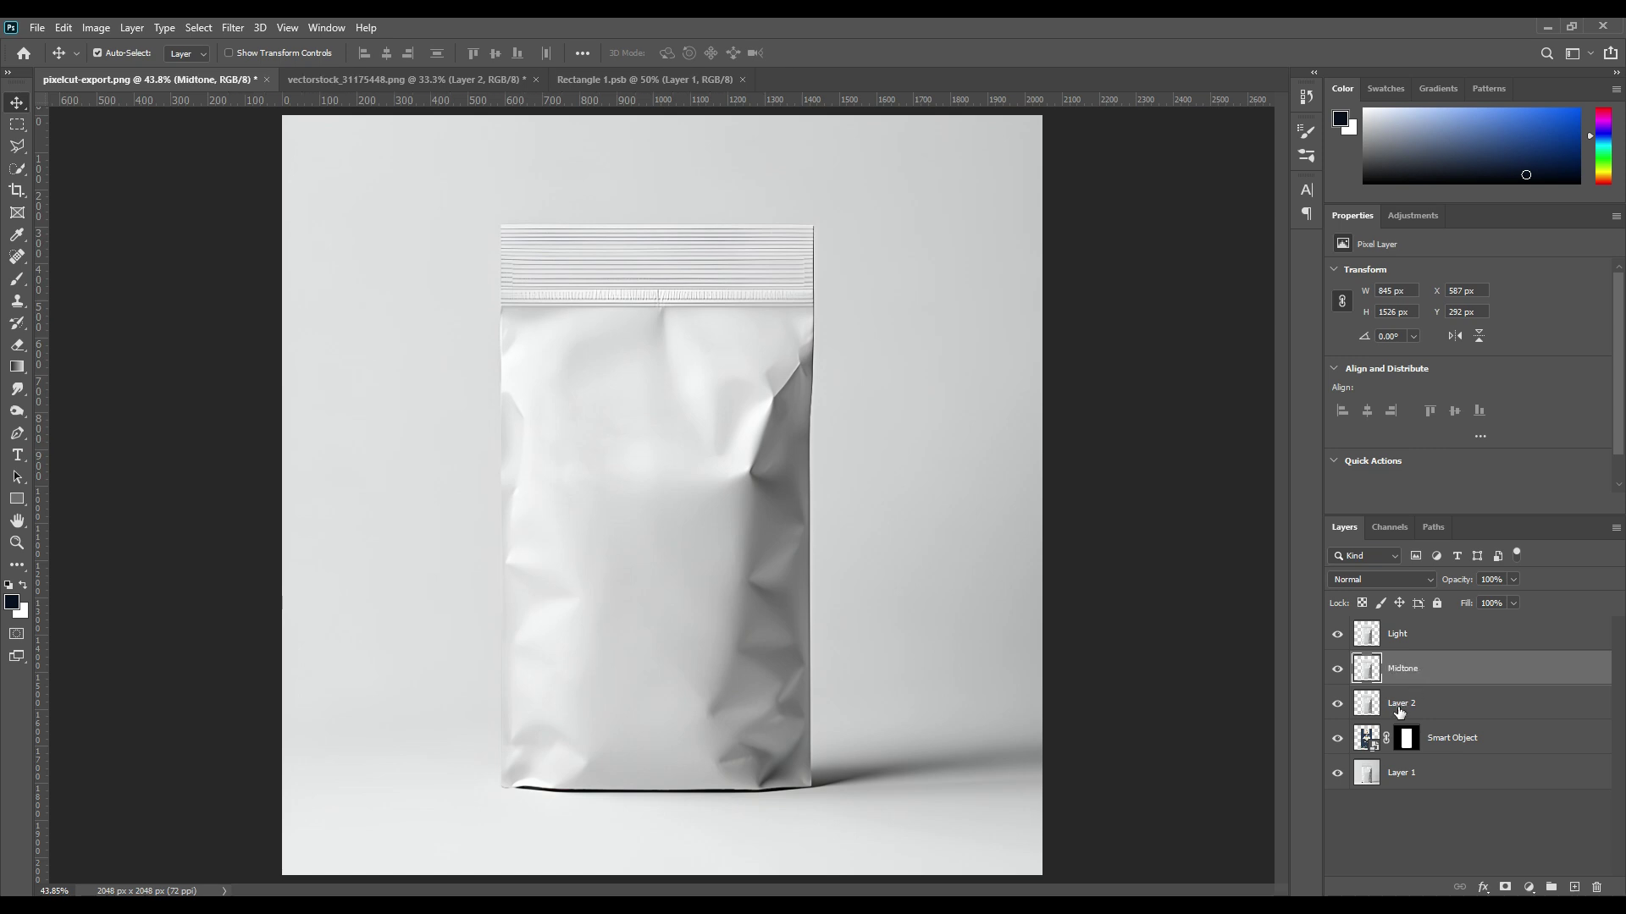
double_click(1402, 703)
type("S")
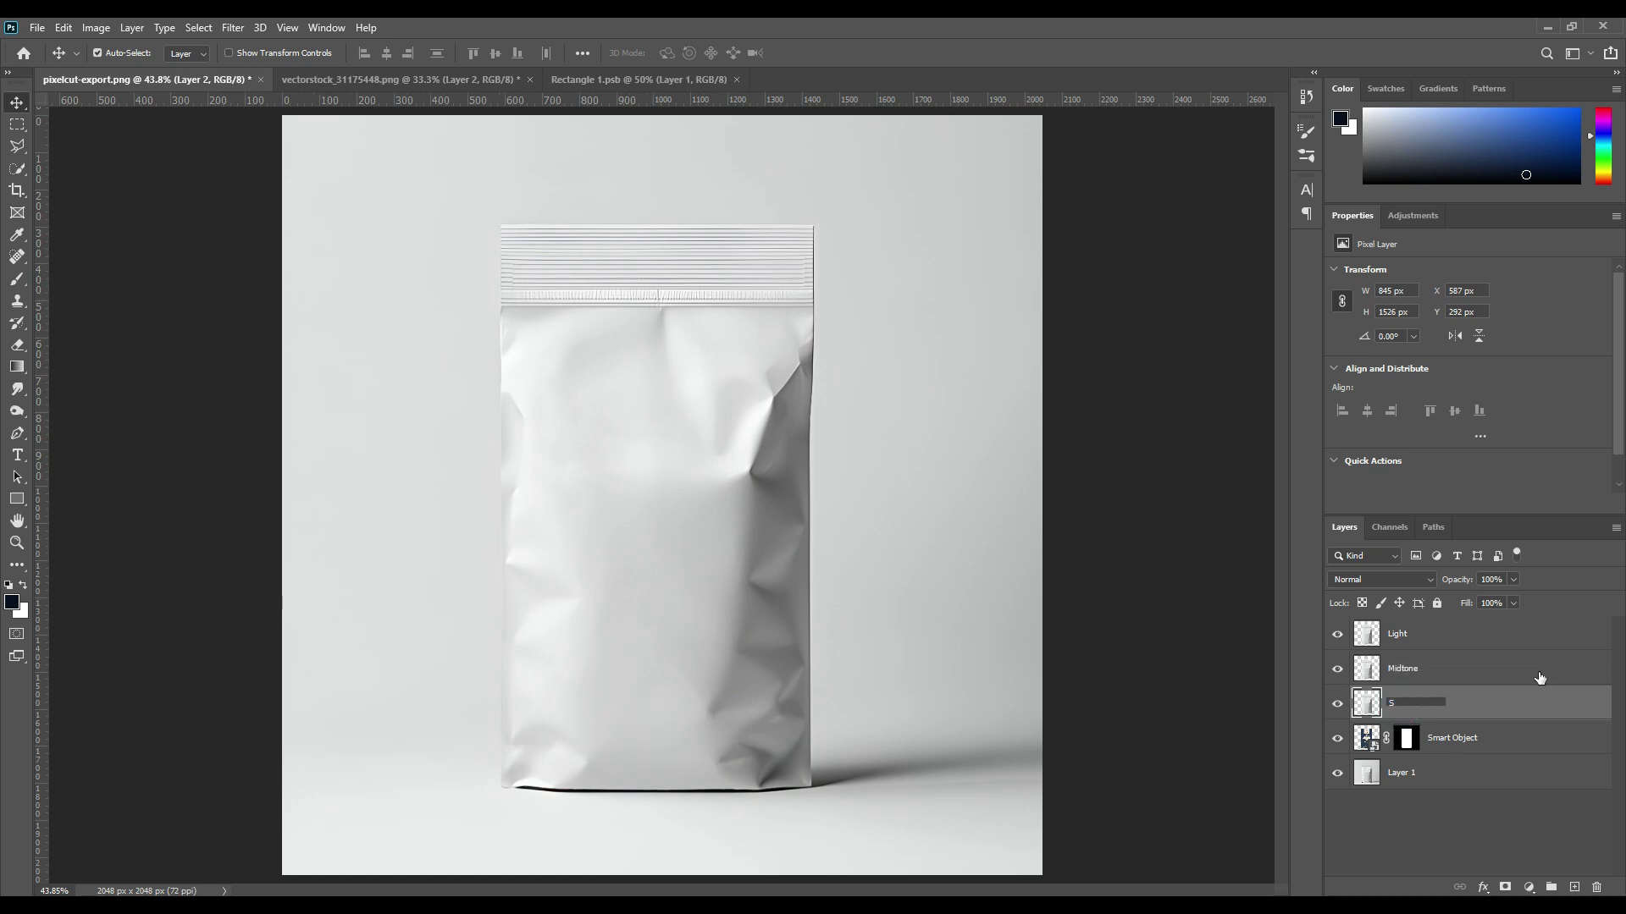
type("hadow")
key("Return")
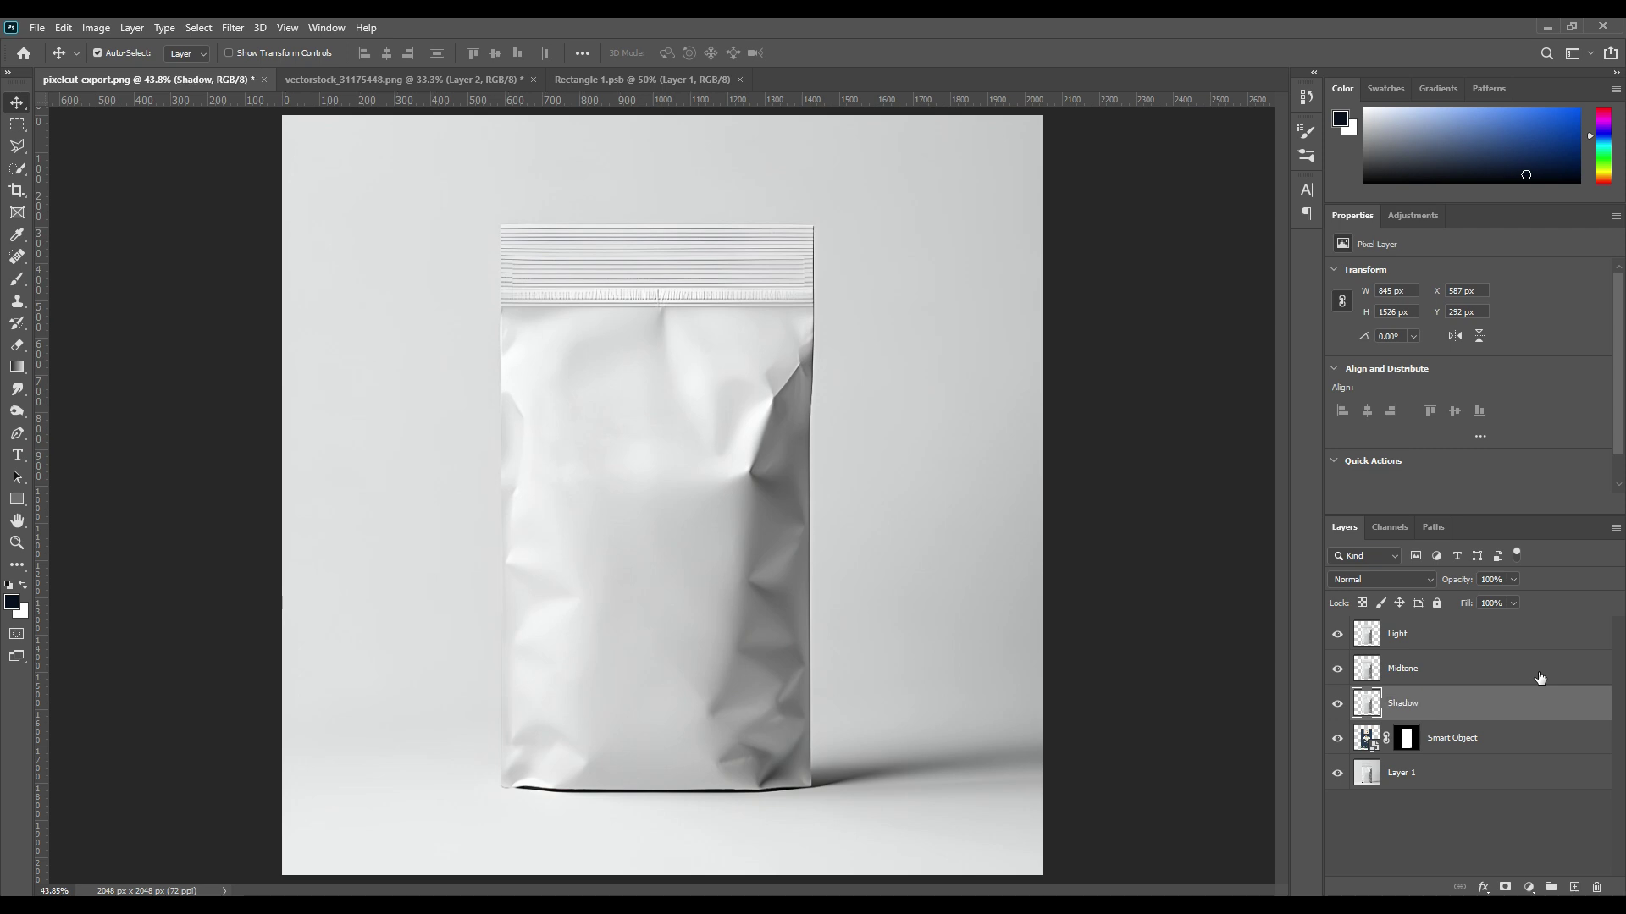
Hide the Light and Midtone layers.
left_click(1473, 637)
left_click(1337, 635)
left_click(1337, 669)
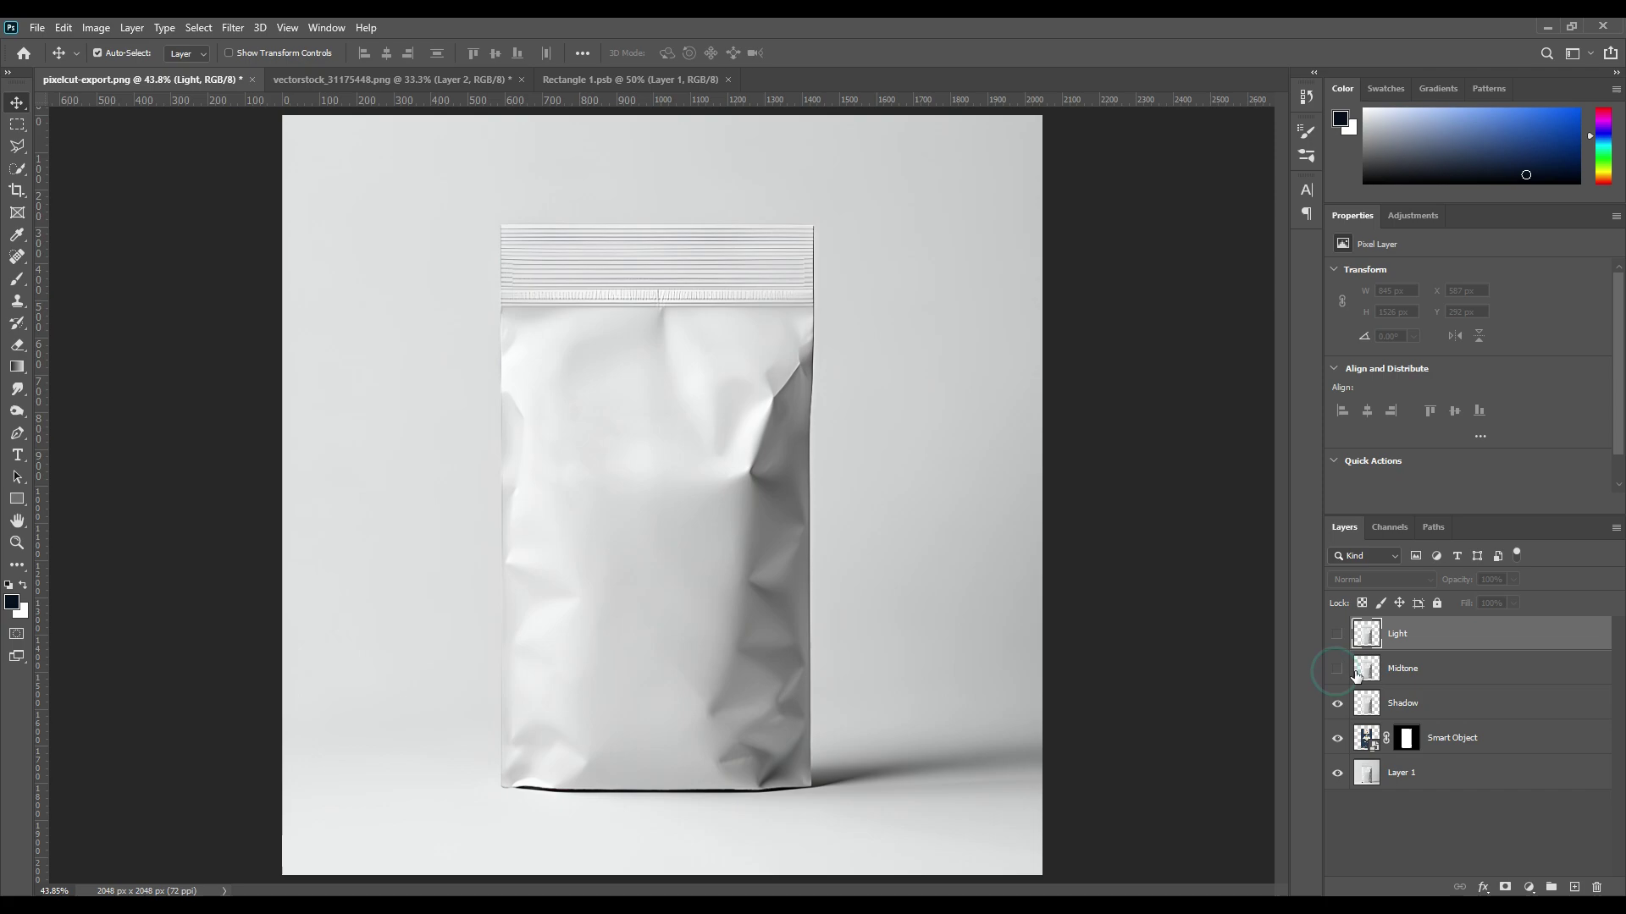
Set the Shadow layer's blend mode to Multiply.
left_click(1420, 706)
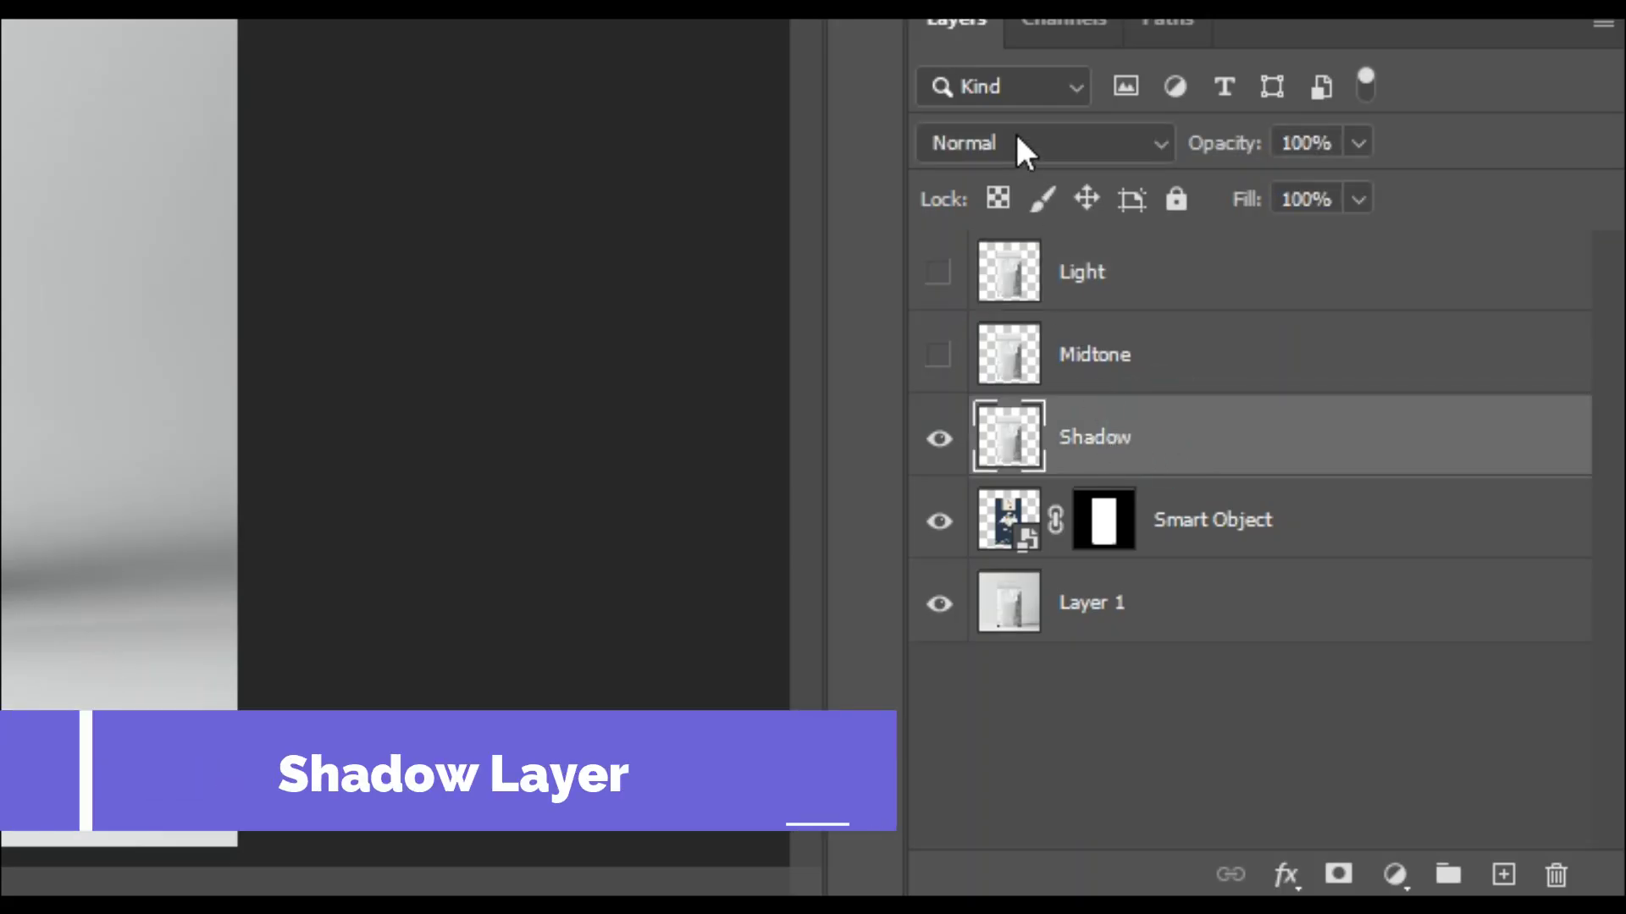
left_click(1017, 140)
scroll(1020, 148, "down", 3)
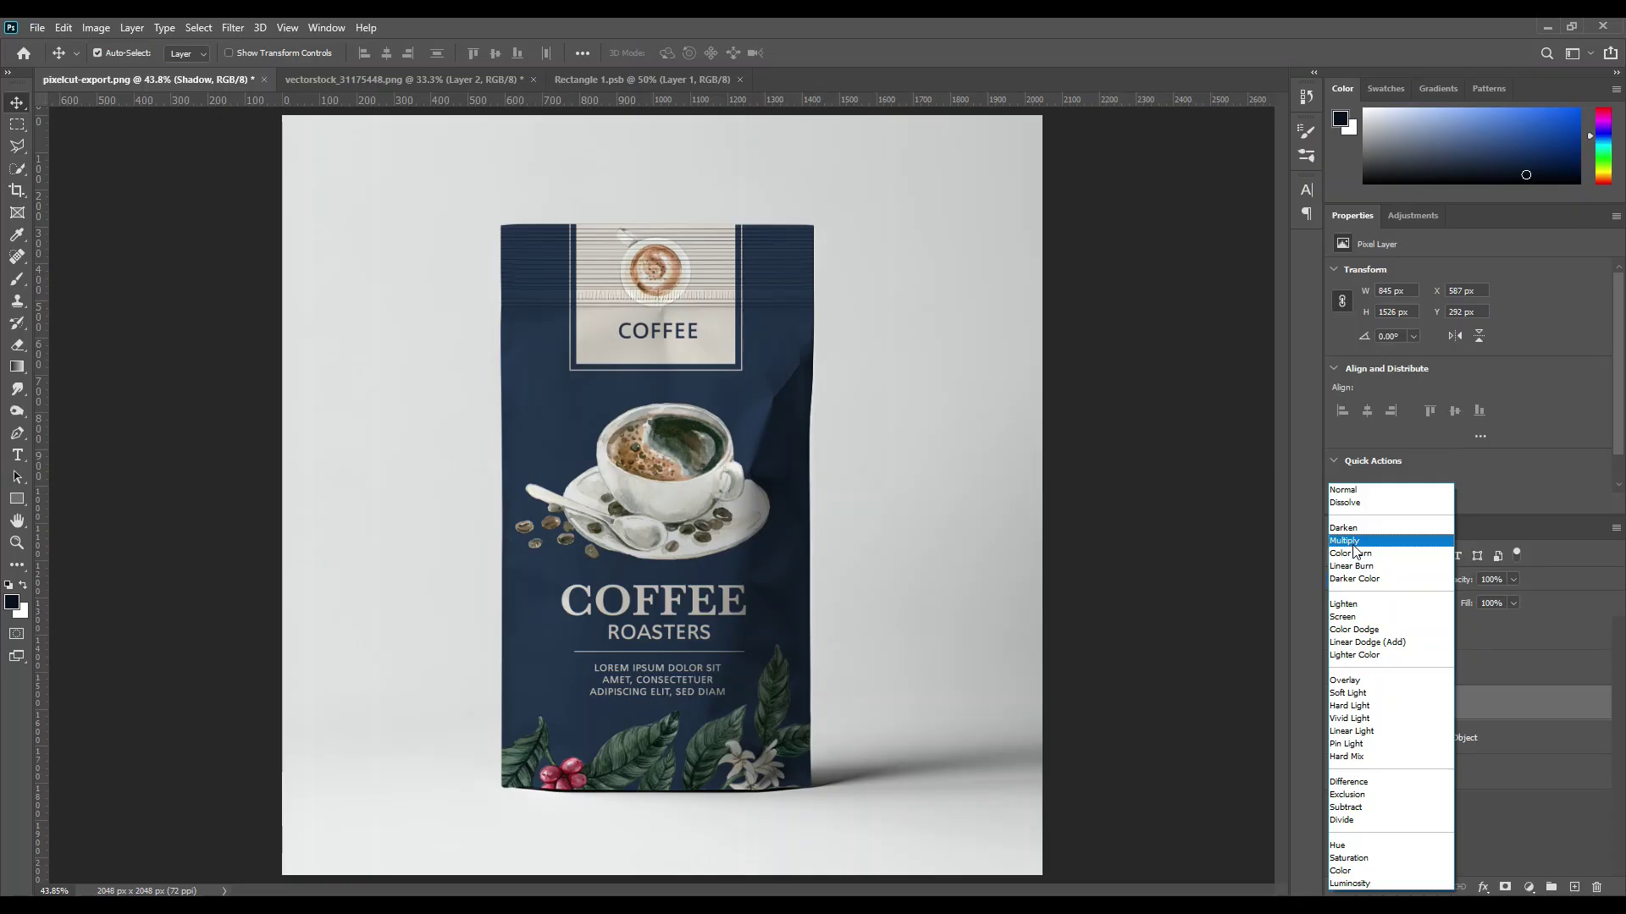
left_click(1353, 543)
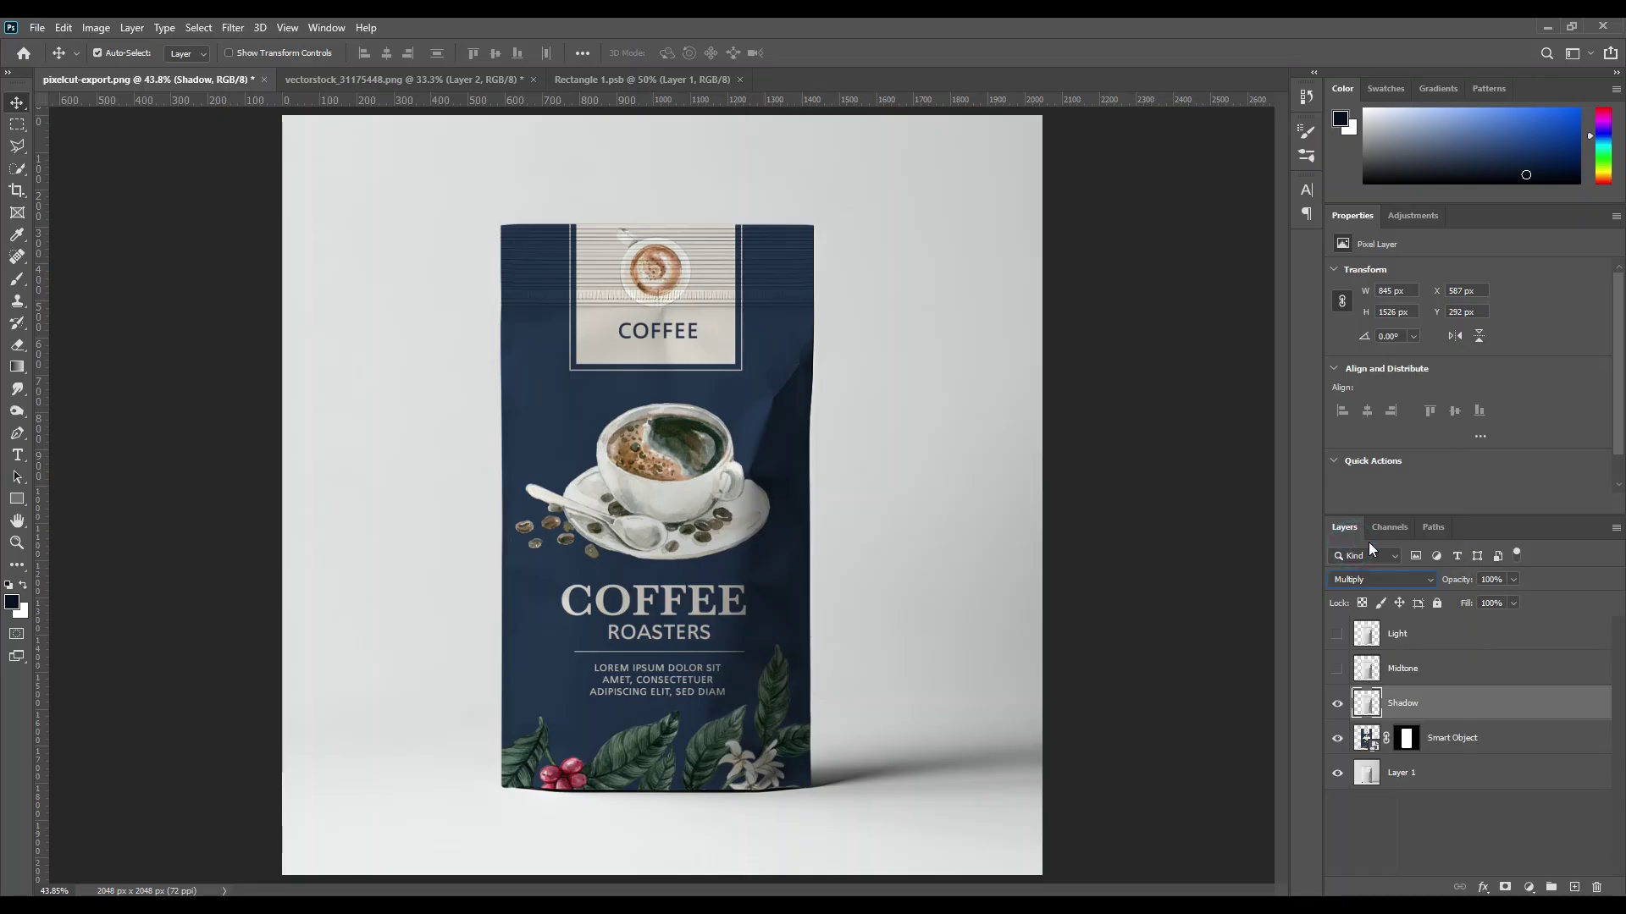
Show the Midtone layer and set its blend mode to Linear Dodge (Add).
left_click(1338, 669)
left_click(1407, 673)
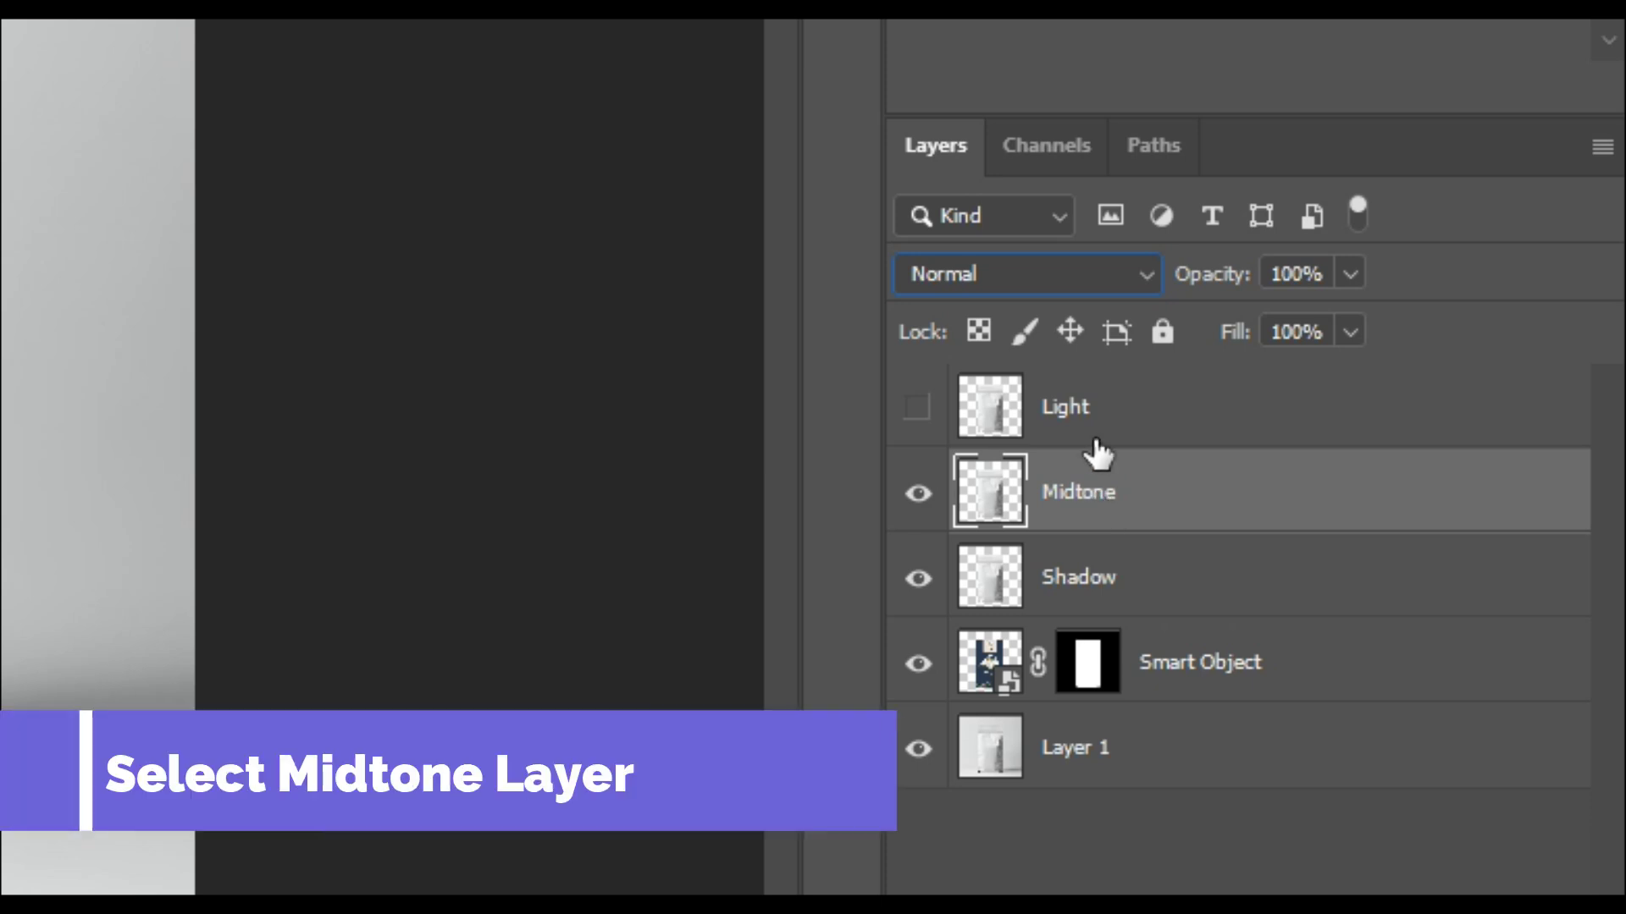
left_click(1028, 269)
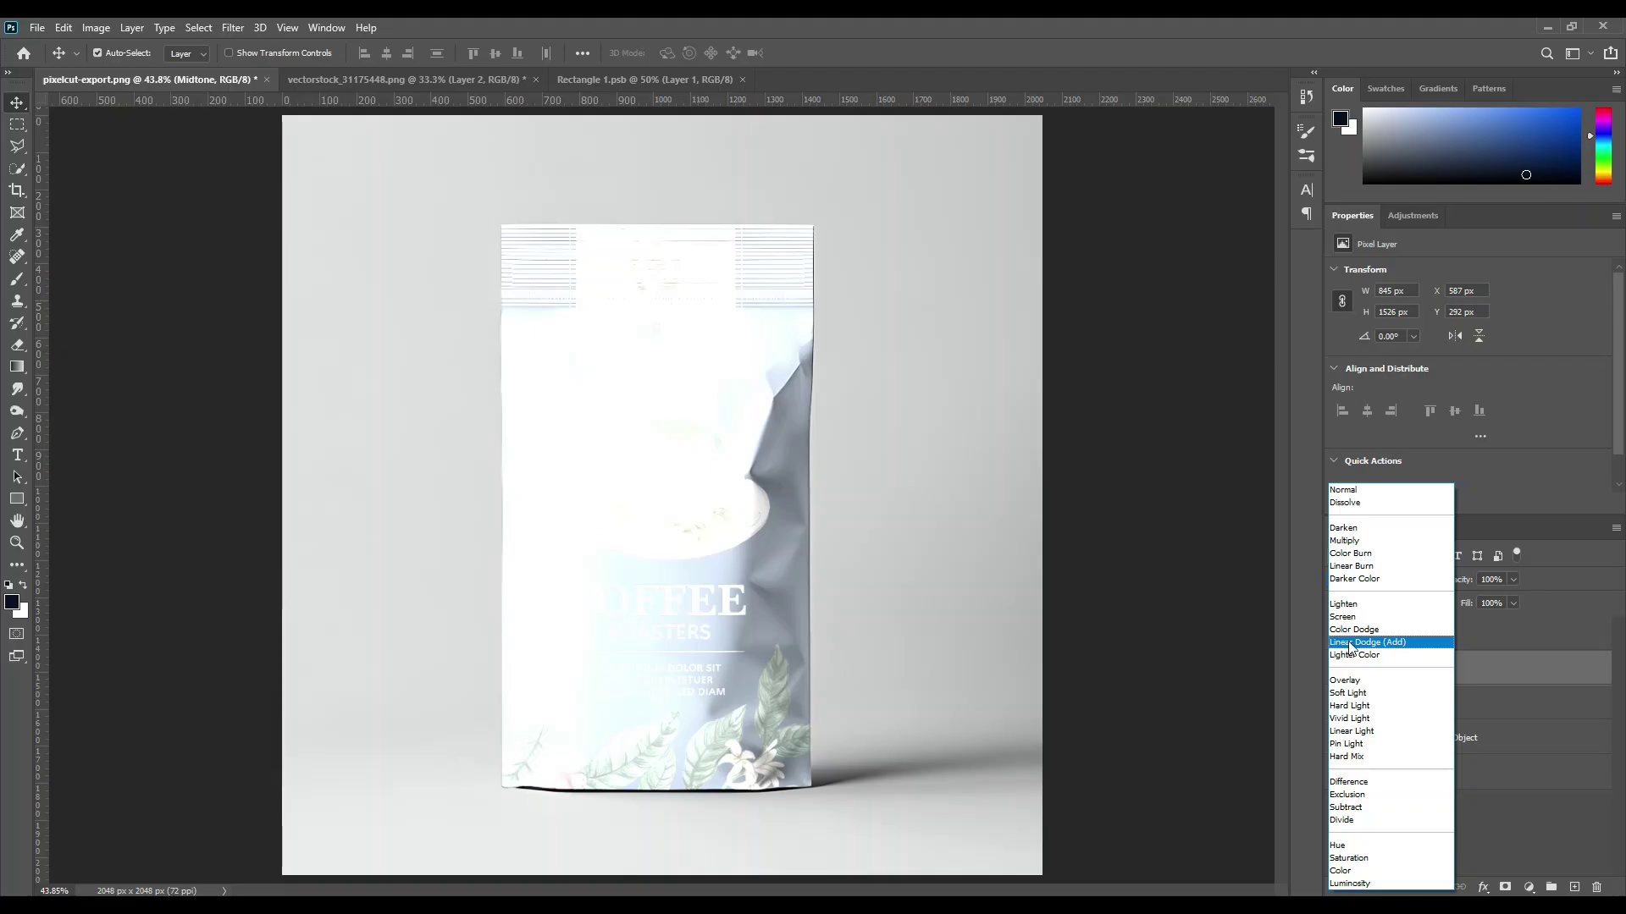
left_click(1354, 649)
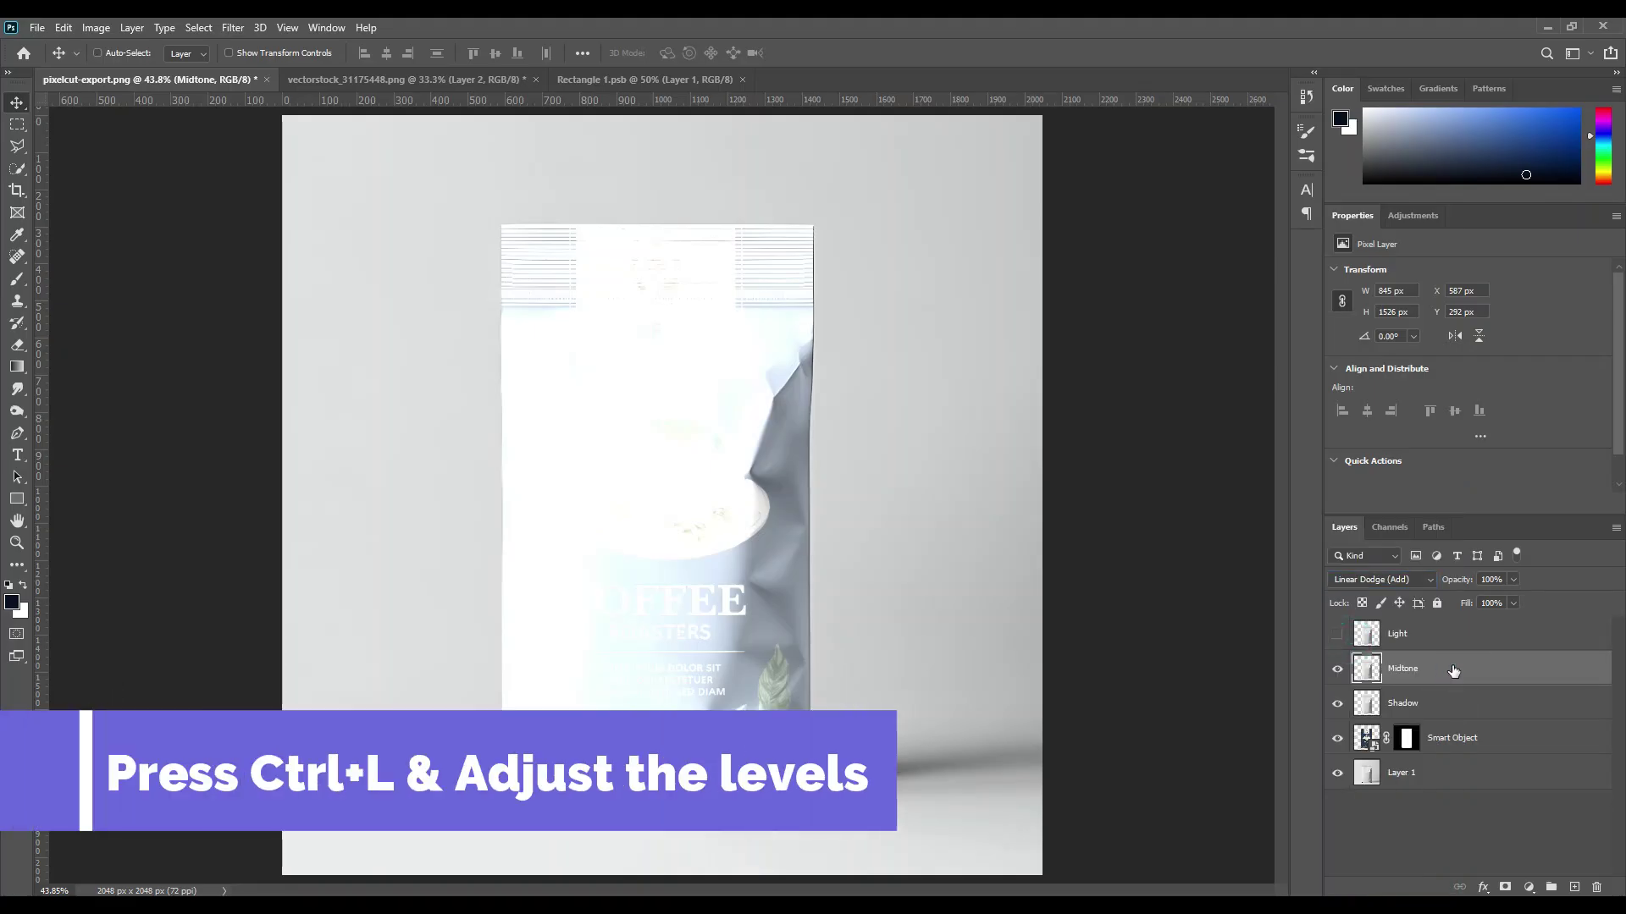
Apply Levels to the Midtone layer with the input black level at 210 and the output white level at 75.
key("ctrl+l")
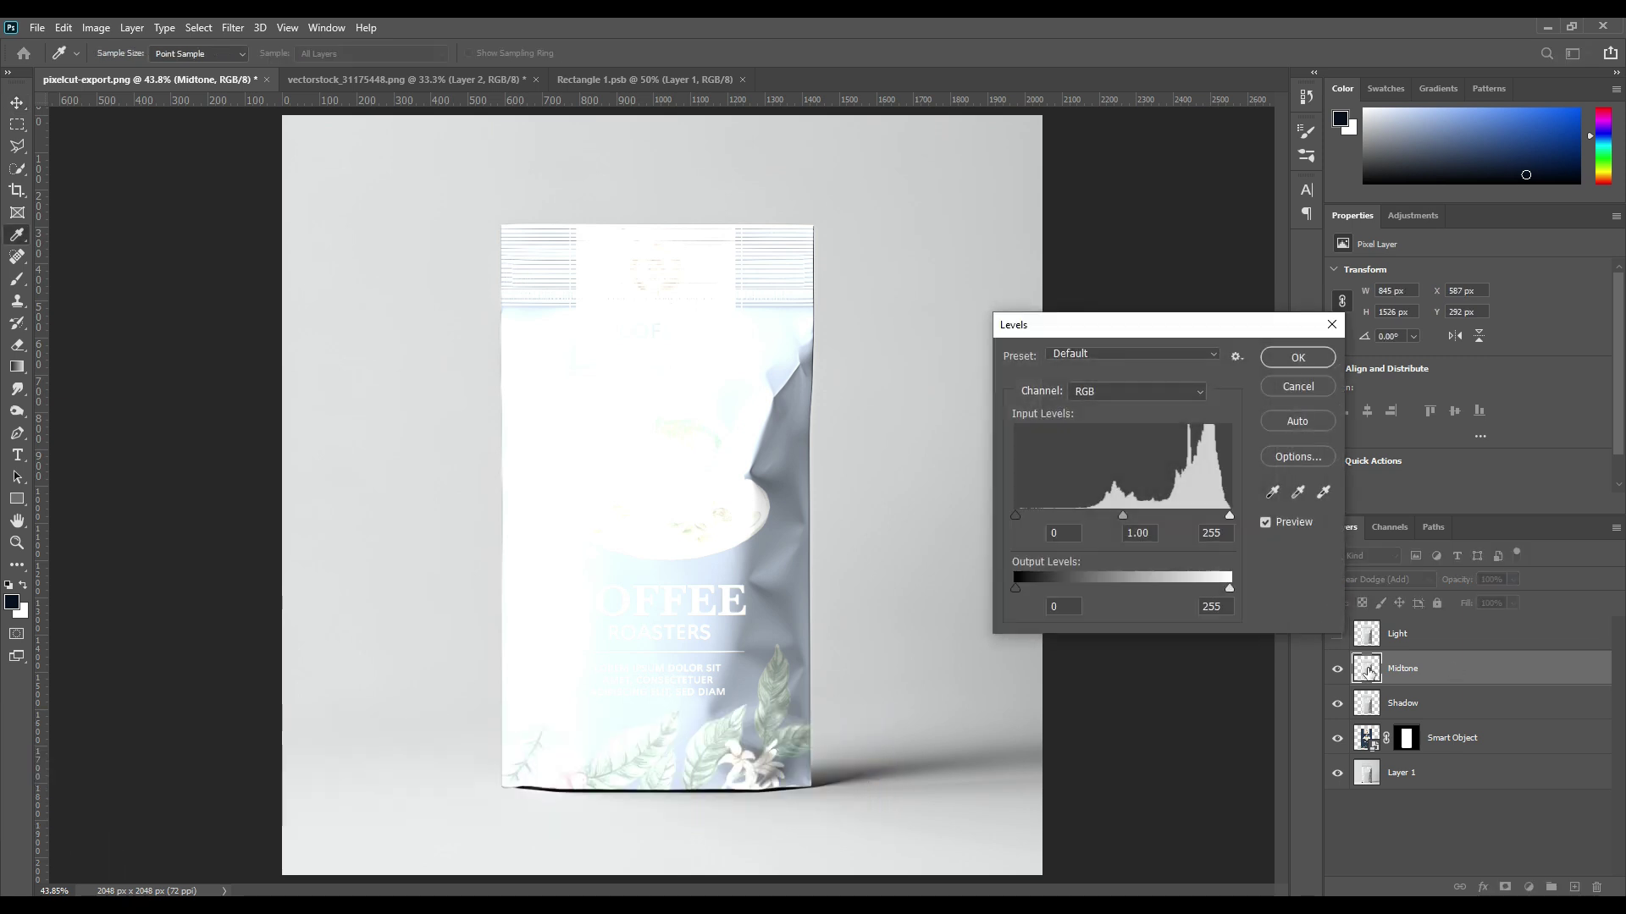
left_click_drag(1015, 514, 1191, 515)
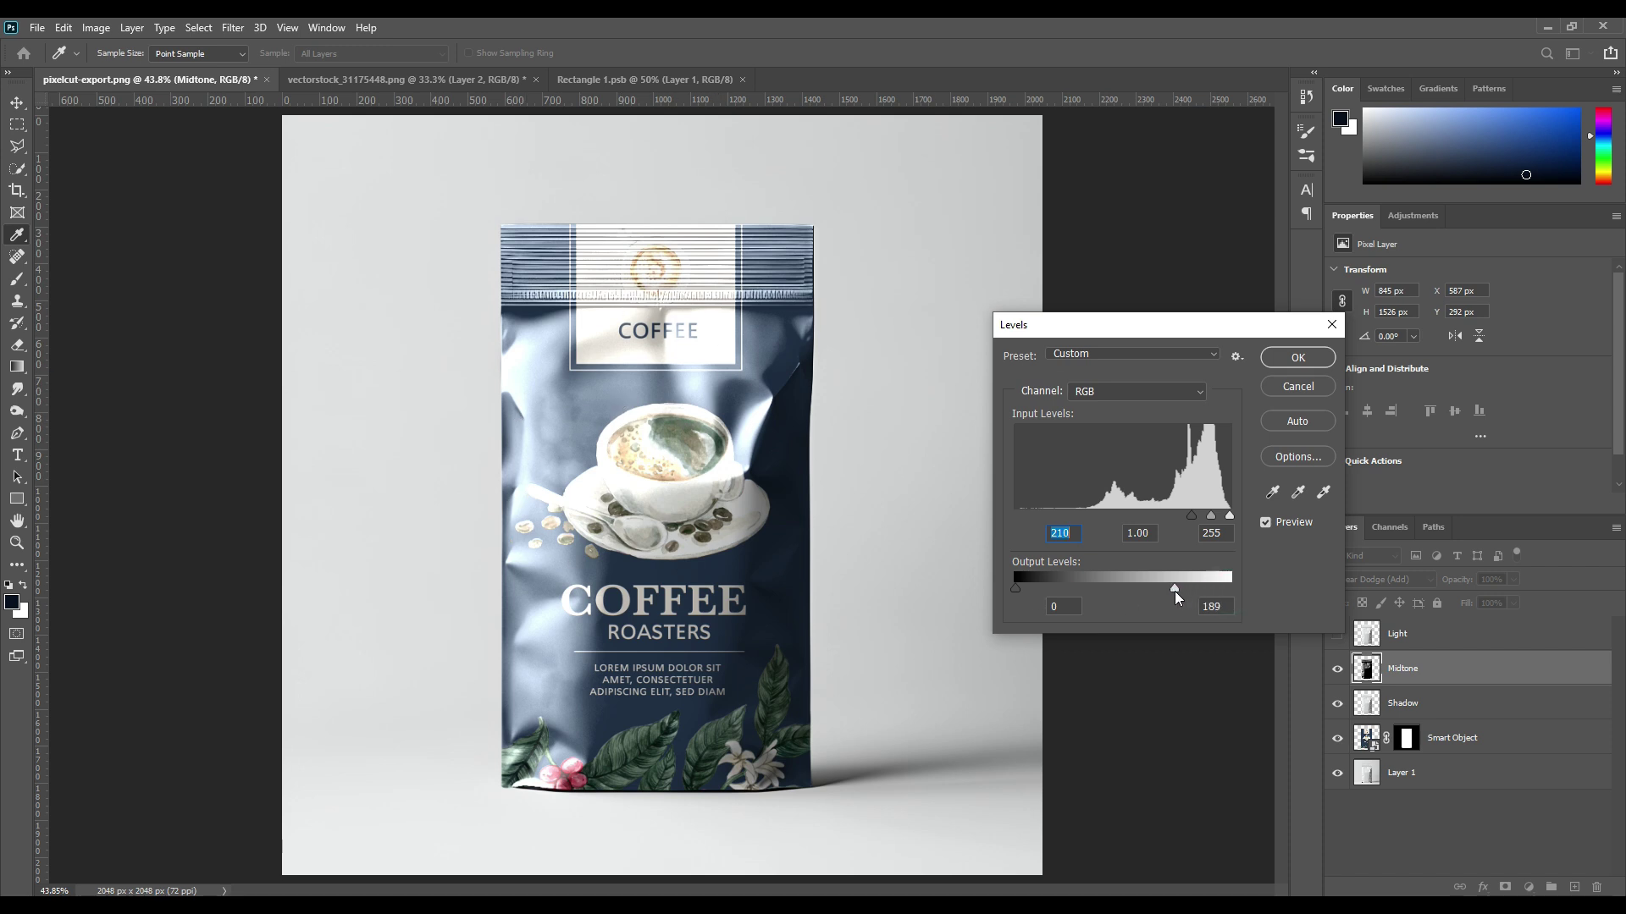
left_click_drag(1175, 591, 1079, 588)
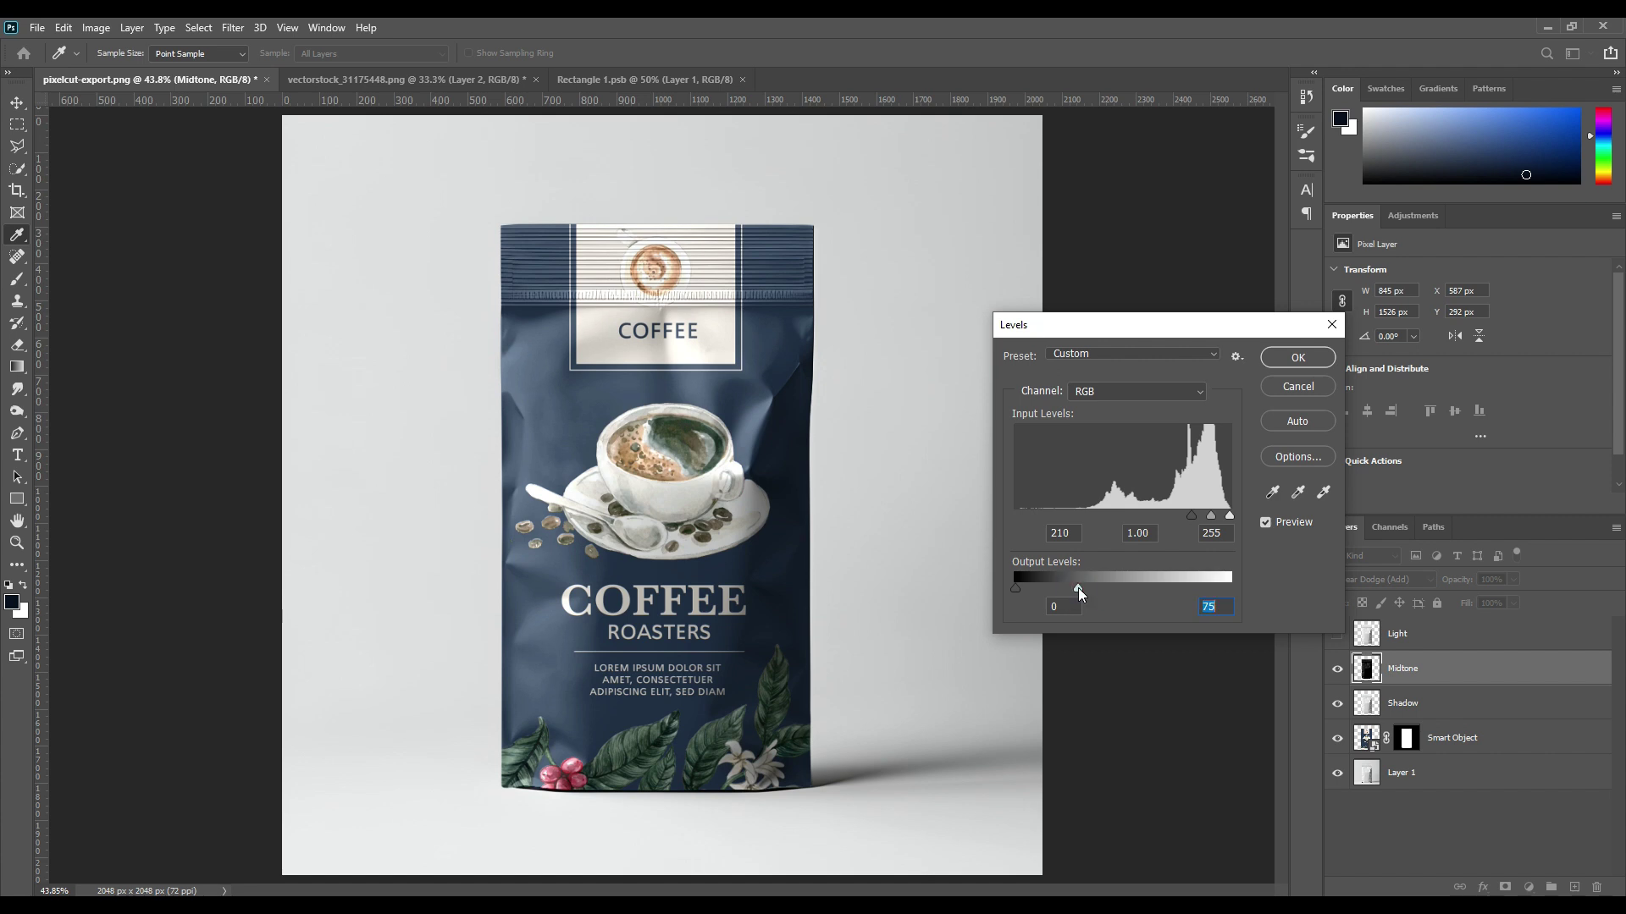
left_click(1297, 357)
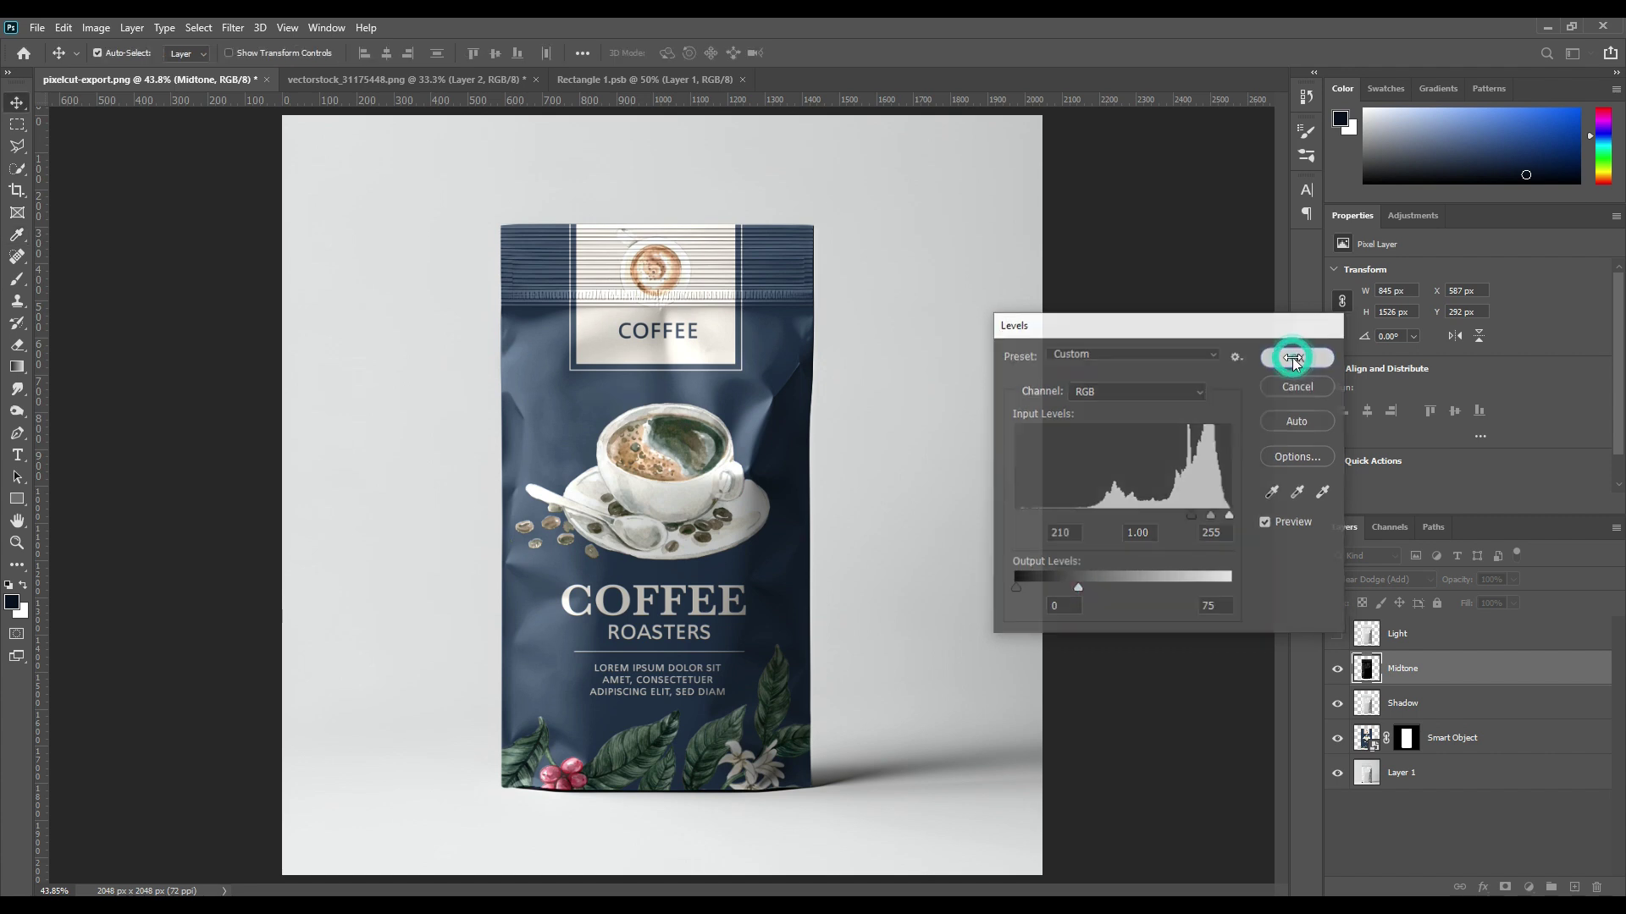
Show the Light layer and set its blend mode to Screen.
left_click(1335, 637)
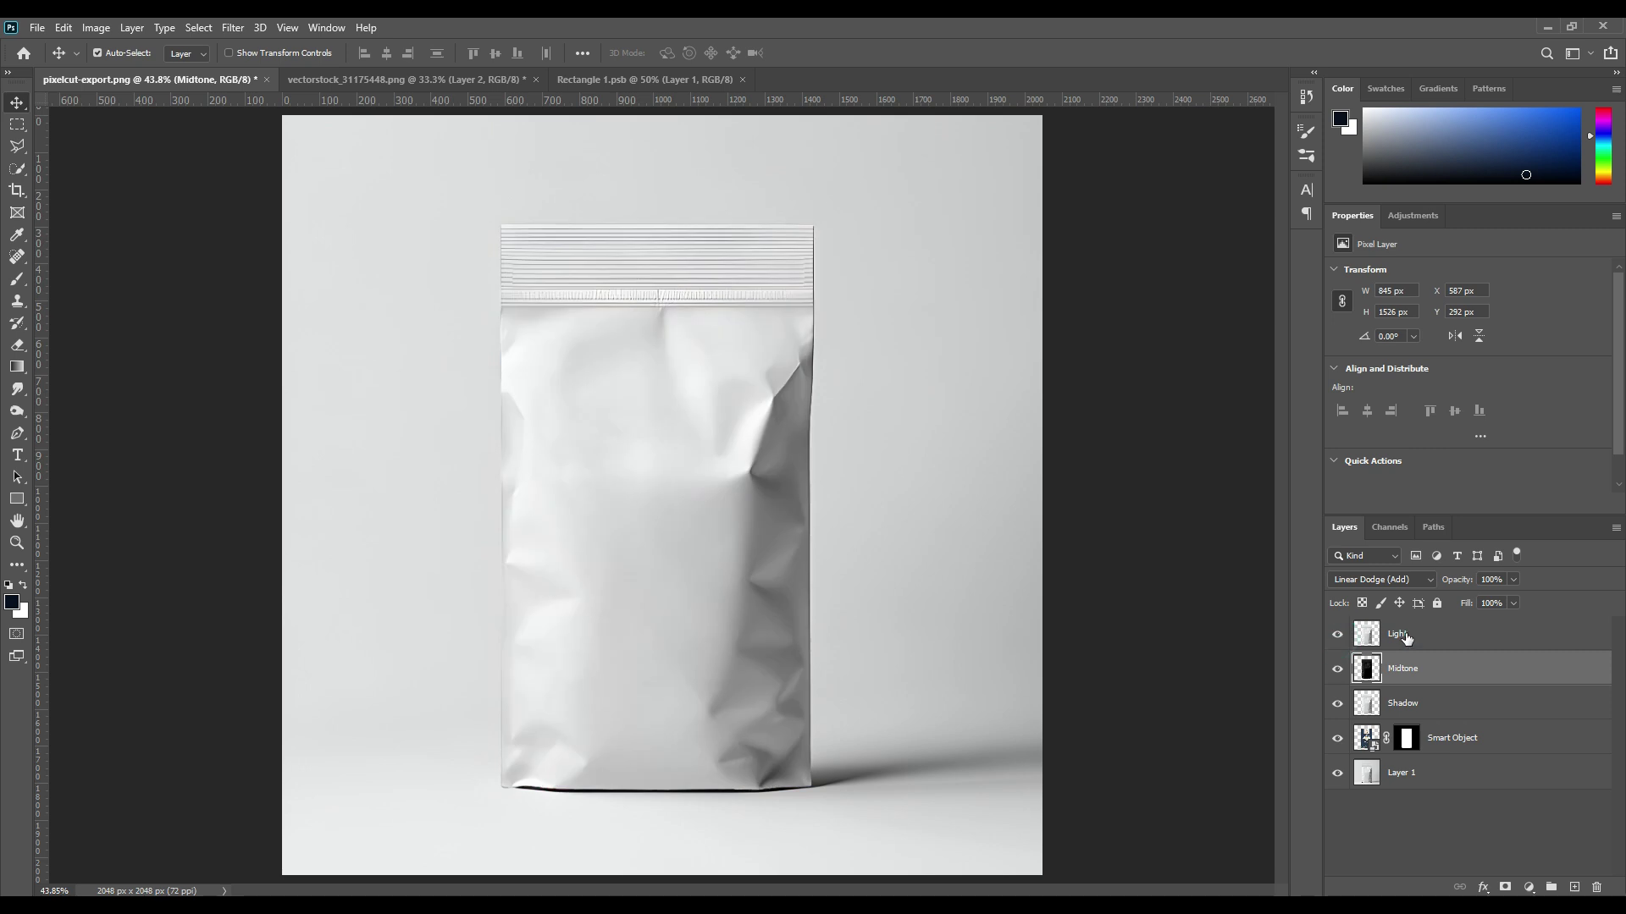
left_click(1406, 635)
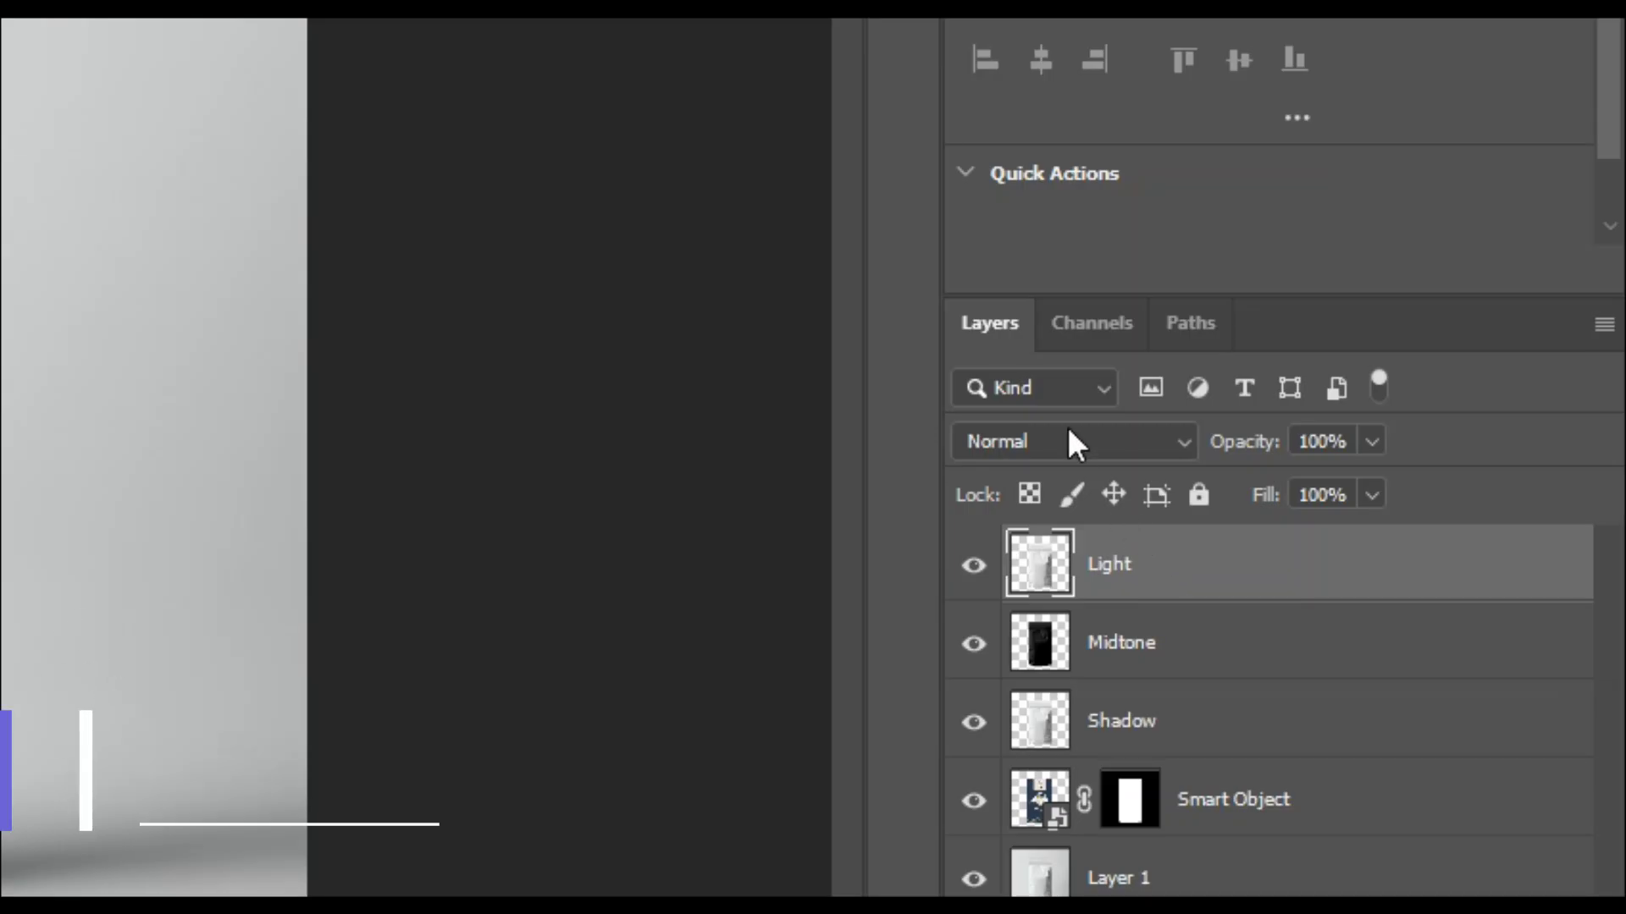
left_click(1380, 578)
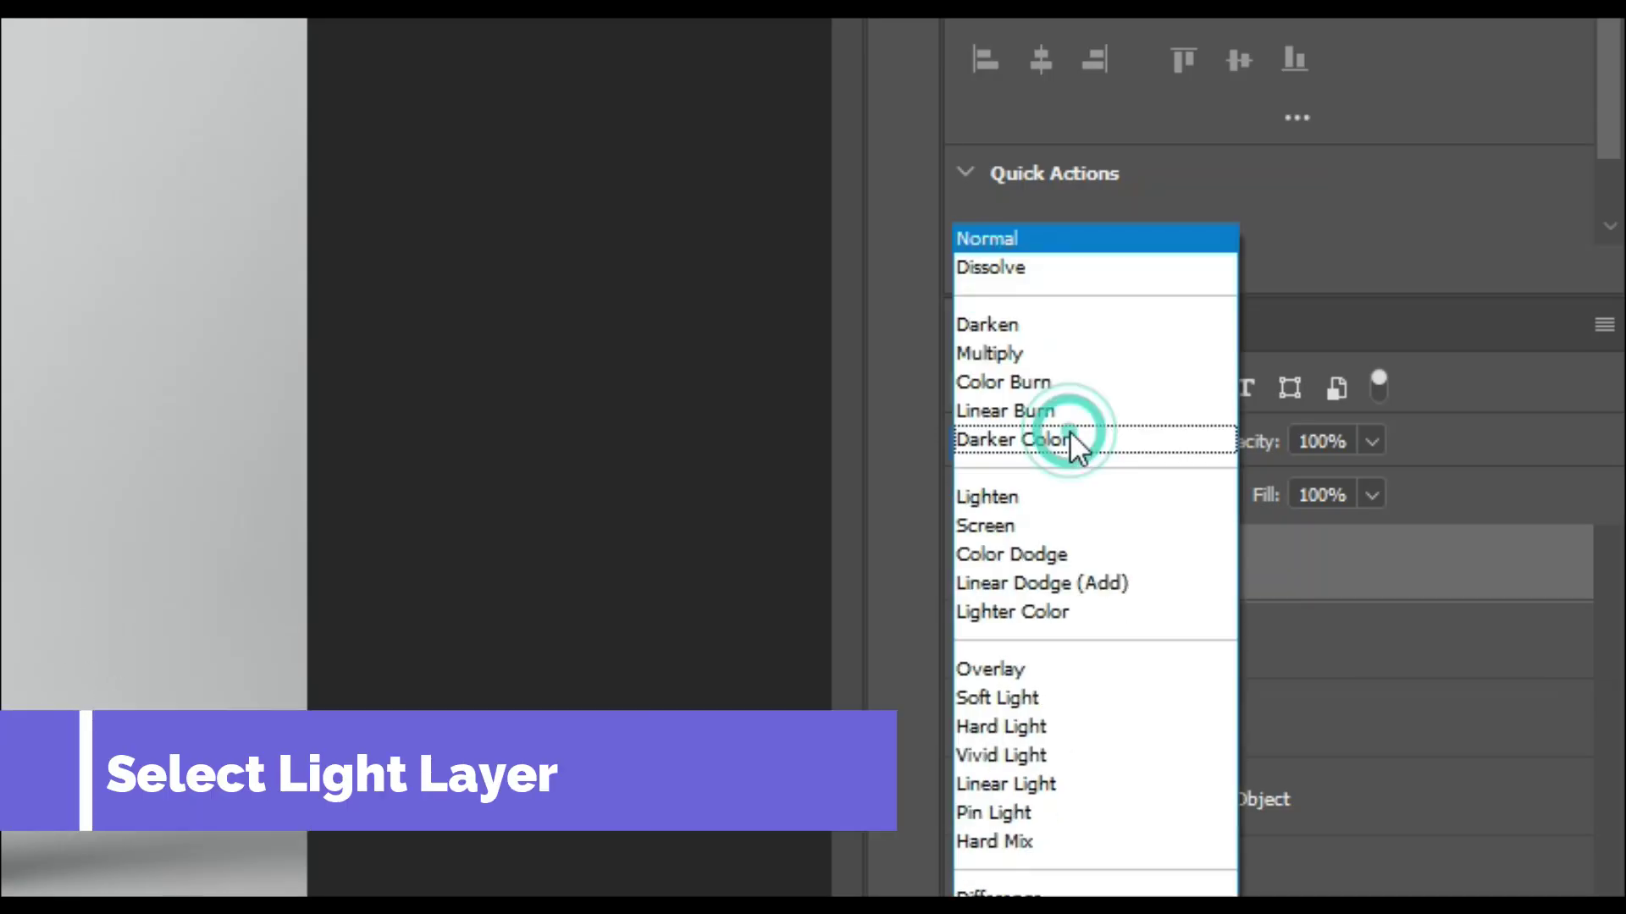
left_click(1003, 525)
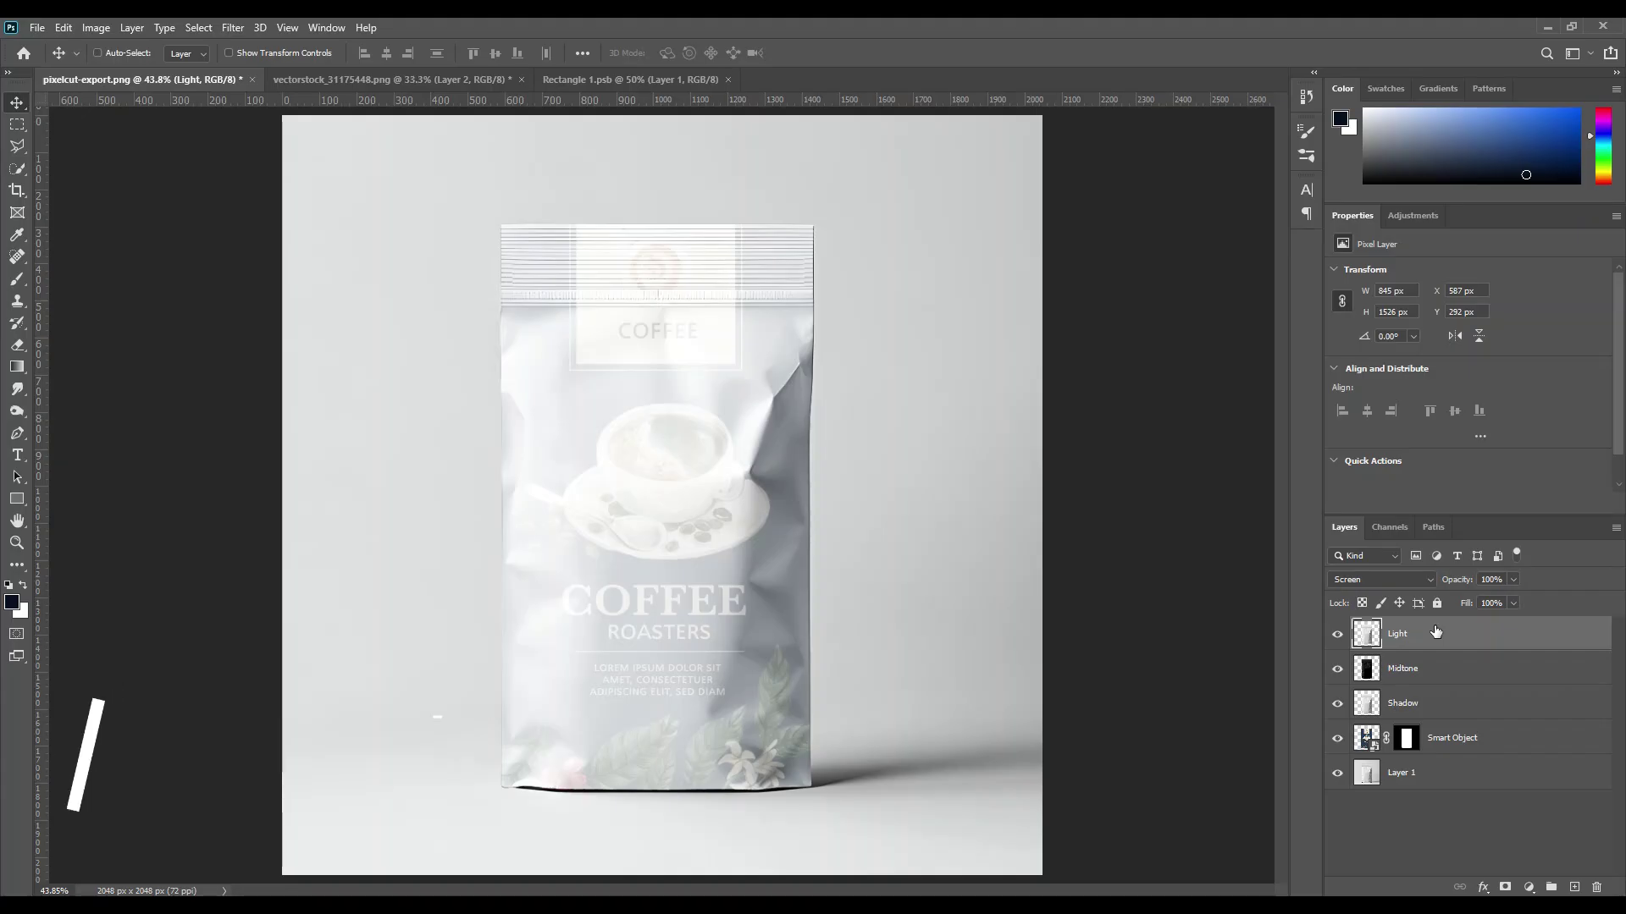
Apply Levels to the Light layer with the input black level at 231 and the output white level at 138.
key("ctrl+l")
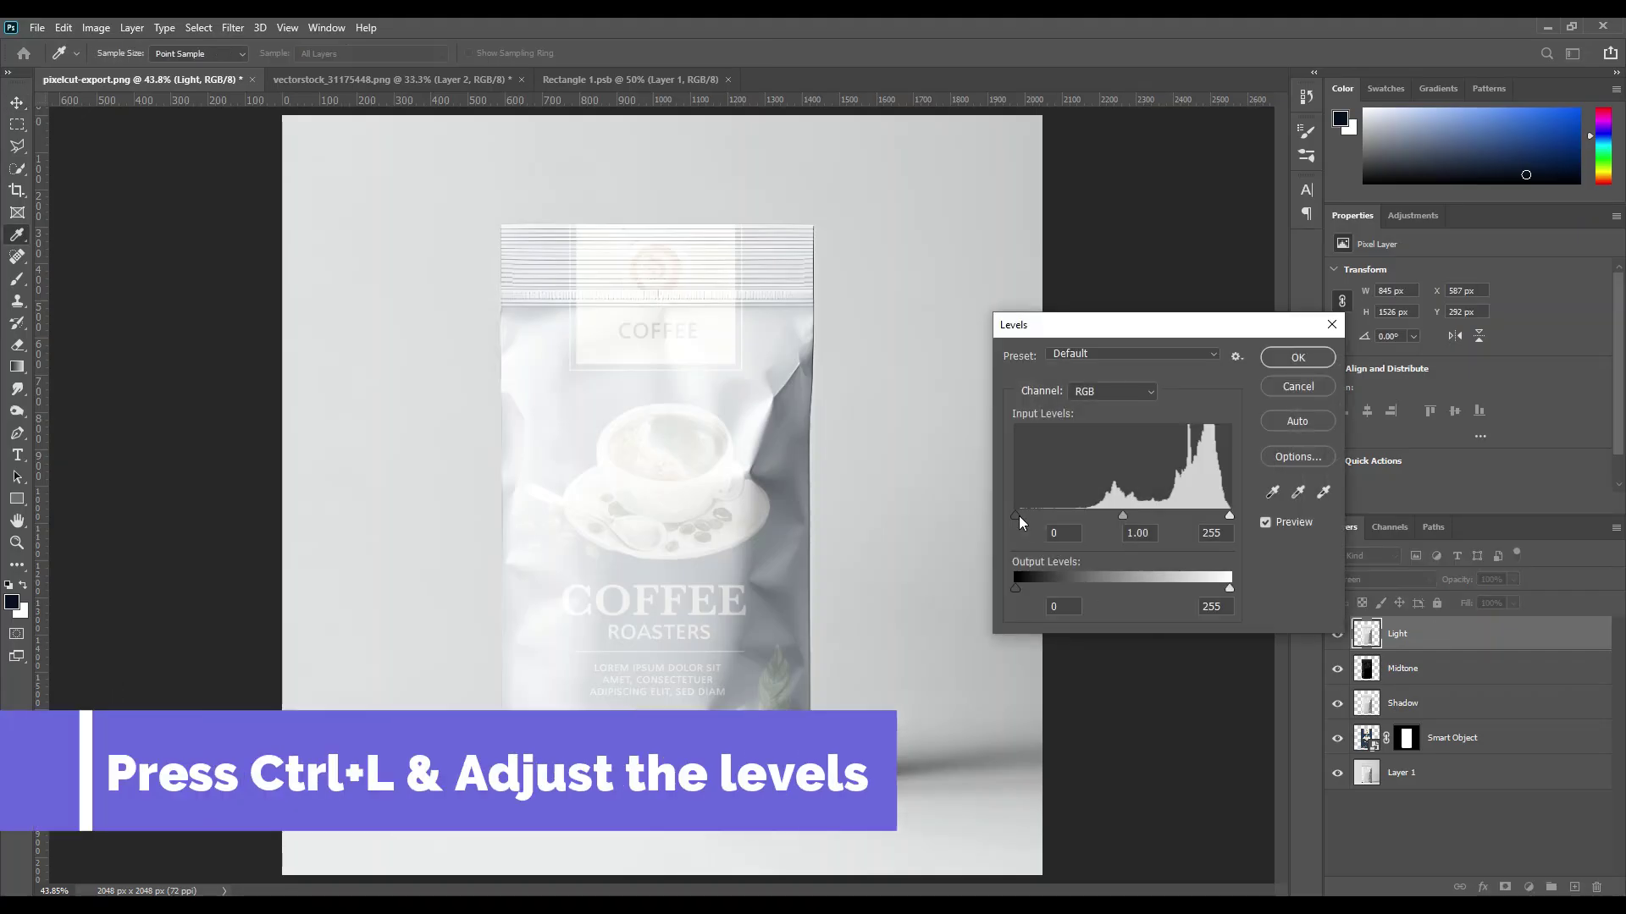
left_click_drag(1016, 515, 1212, 520)
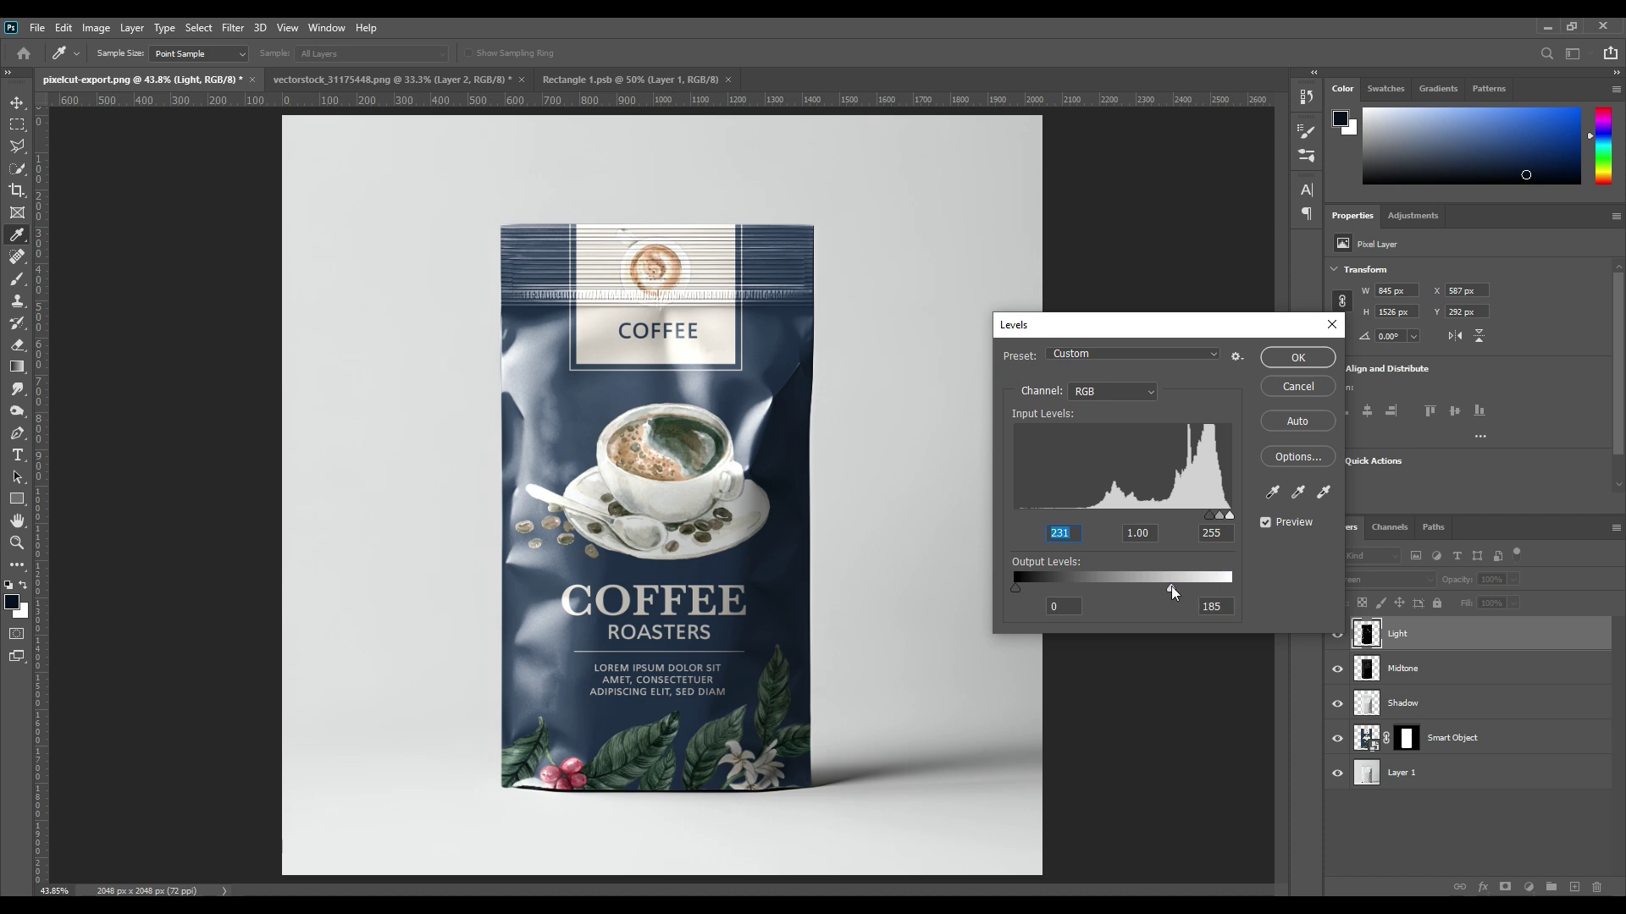
left_click_drag(1171, 586, 1131, 588)
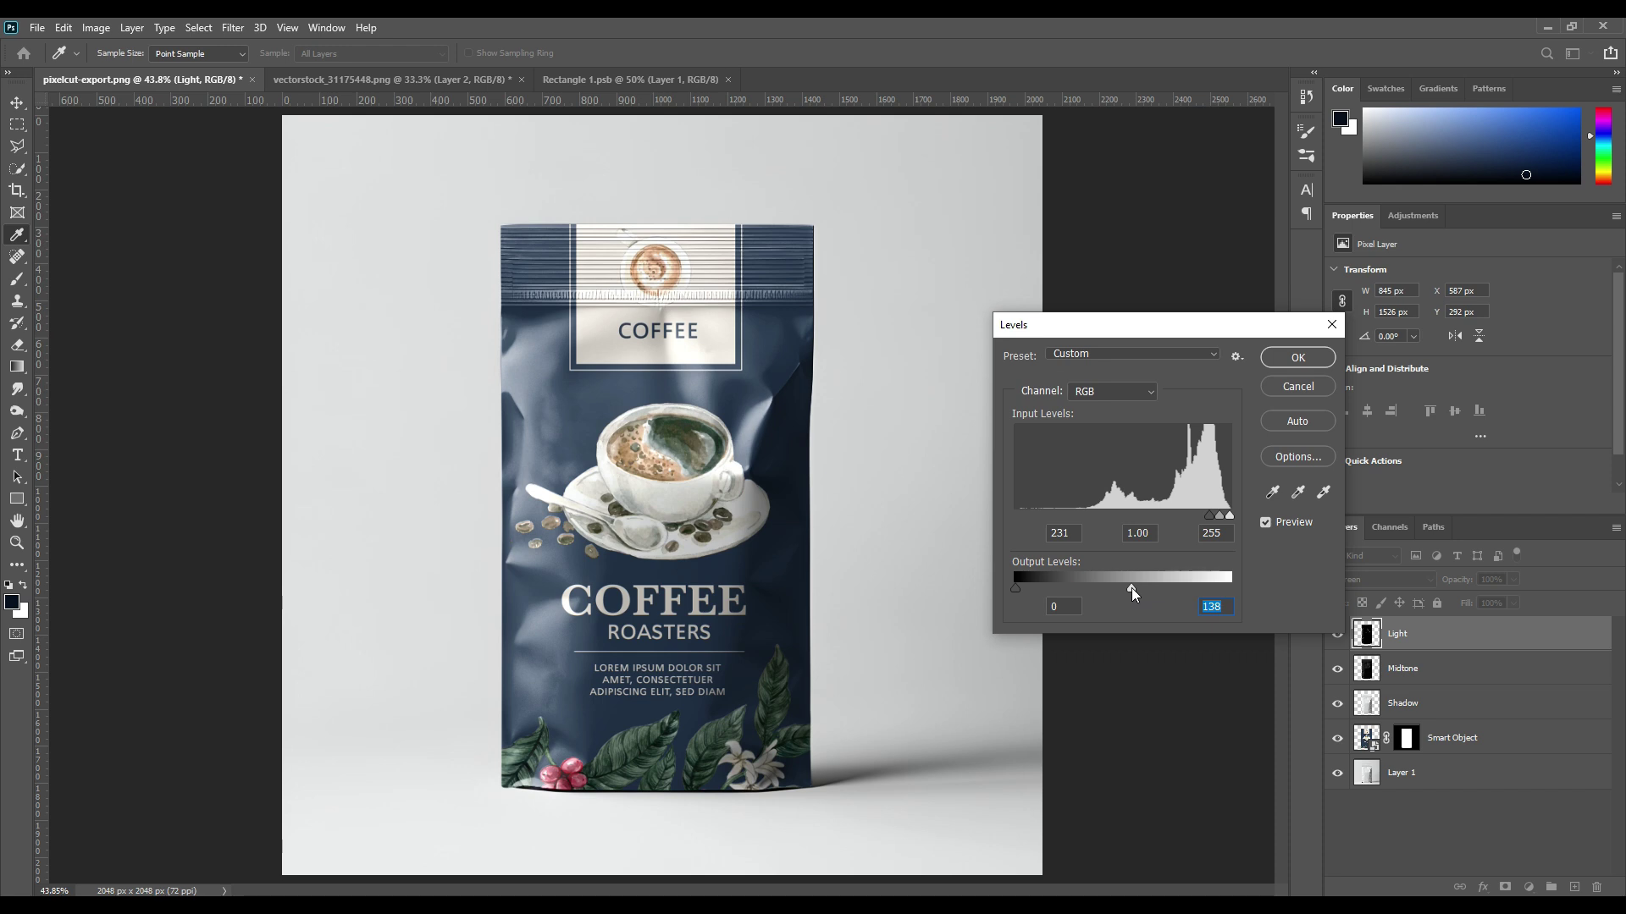
left_click(1296, 356)
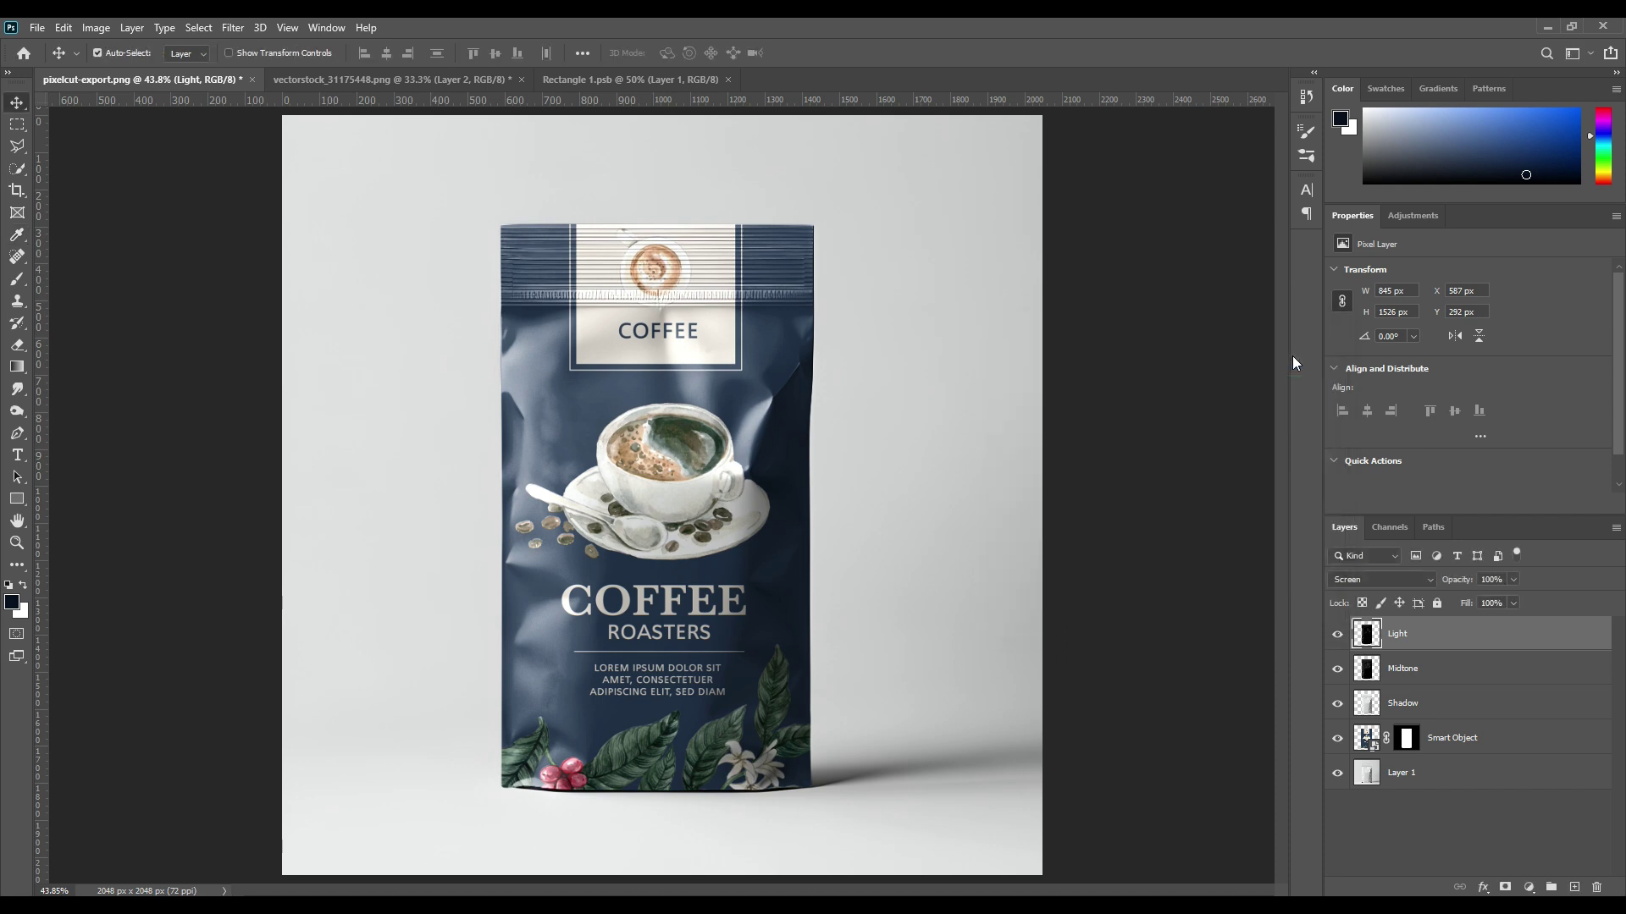
Mark the Smart Object layer with a red colour label.
left_click(1436, 795)
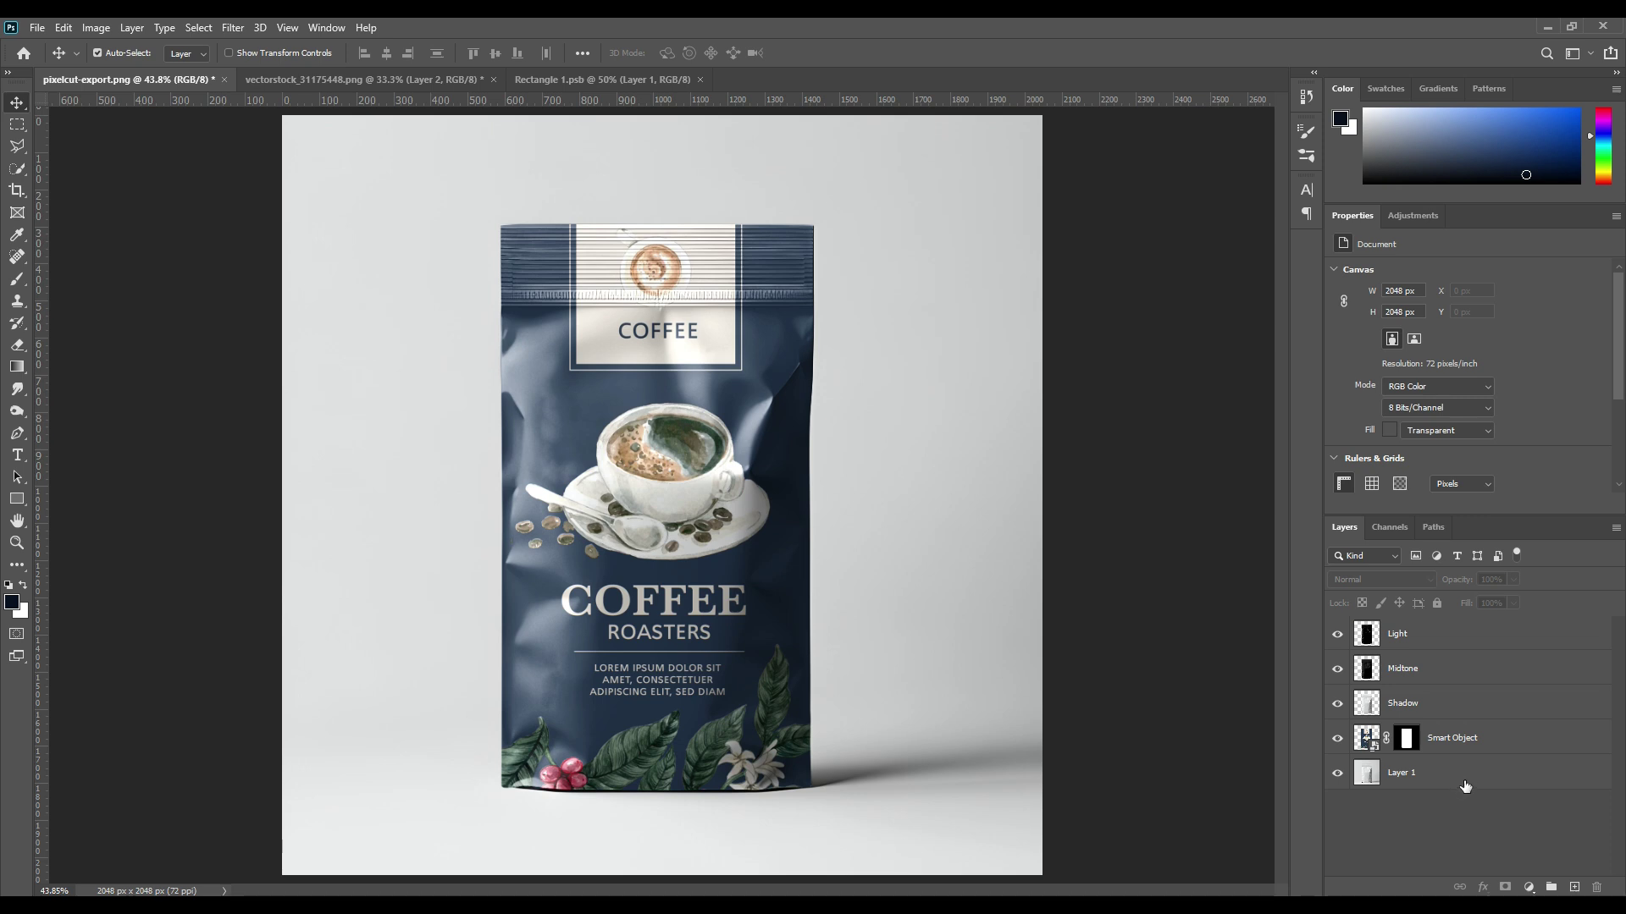
left_click(1448, 741)
right_click(1447, 738)
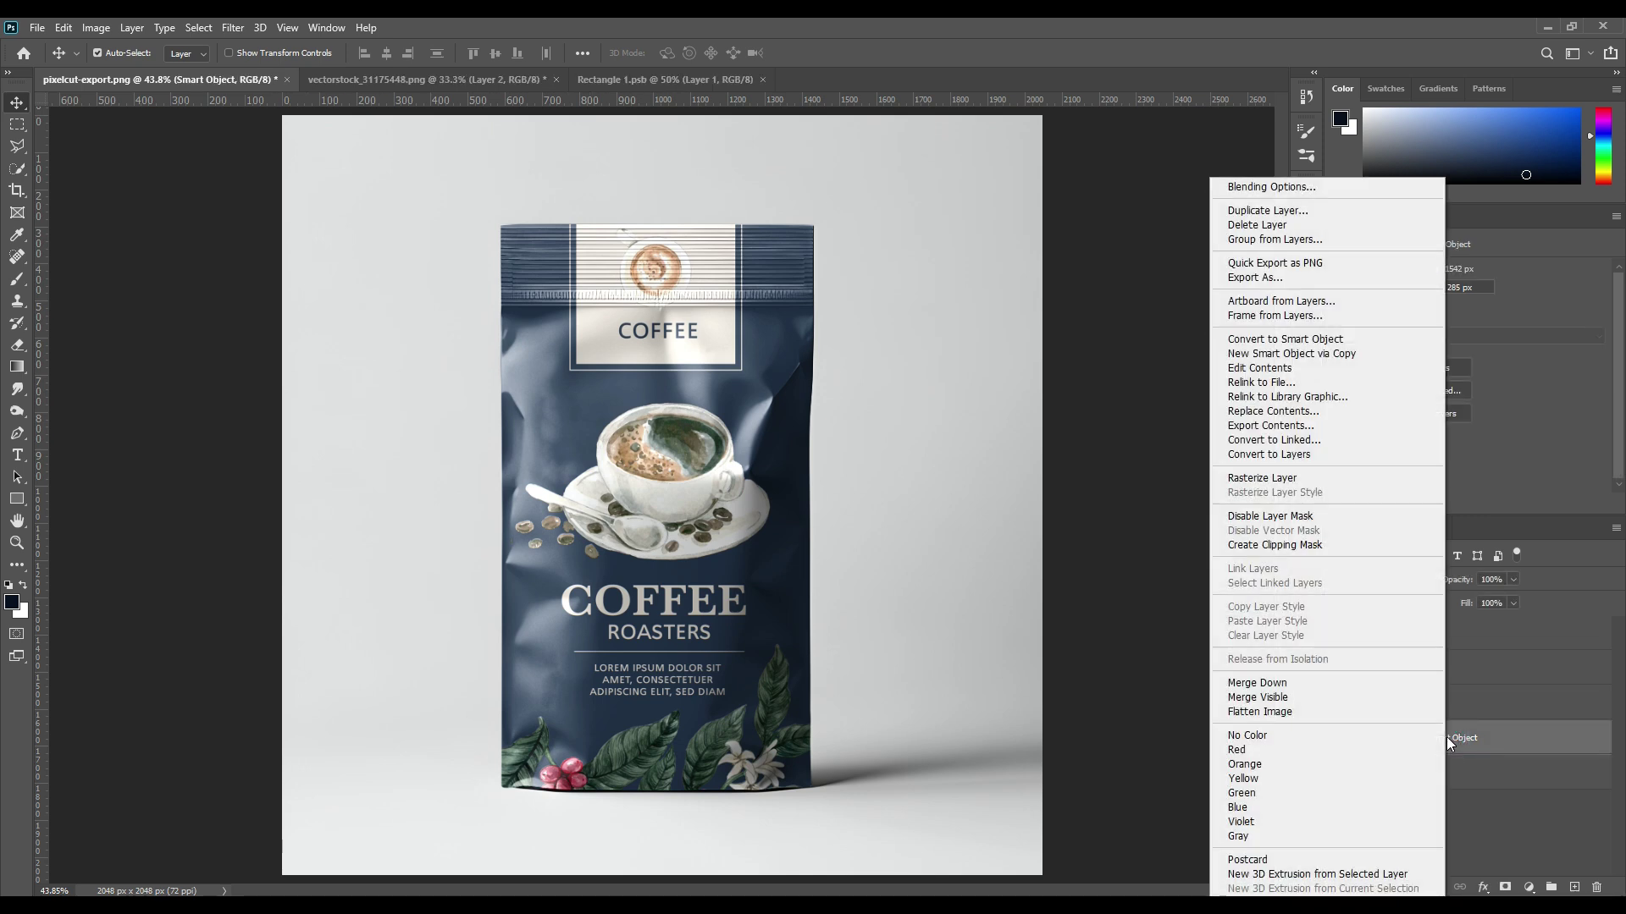
left_click(1237, 750)
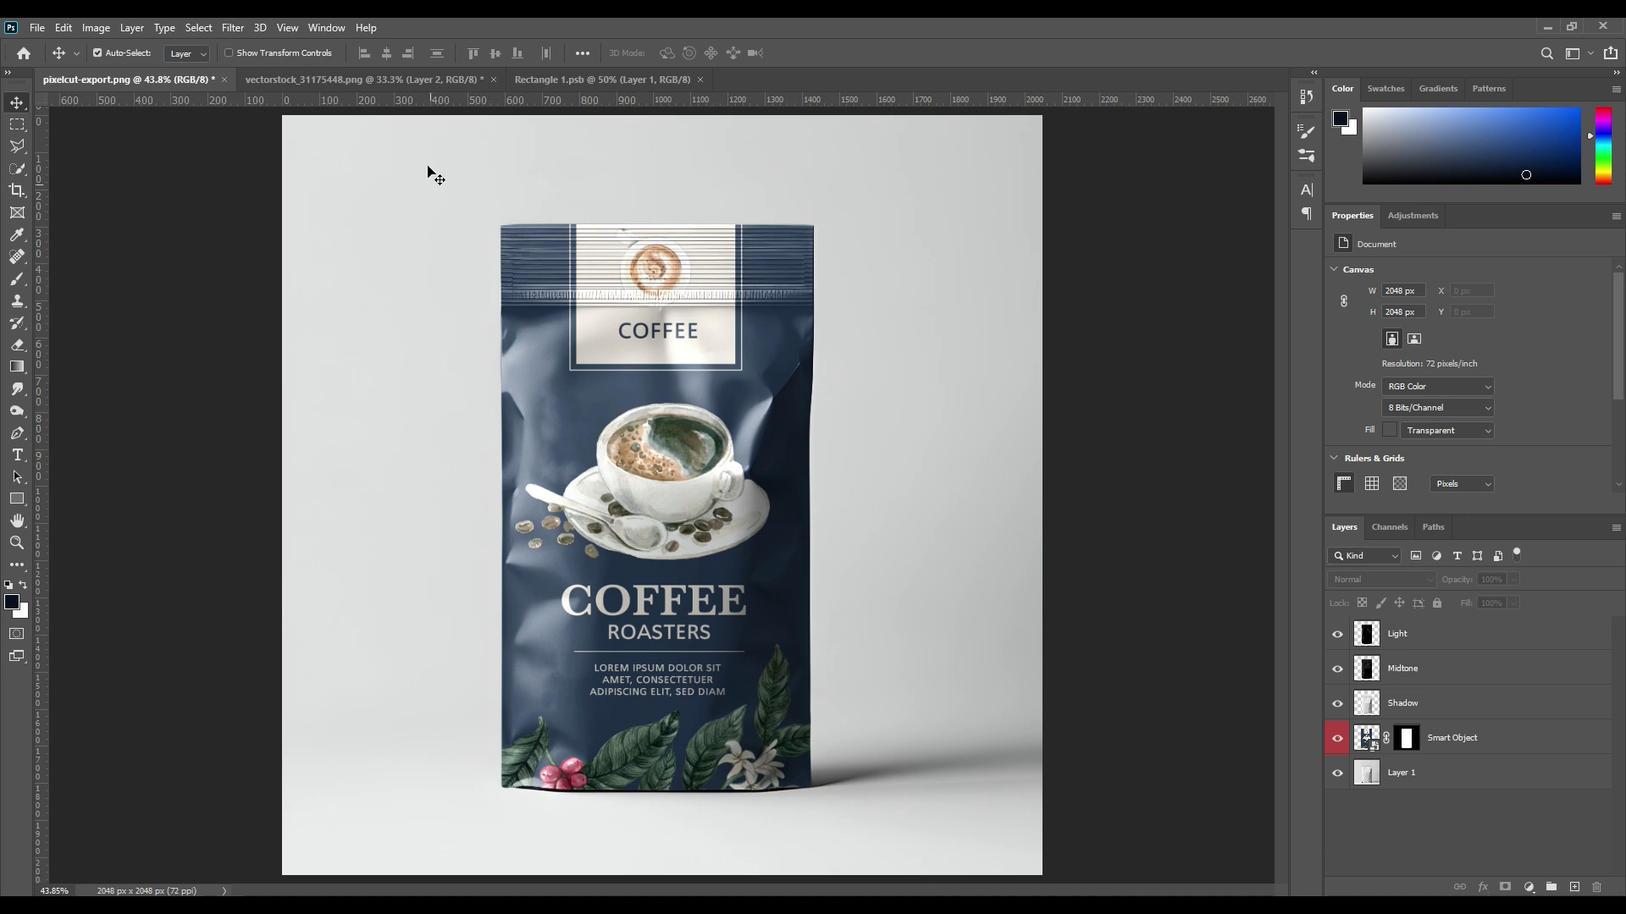
Copy the coffee grinder photo from vectorstock_31175448.png into the pouch mockup document and align it to cover the whole canvas.
left_click(348, 80)
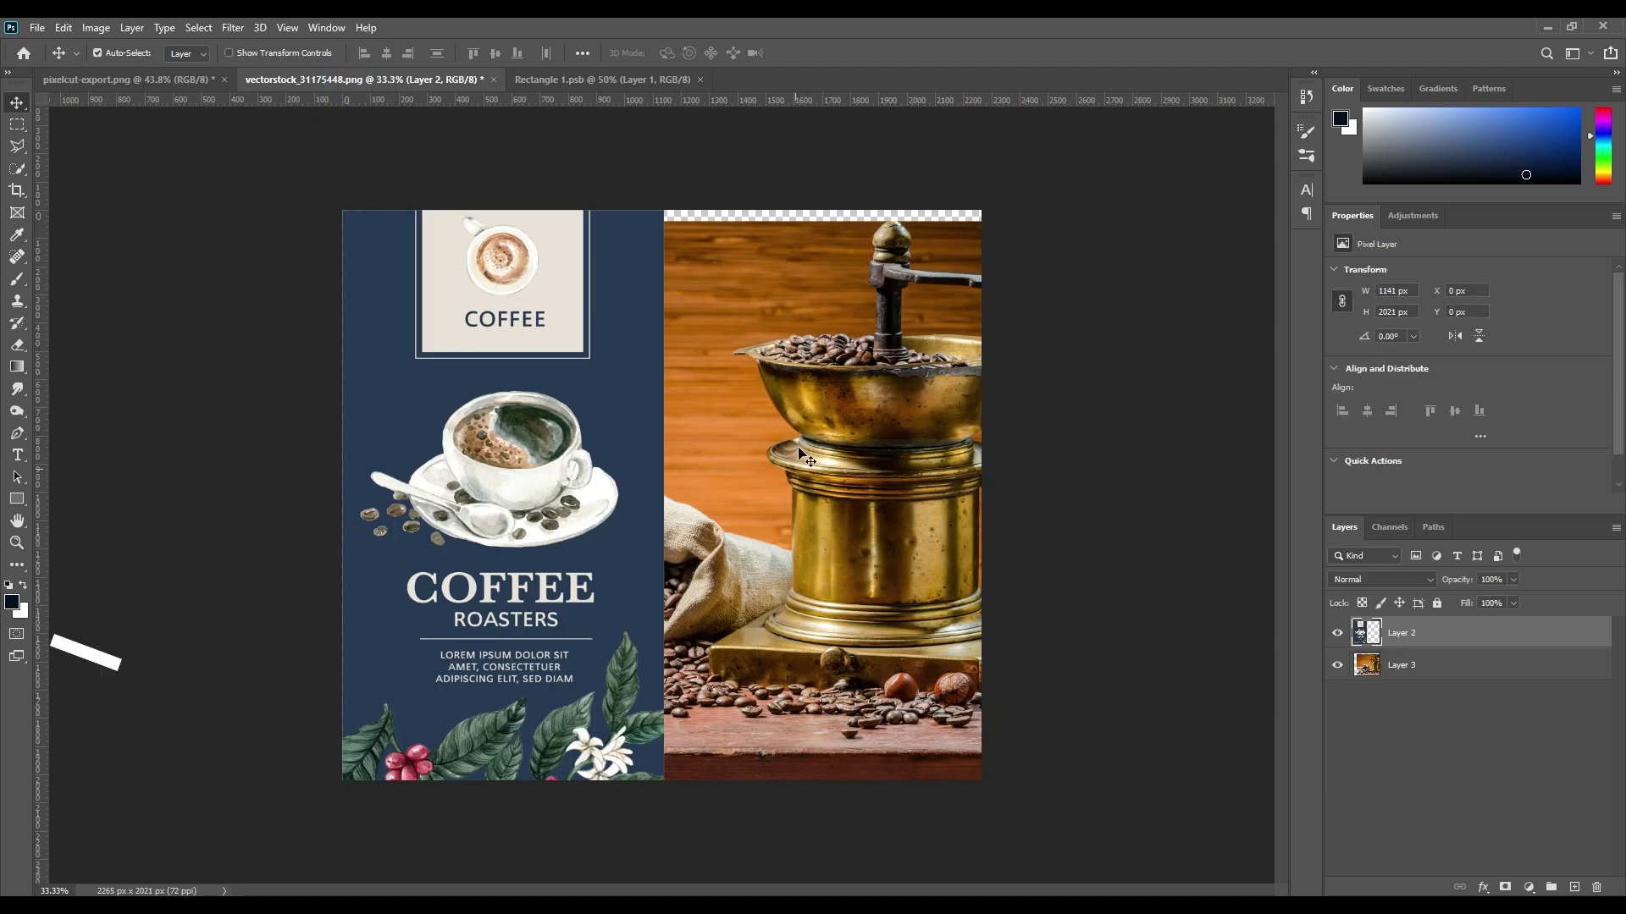
left_click(1412, 665)
left_click_drag(1413, 664, 430, 251)
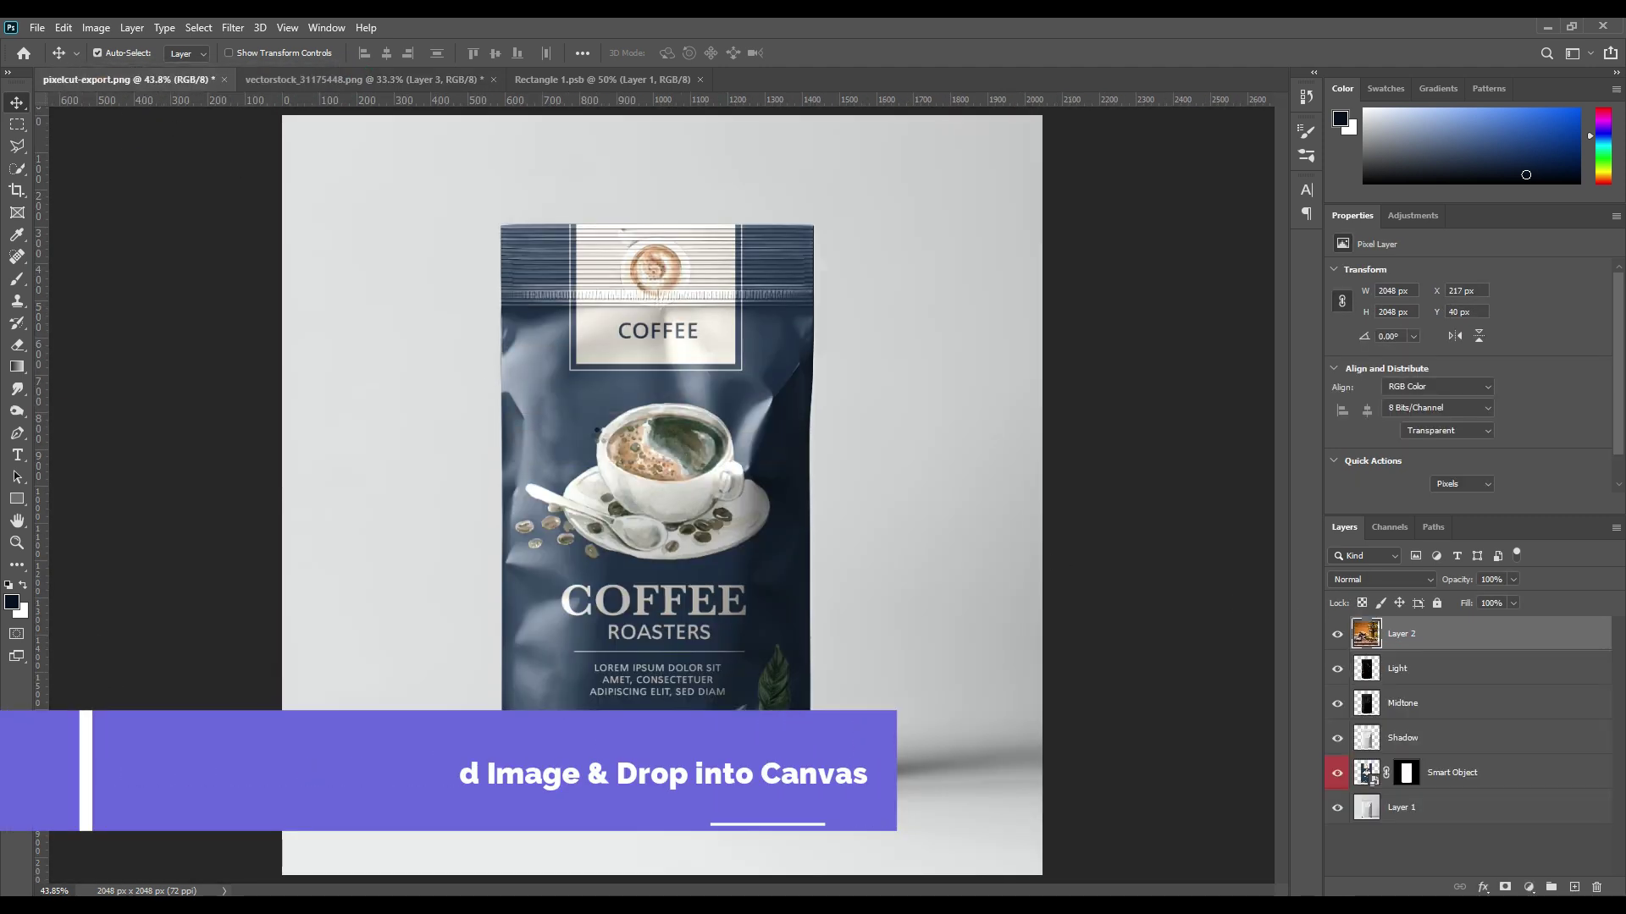
left_click_drag(697, 241, 759, 292)
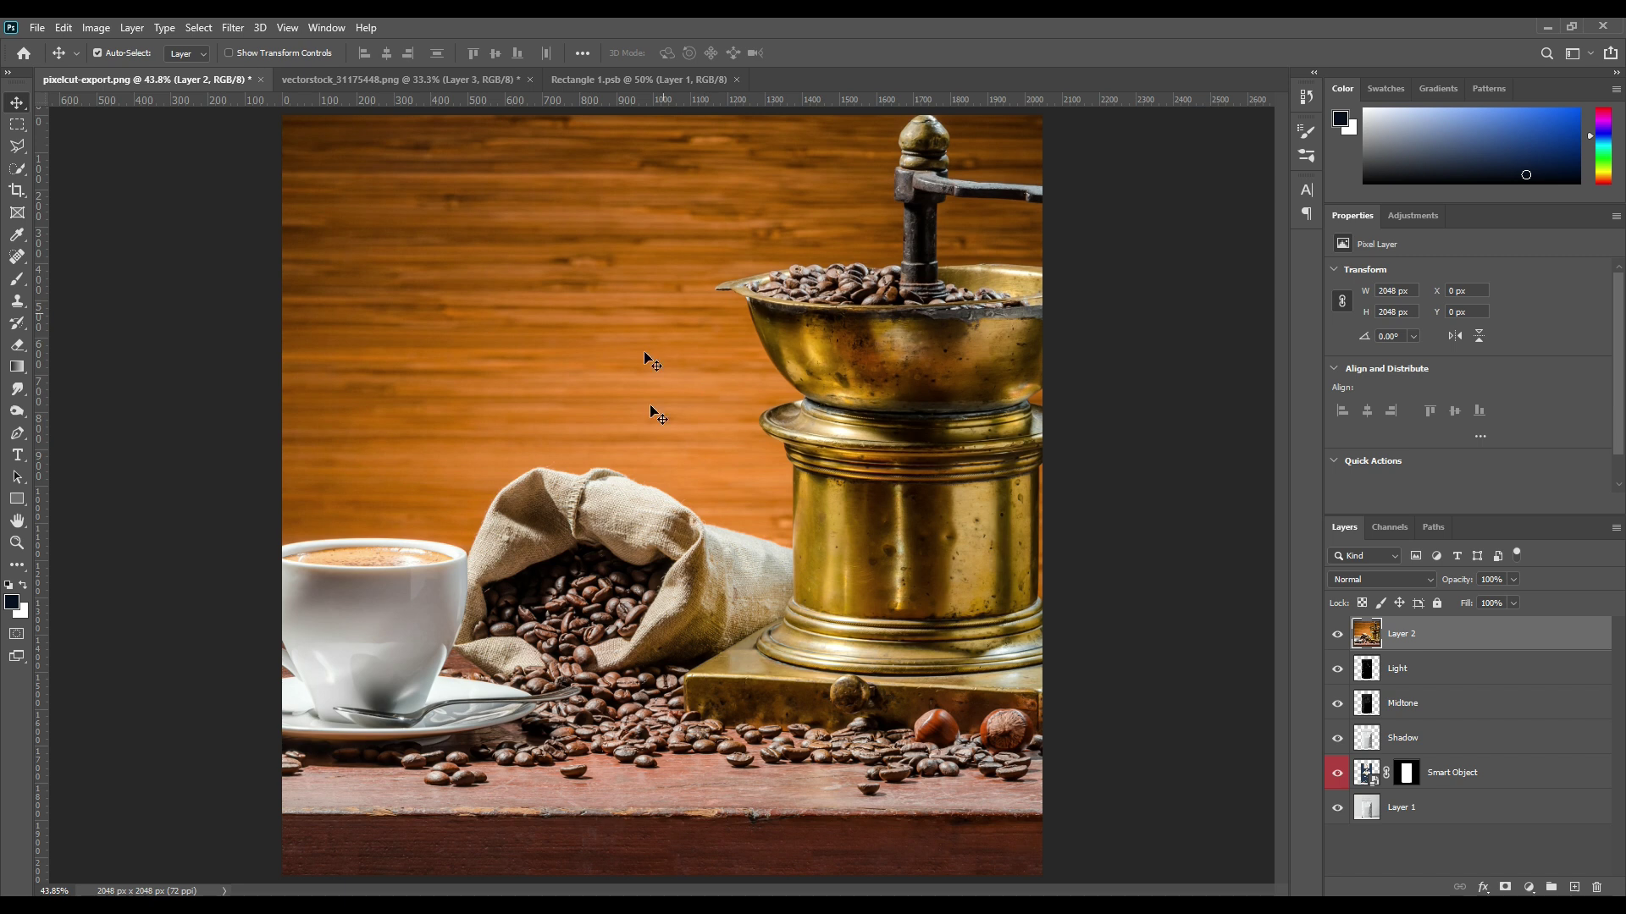
Rename the grinder photo layer as Background and move it beneath all other layers.
double_click(1401, 635)
type("Background")
key("Return")
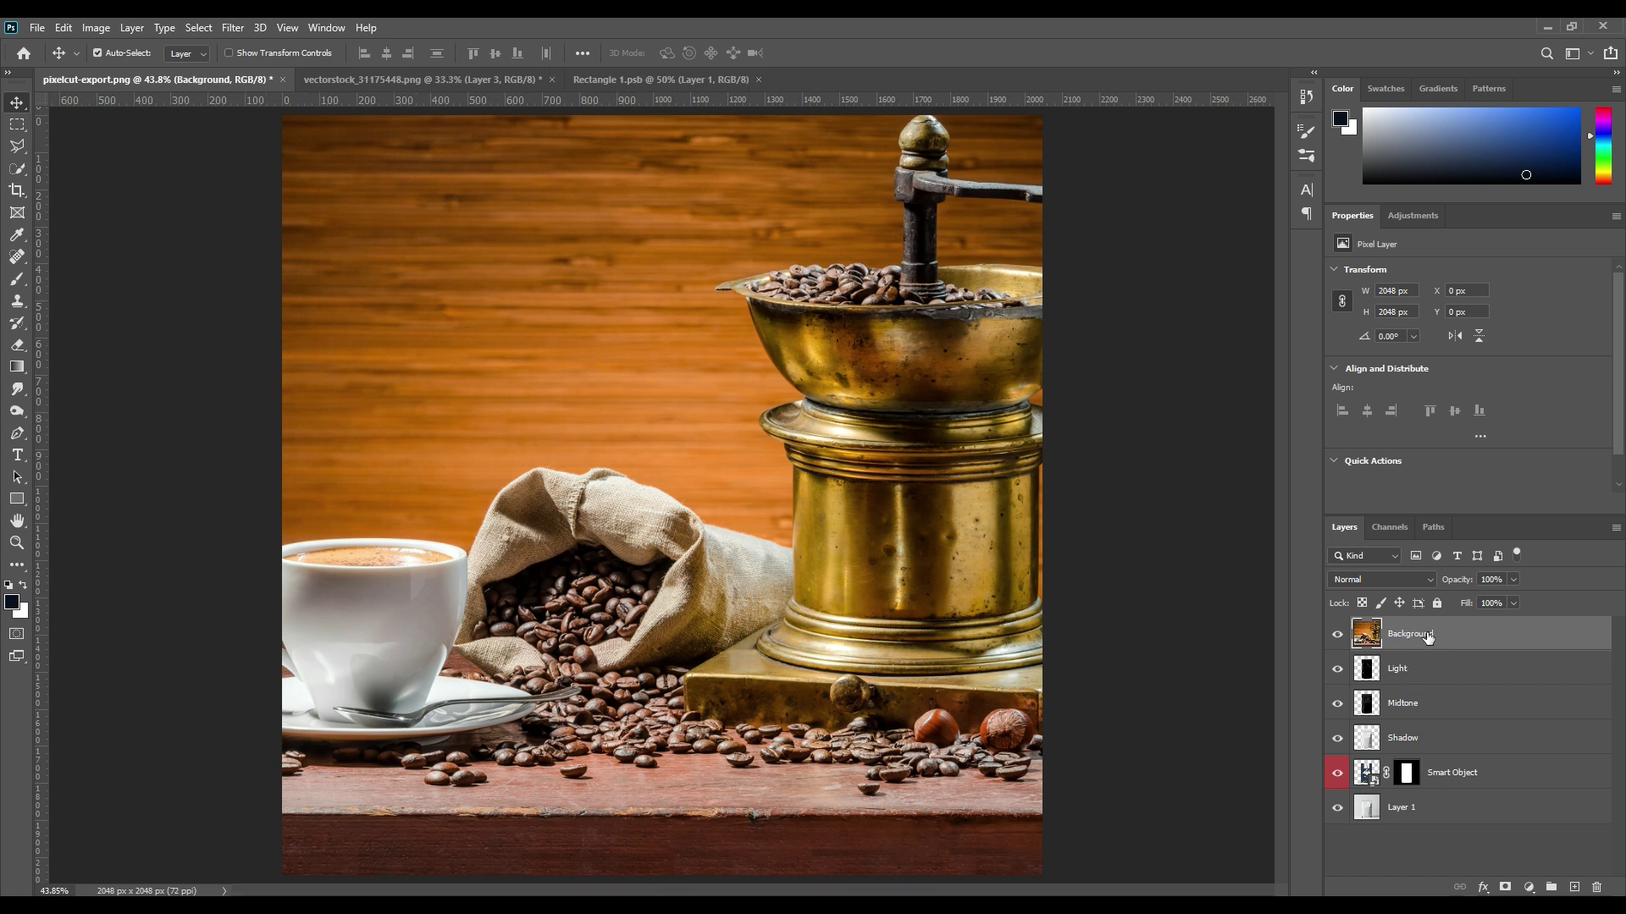
left_click_drag(1447, 635, 1460, 826)
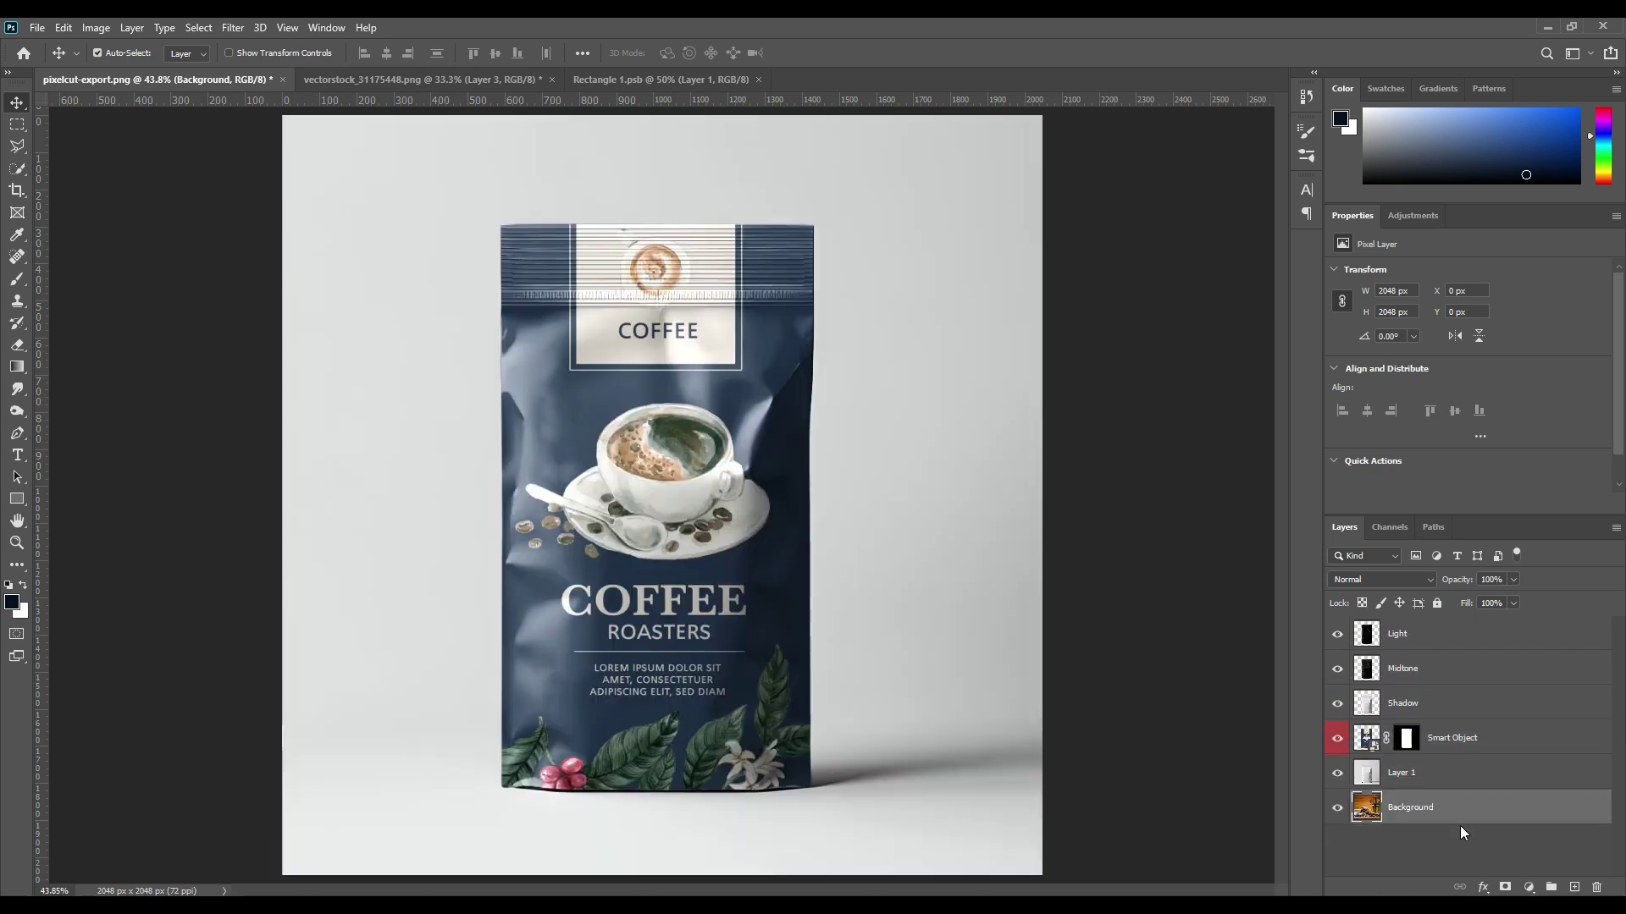
Rename Layer 1, the original pouch photo, as Product.
left_click(1431, 779)
left_click(1409, 777)
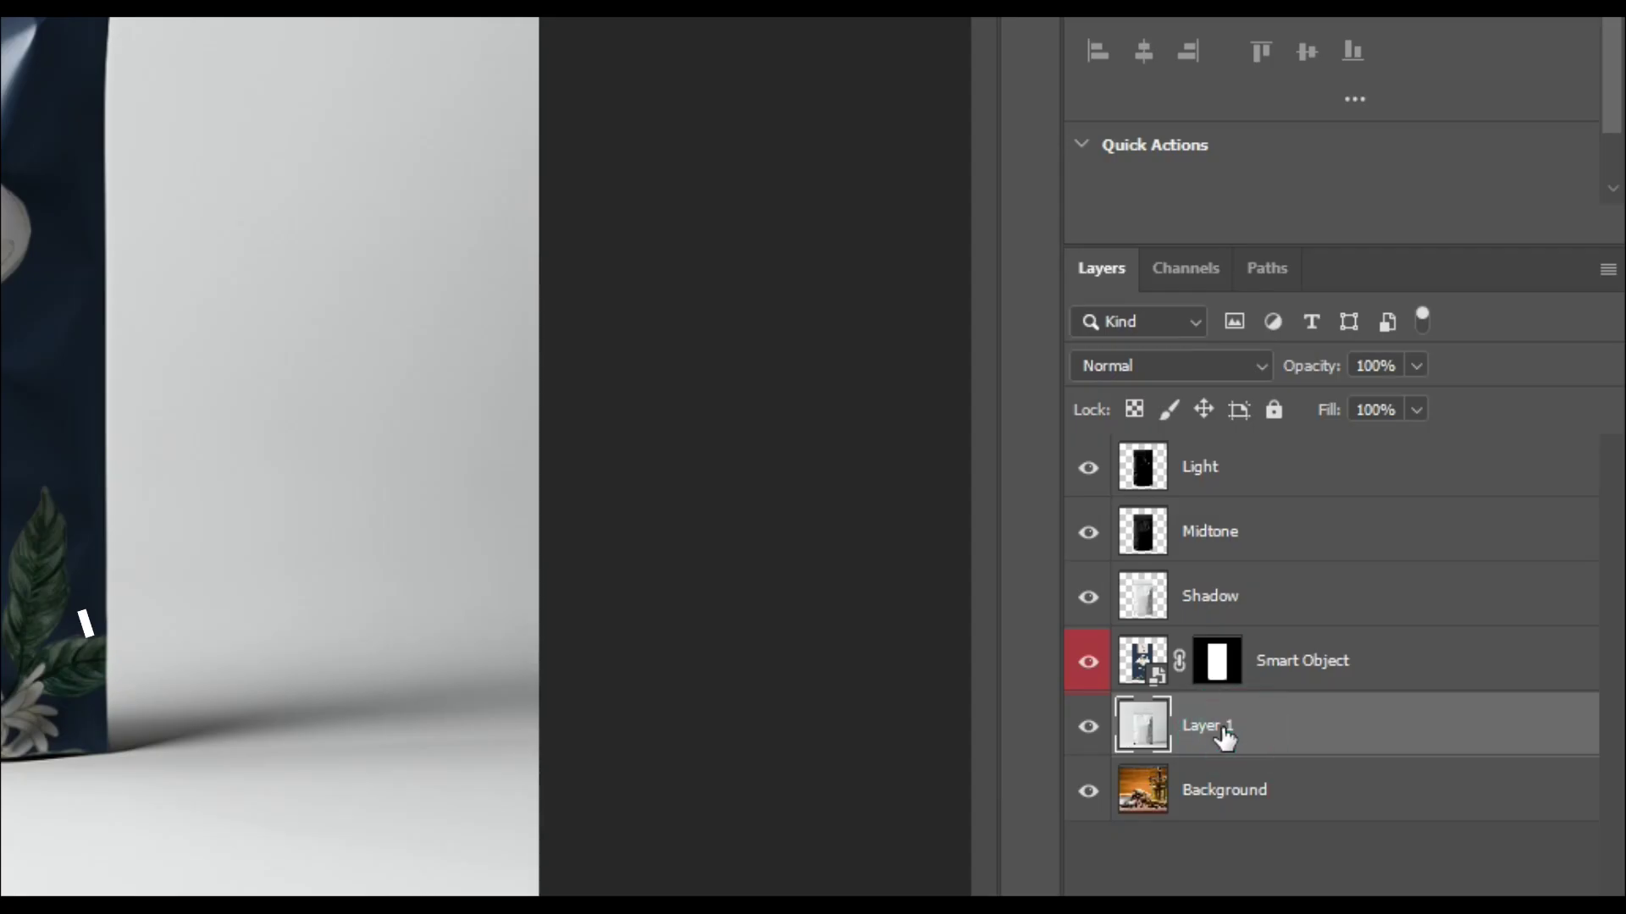
double_click(1224, 736)
type("Product")
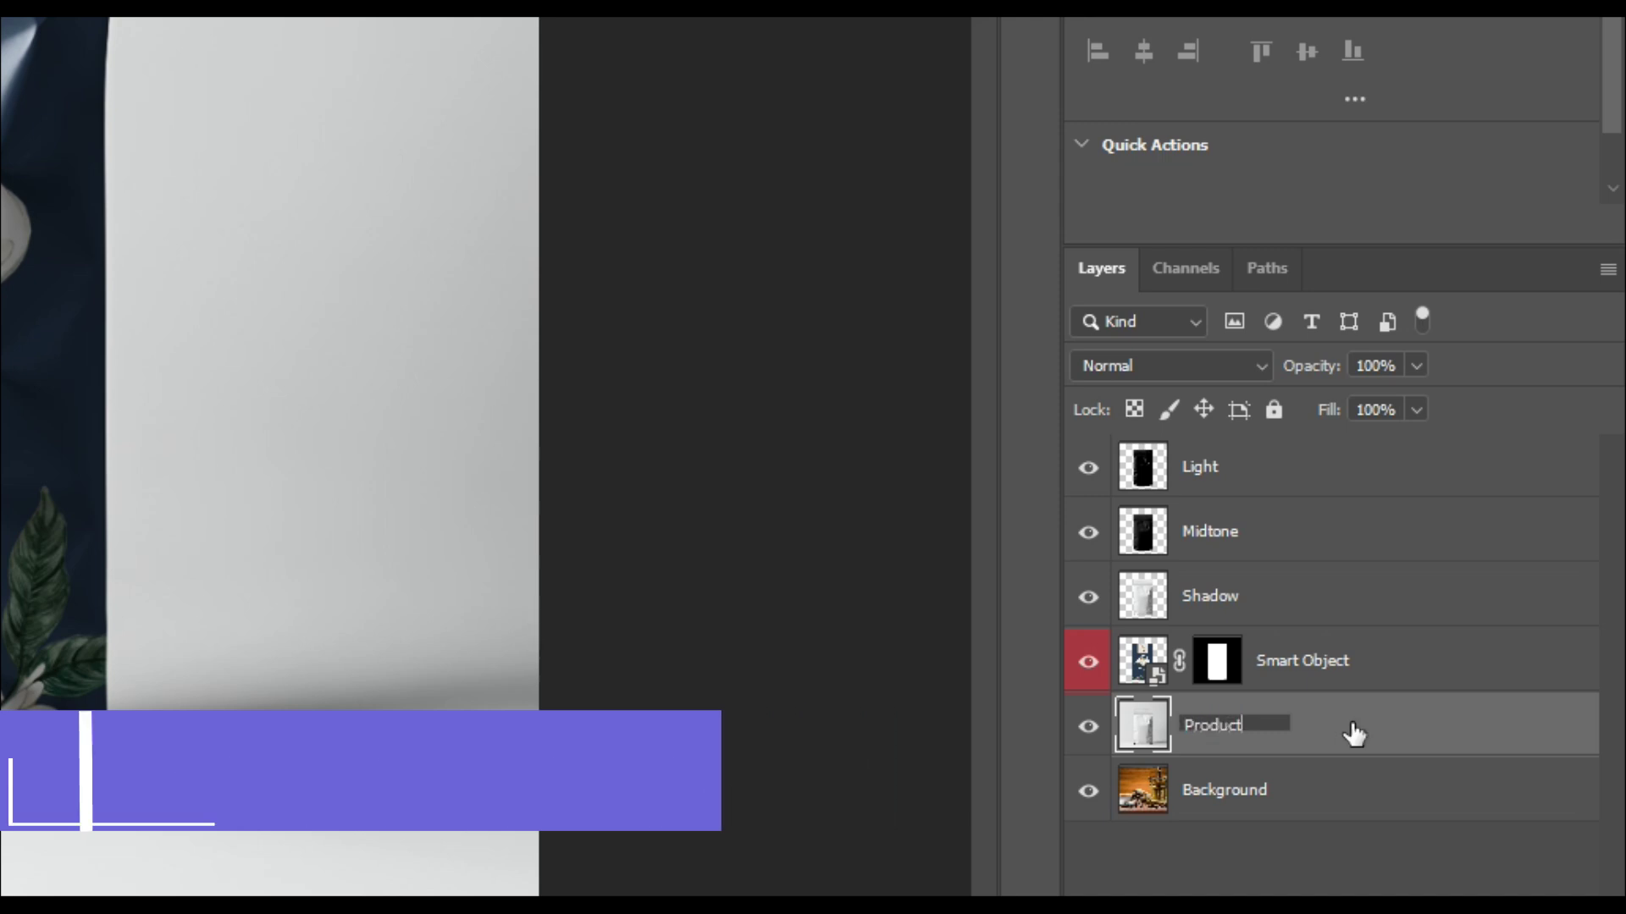
key("Return")
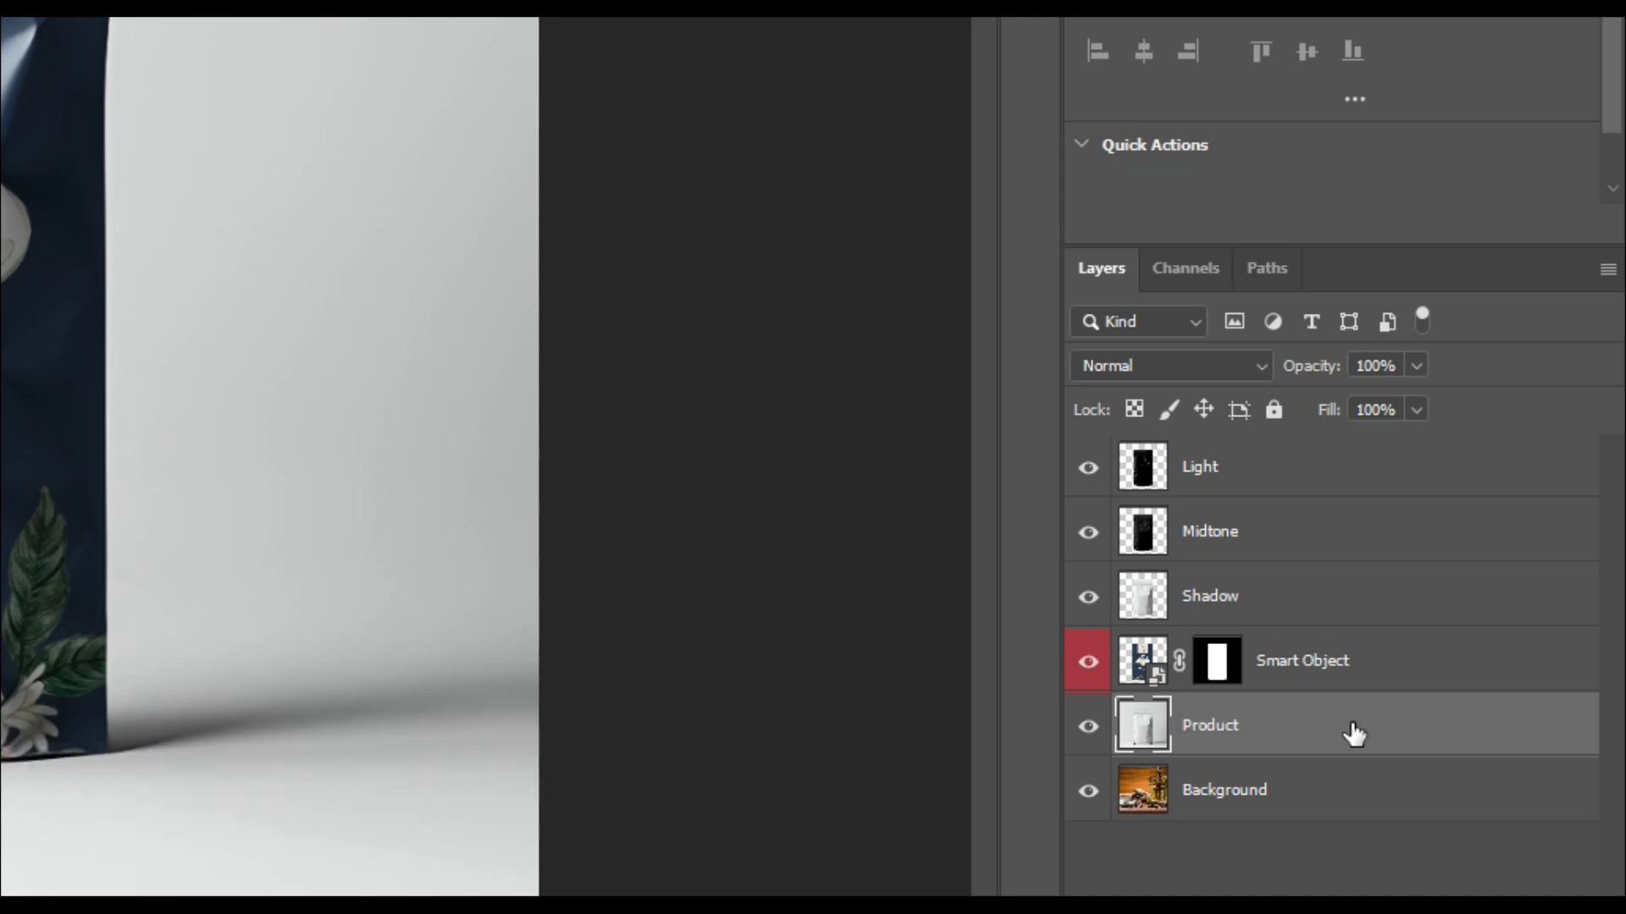
Set the Product layer's blend mode to Multiply and compare the mockup with the Background layer hidden and shown.
left_click(1137, 369)
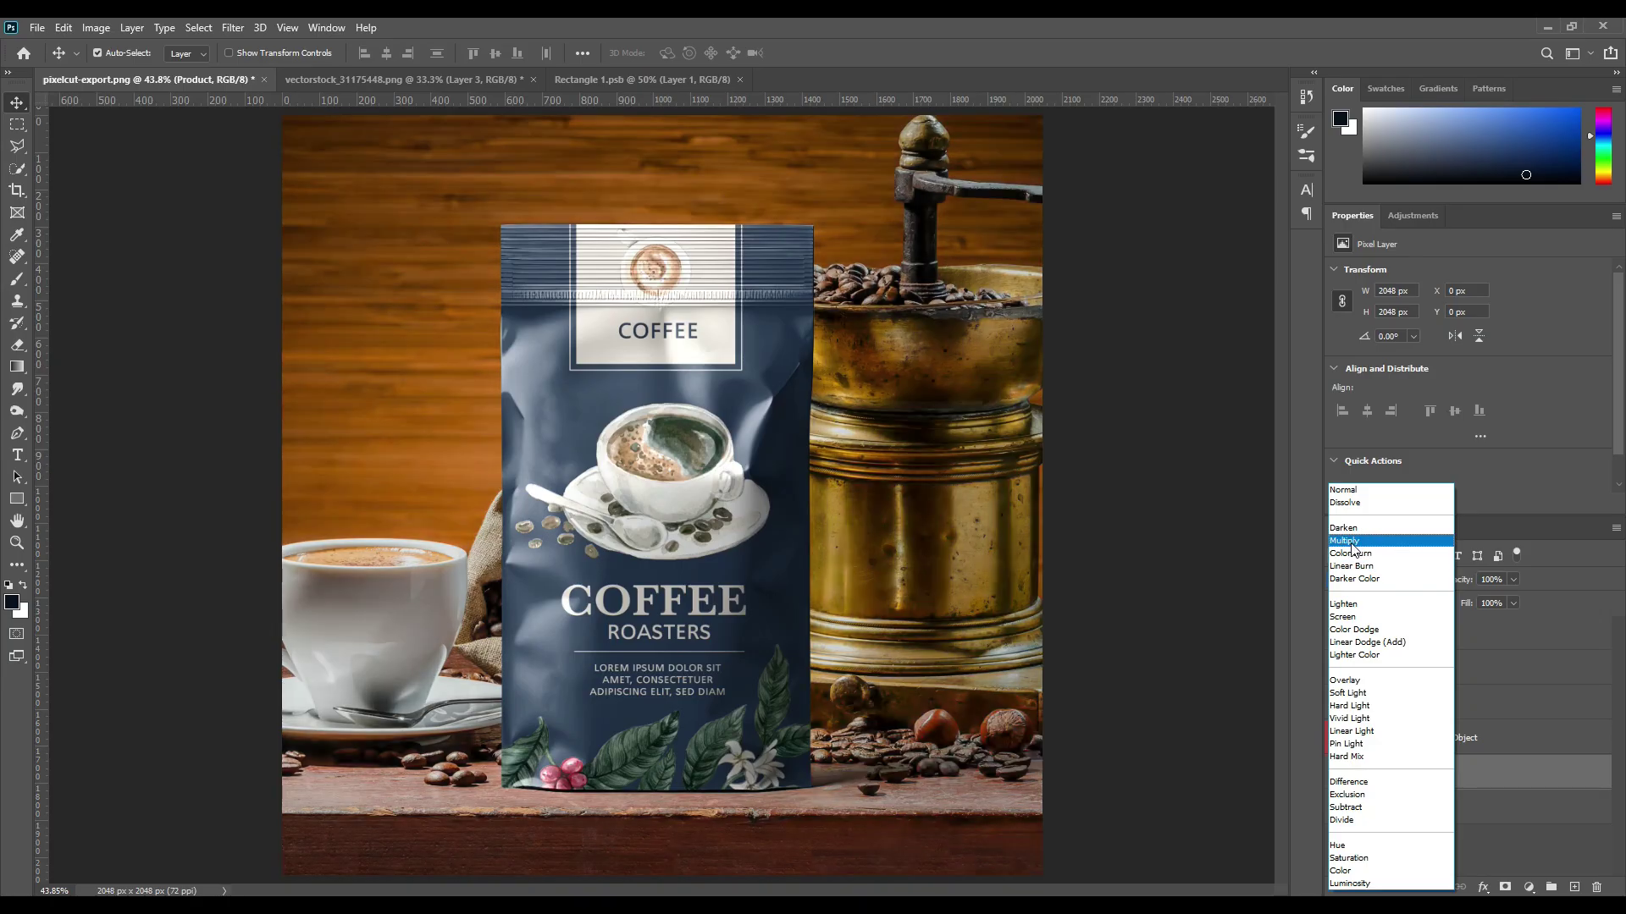
left_click(1355, 542)
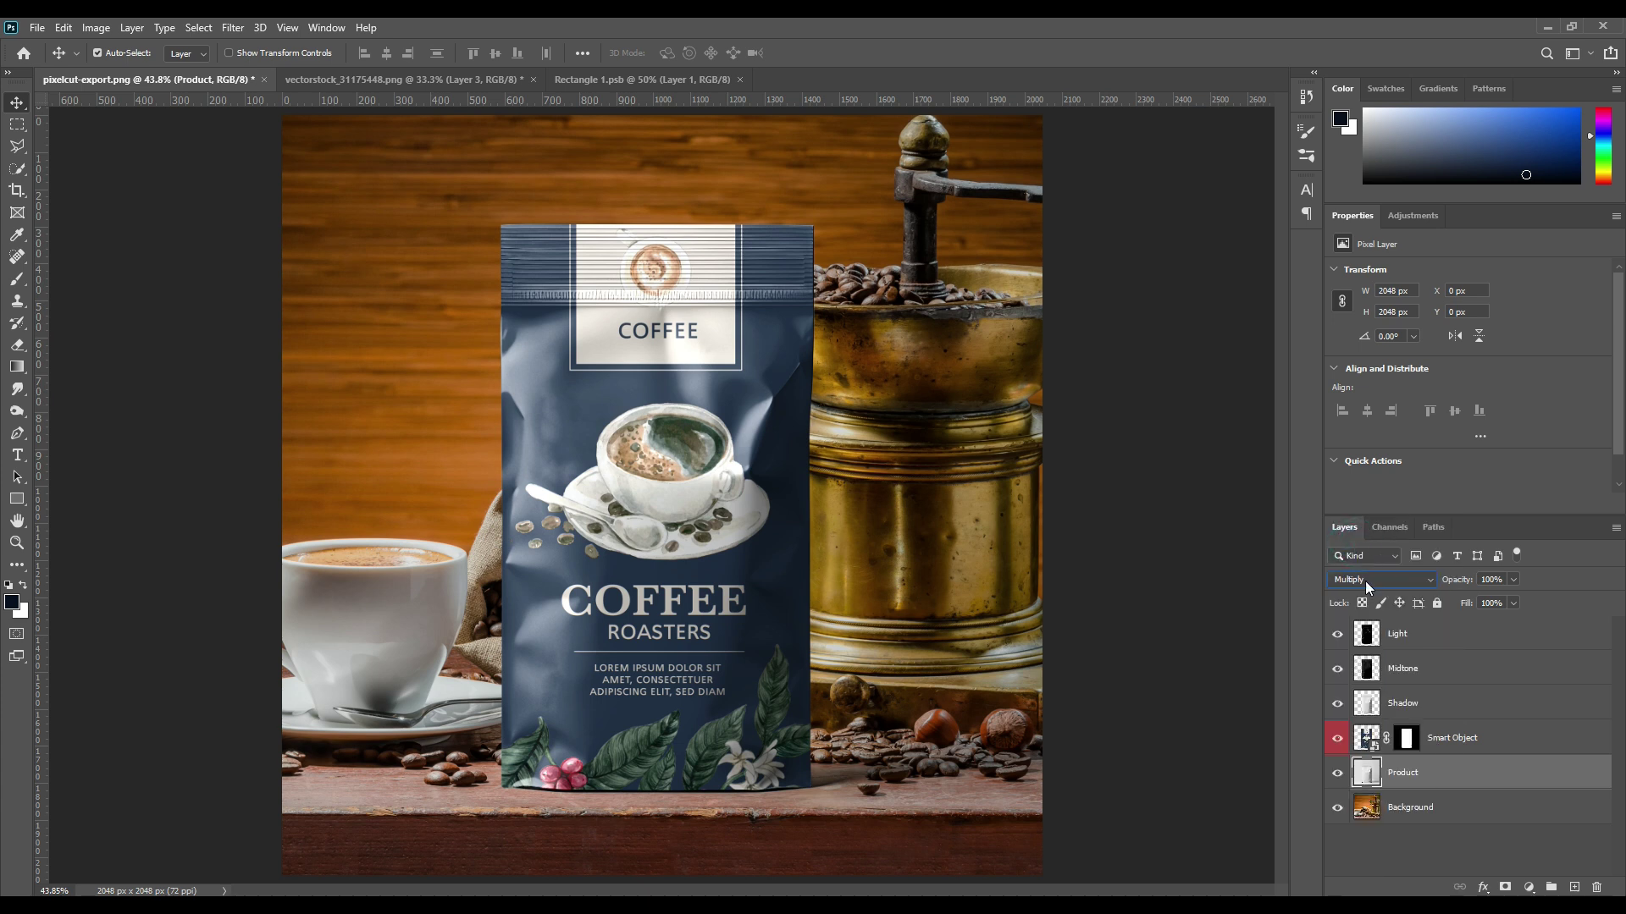
left_click(1401, 842)
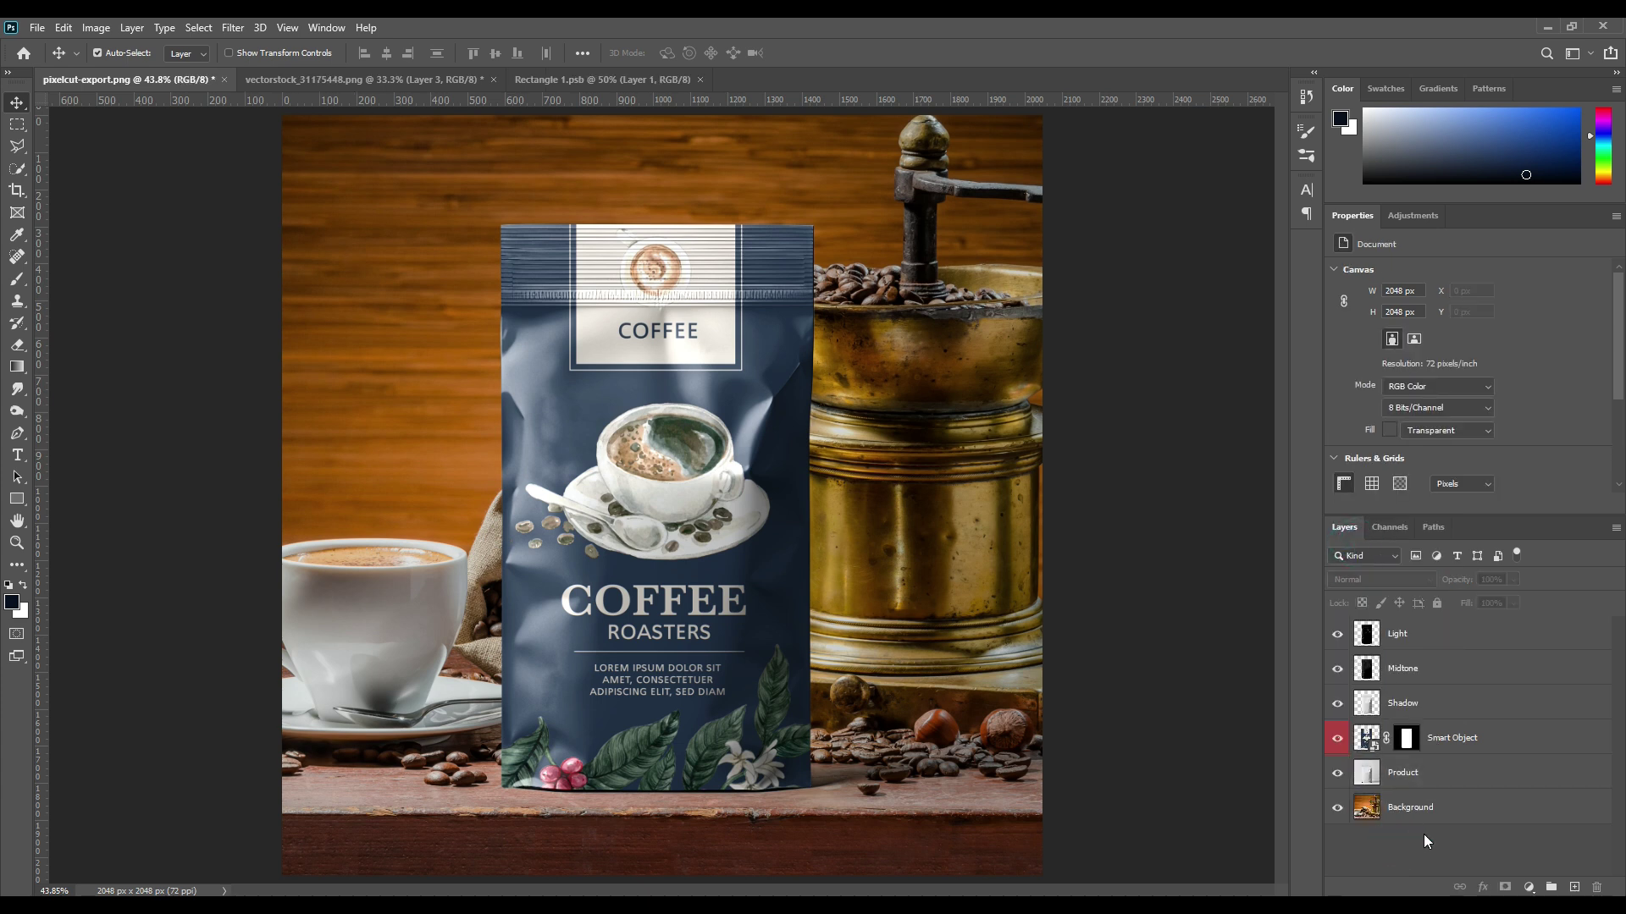
left_click(1337, 808)
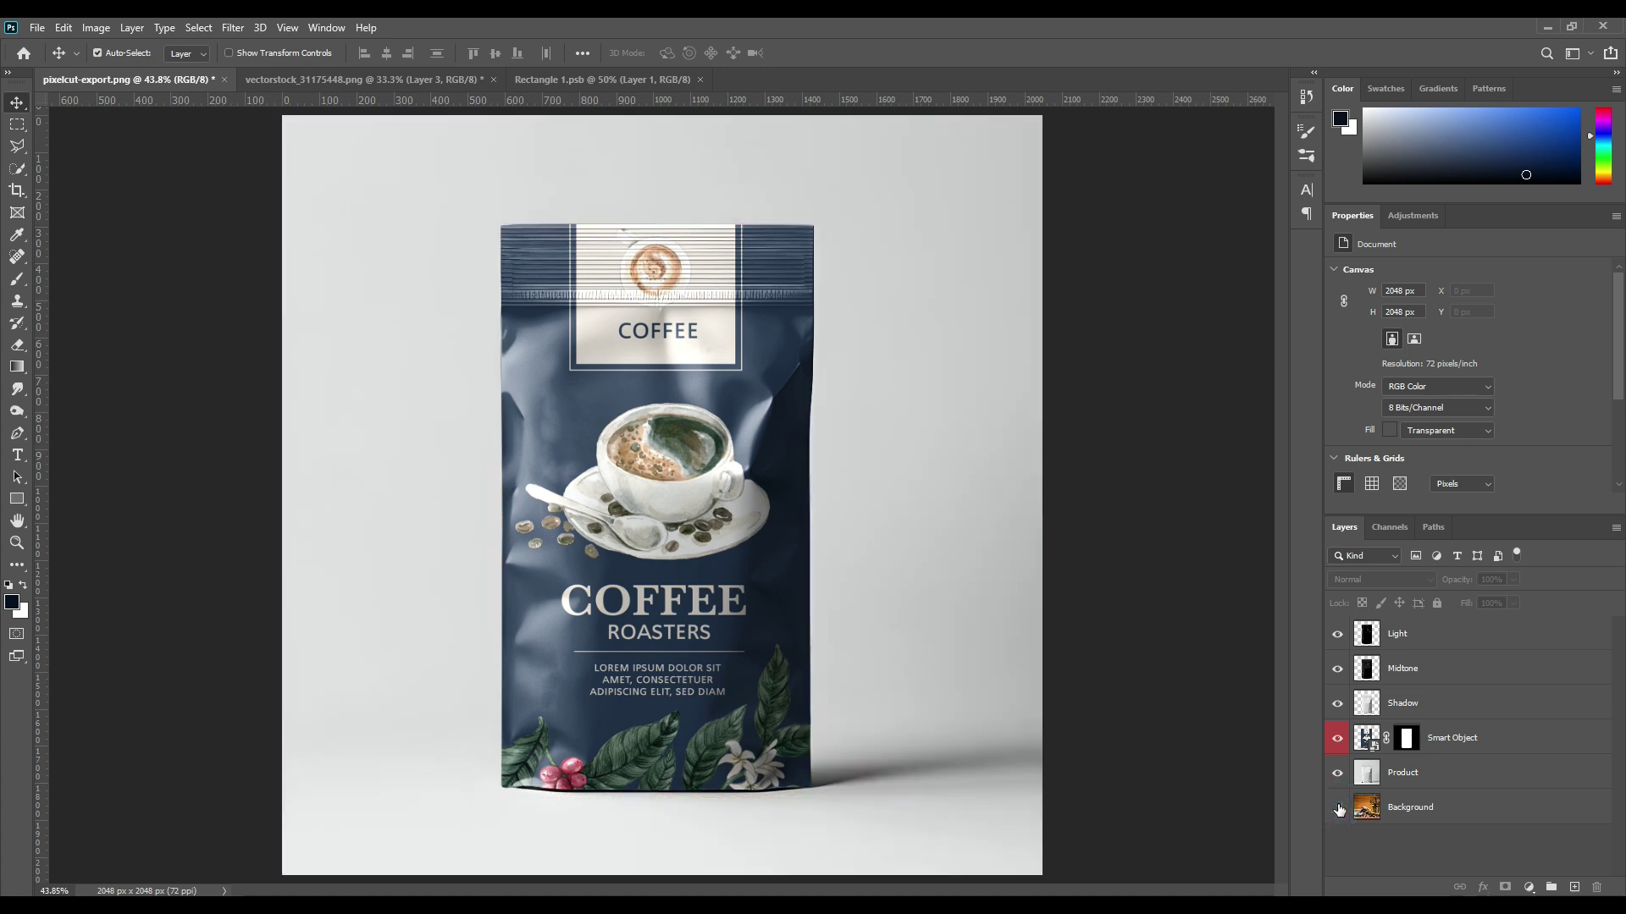
left_click(1338, 807)
left_click(1338, 807)
left_click(1338, 808)
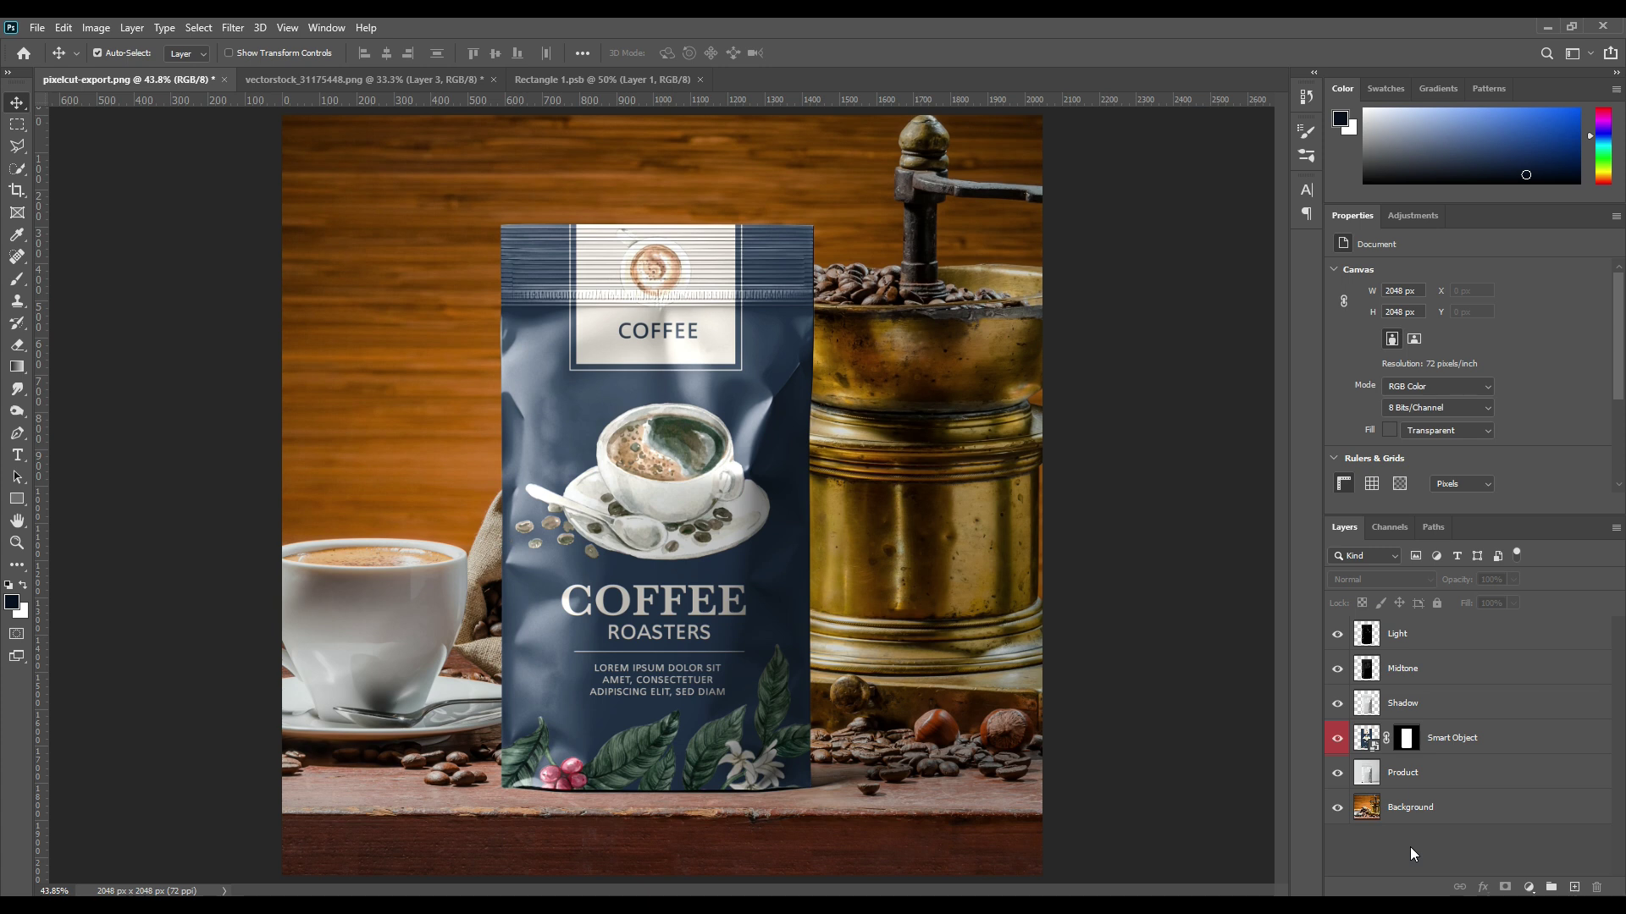
Add a Gradient fill layer above the Light layer and set the gradient's starting colour stop to #262626.
left_click(1414, 633)
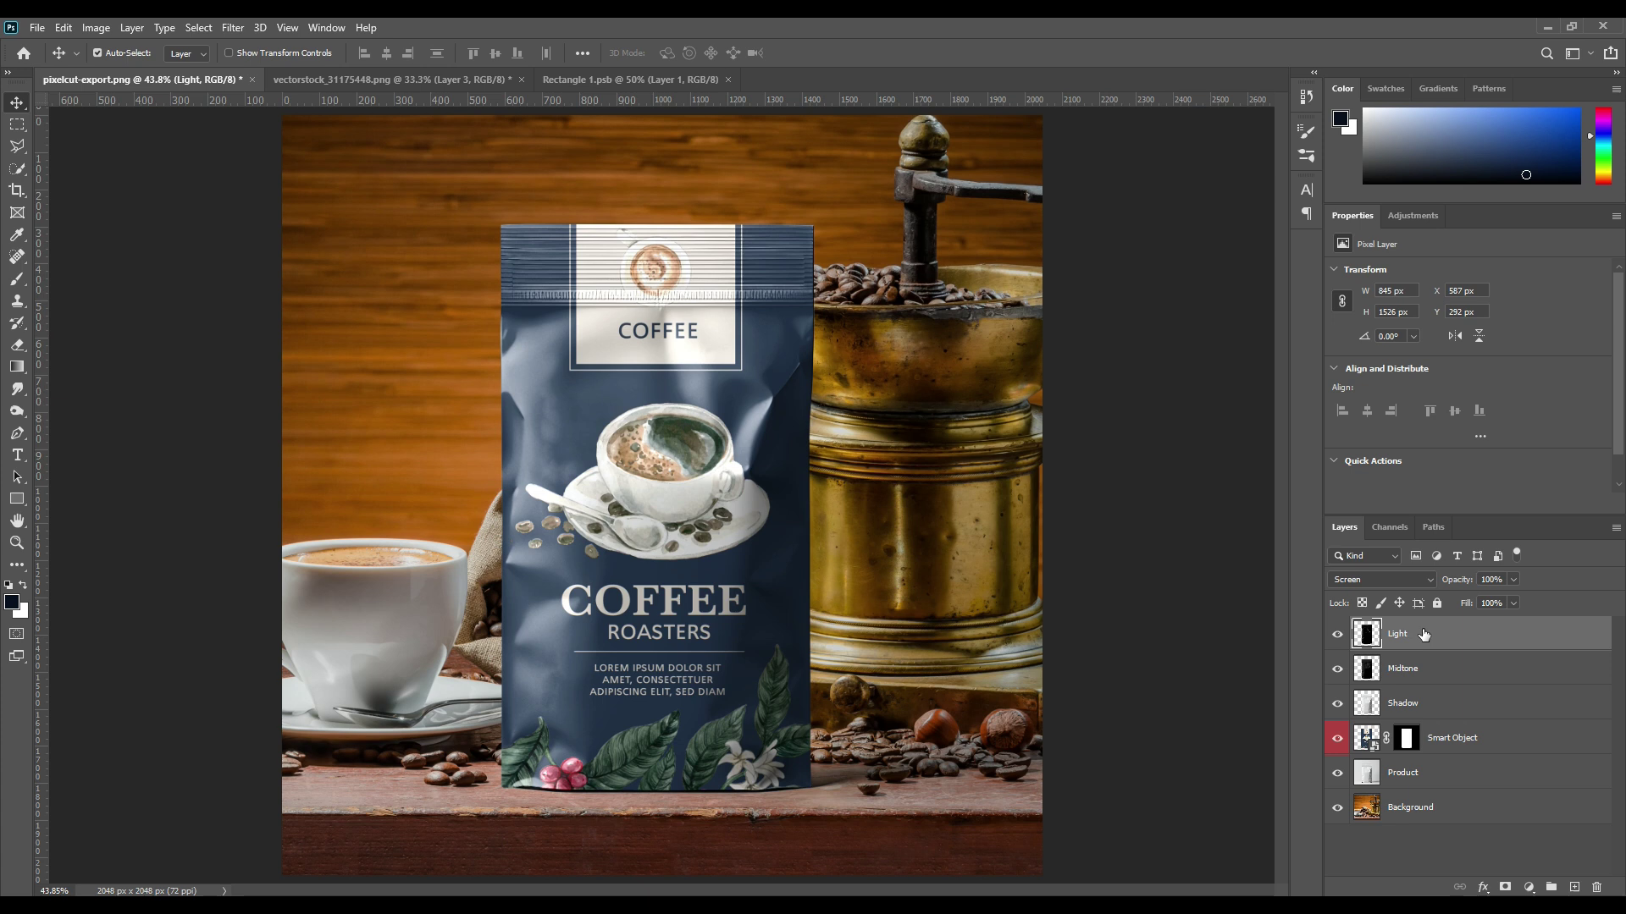
left_click(1529, 886)
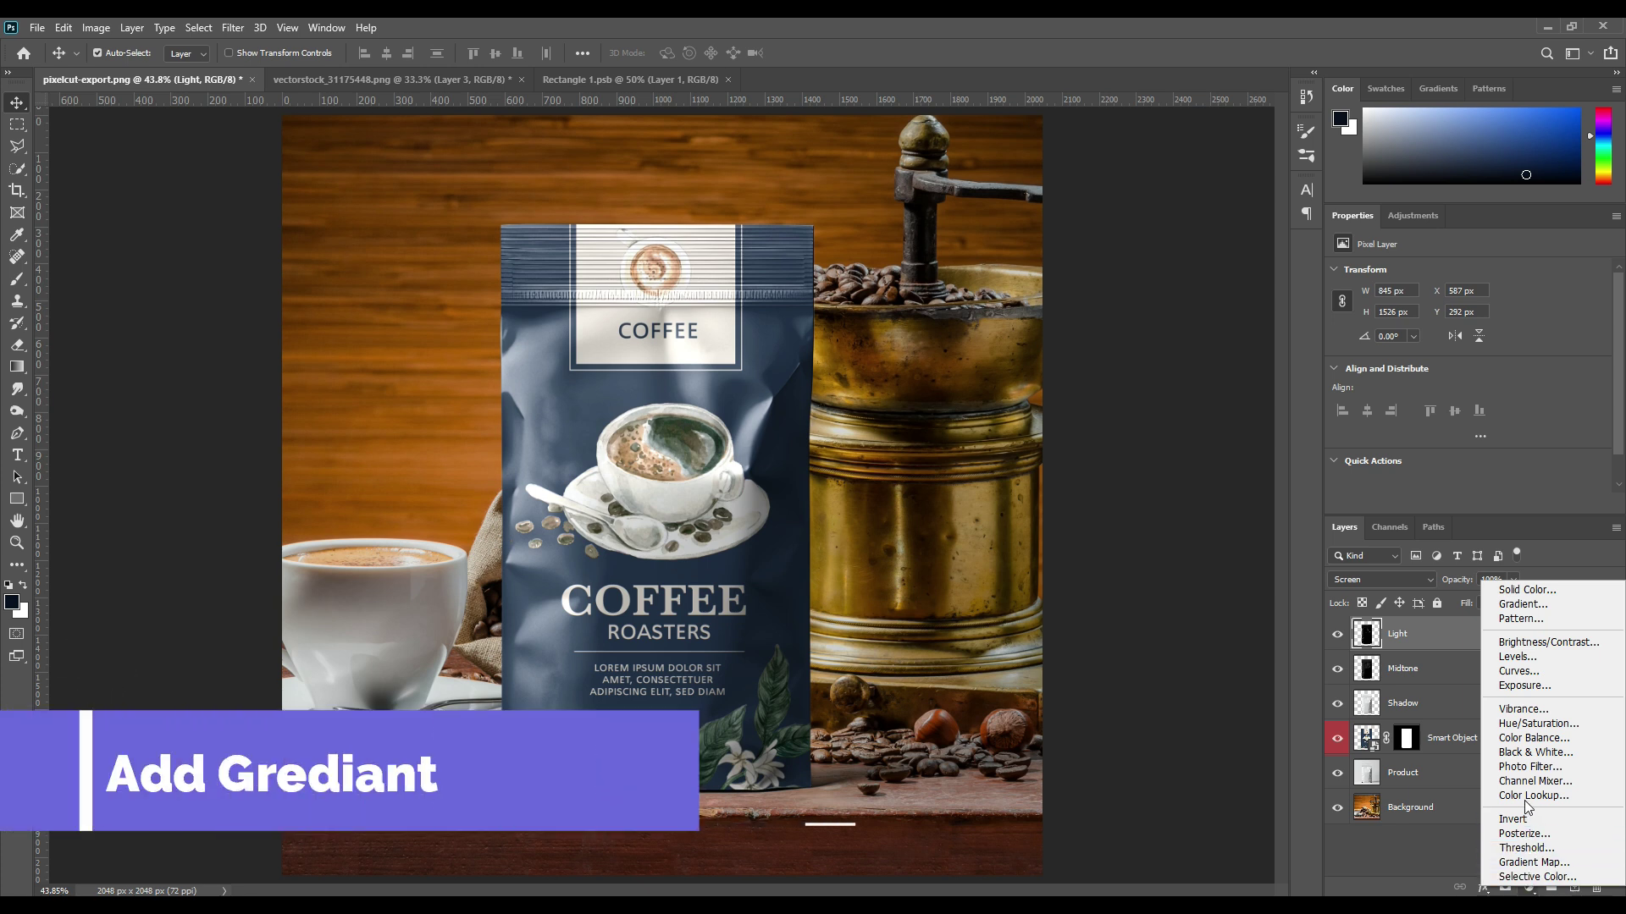
left_click(1537, 604)
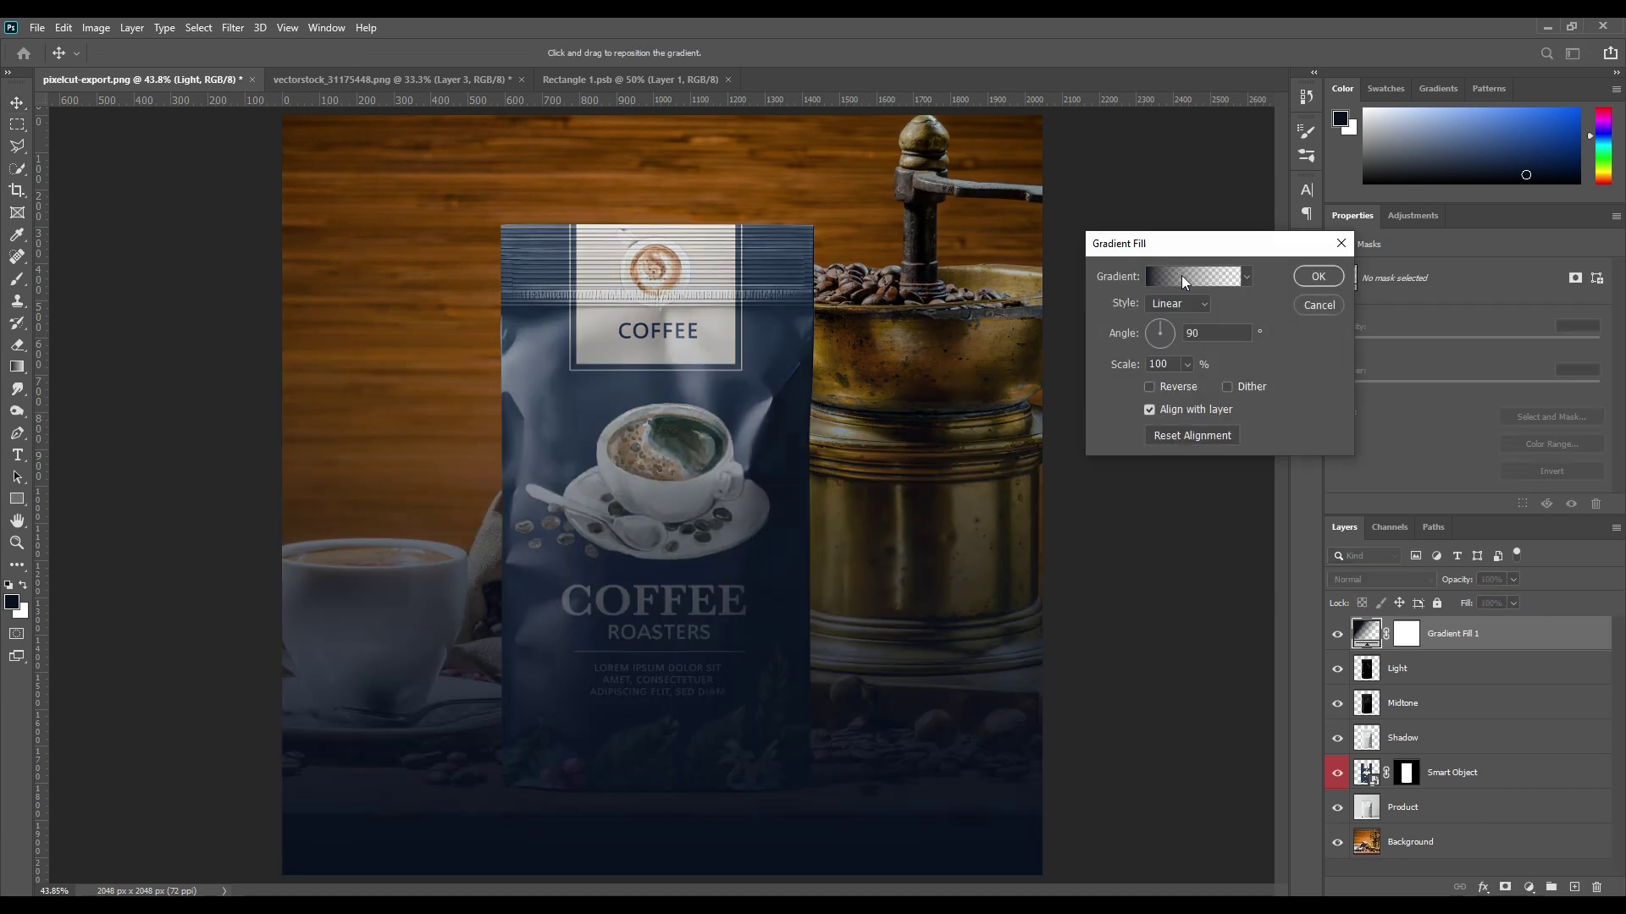
left_click(1181, 276)
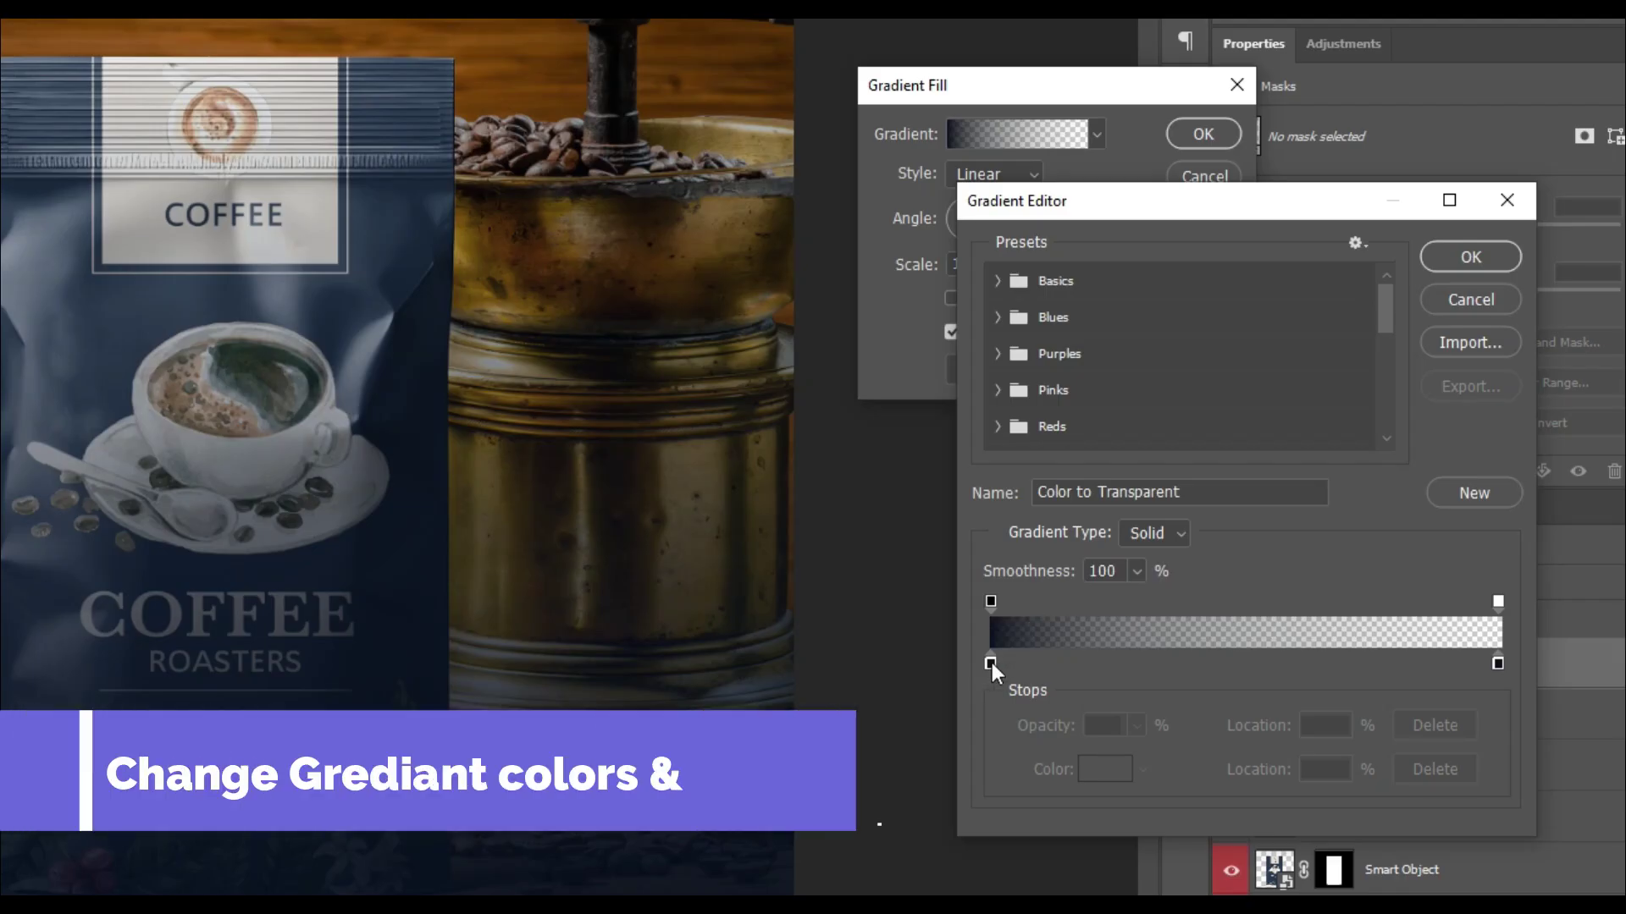
left_click(990, 663)
left_click(1103, 769)
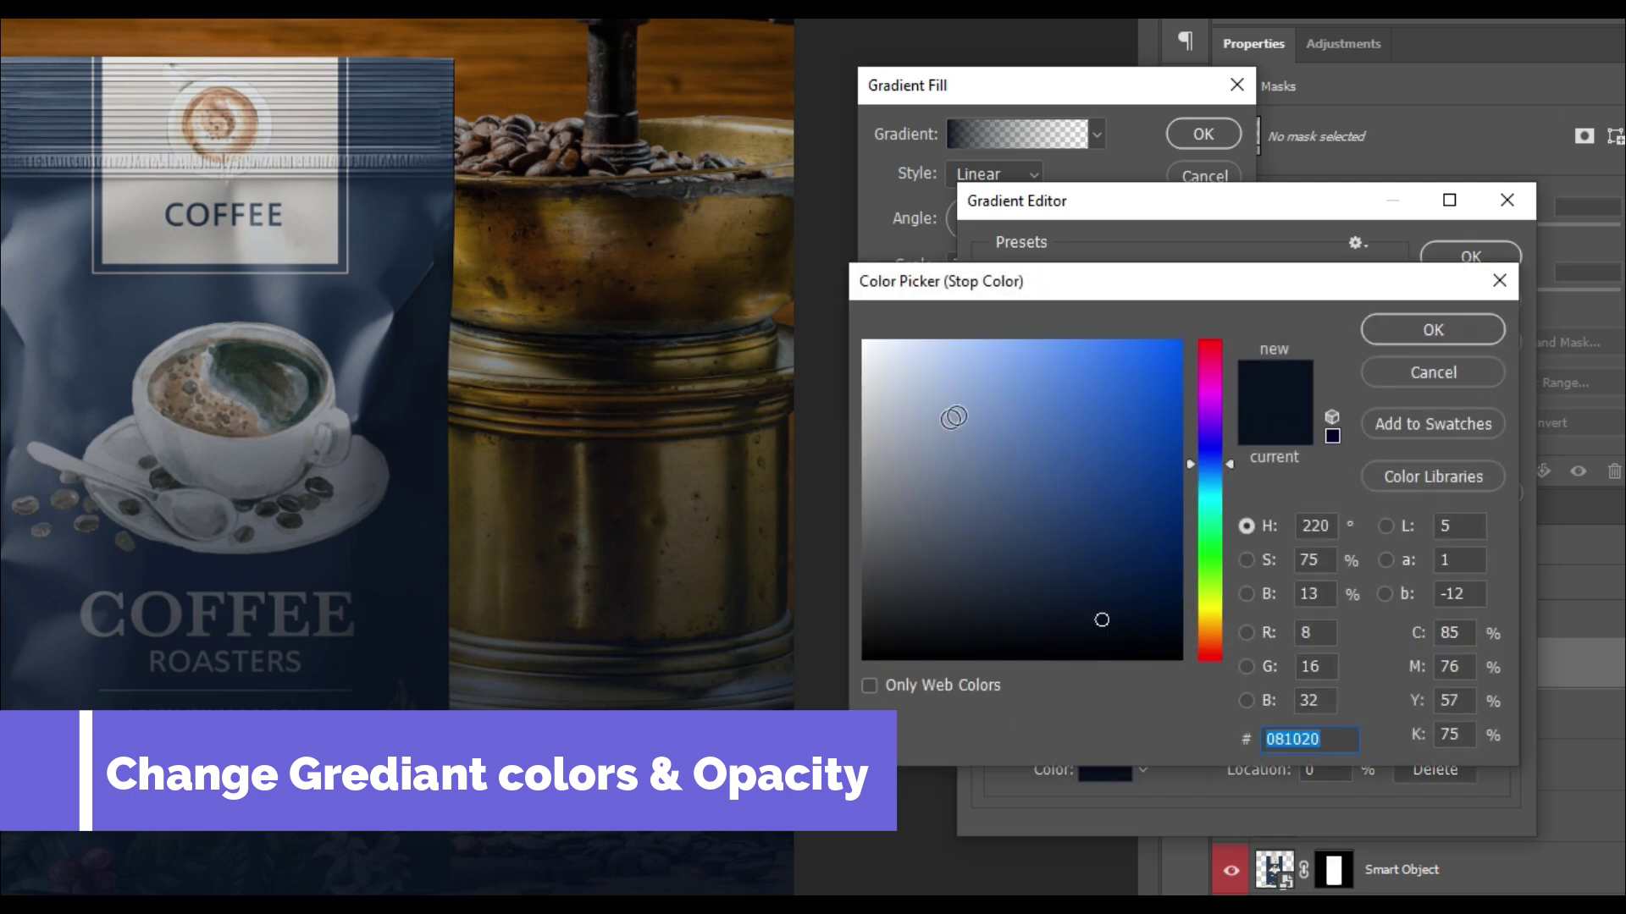
mouse_move(953, 417)
left_mouse_down()
mouse_move(835, 635)
mouse_move(837, 611)
left_mouse_up()
left_click(1392, 329)
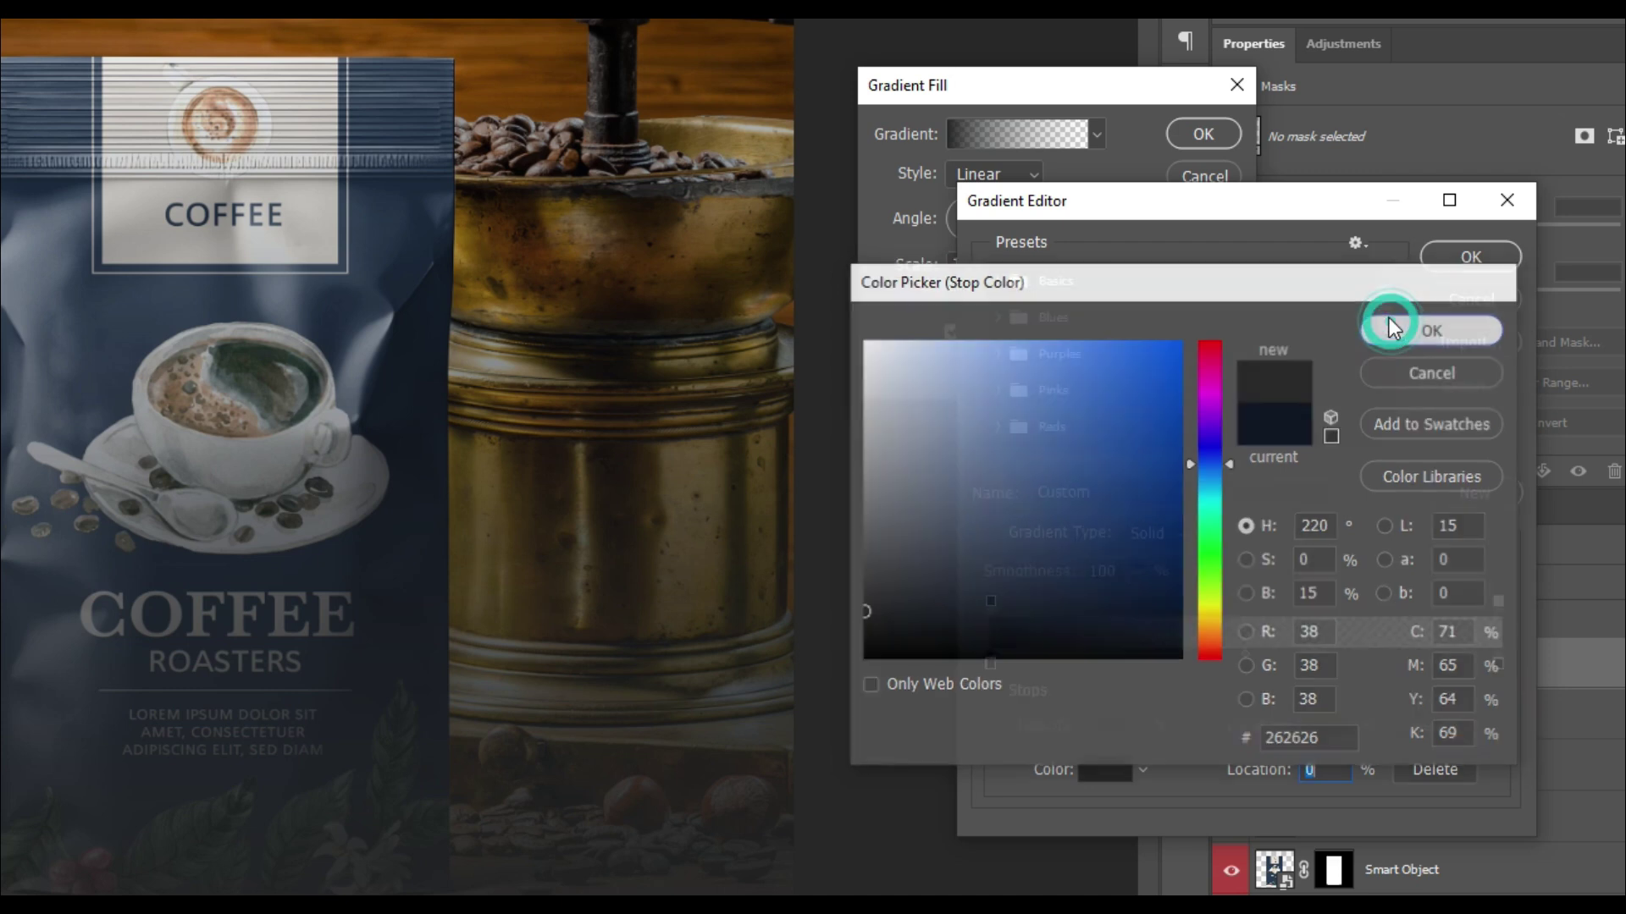
Set the gradient's end colour stop to white (#ffffff) with 100% opacity and accept the gradient.
left_click(1496, 665)
left_click(1104, 769)
type("ffffff")
left_click(1426, 330)
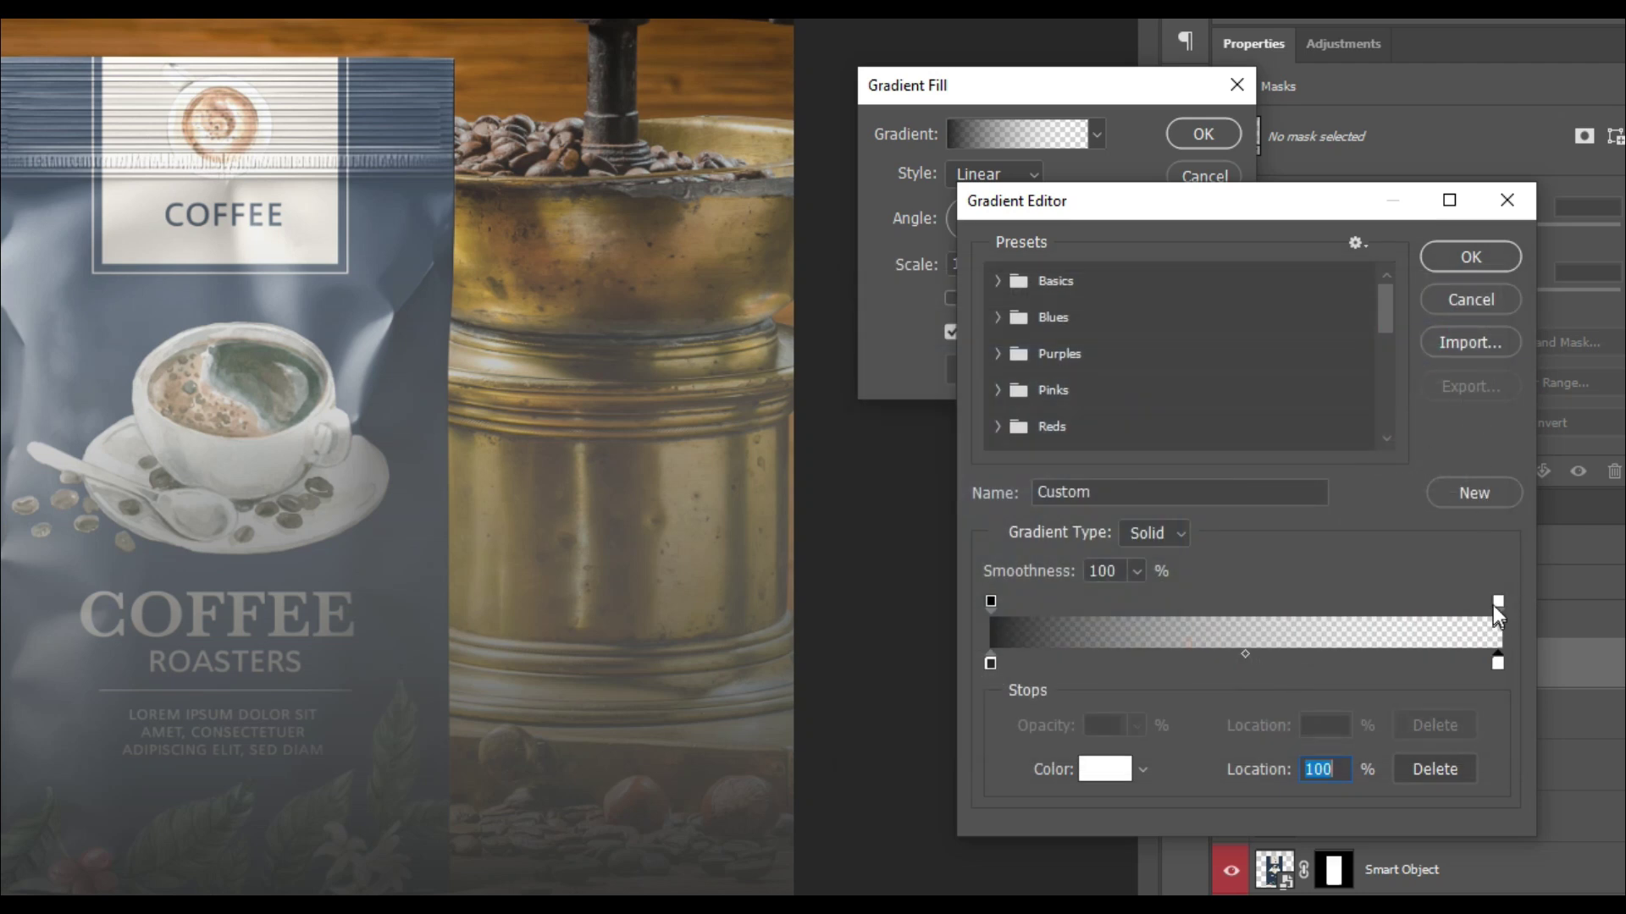
left_click(1497, 602)
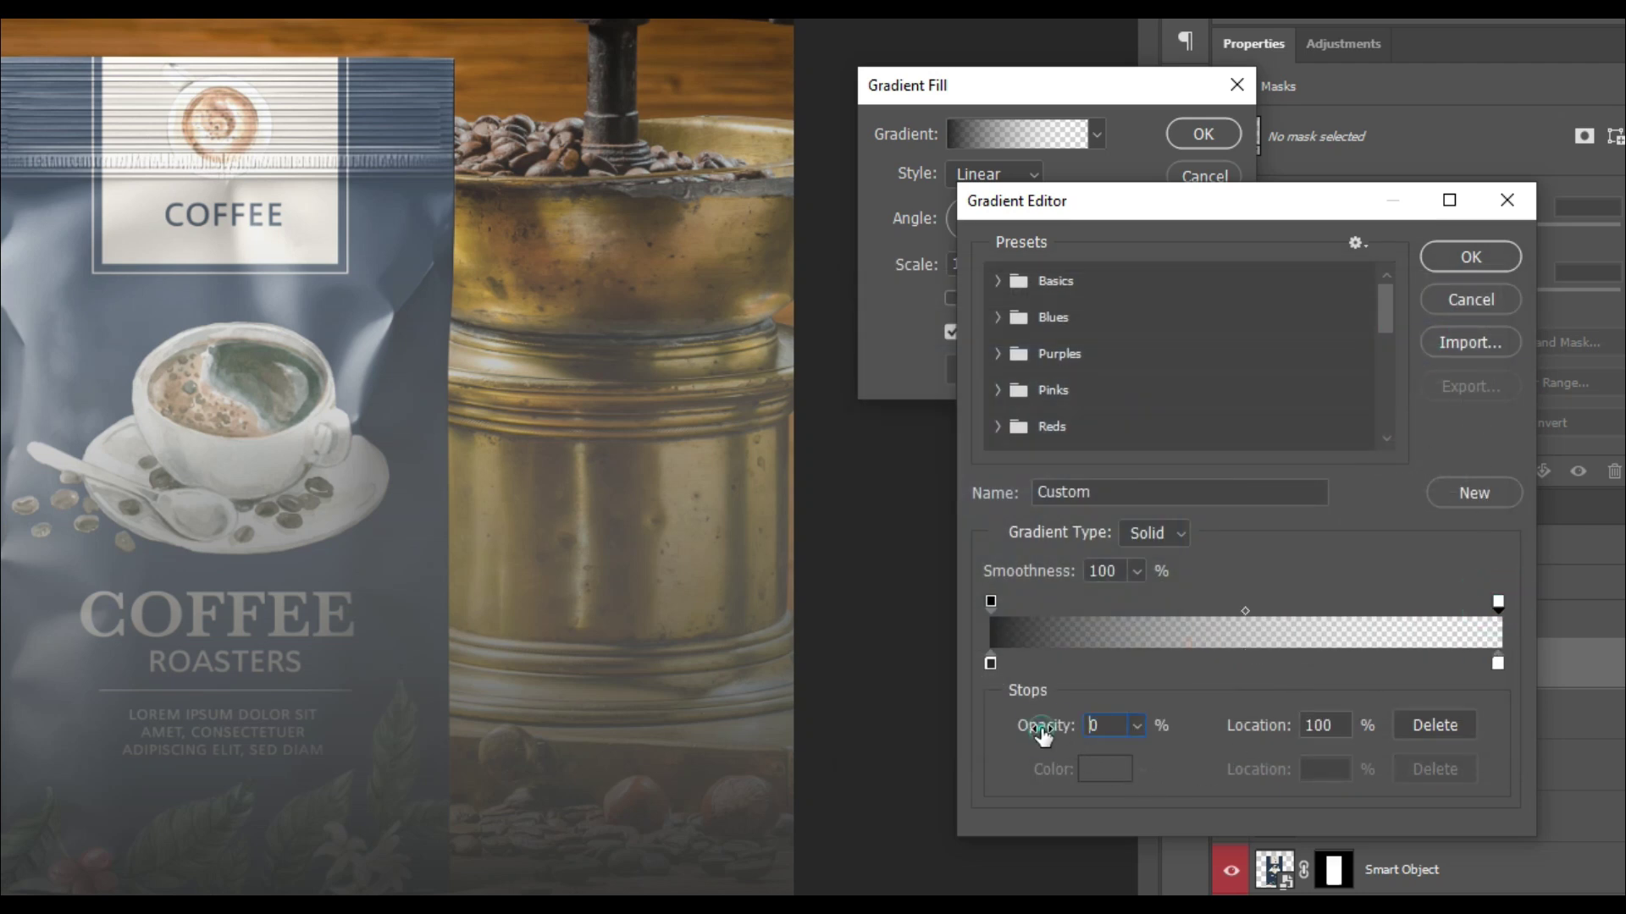
left_click_drag(1048, 736, 1161, 747)
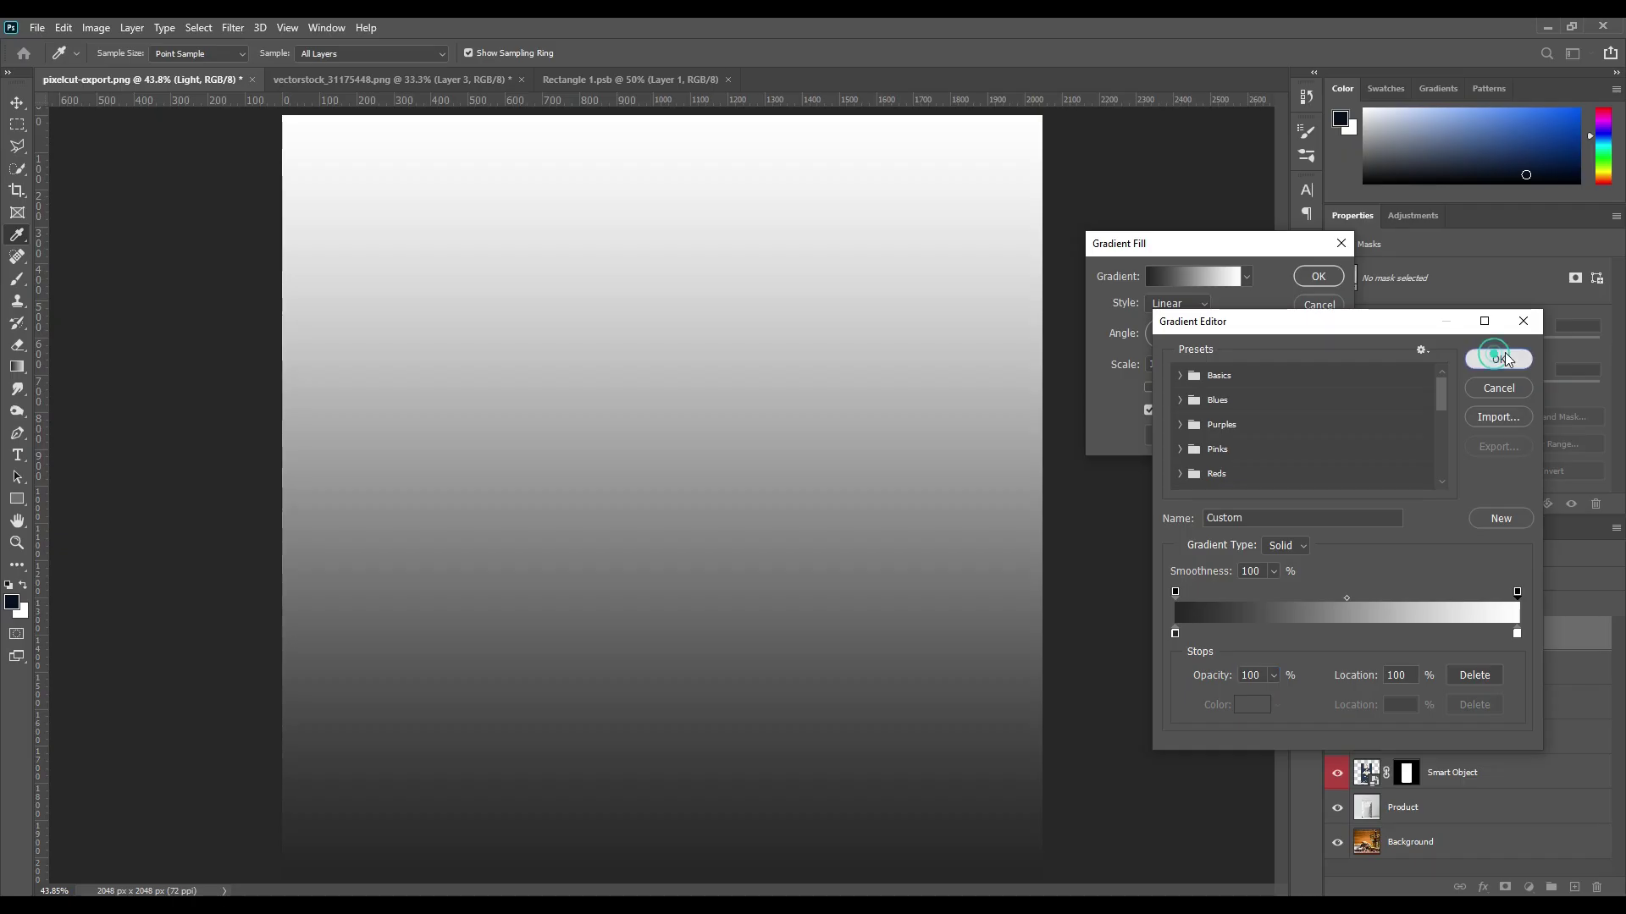
left_click(1471, 256)
Shift the gradient fill upward on the canvas and set its scale to 166%.
left_click(475, 705)
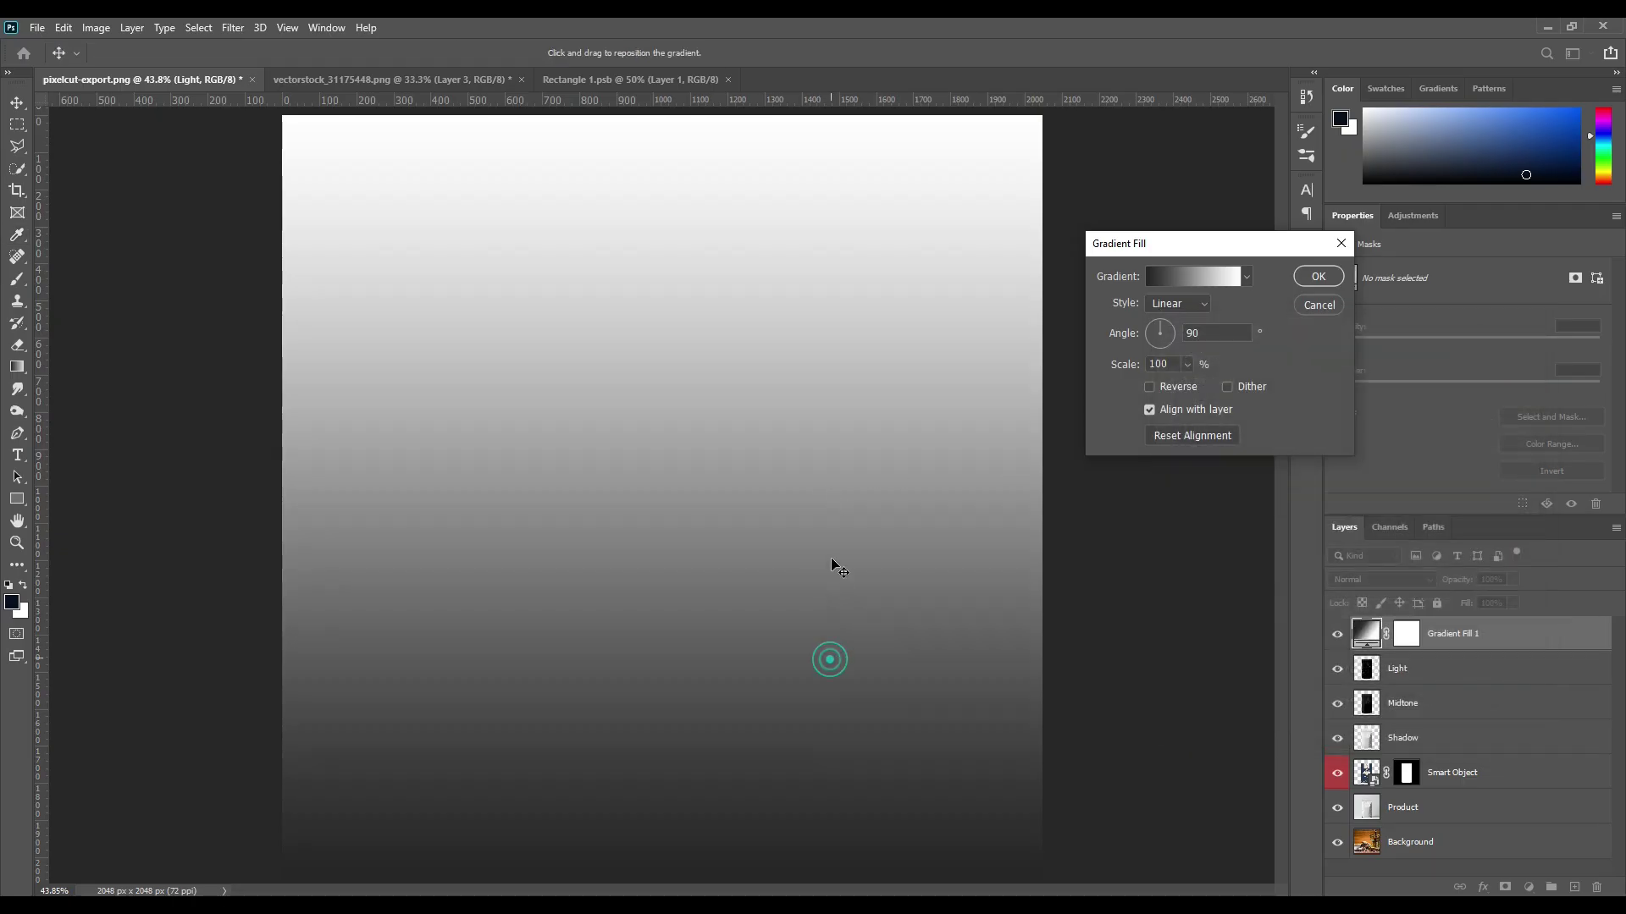
left_click_drag(832, 564, 832, 468)
left_click(1188, 364)
mouse_move(1183, 386)
left_mouse_down()
mouse_move(1223, 388)
mouse_move(1191, 386)
left_mouse_up()
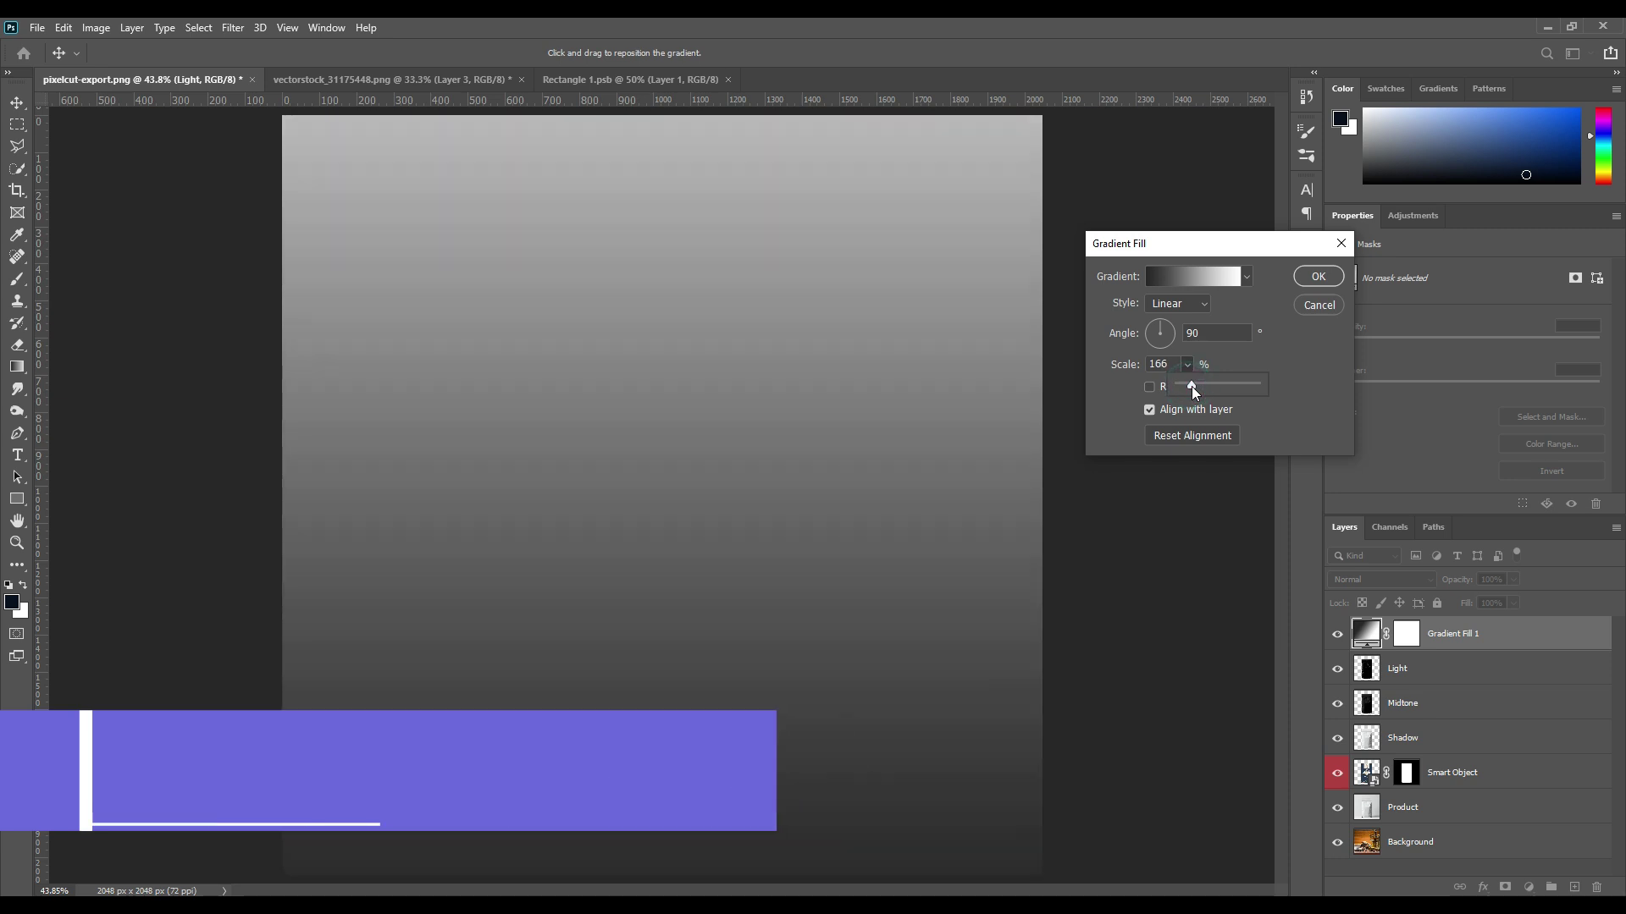
Rotate the linear gradient fill to an angle of 121.6°.
left_click(1158, 329)
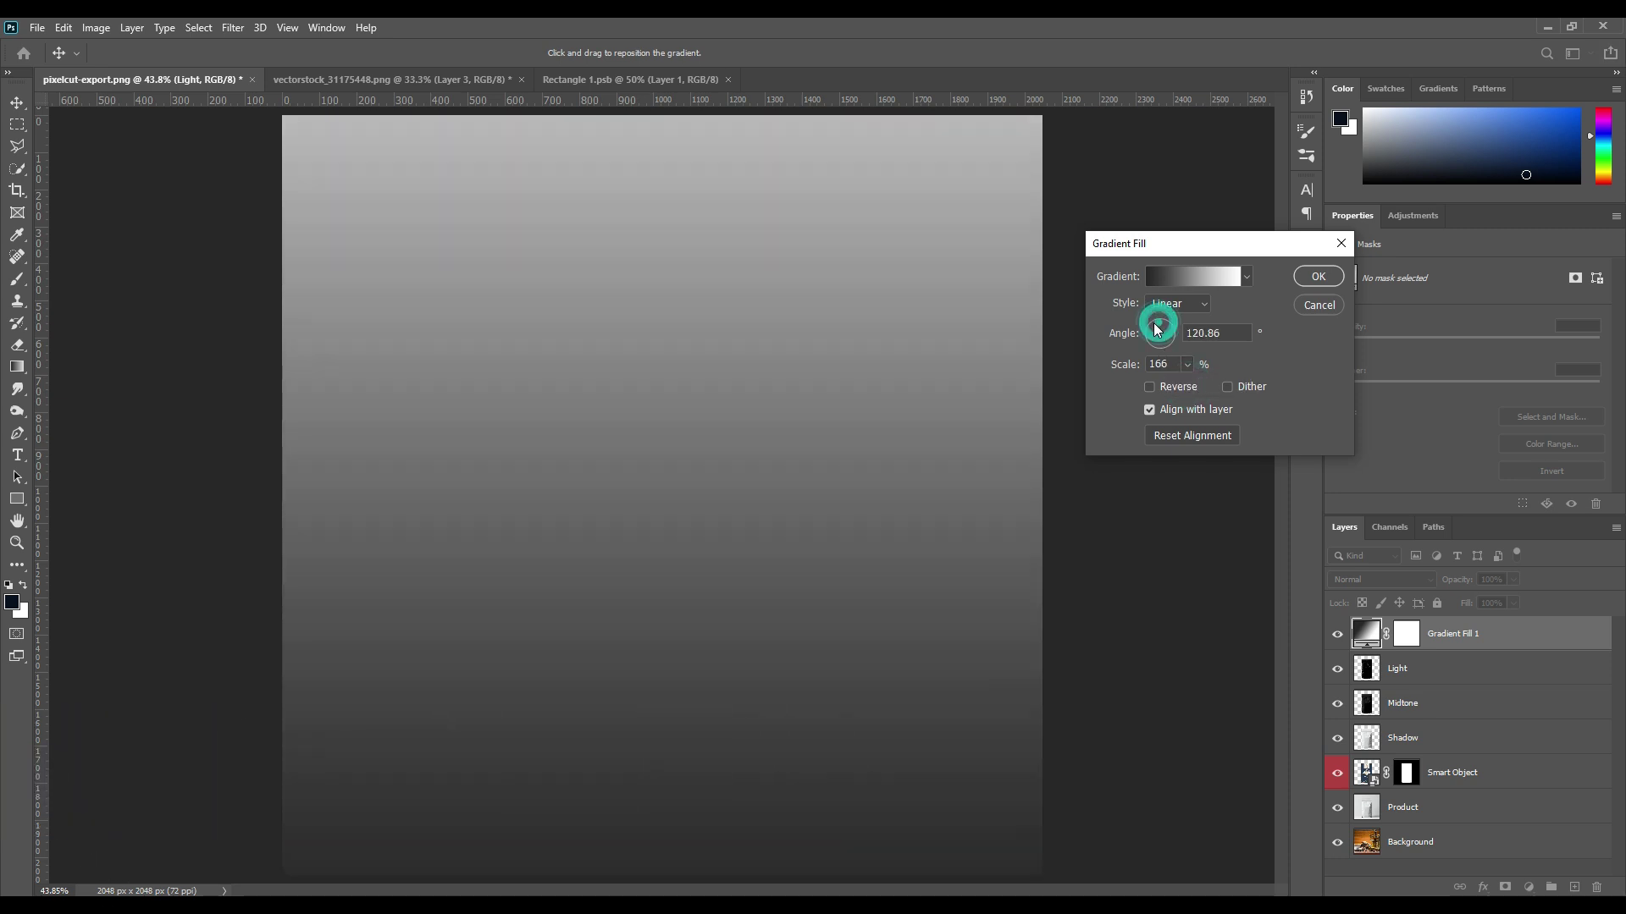
left_click(1153, 331)
left_click(1152, 331)
left_click(1155, 328)
Set the gradient fill's scale to 111%, shift the gradient toward the image's lower-right corner, and accept the fill.
left_click(1188, 364)
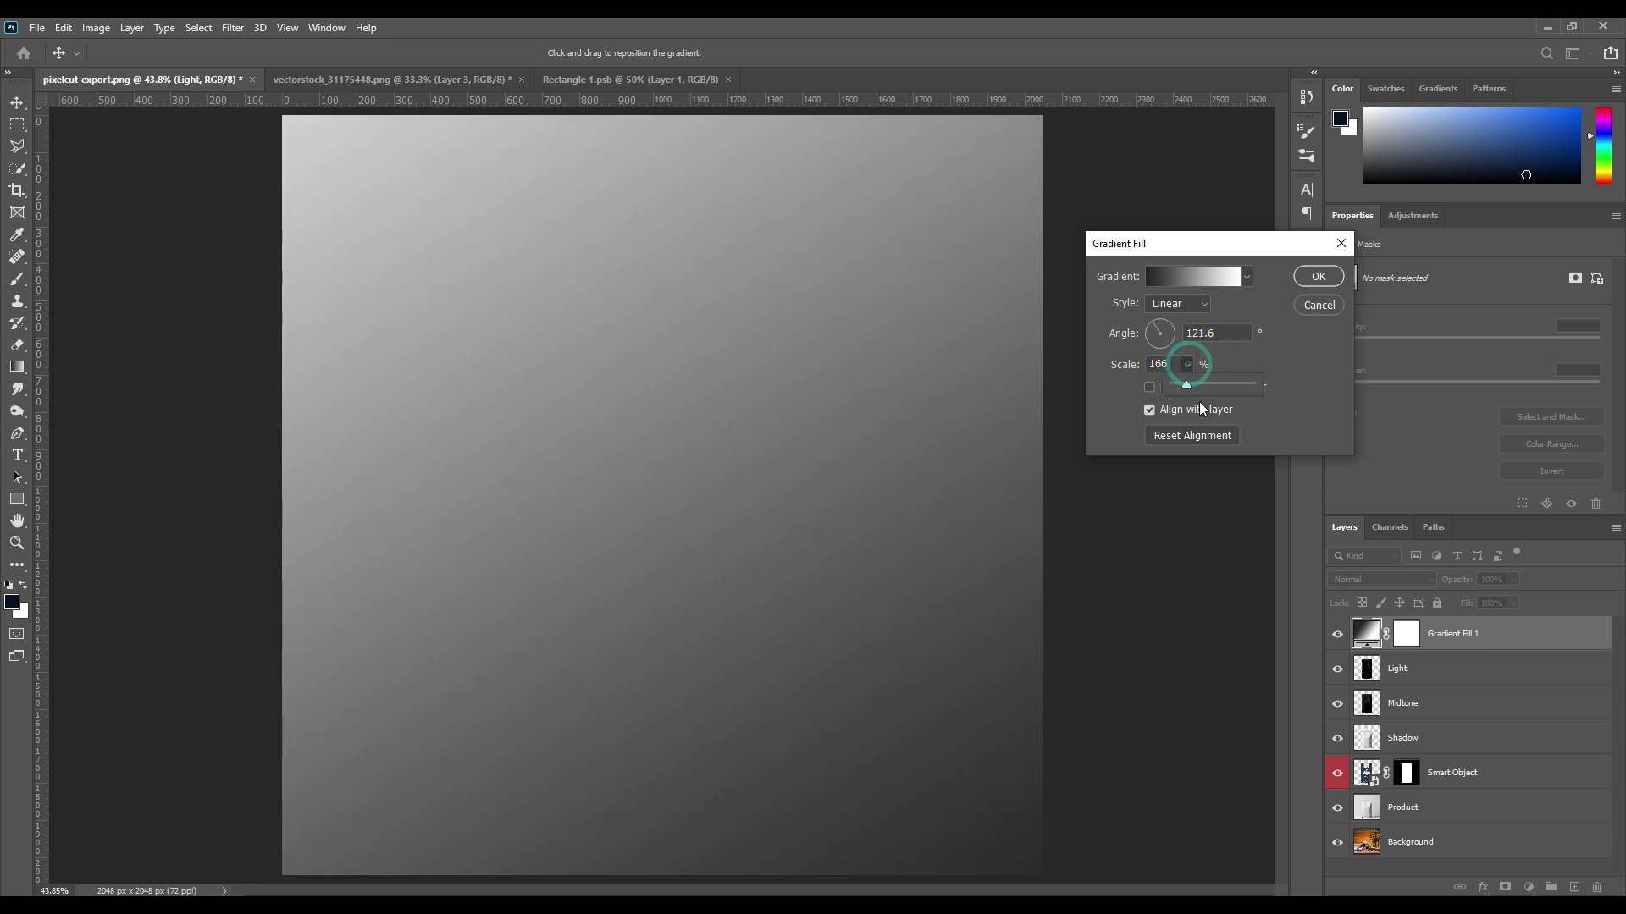
left_click_drag(1186, 386, 1182, 382)
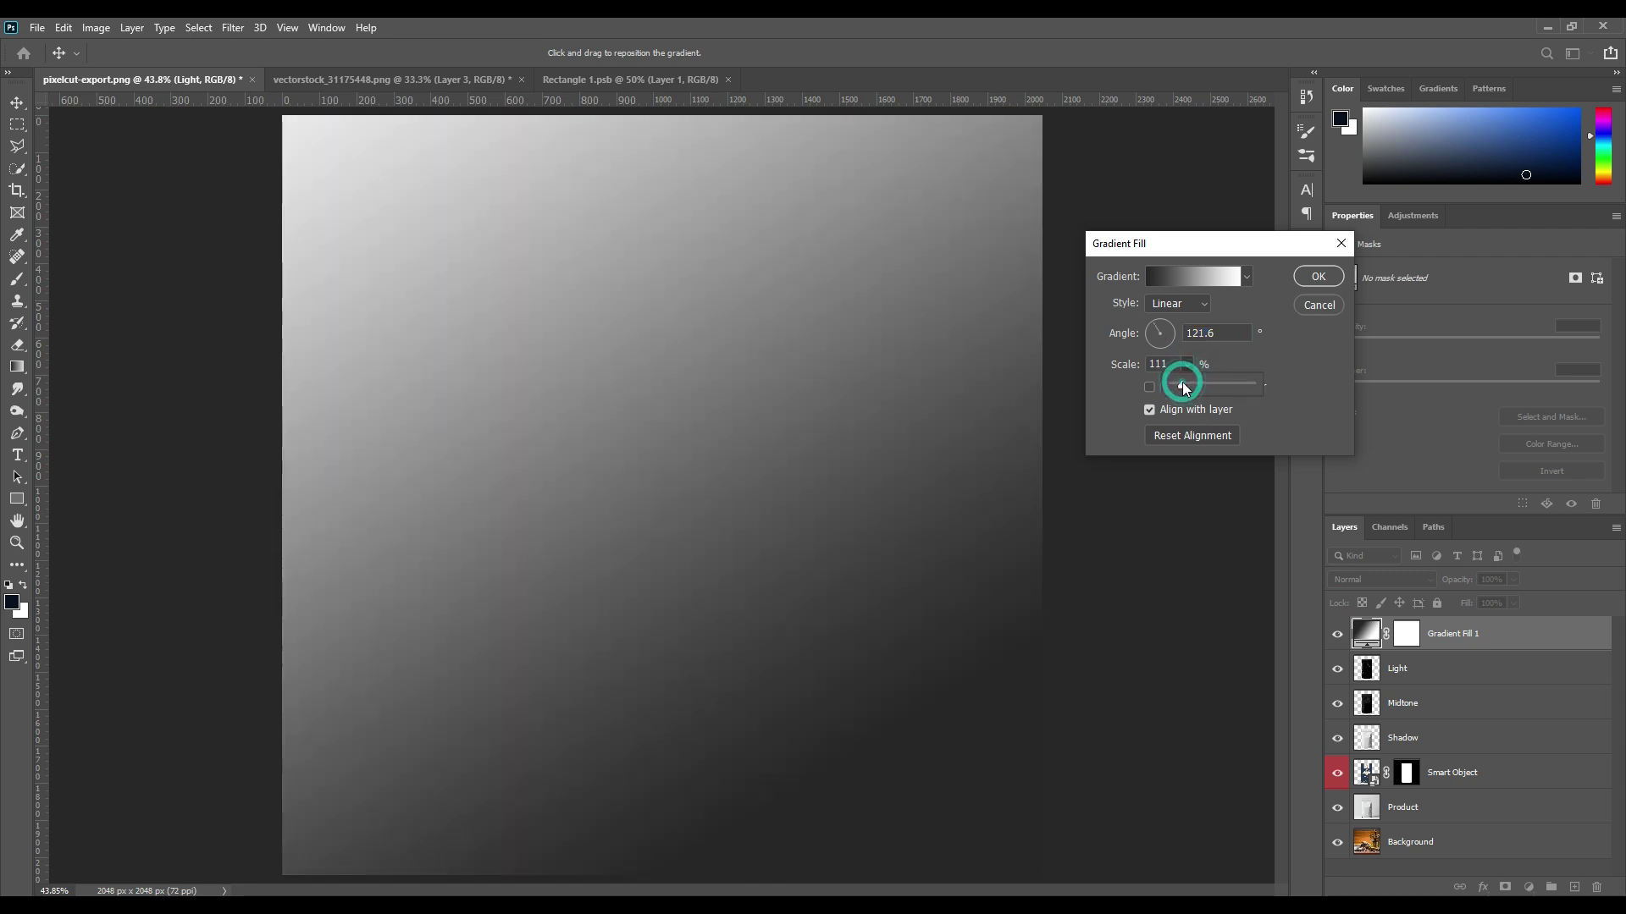
left_click_drag(488, 273, 651, 434)
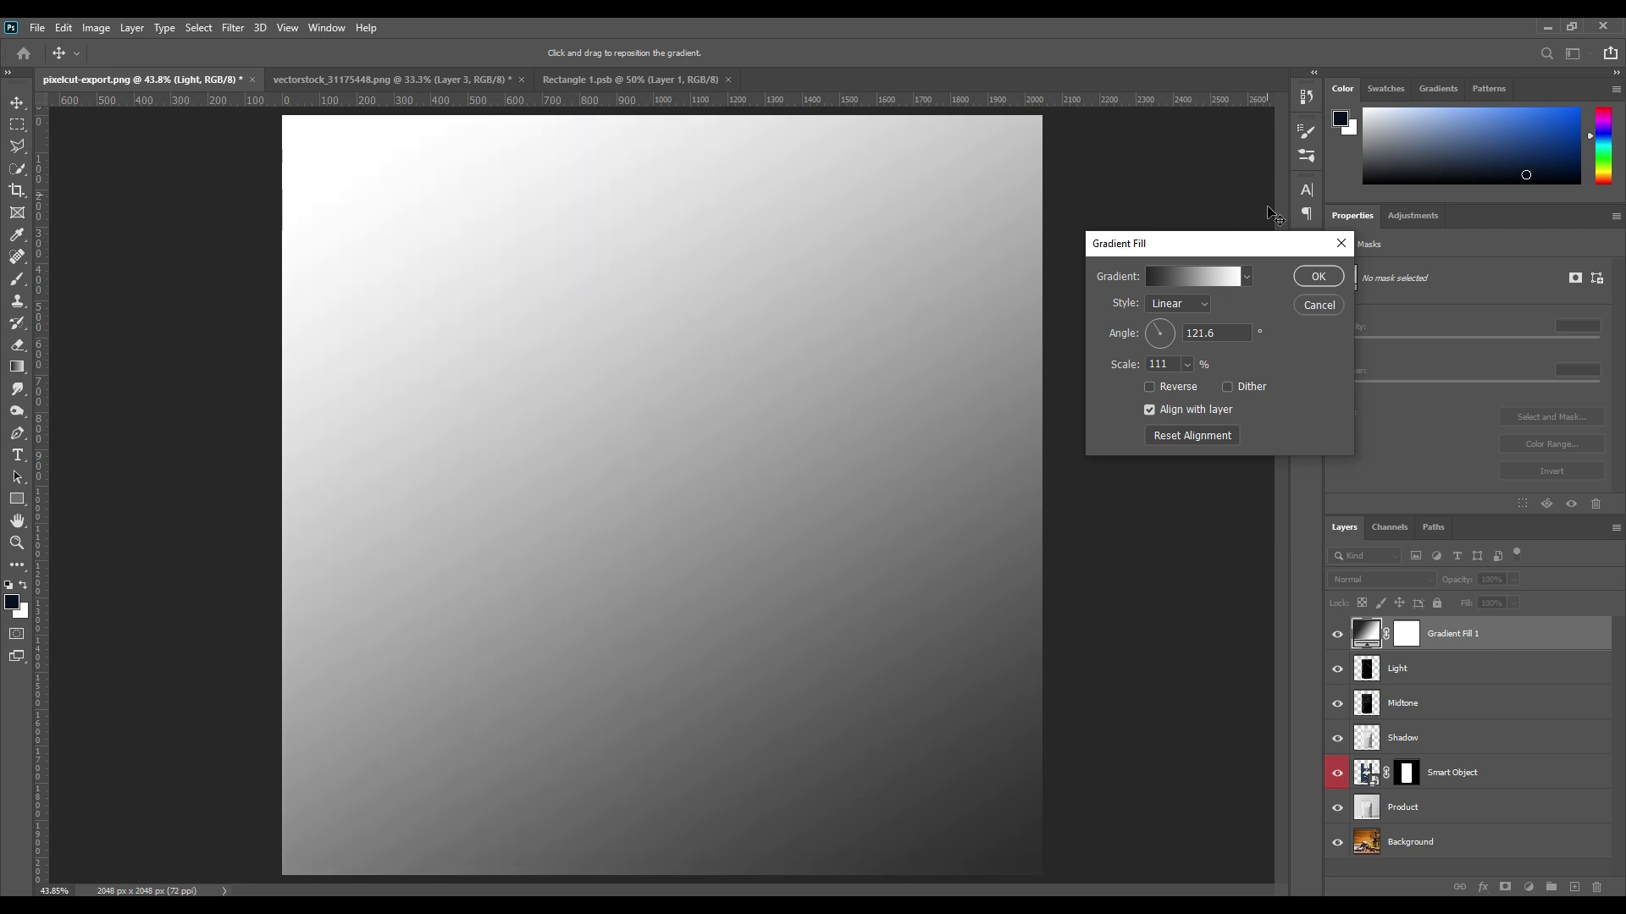
left_click(1316, 277)
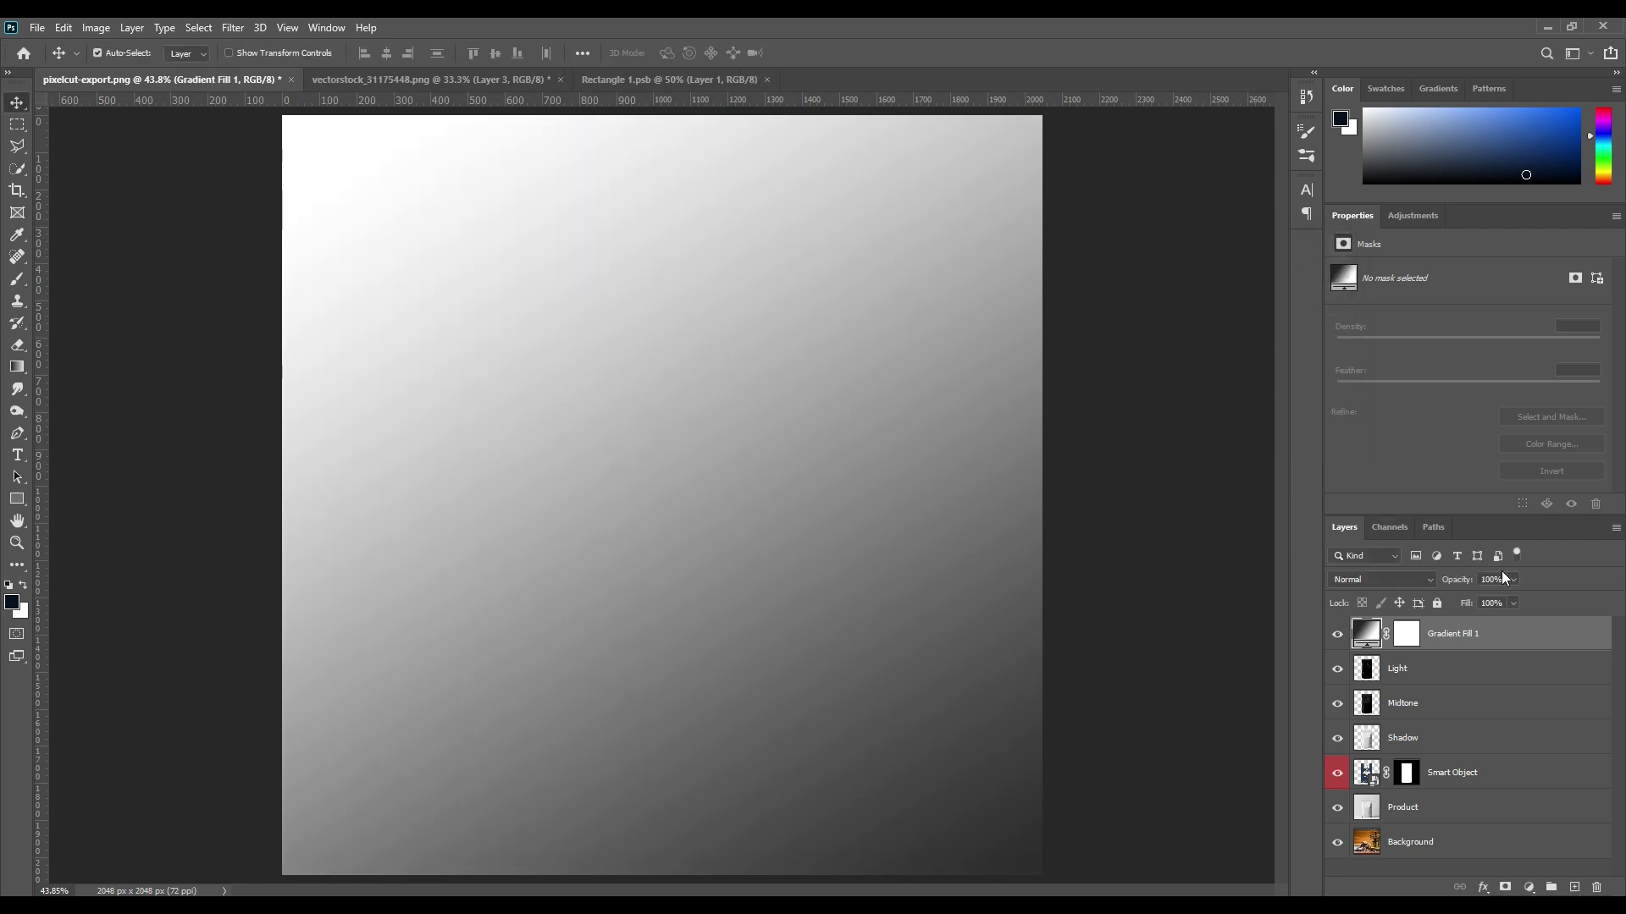
Set the Gradient Fill 1 layer's blend mode to Screen and shift its gradient toward the image's upper-left corner.
left_click(1387, 581)
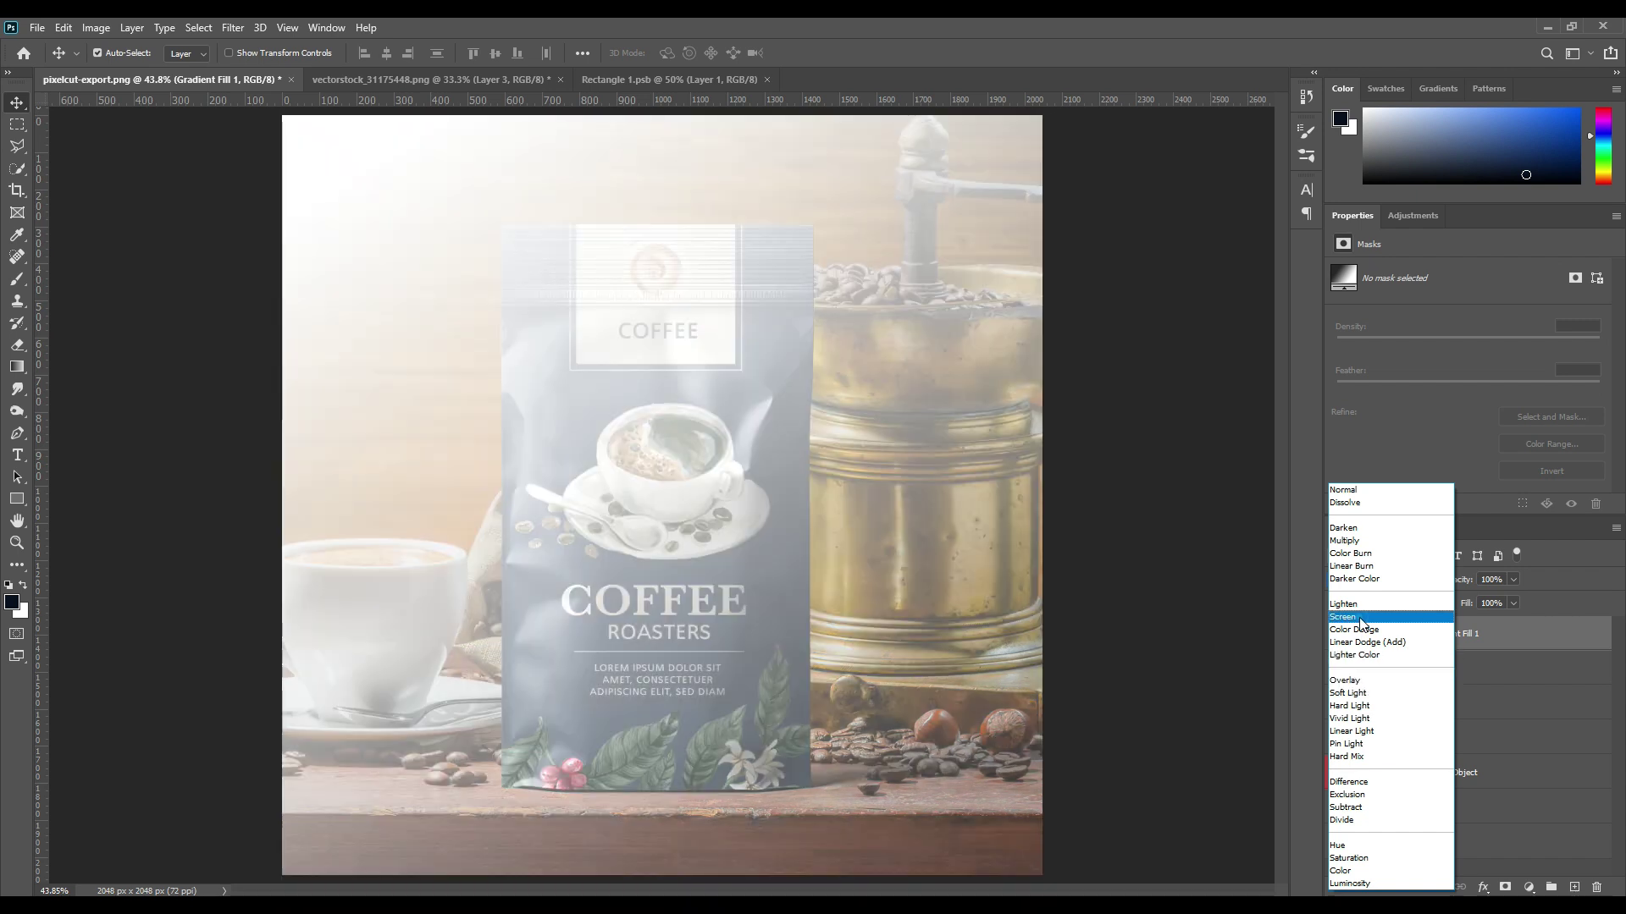
left_click(1359, 618)
double_click(1370, 636)
left_click_drag(931, 635, 677, 383)
Change the gradient fill's dark color stop to pure black (000000) and accept the edited gradient.
left_click(1187, 271)
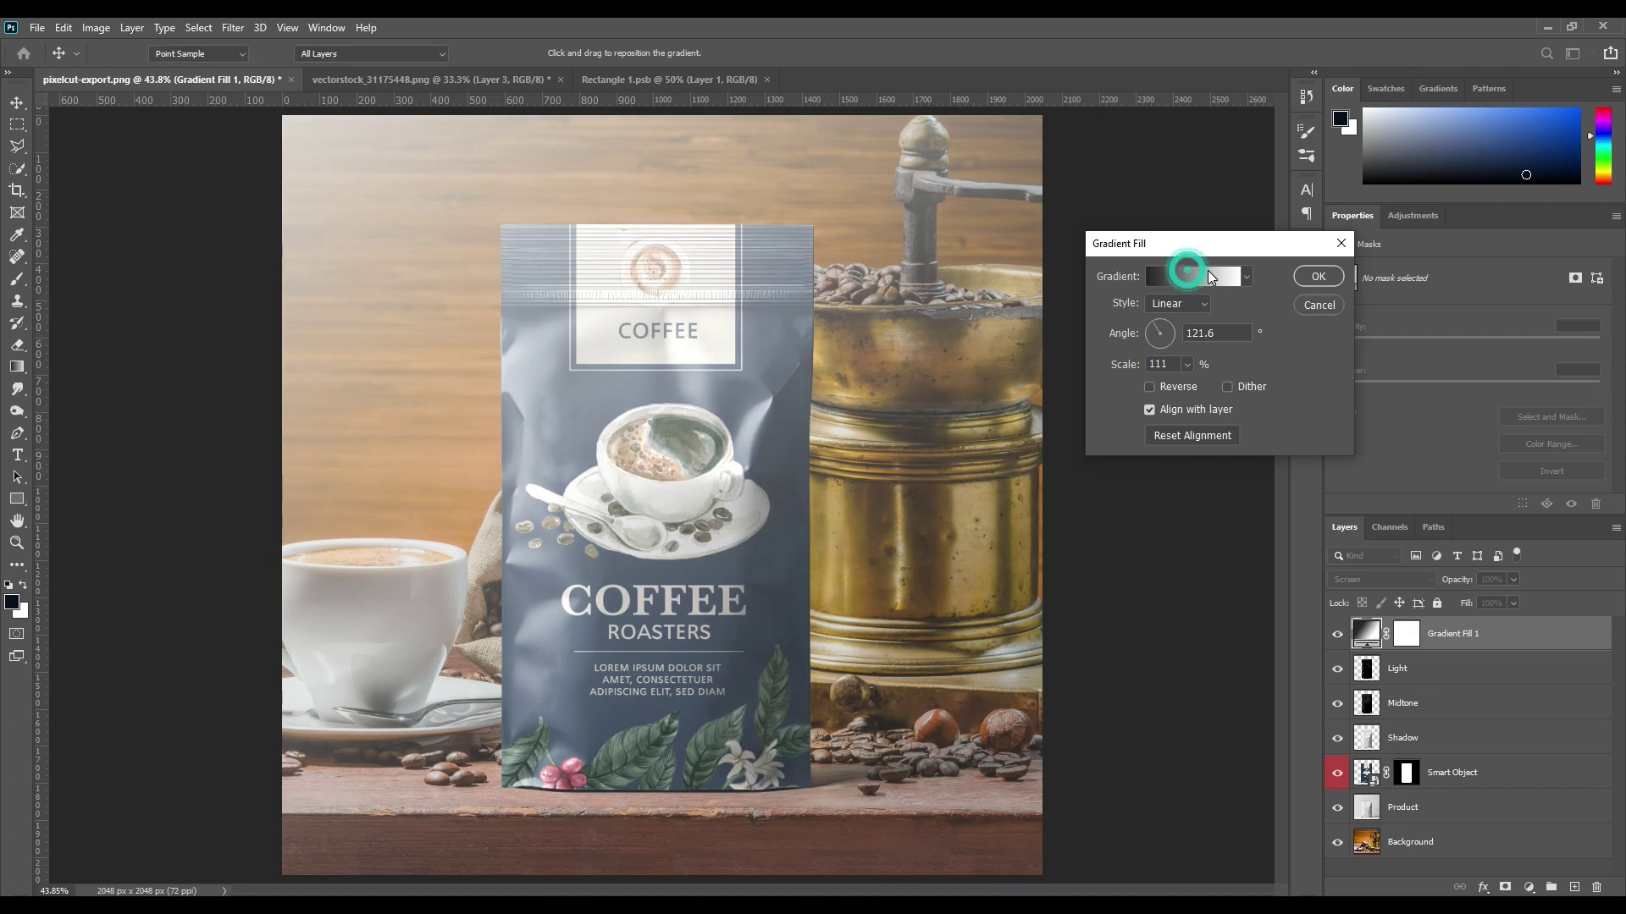
left_click(1175, 633)
left_click(1252, 705)
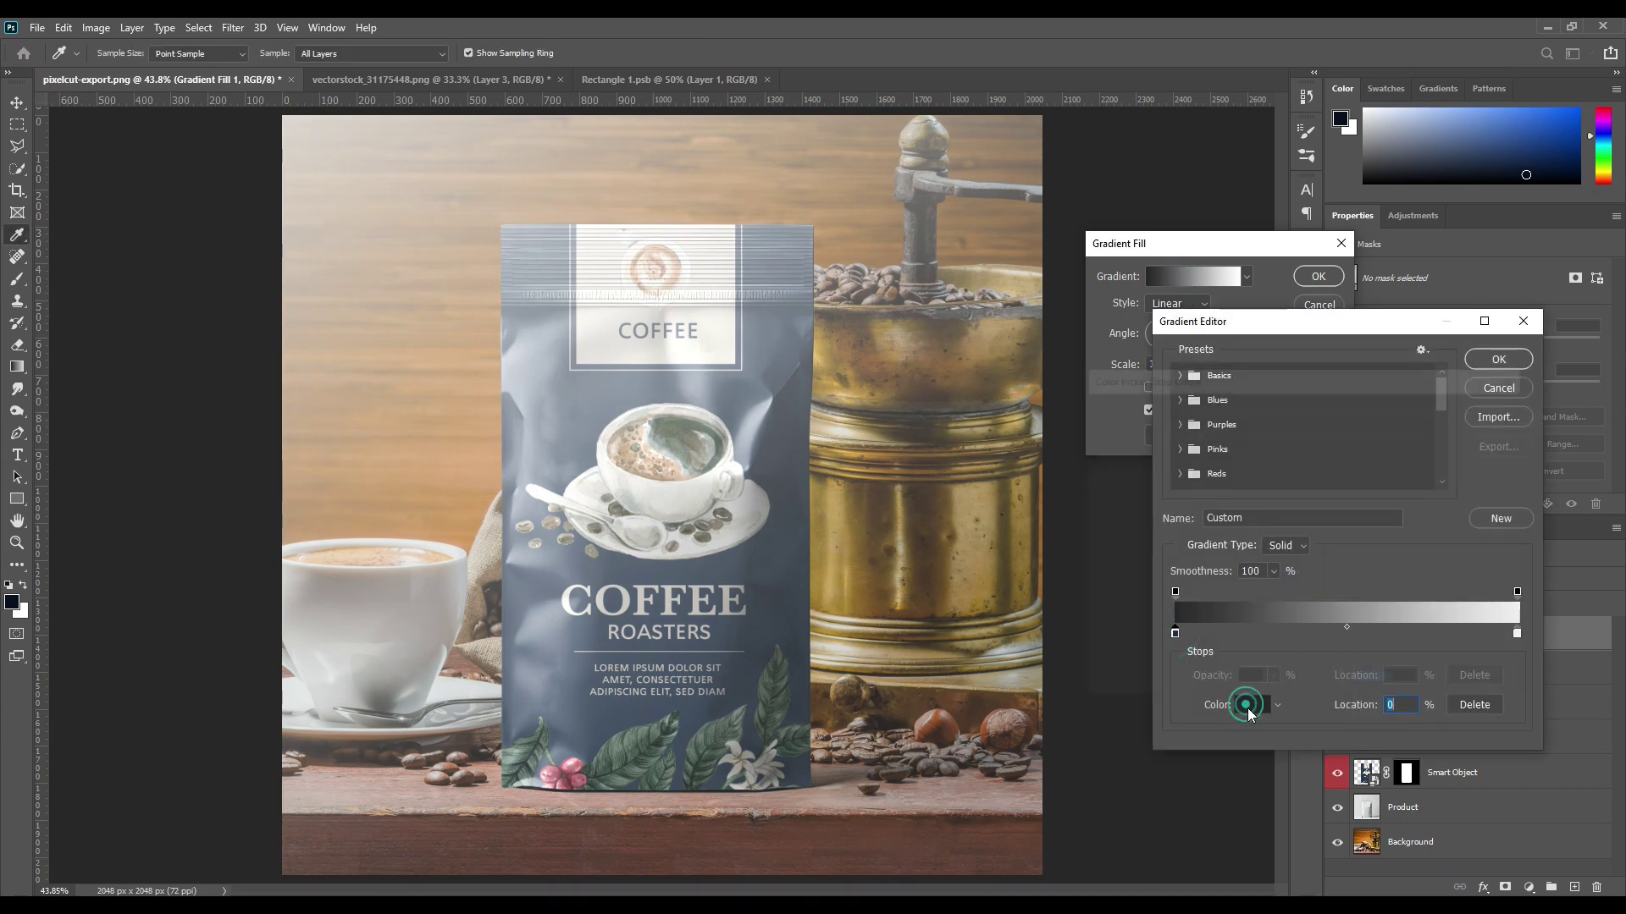
left_click(1089, 630)
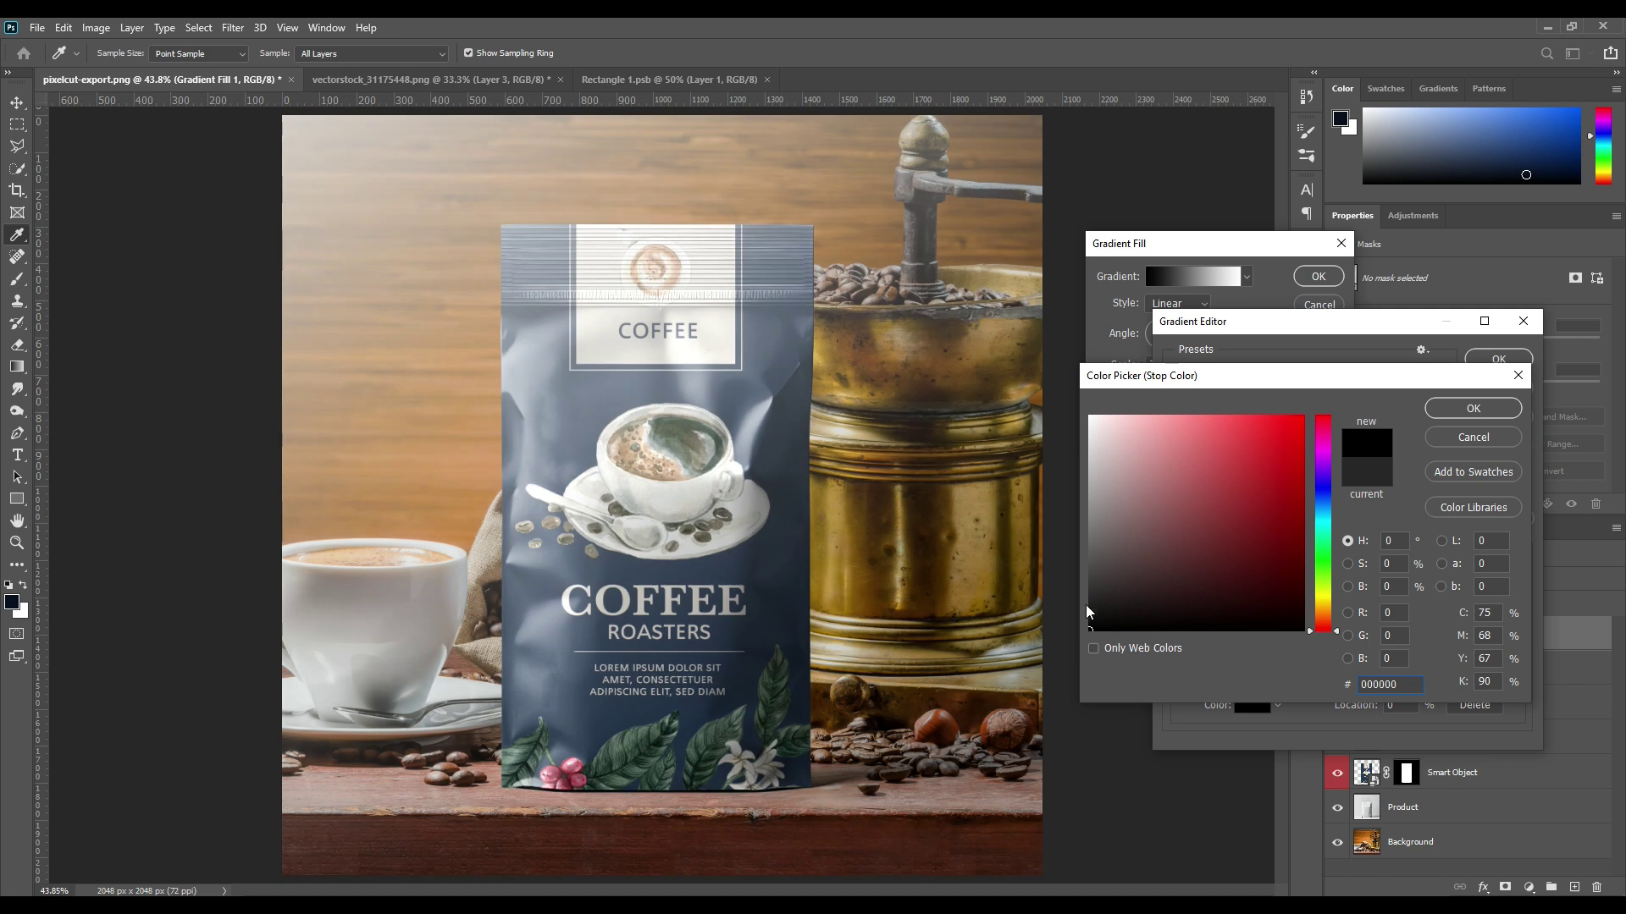
left_click(1473, 409)
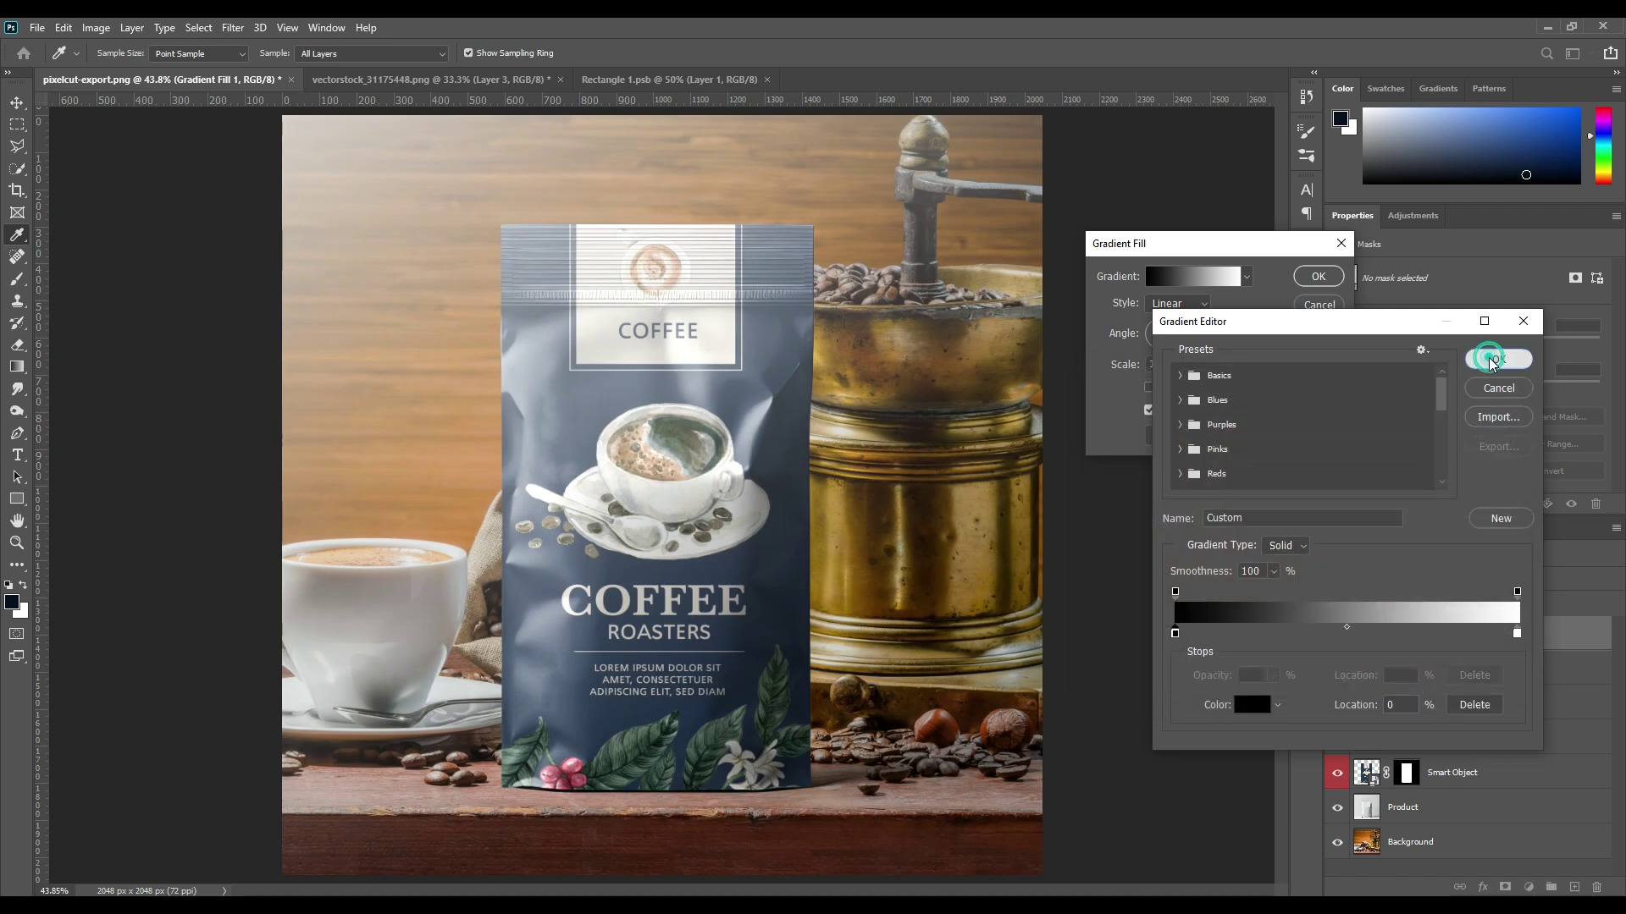
left_click(1495, 358)
Shift the gradient slightly toward the image's upper-left corner, accept it, and reduce the Gradient Fill 1 layer's fill to 60%.
left_click_drag(791, 618, 777, 604)
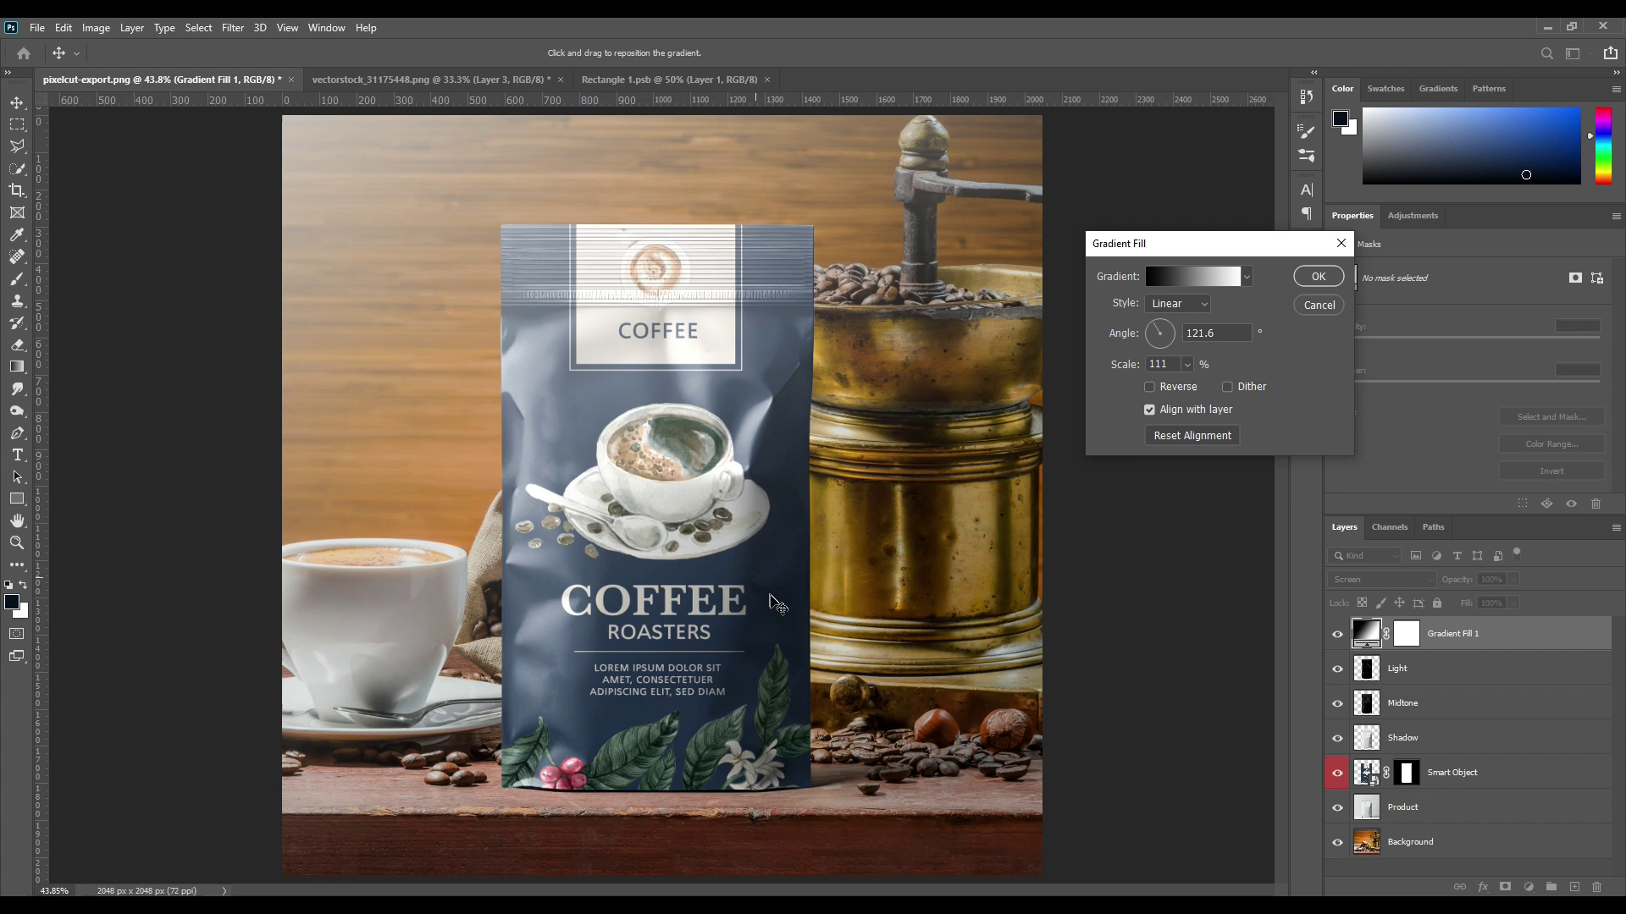
left_click(1319, 276)
left_click_drag(1466, 608, 1464, 607)
left_click_drag(1456, 603, 1463, 604)
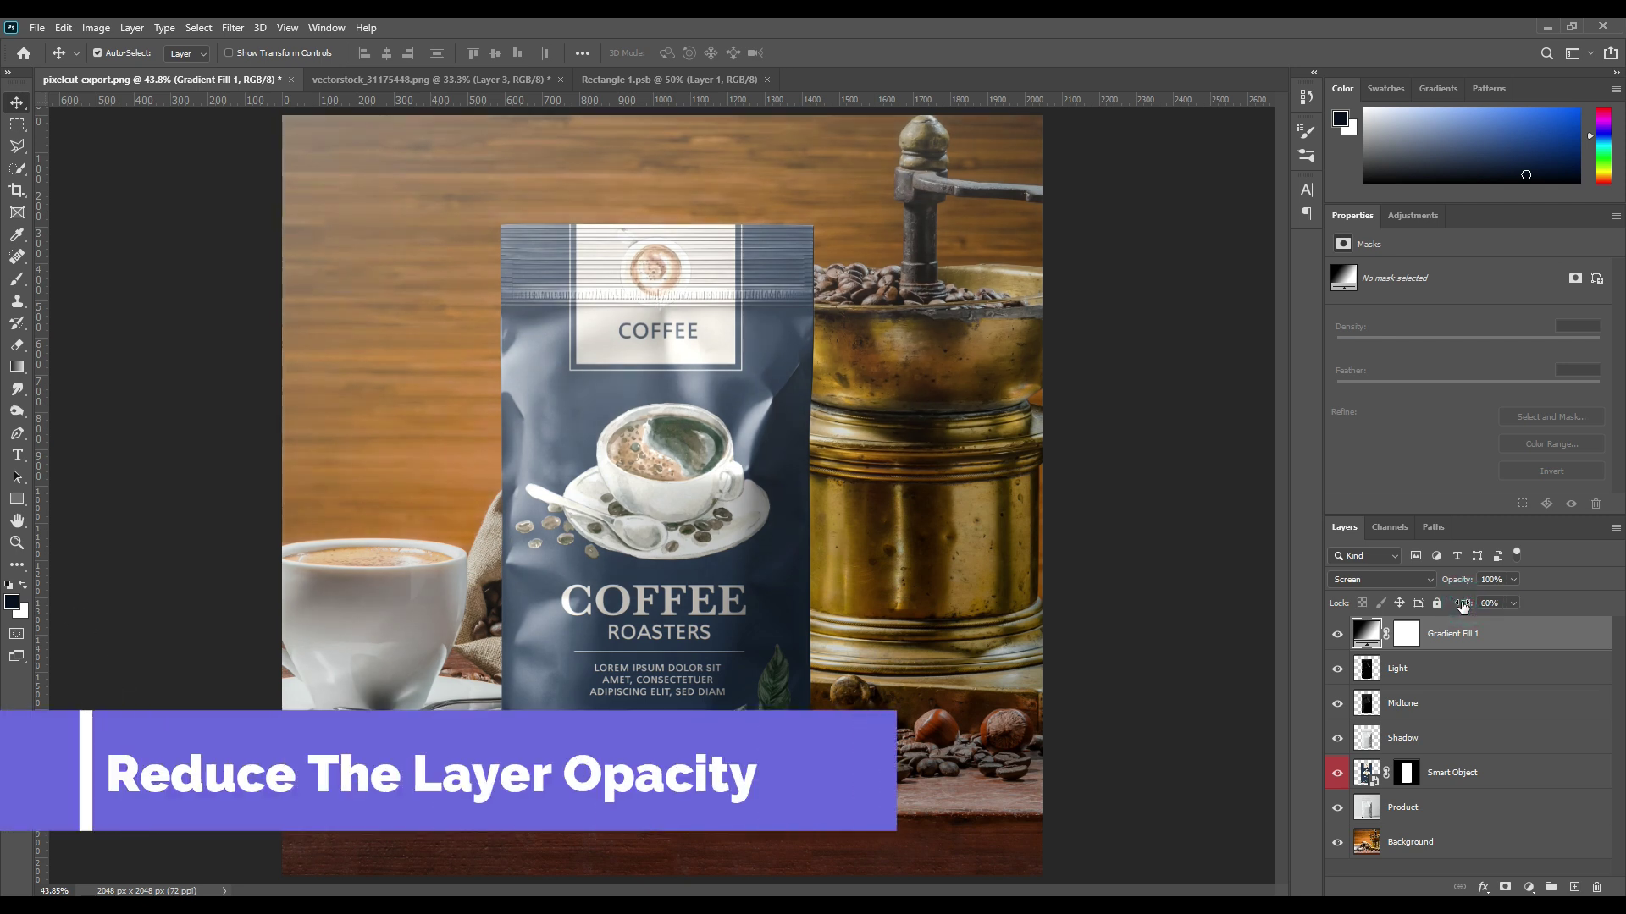
left_click(1162, 639)
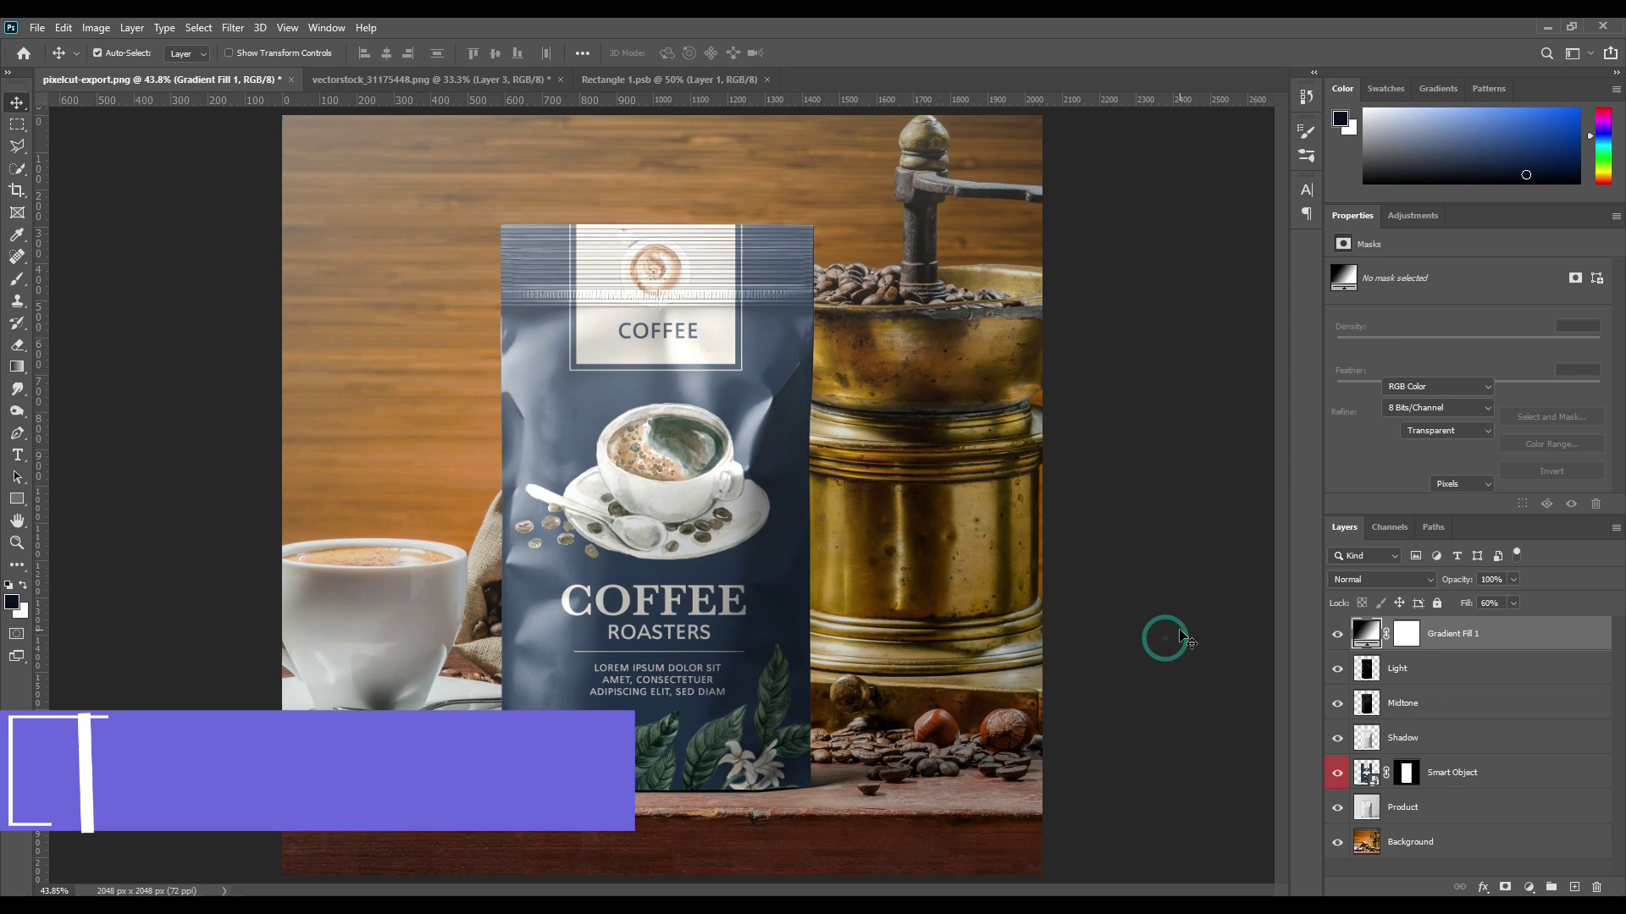
Rename the Gradient Fill 1 layer as FX Light.
double_click(1455, 633)
type("L")
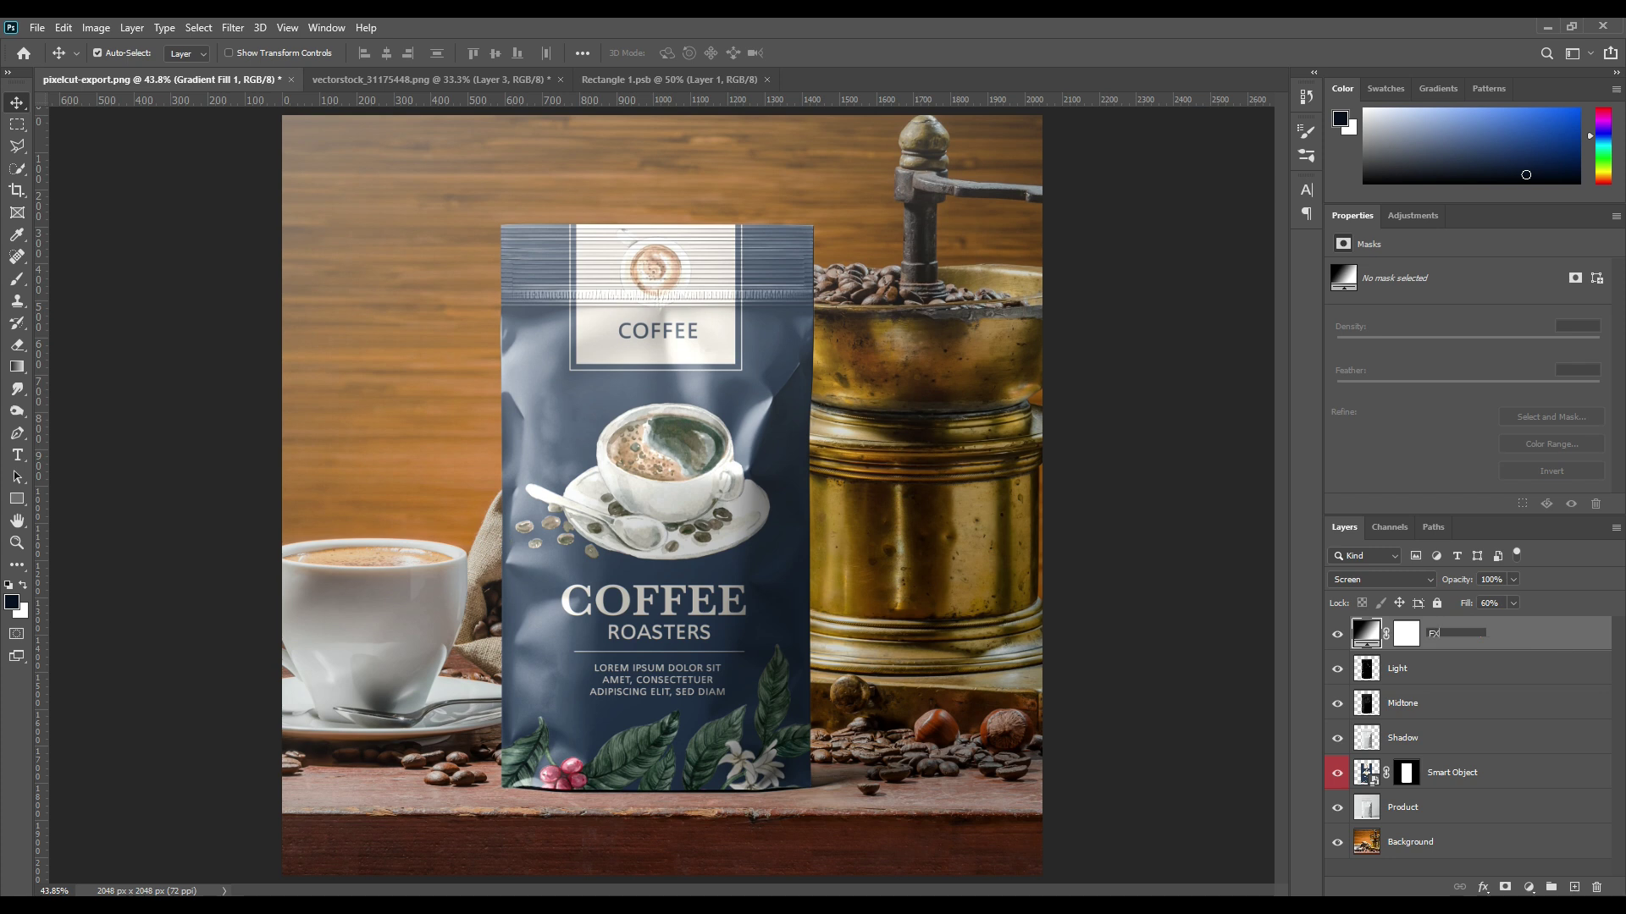
type("X Light")
key("Return")
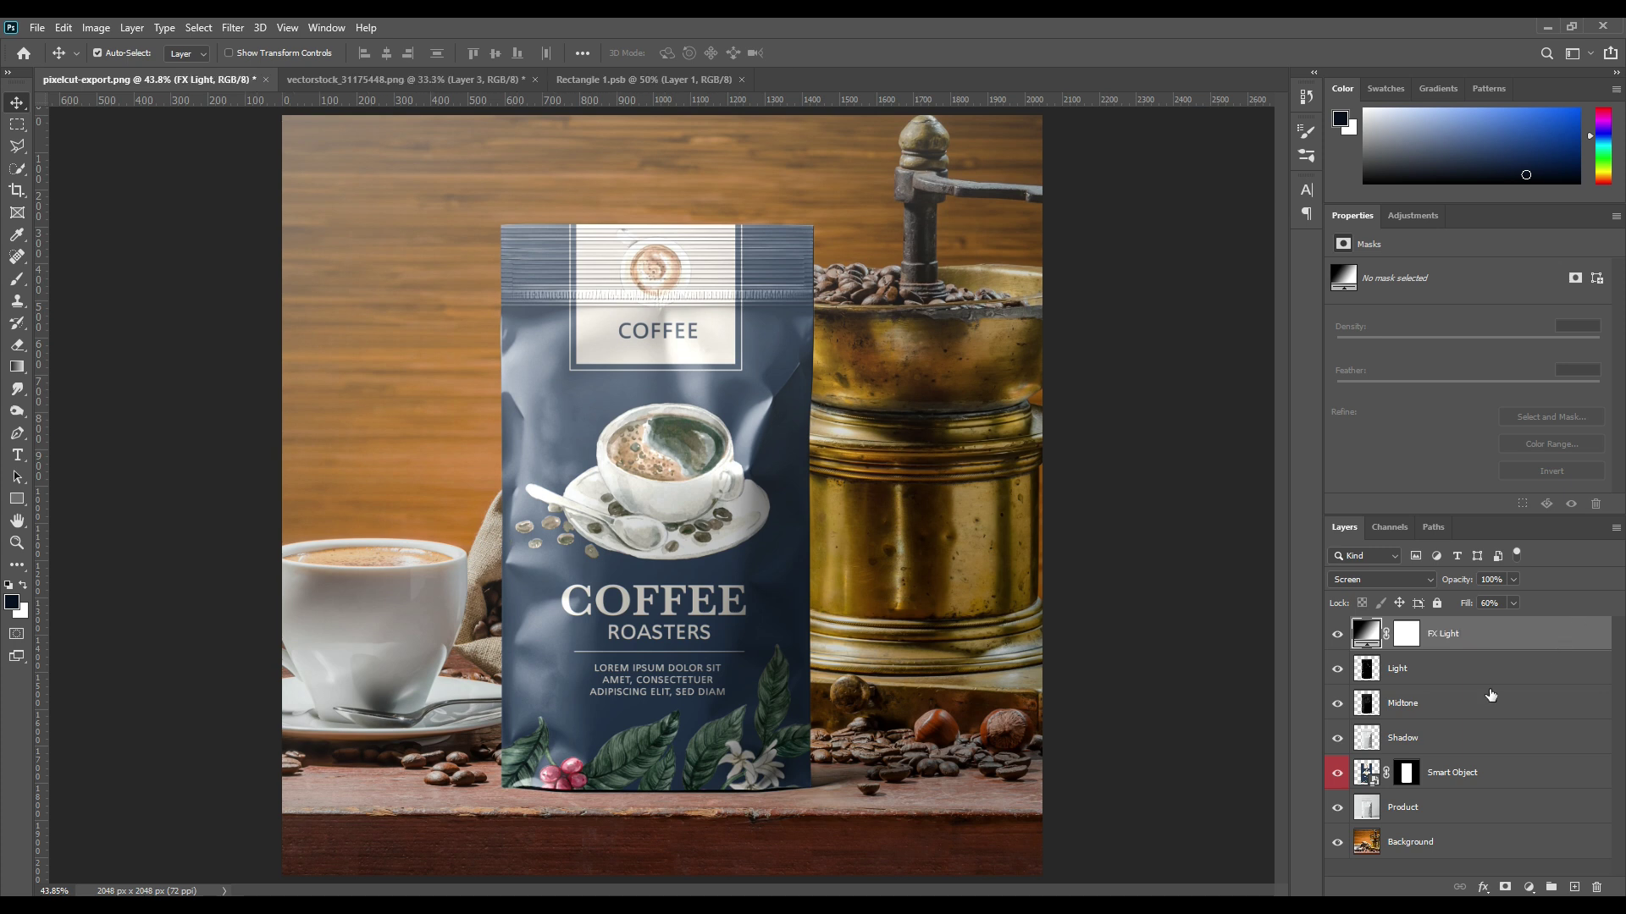
Compare the image with and without the FX Light layer, and reduce that layer's fill to 46%.
left_click(1175, 560)
left_click(1333, 635)
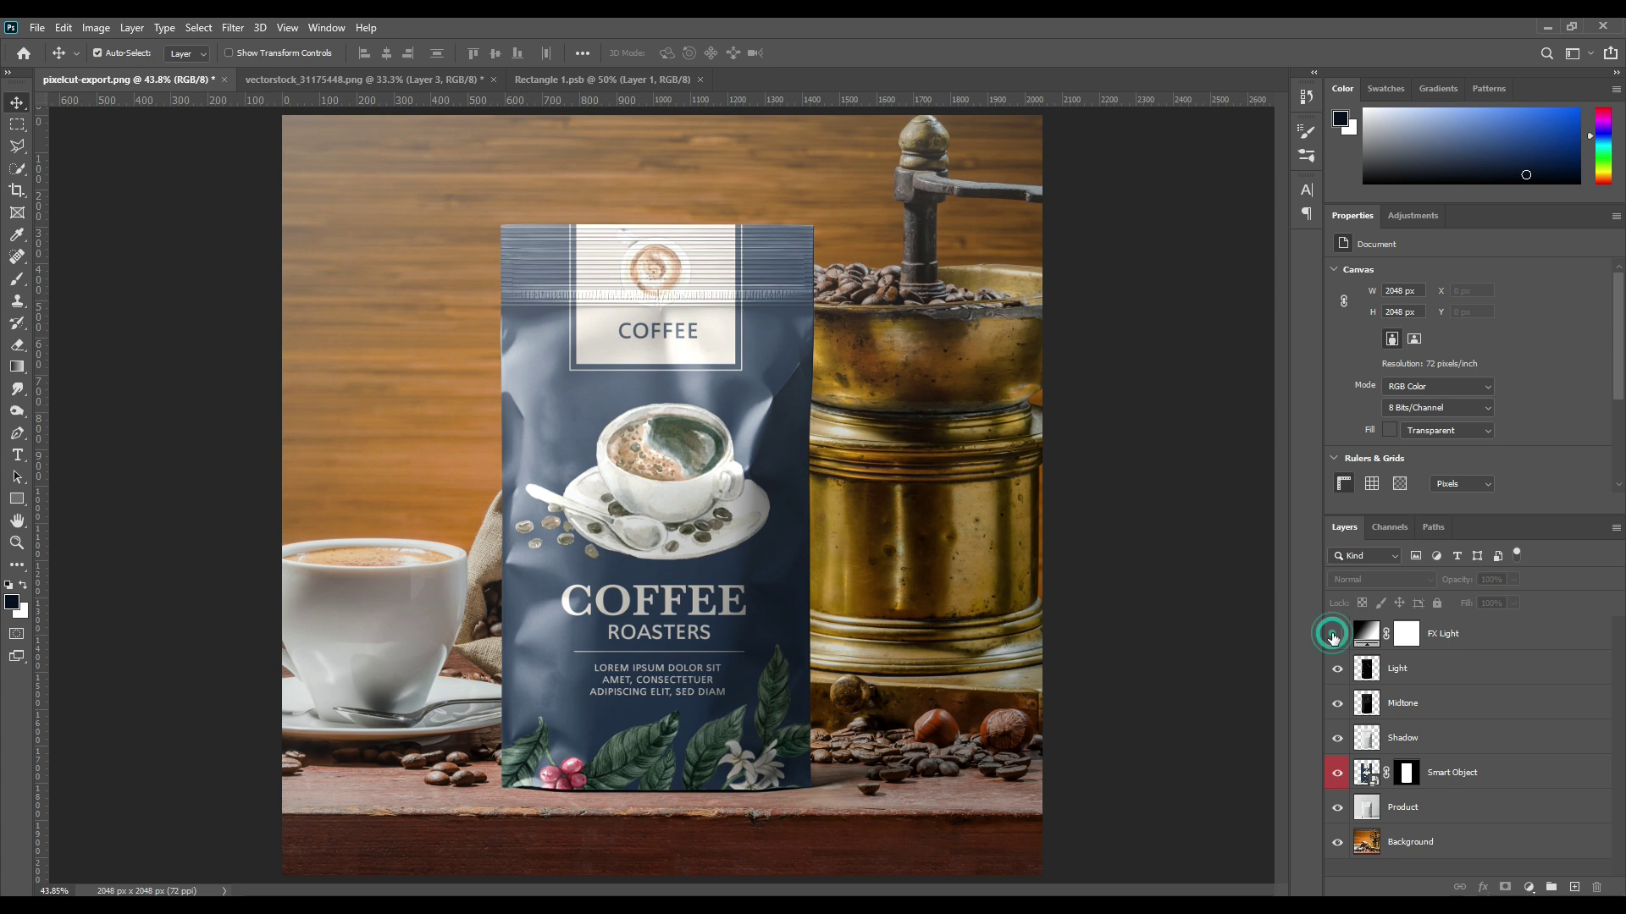
left_click(1334, 636)
left_click(1478, 641)
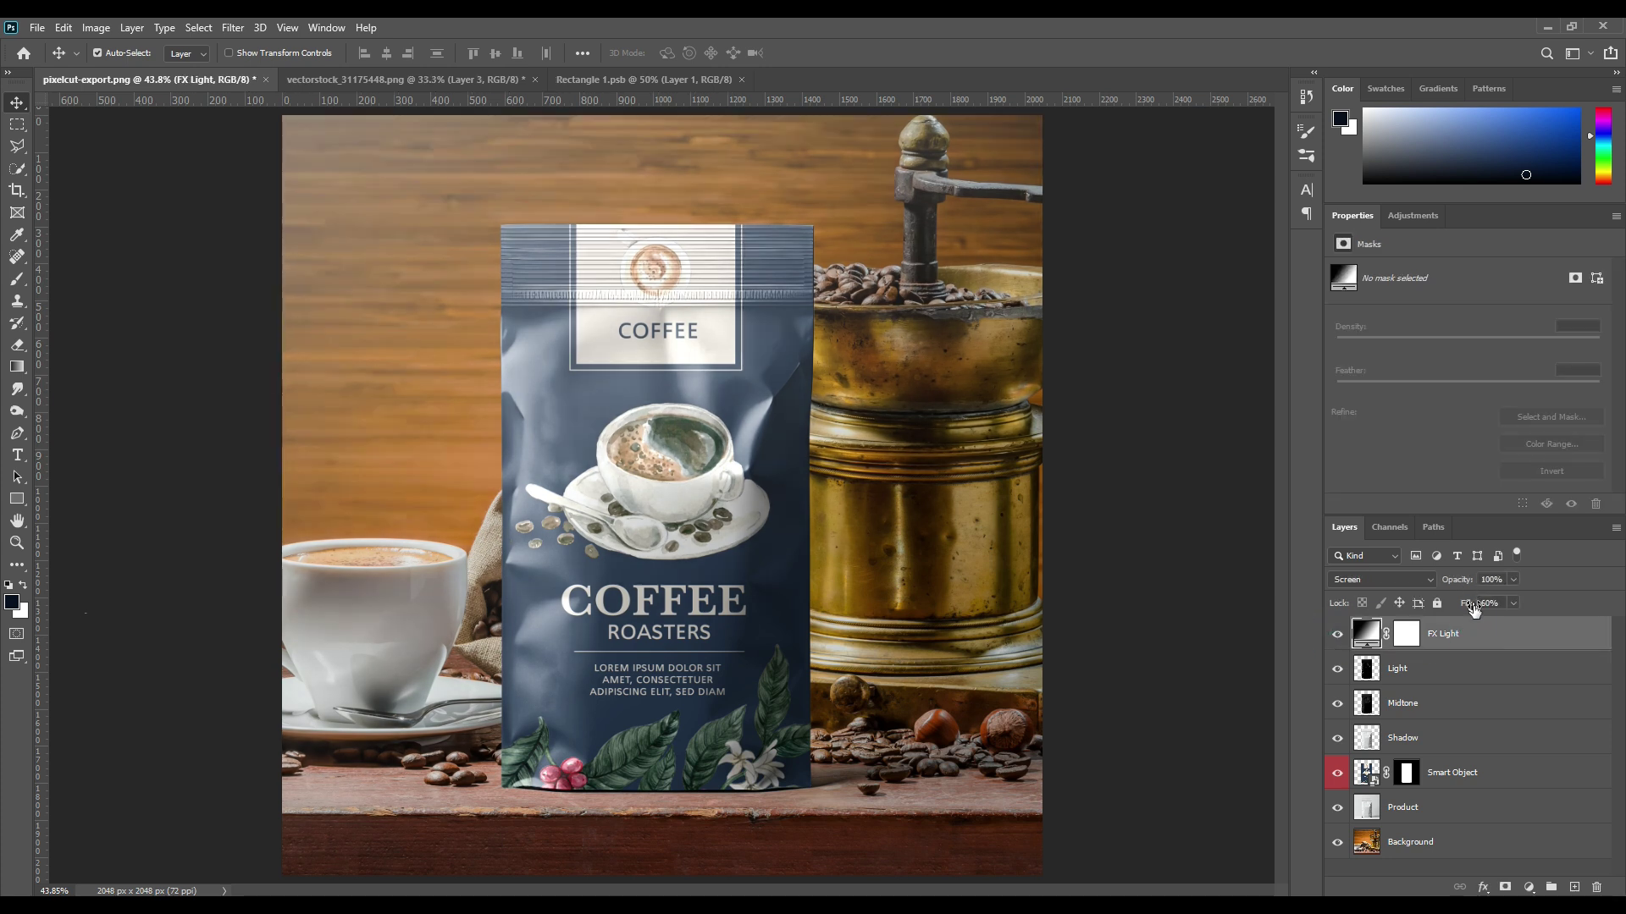
left_click_drag(1472, 605, 1460, 607)
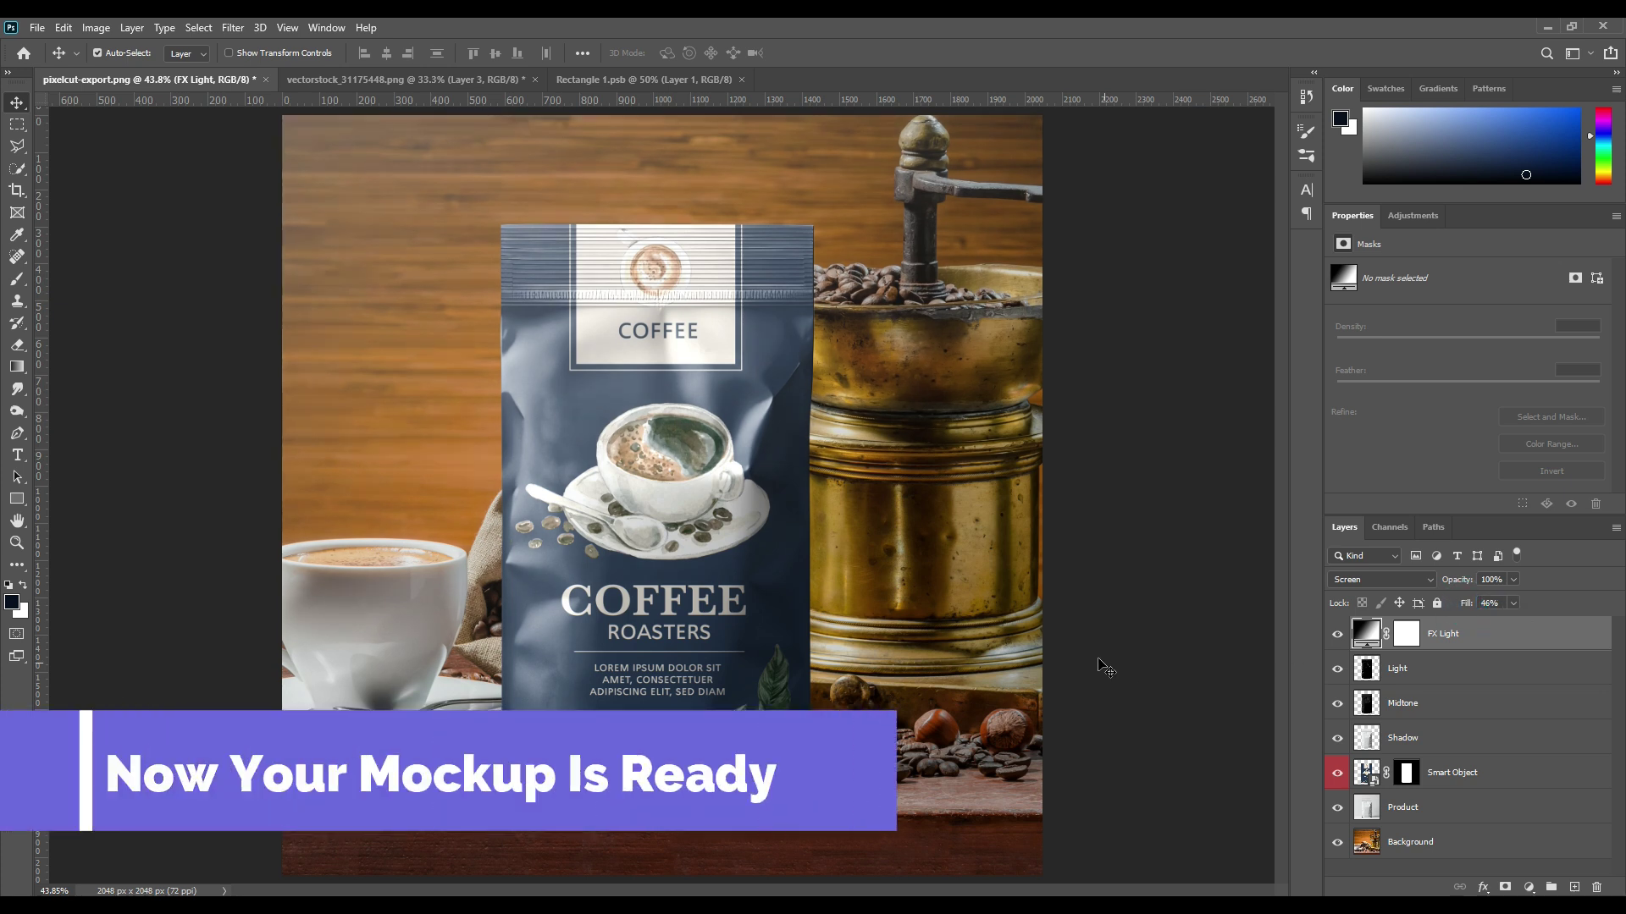
left_click(1139, 599)
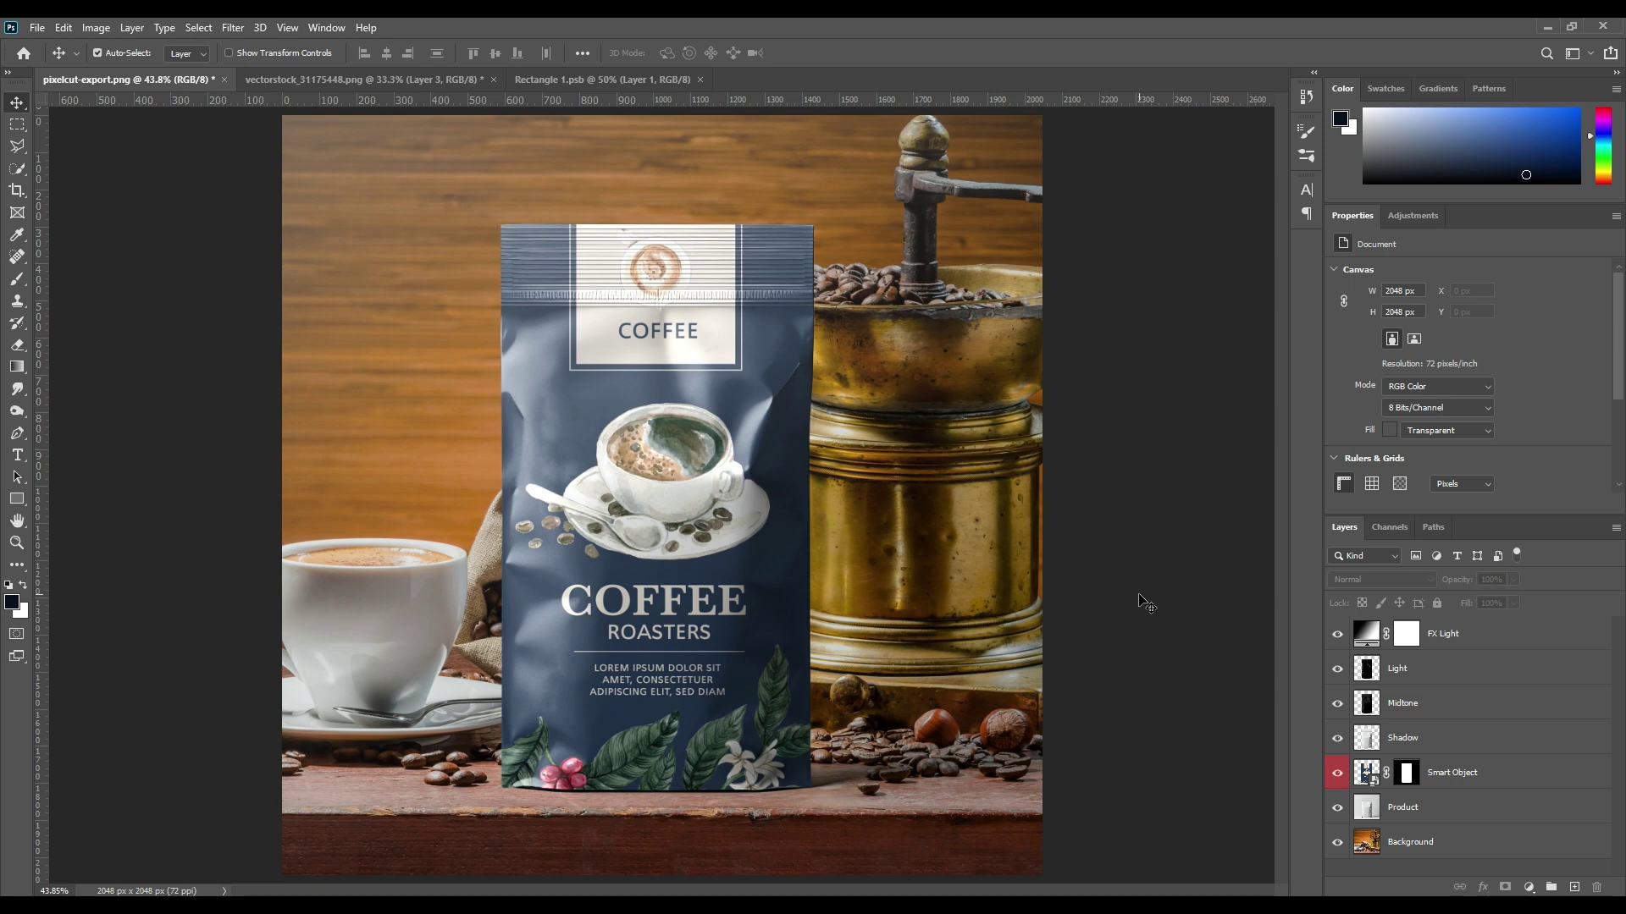
Hide the Smart Object layer briefly and show it again to compare the mockup without the pouch design.
left_click(1150, 591)
left_click(1338, 773)
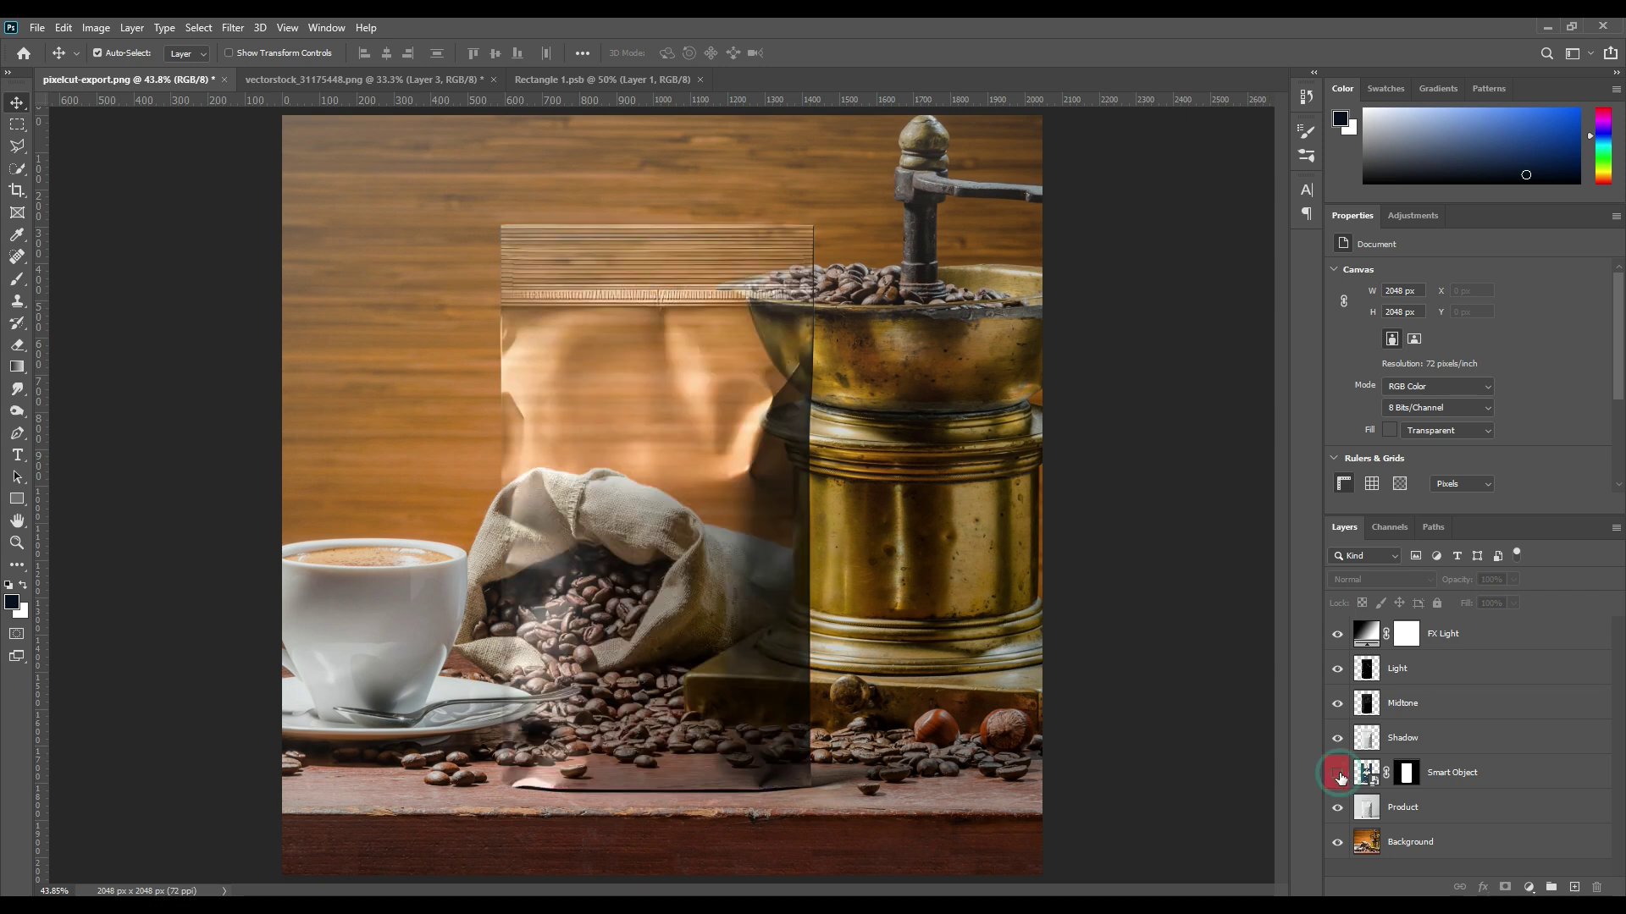
left_click(1338, 773)
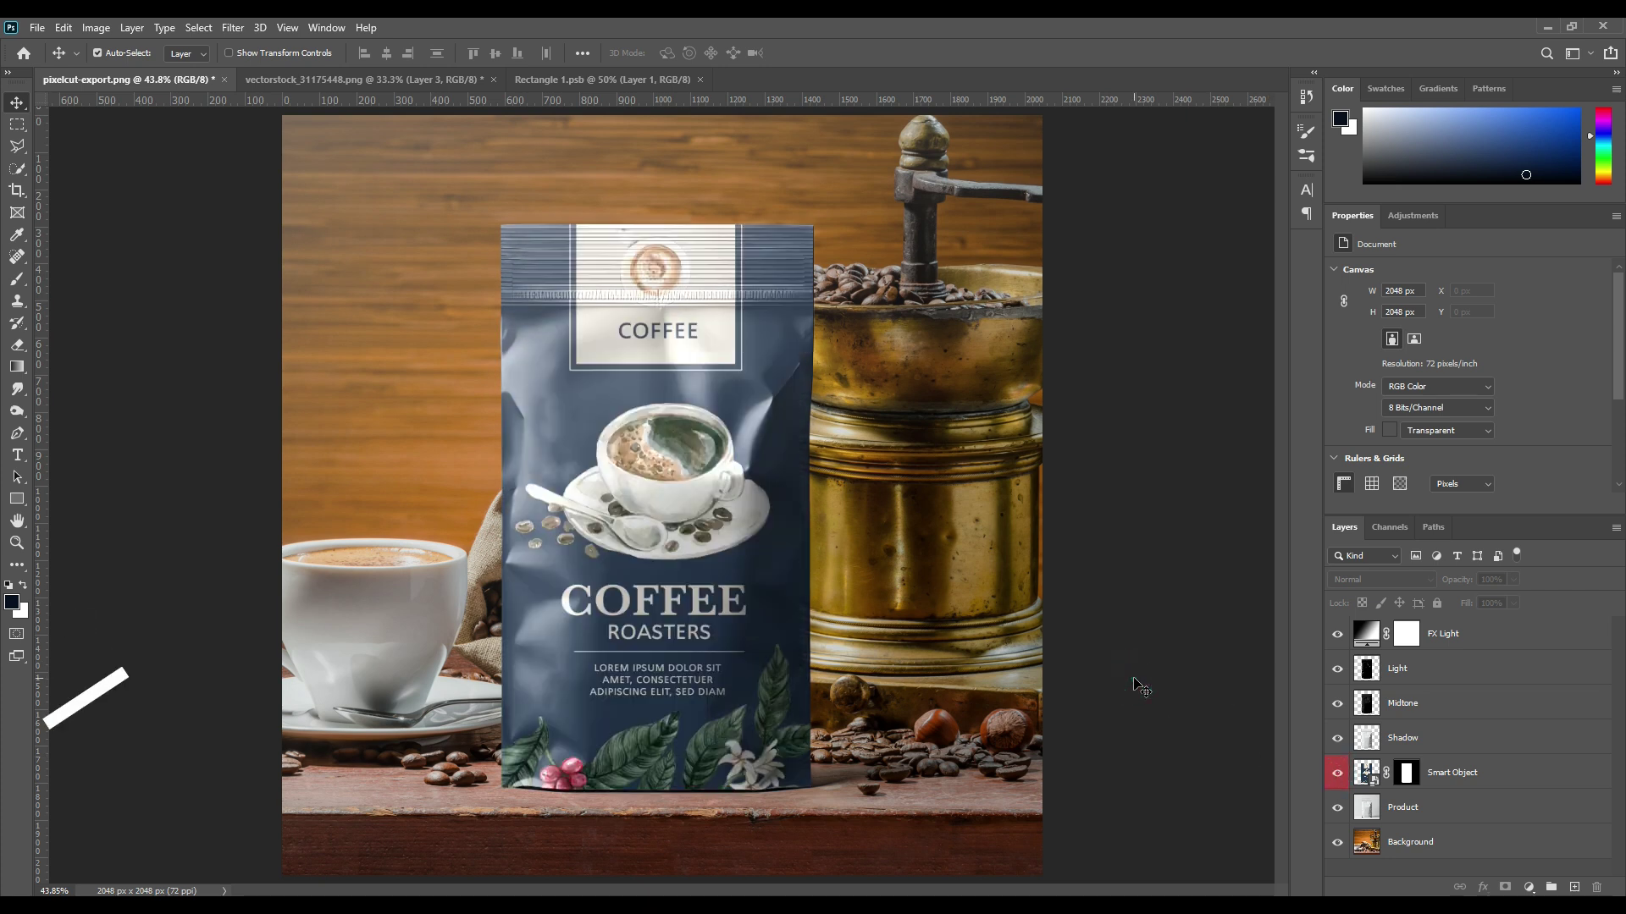